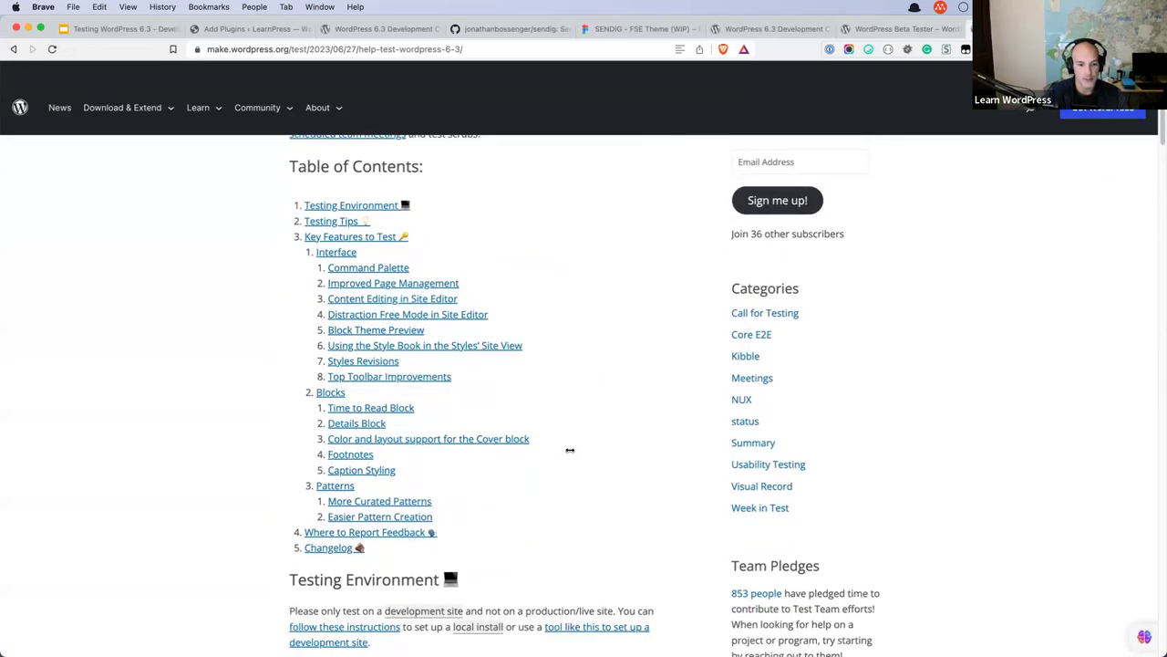
# Open the test post's complete Beta Testing instructions in a new tab and switch to it.
pyautogui.scroll(-6, 569, 450)
pyautogui.scroll(-2, 569, 451)
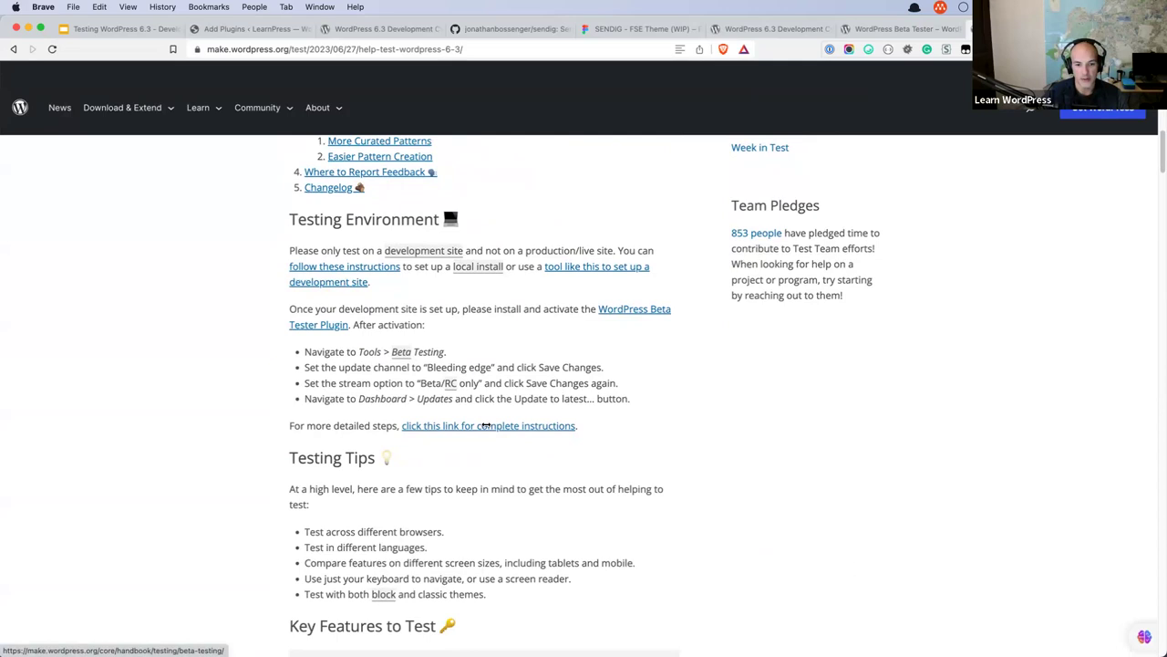
pyautogui.keyDown('super'); pyautogui.click(492, 426); pyautogui.keyUp('super')
pyautogui.hotkey('ctrl', 'Tab')
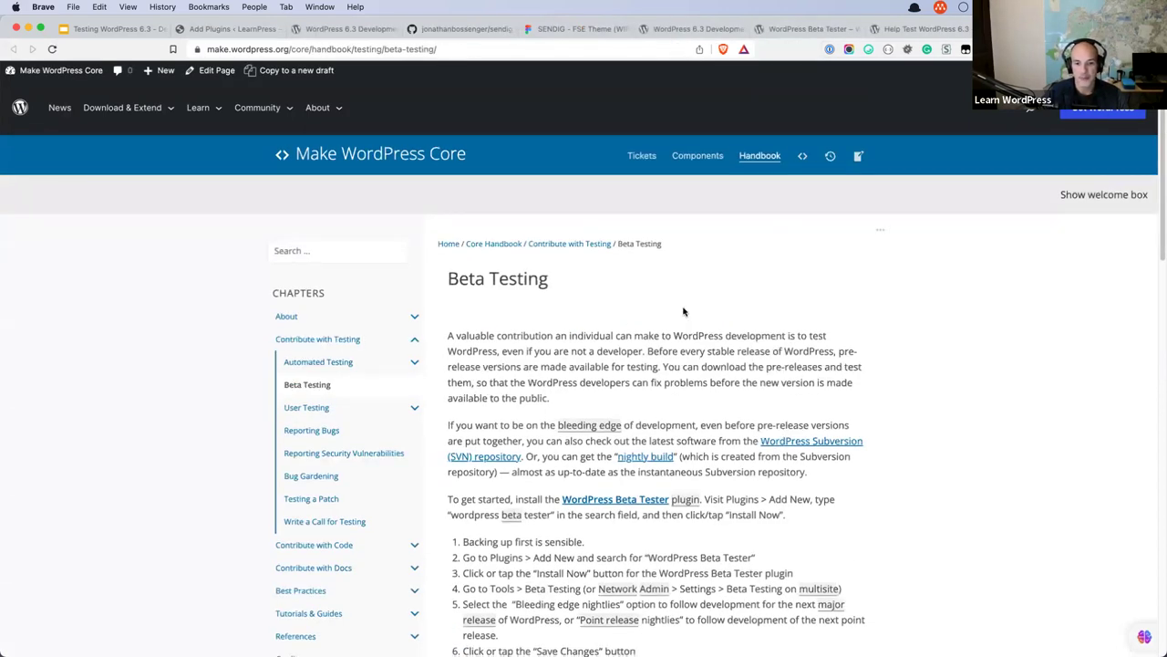
# Review the handbook's wp core update --version=trunk command, then return to the LearnPress beta tester results.
pyautogui.scroll(-5, 638, 237)
pyautogui.scroll(-5, 654, 256)
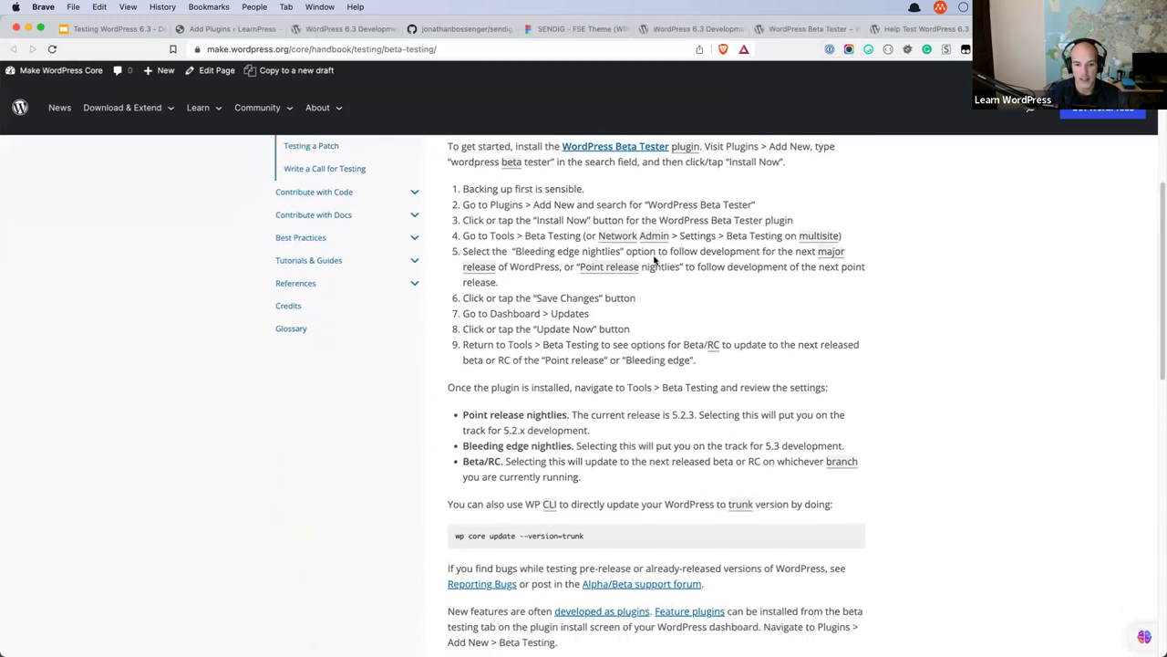
pyautogui.click(469, 52)
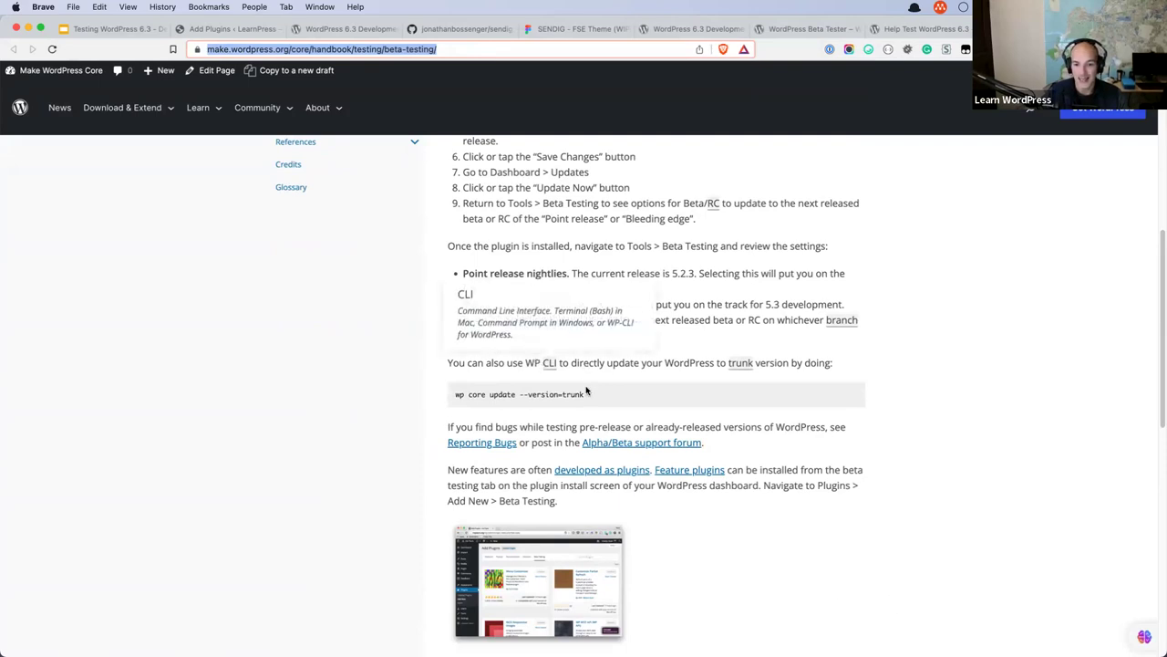
pyautogui.moveTo(588, 393); pyautogui.dragTo(452, 395)
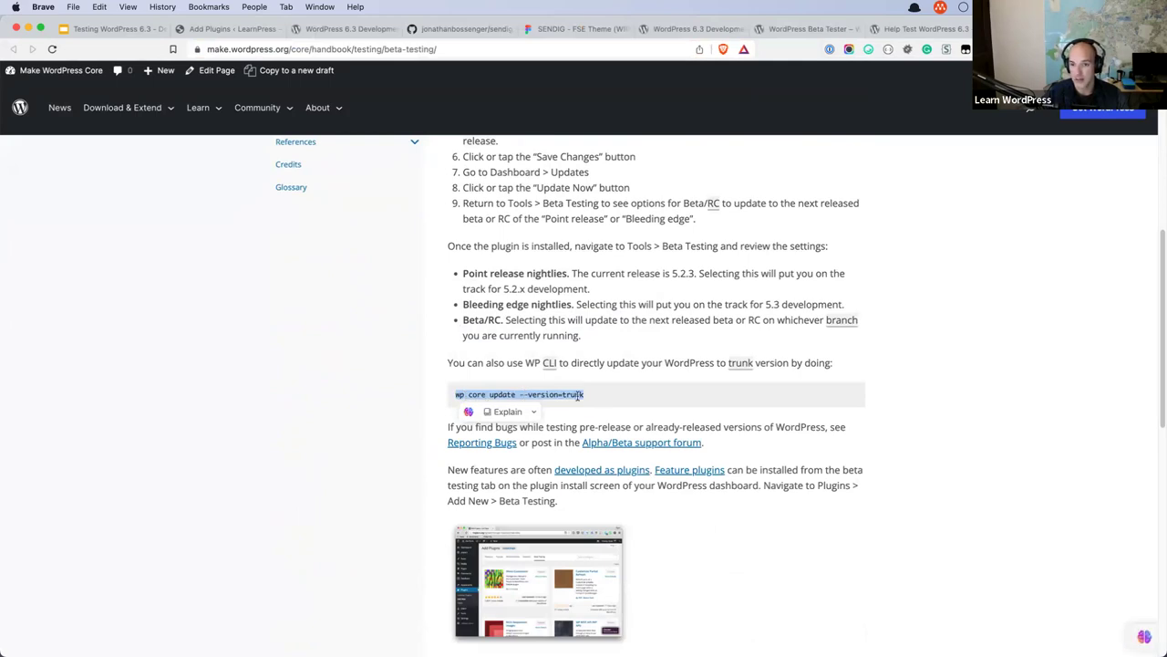
pyautogui.click(639, 395)
pyautogui.scroll(-1, 640, 397)
pyautogui.scroll(-10, 640, 397)
pyautogui.scroll(20, 643, 396)
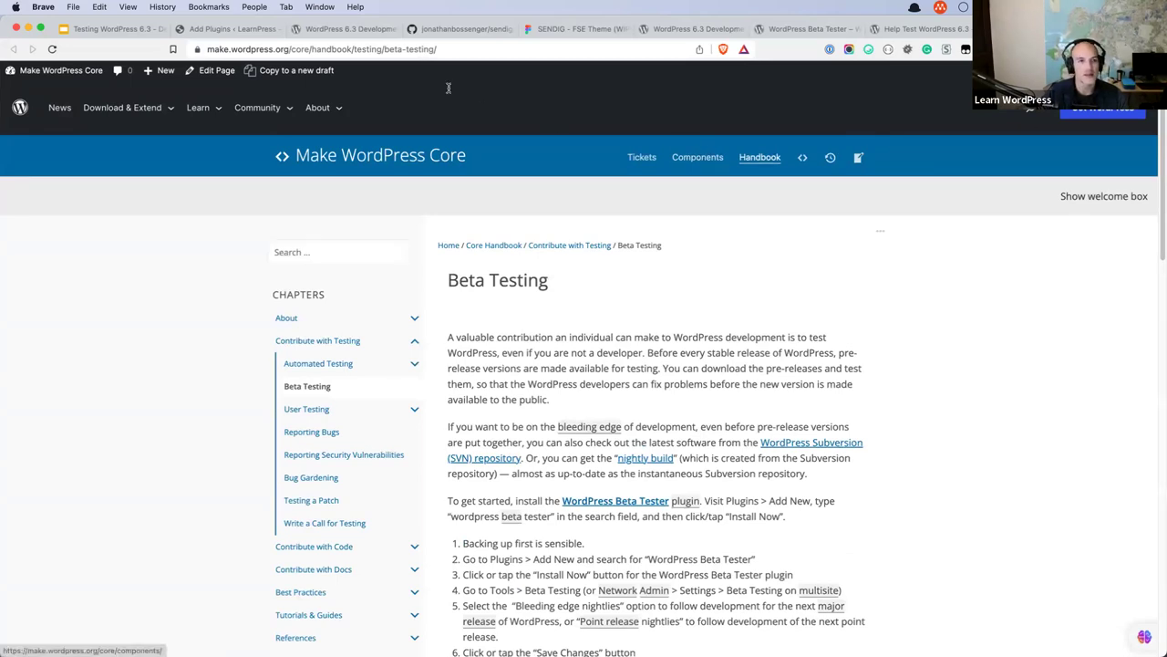
pyautogui.click(254, 29)
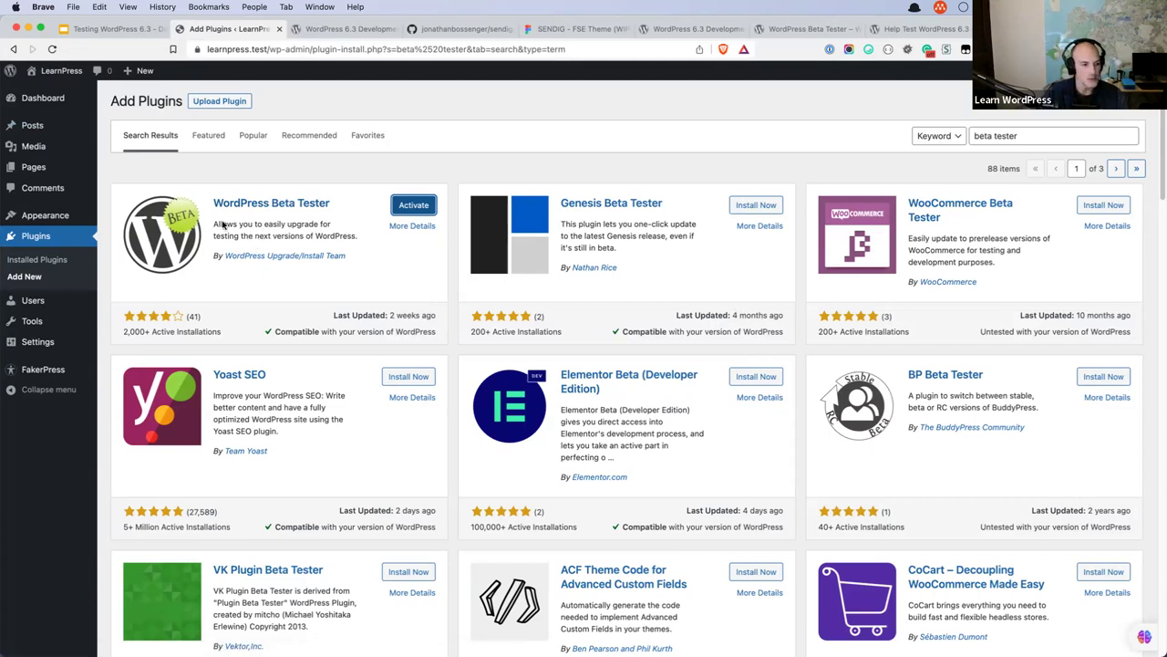
# Activate the WordPress Beta Tester plugin from the LearnPress site's Installed Plugins list.
pyautogui.moveTo(38, 345)
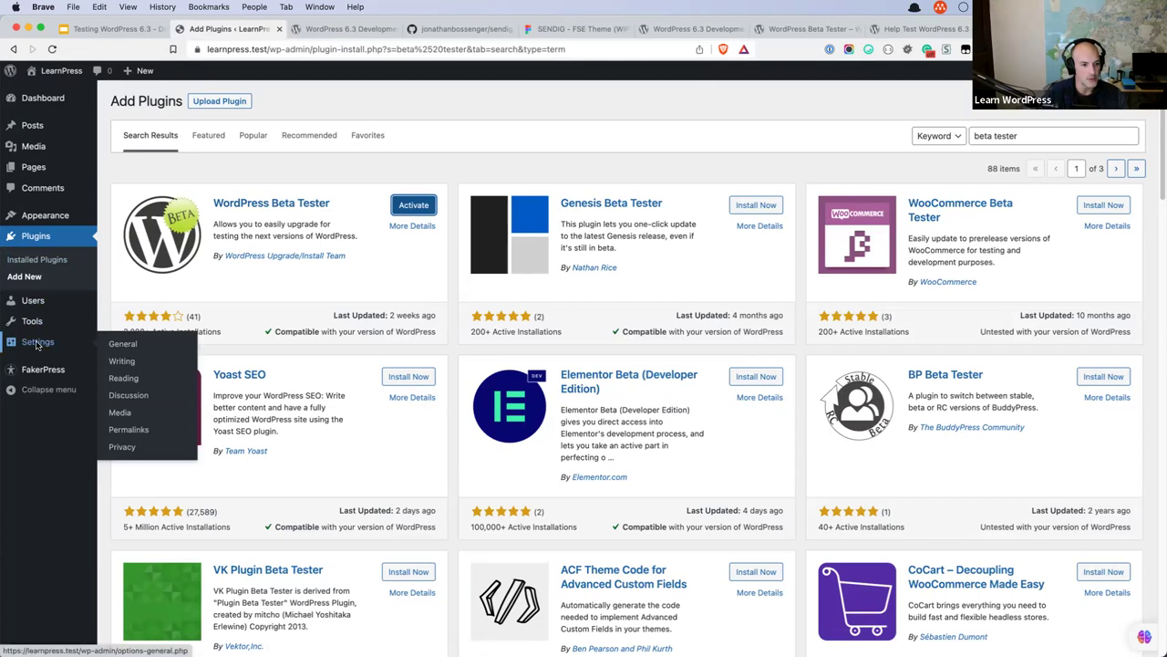
pyautogui.moveTo(41, 325)
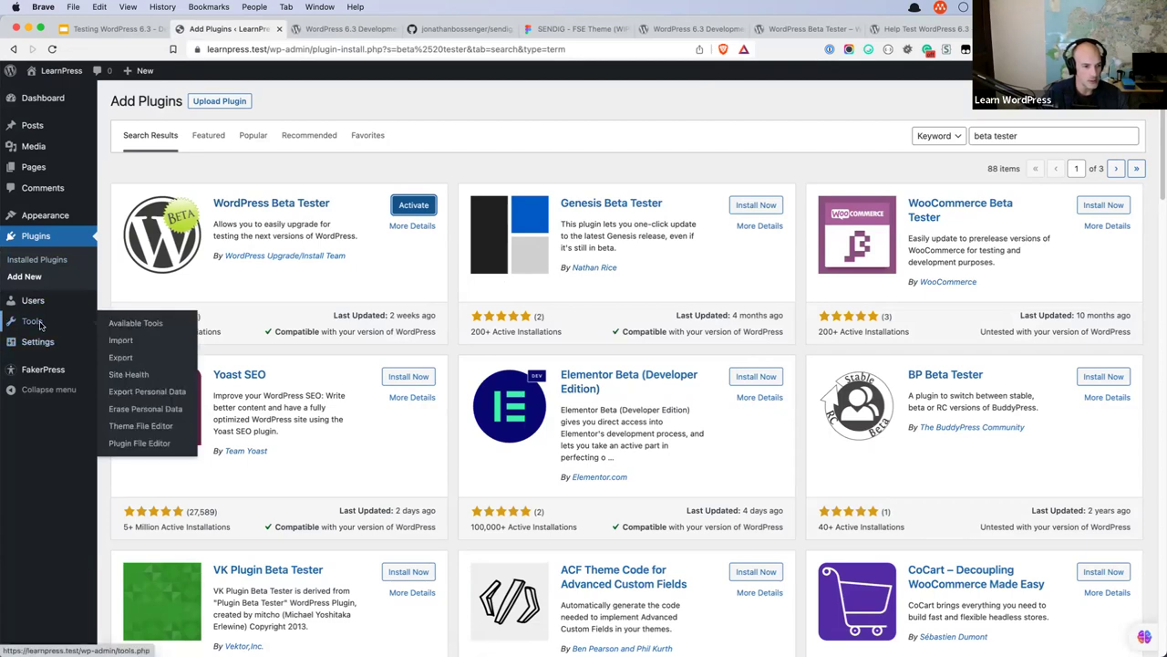
pyautogui.click(40, 97)
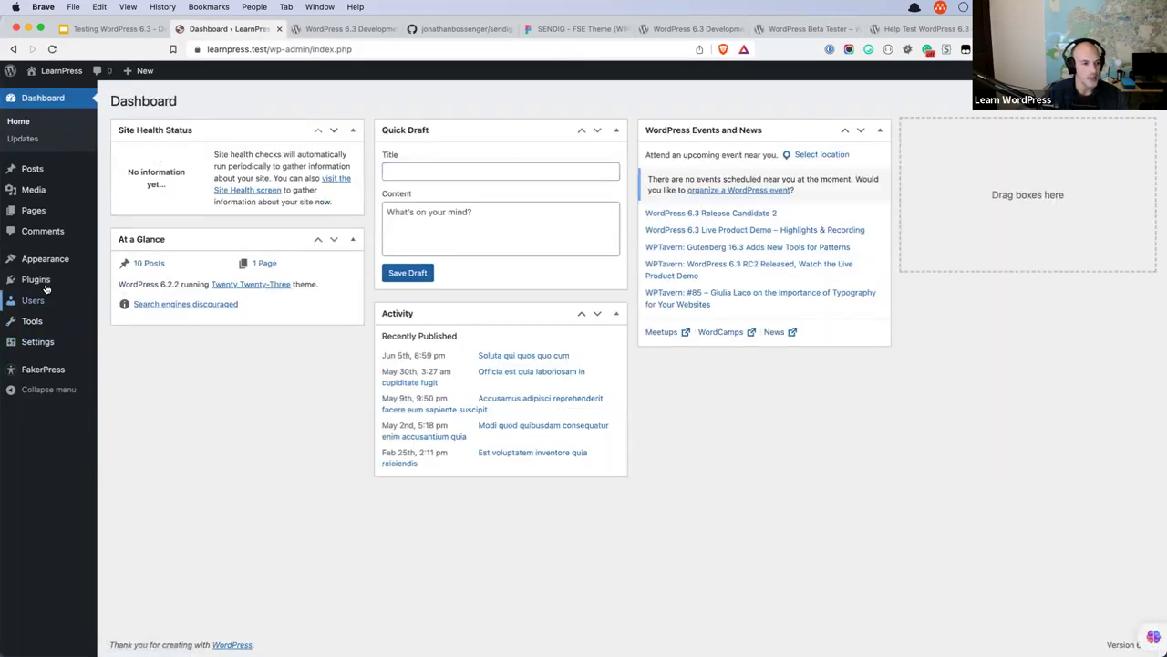
pyautogui.click(37, 279)
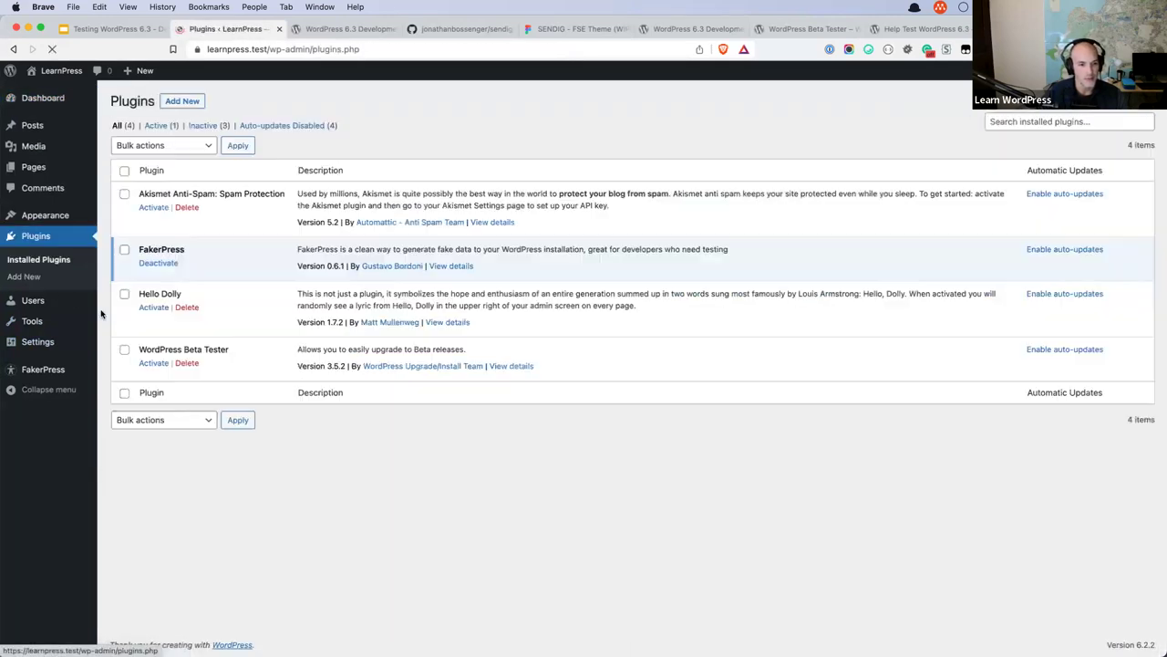
pyautogui.click(153, 364)
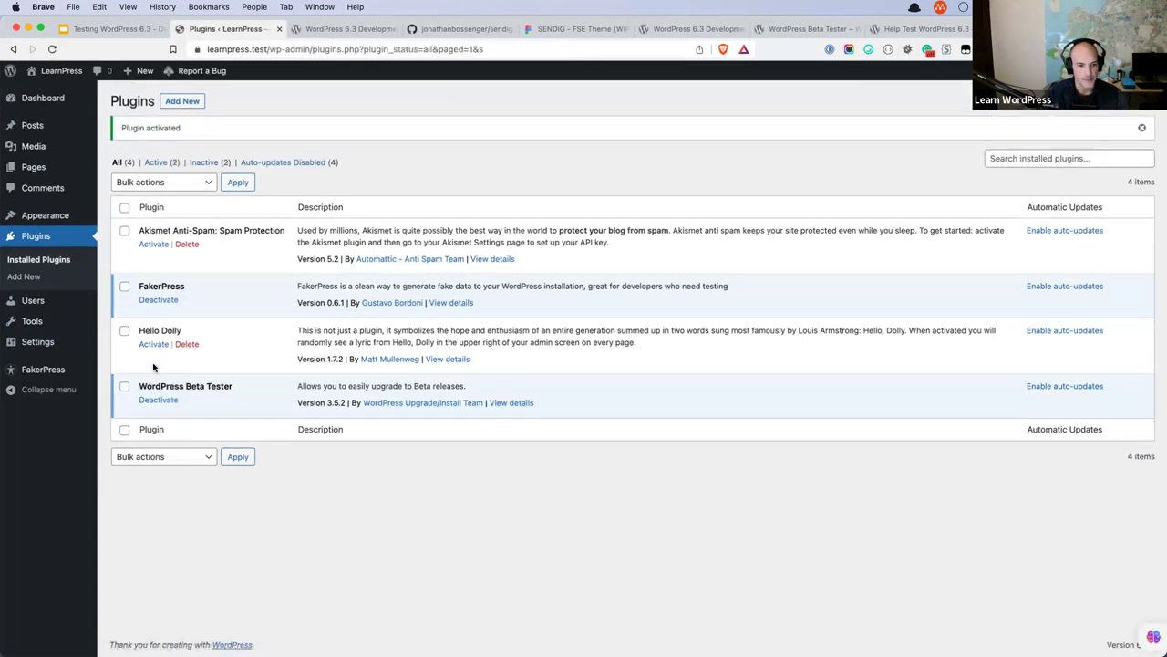
pyautogui.moveTo(41, 341)
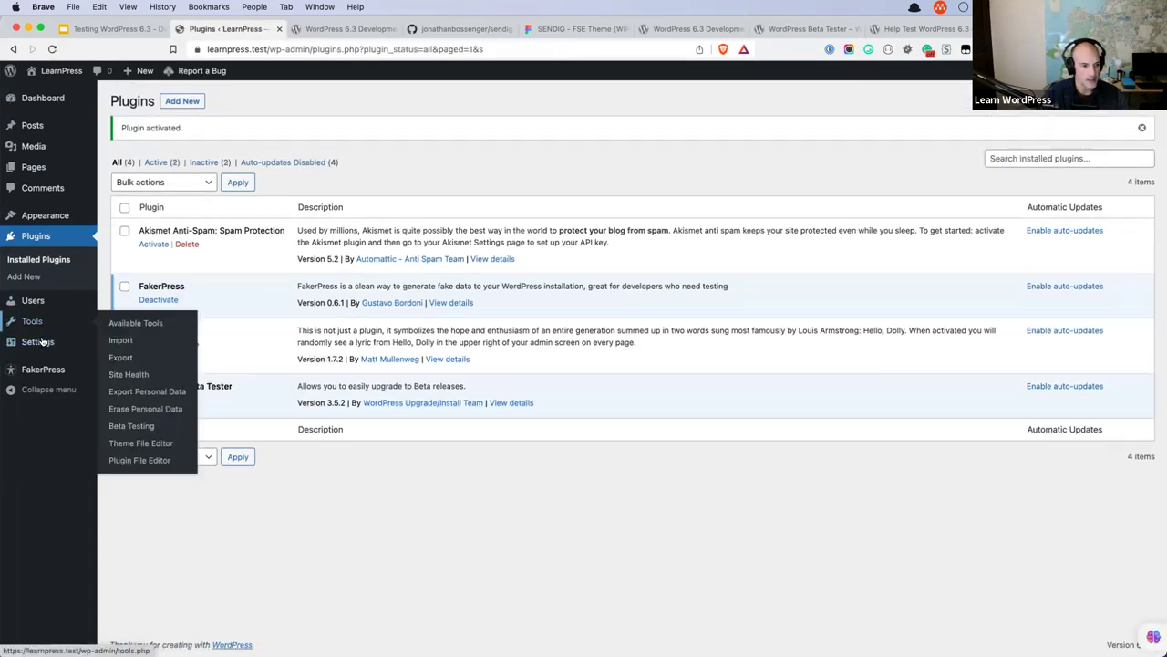
# Open Tools > Beta Testing and read the trunk and bleeding edge warning.
pyautogui.click(151, 427)
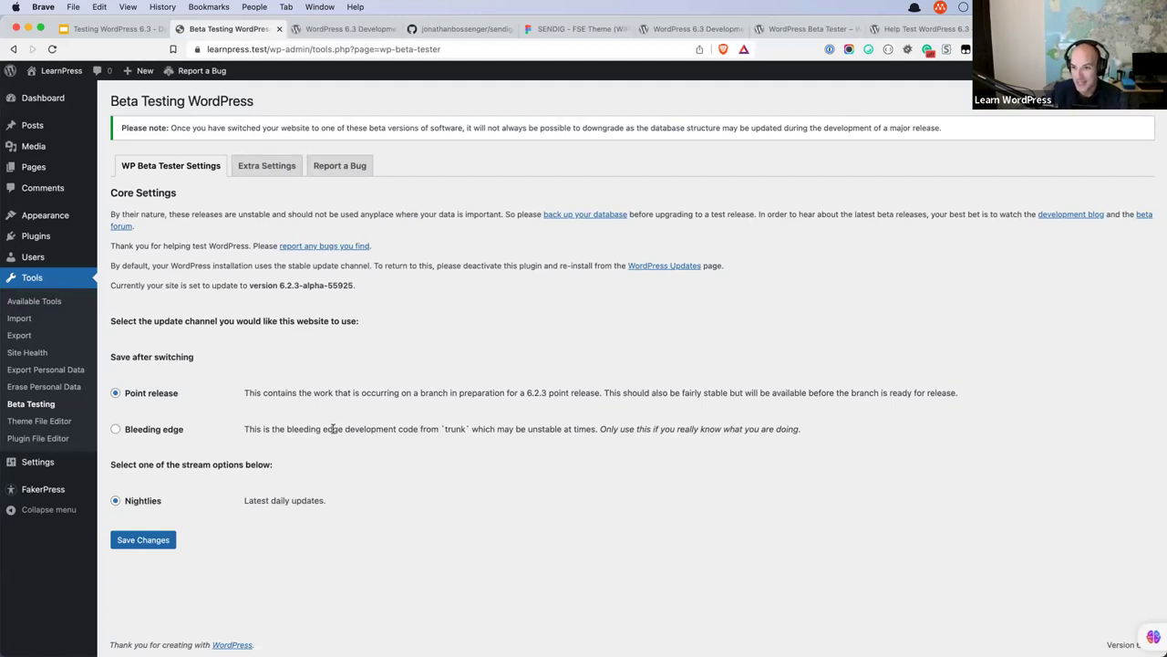
pyautogui.doubleClick(450, 428)
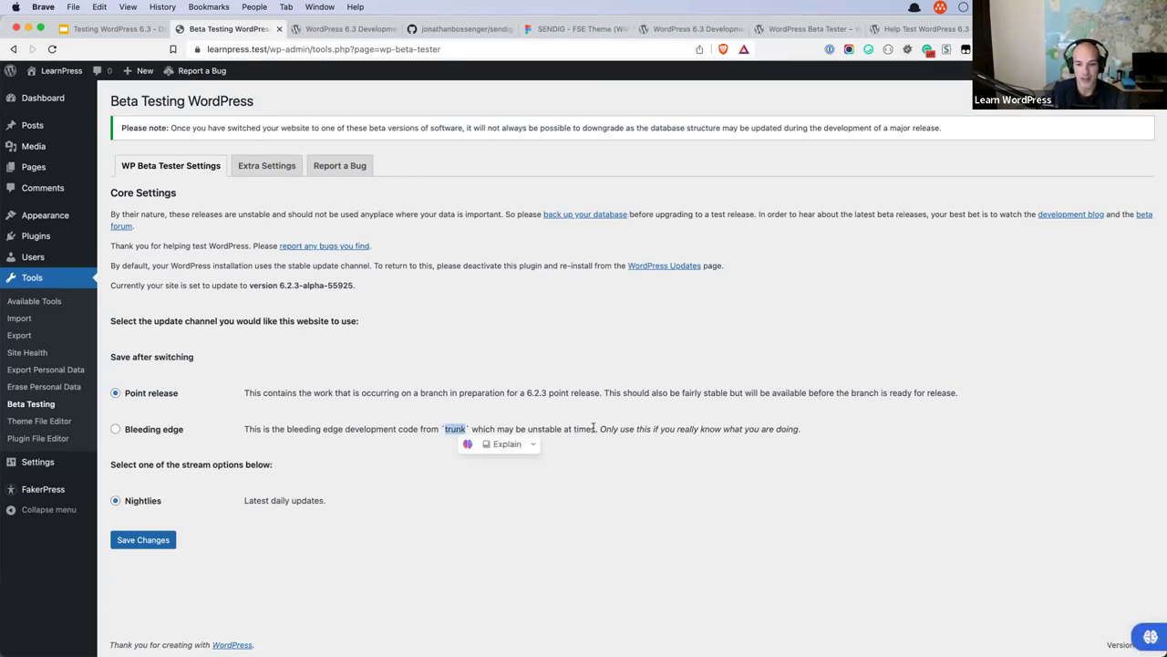
pyautogui.moveTo(802, 428); pyautogui.dragTo(599, 428)
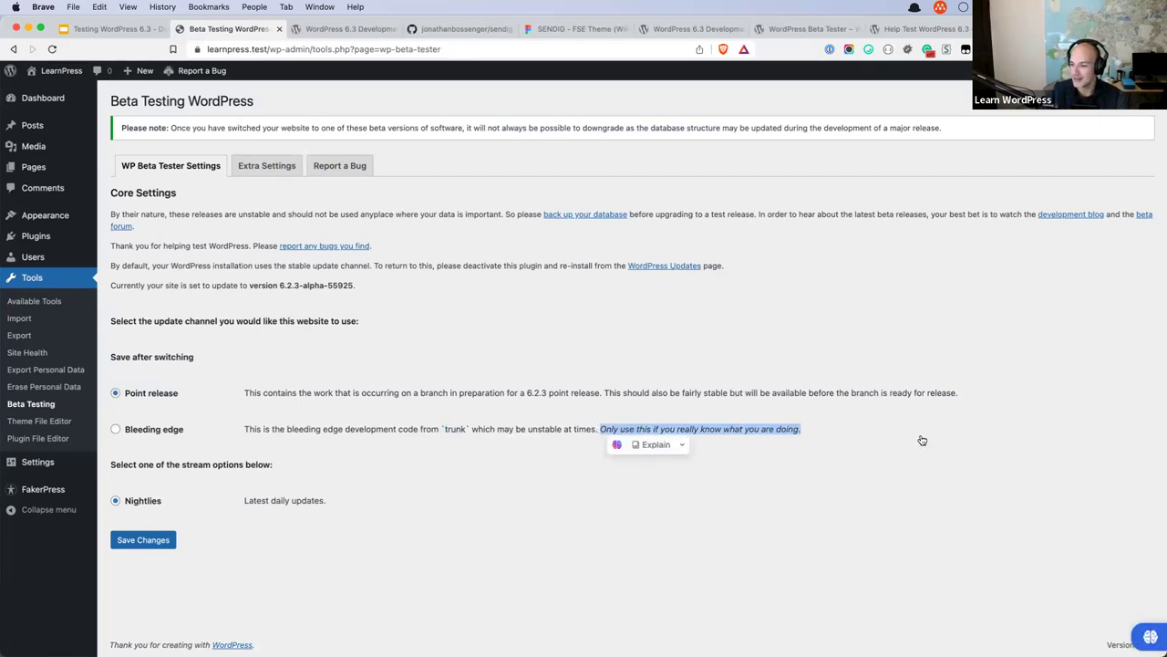
pyautogui.click(822, 428)
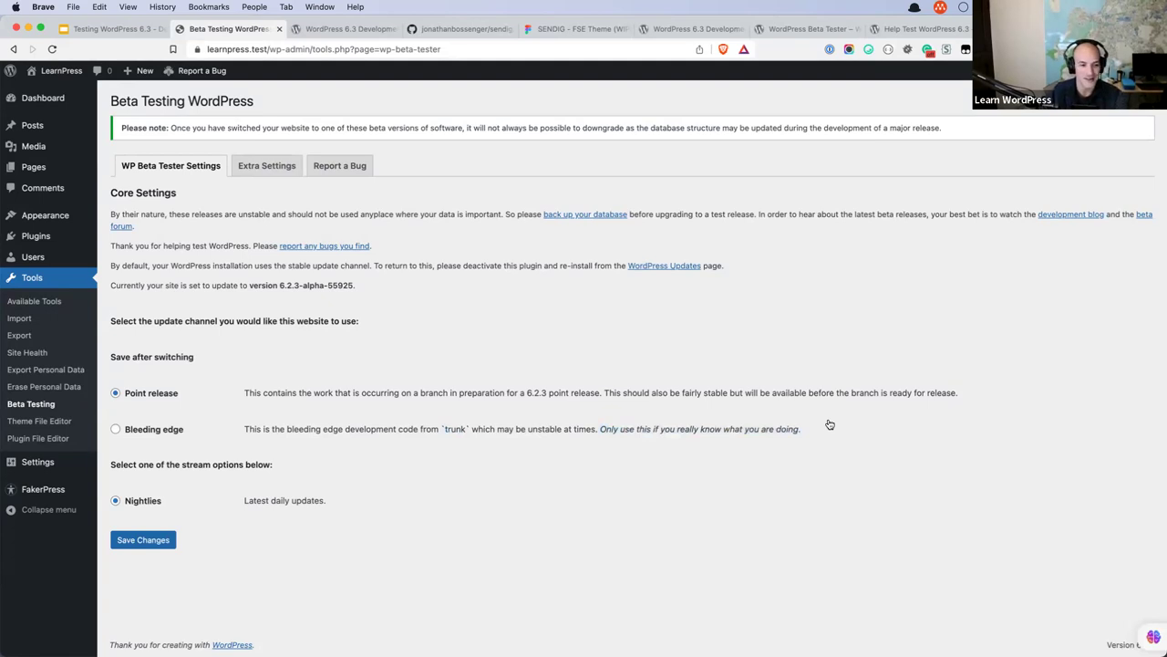
# Save the Bleeding edge channel with the Beta/RC Only stream, then go to the Updates page.
pyautogui.click(116, 430)
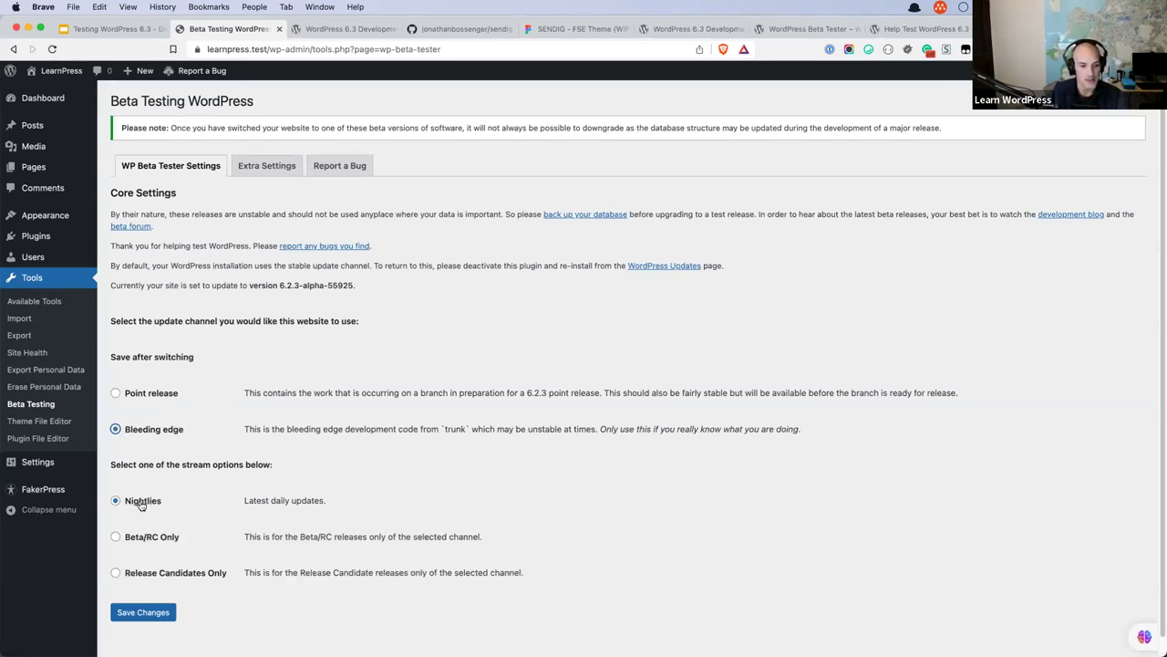
pyautogui.click(135, 540)
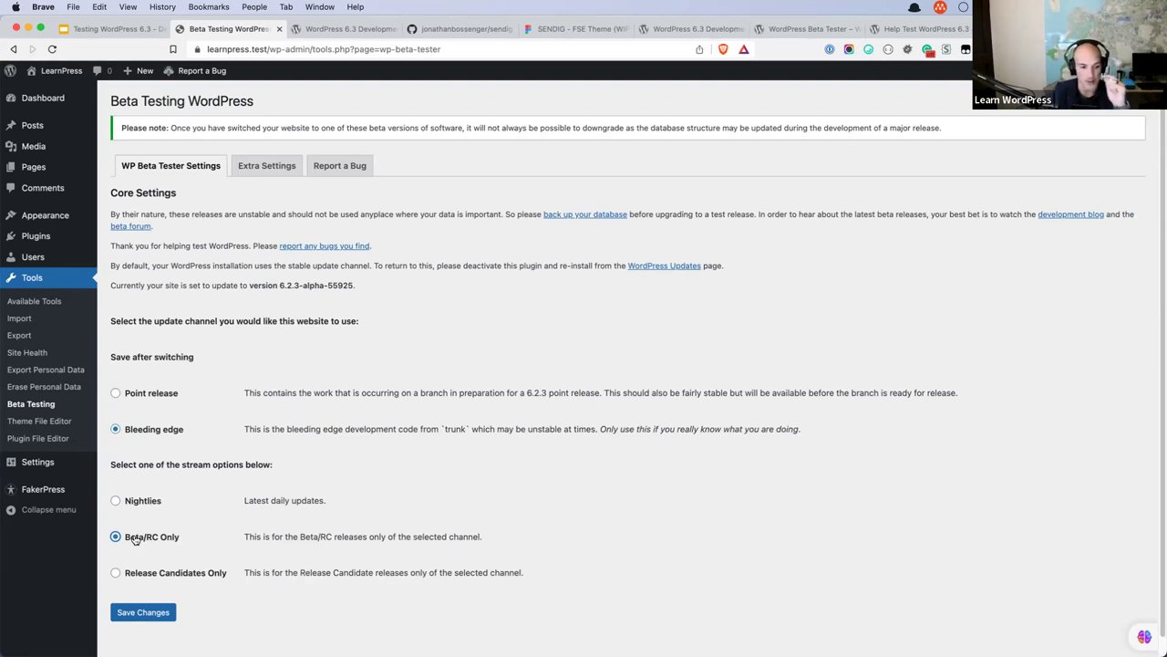
pyautogui.click(116, 573)
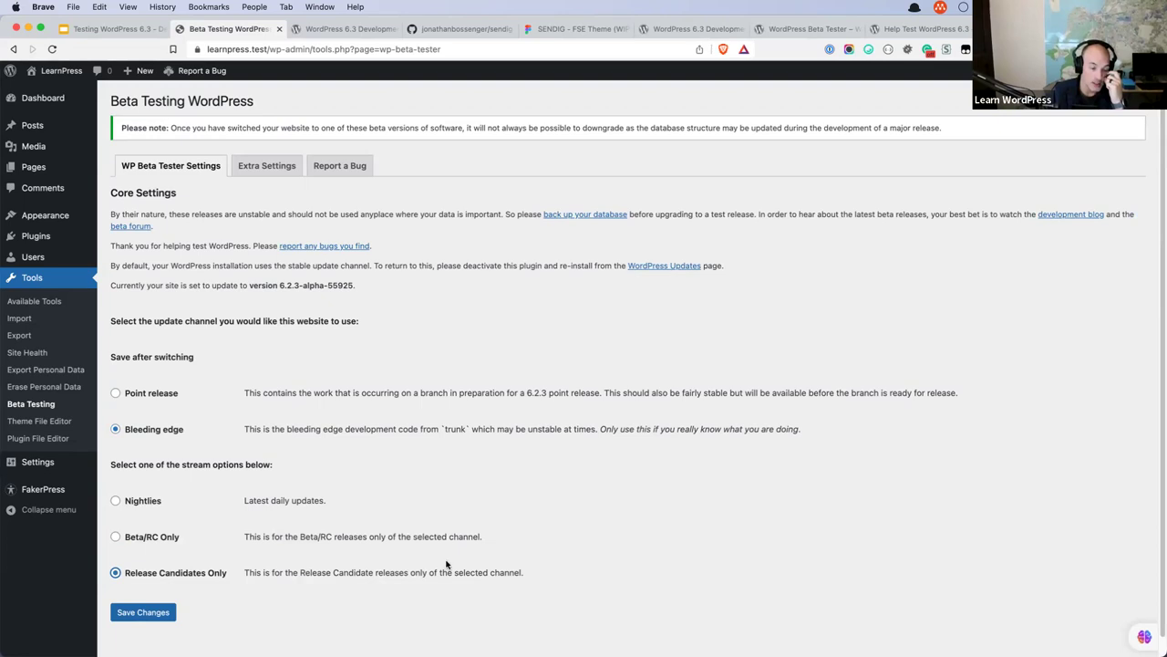
pyautogui.click(115, 537)
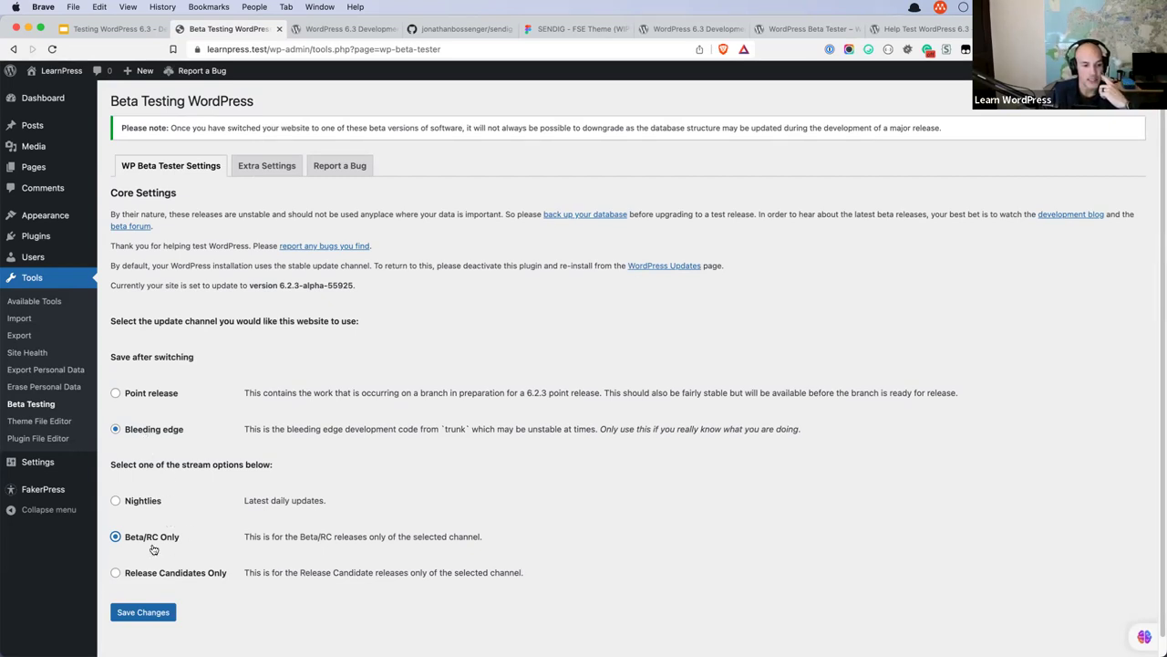
pyautogui.click(146, 612)
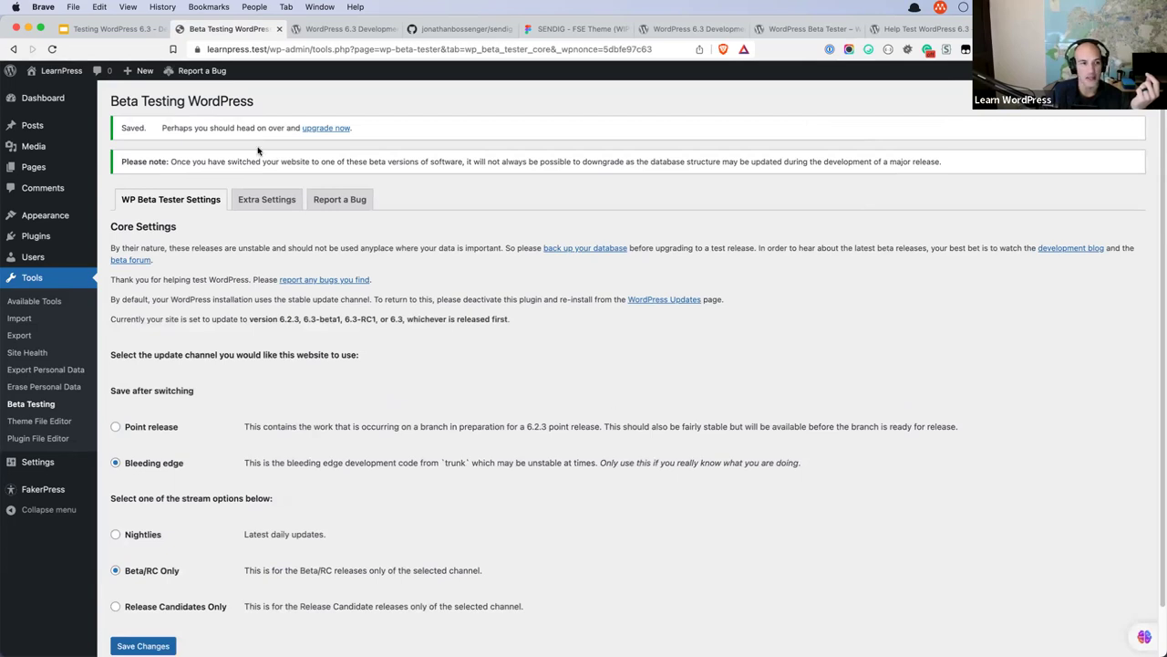
pyautogui.click(321, 128)
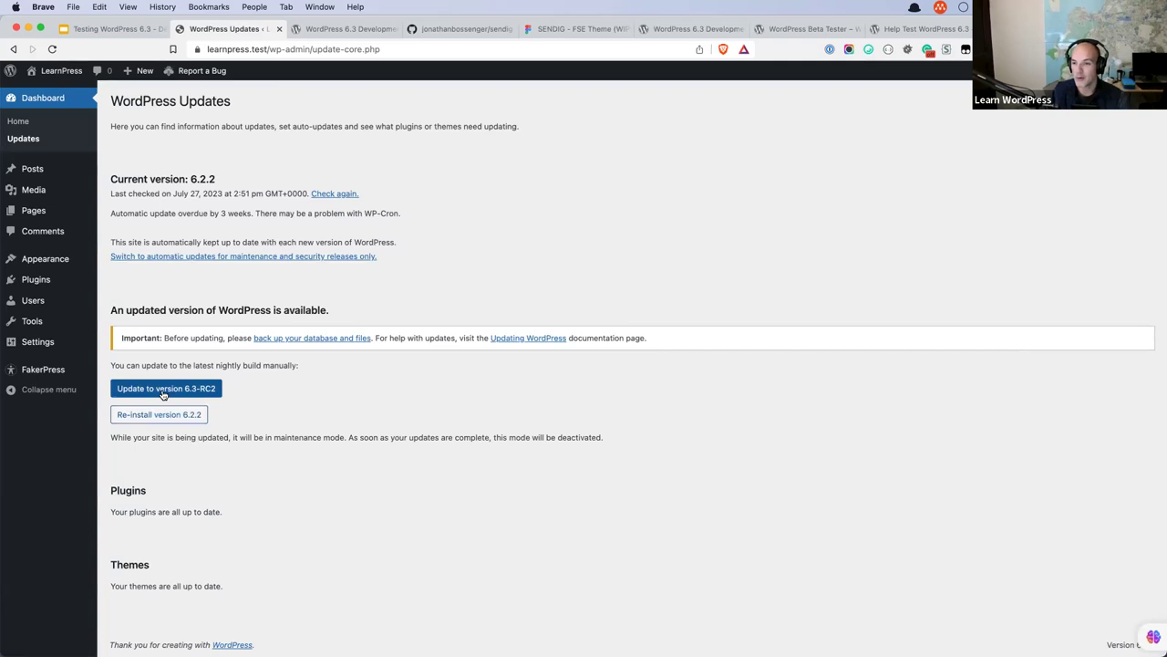
# Start the core update to WordPress 6.3-RC2.
pyautogui.click(164, 393)
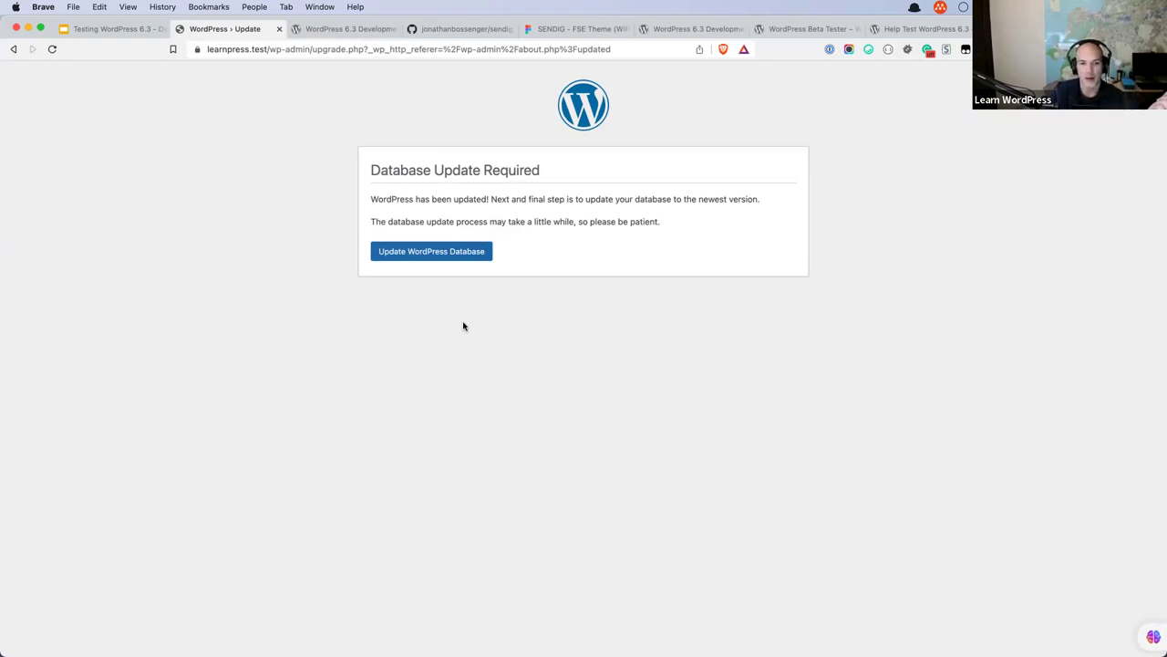
# Run the database update and continue to the About WordPress 6.3 page.
pyautogui.click(445, 255)
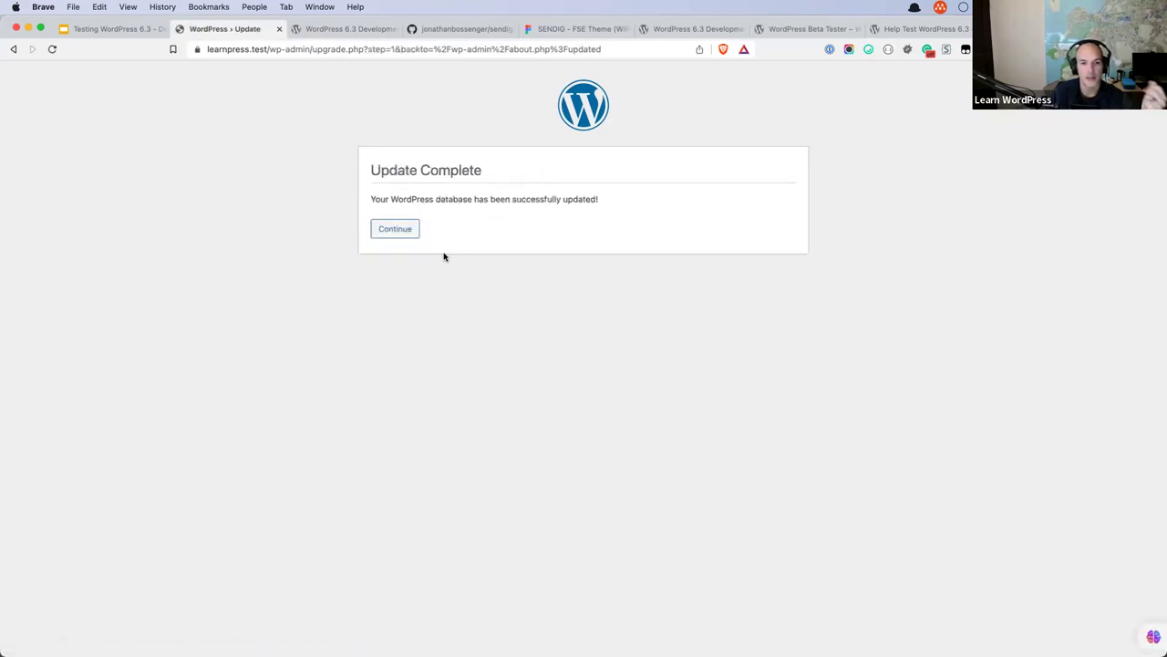
pyautogui.click(395, 235)
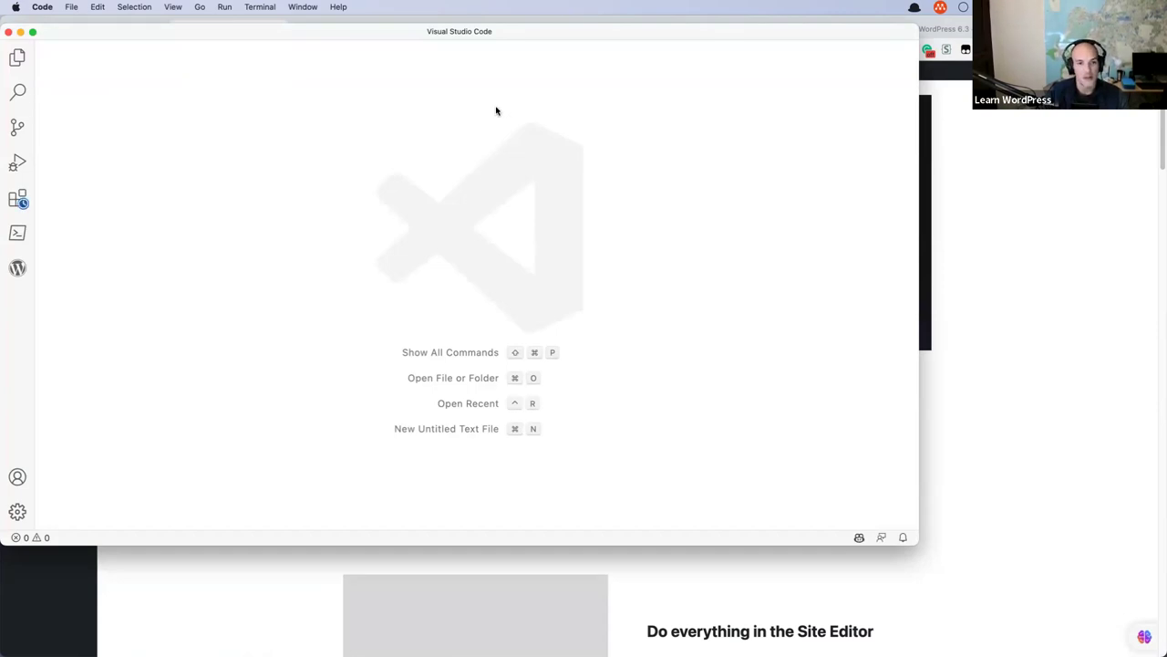
# Open wp-local-env/sites/learnpress as the workspace folder in a maximized window.
pyautogui.doubleClick(511, 37)
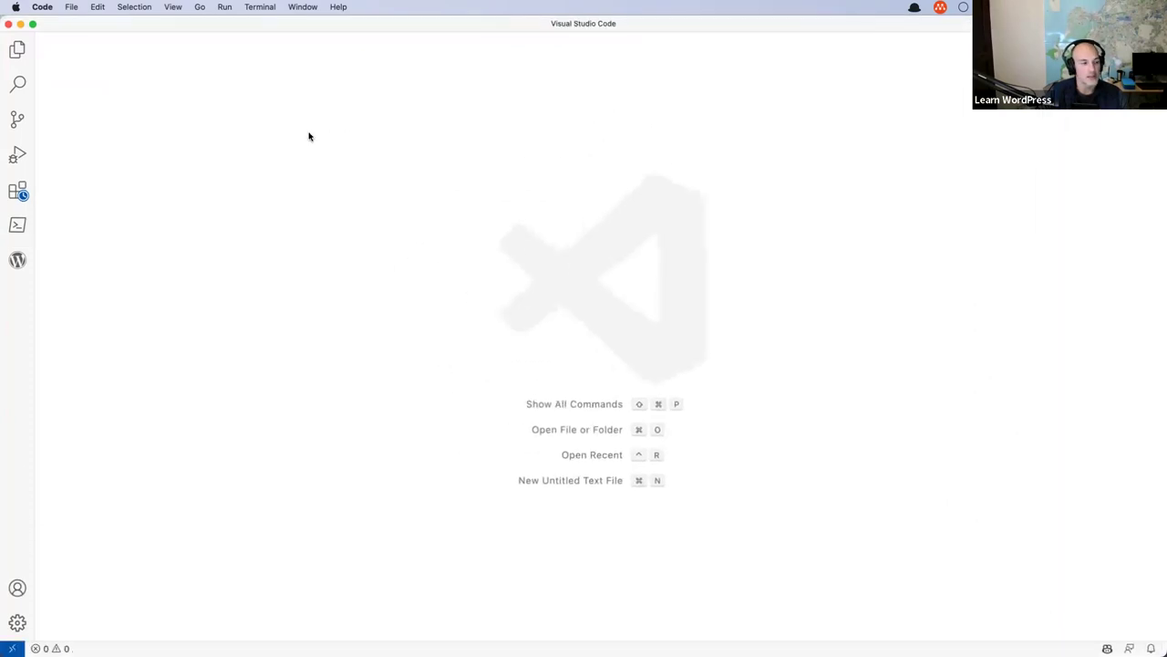
pyautogui.click(17, 49)
pyautogui.click(103, 132)
pyautogui.doubleClick(489, 337)
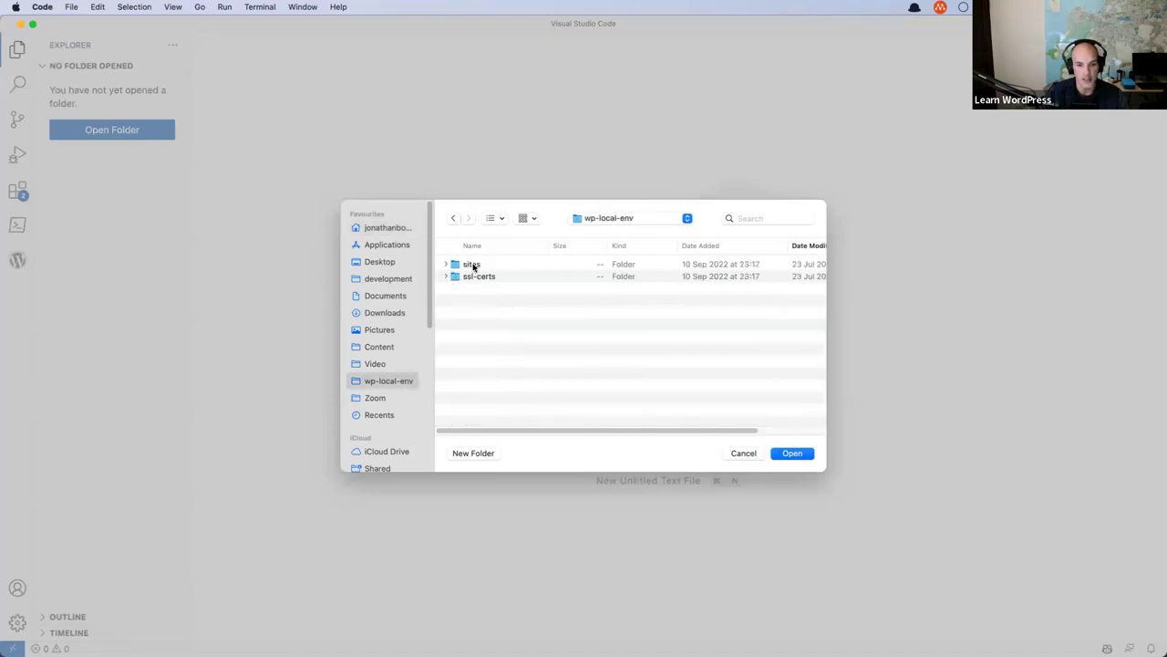
pyautogui.doubleClick(472, 264)
pyautogui.click(477, 265)
pyautogui.click(790, 453)
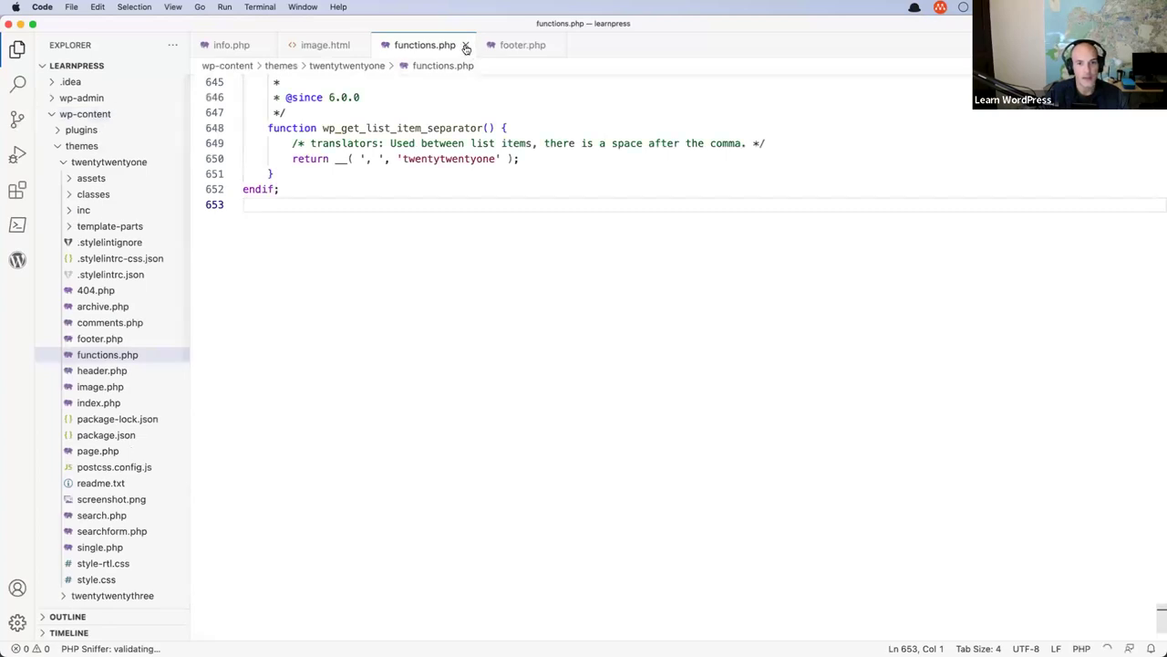
# Close the functions.php, footer.php, image.html and info.php editor tabs.
pyautogui.click(465, 45)
pyautogui.click(448, 45)
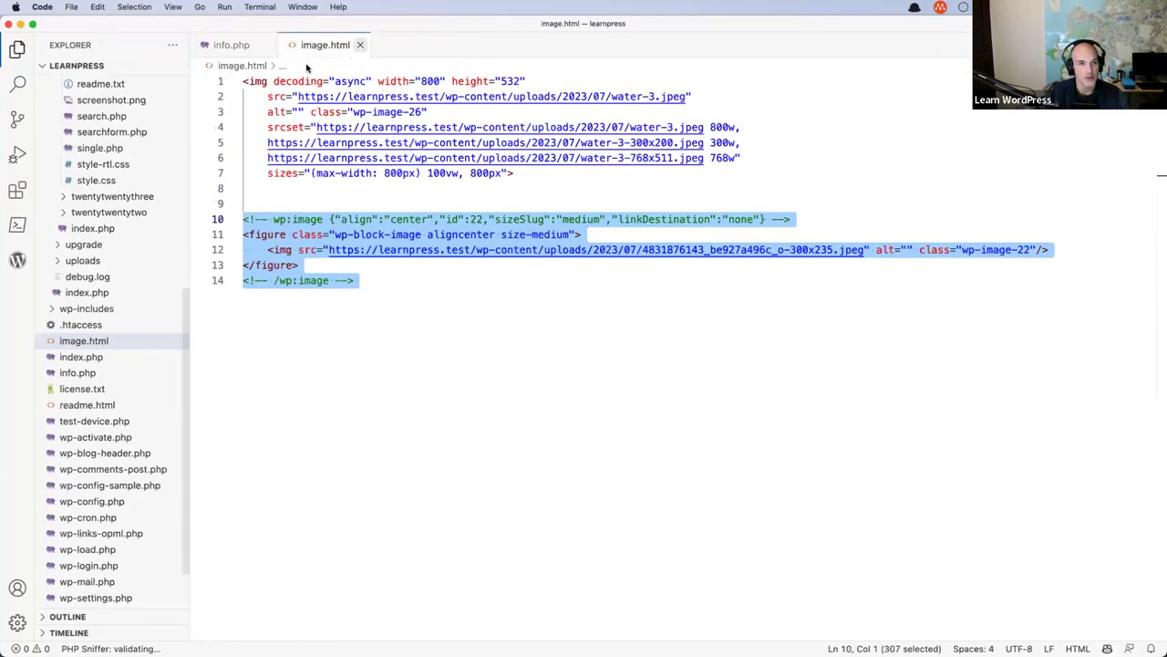
pyautogui.click(360, 45)
pyautogui.click(269, 45)
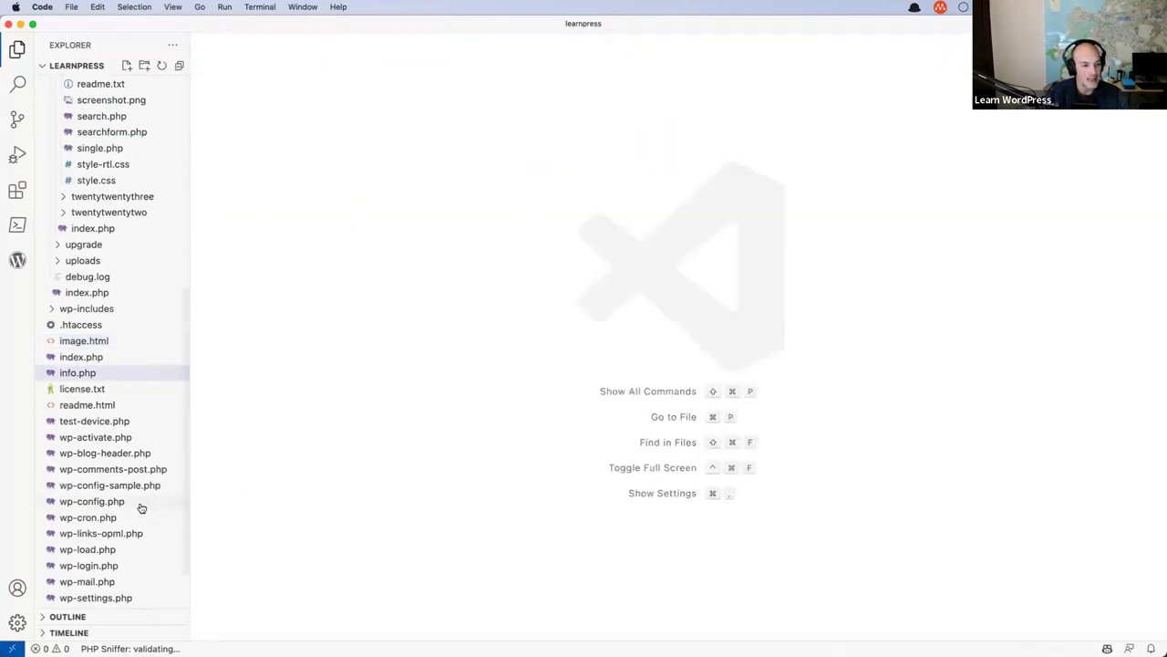
pyautogui.scroll(-2, 137, 501)
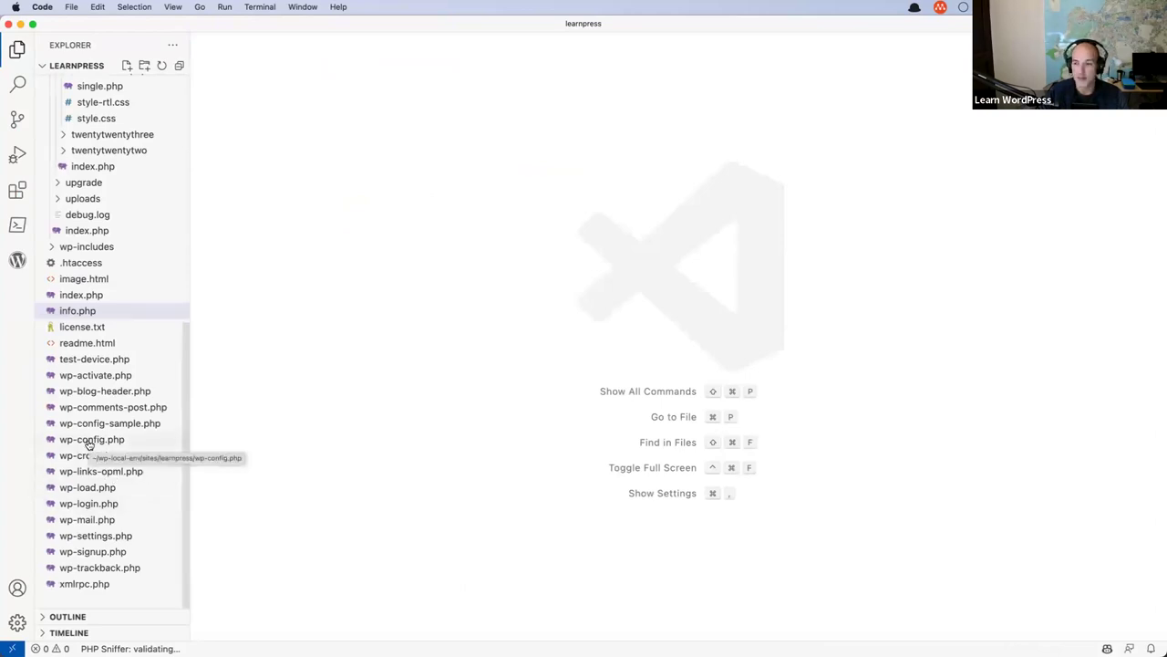
# Open wp-config.php and select its three debug define lines.
pyautogui.click(88, 439)
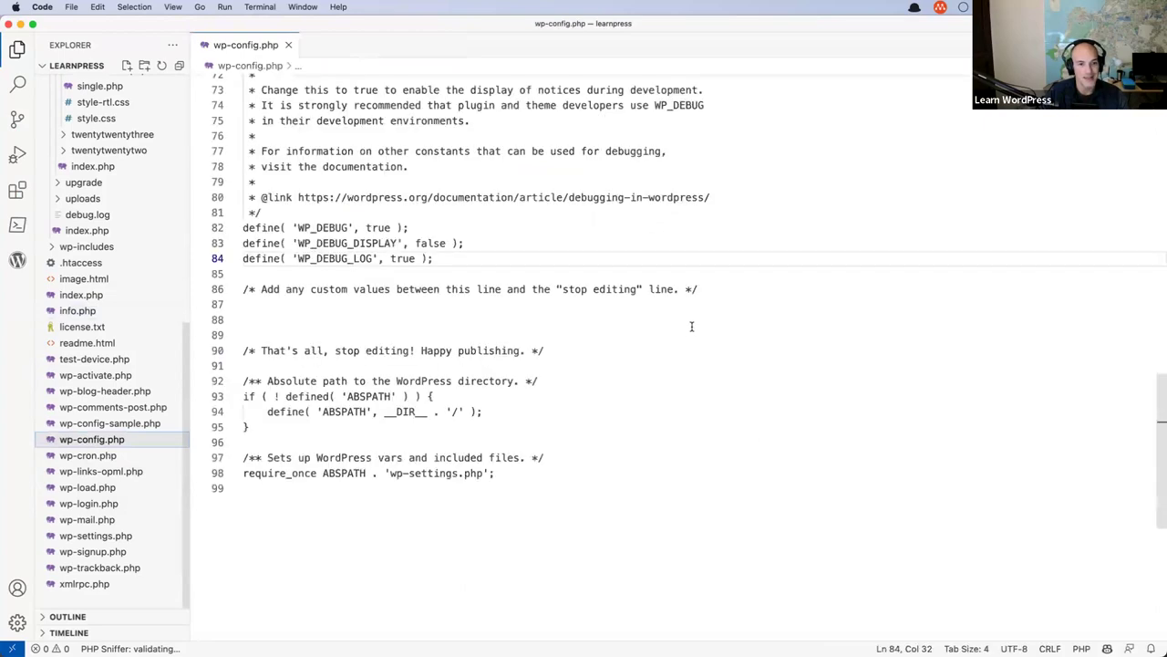
pyautogui.scroll(20, 451, 292)
pyautogui.scroll(-5, 450, 292)
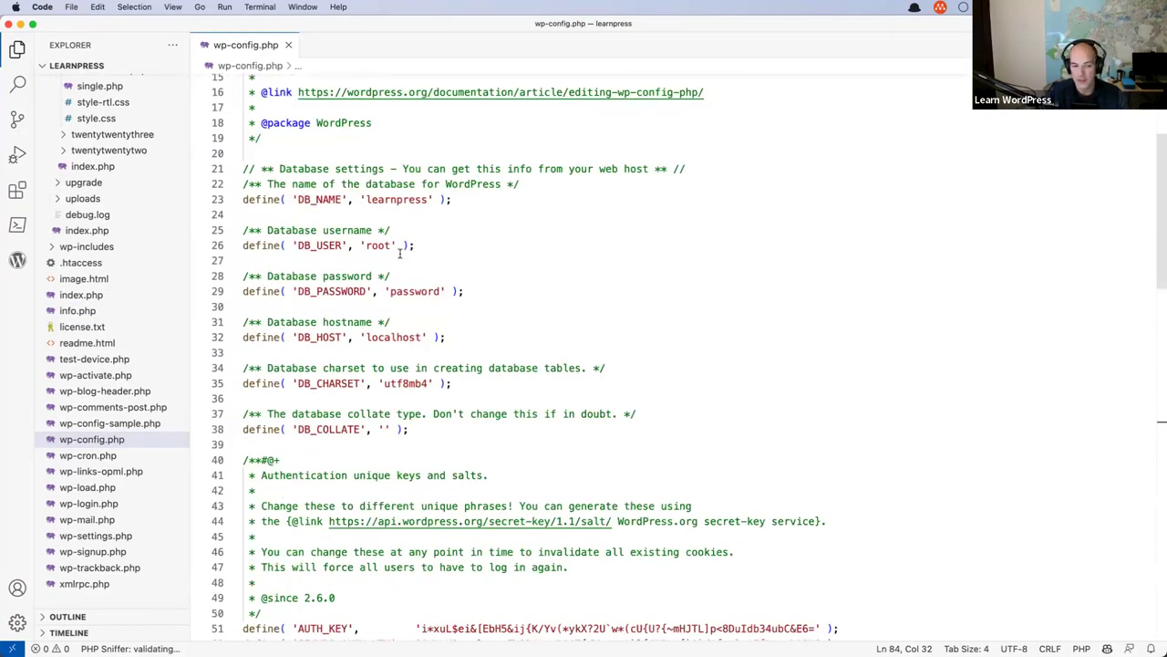
pyautogui.scroll(-18, 400, 254)
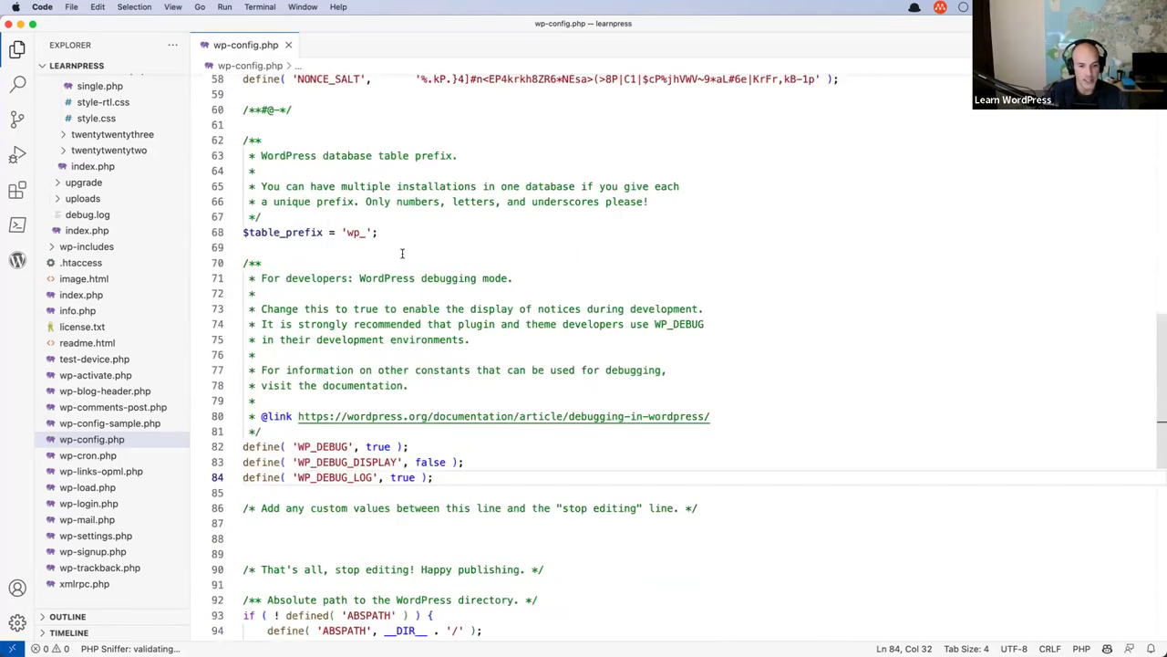
pyautogui.moveTo(434, 331); pyautogui.dragTo(243, 300)
# Change WP_DEBUG to false and delete the WP_DEBUG_DISPLAY and WP_DEBUG_LOG lines.
pyautogui.doubleClick(378, 300)
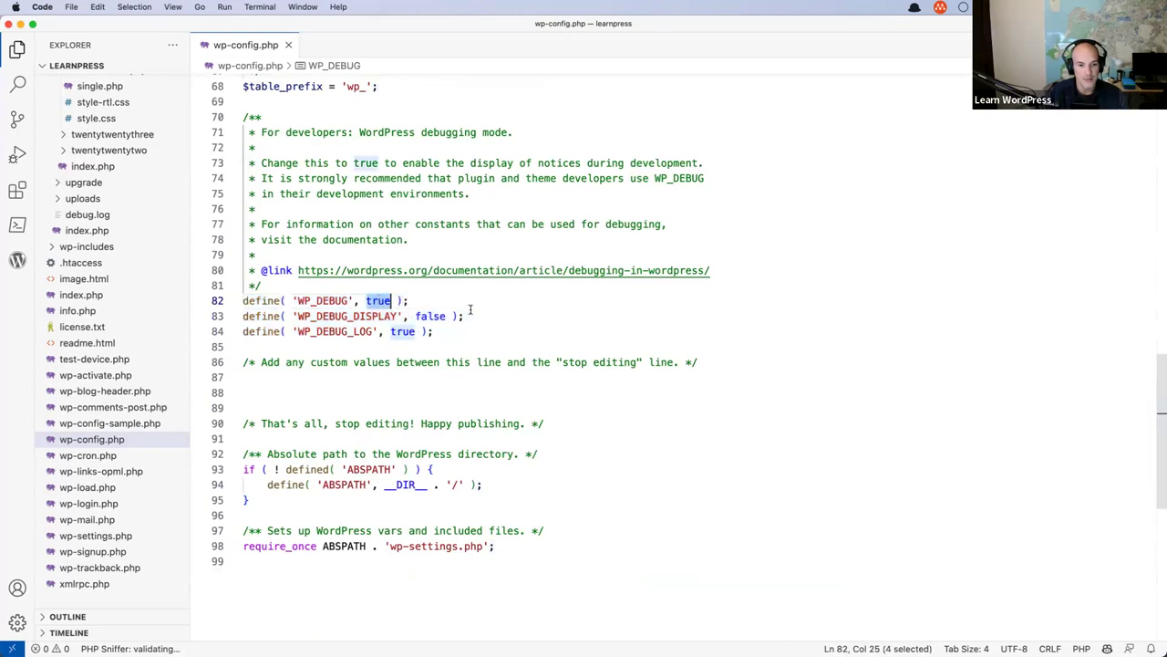
pyautogui.write('t')
pyautogui.press('BackSpace')
pyautogui.write('false')
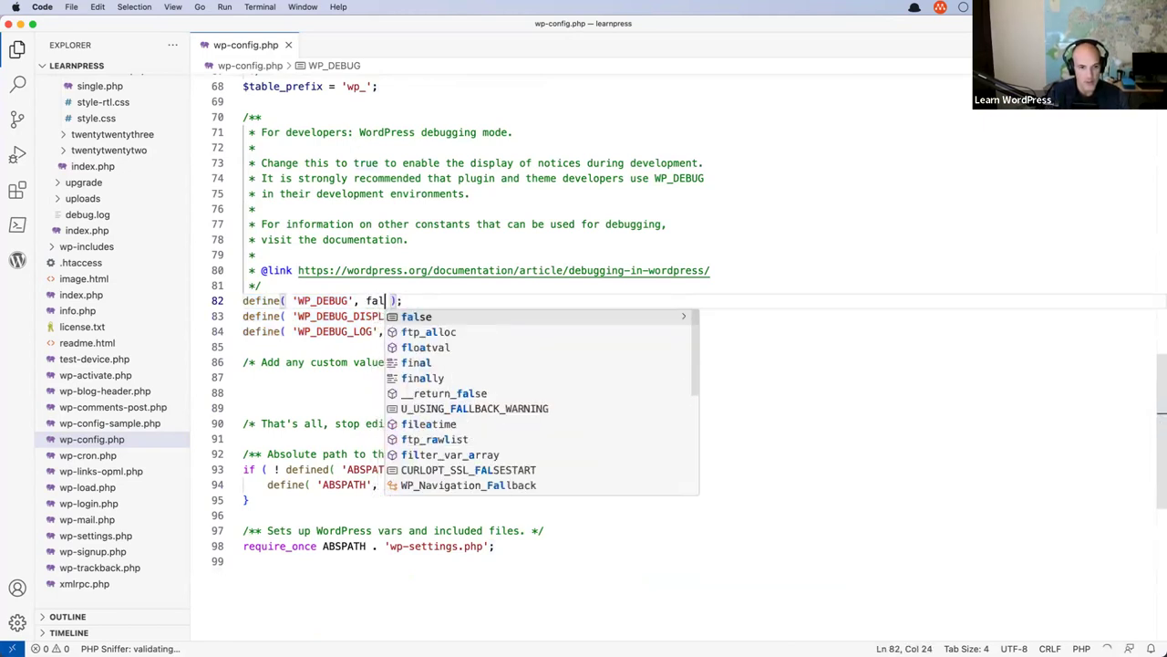
pyautogui.write('§')
pyautogui.click(257, 300)
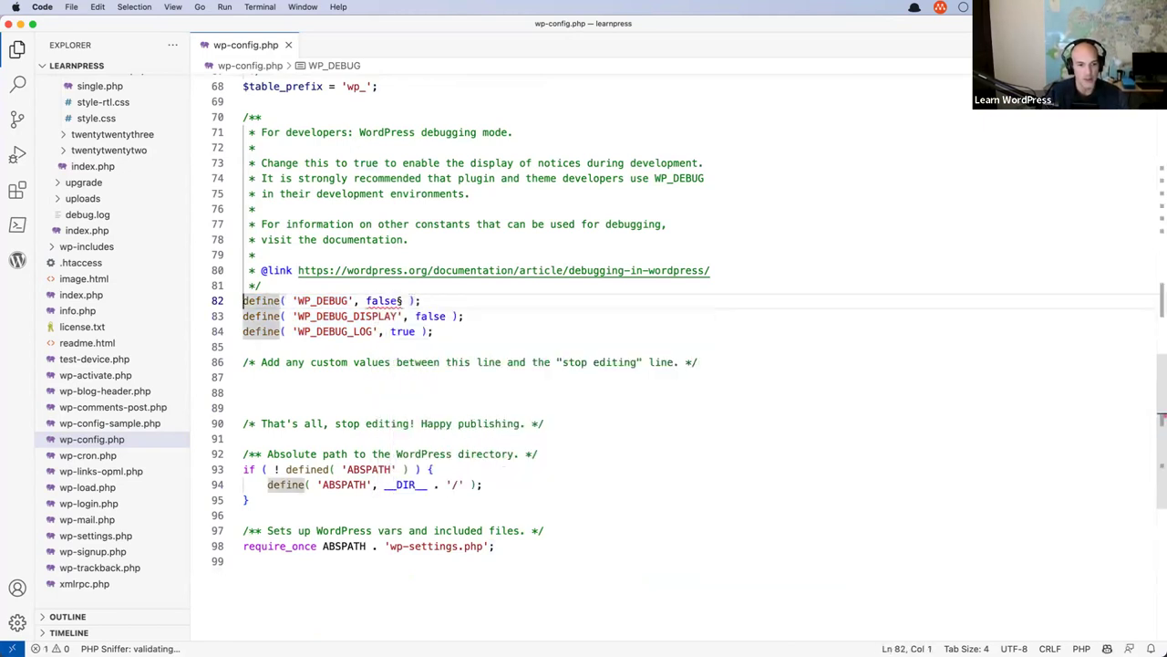
pyautogui.press('Right')
pyautogui.press('Right')
pyautogui.press('Right')
pyautogui.press('Right')
pyautogui.press('Right')
pyautogui.press('Right')
pyautogui.press('Right')
pyautogui.press('Right')
pyautogui.press('Right')
pyautogui.press('Right')
pyautogui.press('Right')
pyautogui.press('Right')
pyautogui.press('Right')
pyautogui.press('Right')
pyautogui.press('Right')
pyautogui.press('Right')
pyautogui.press('Right')
pyautogui.press('Right')
pyautogui.press('Right')
pyautogui.press('Right')
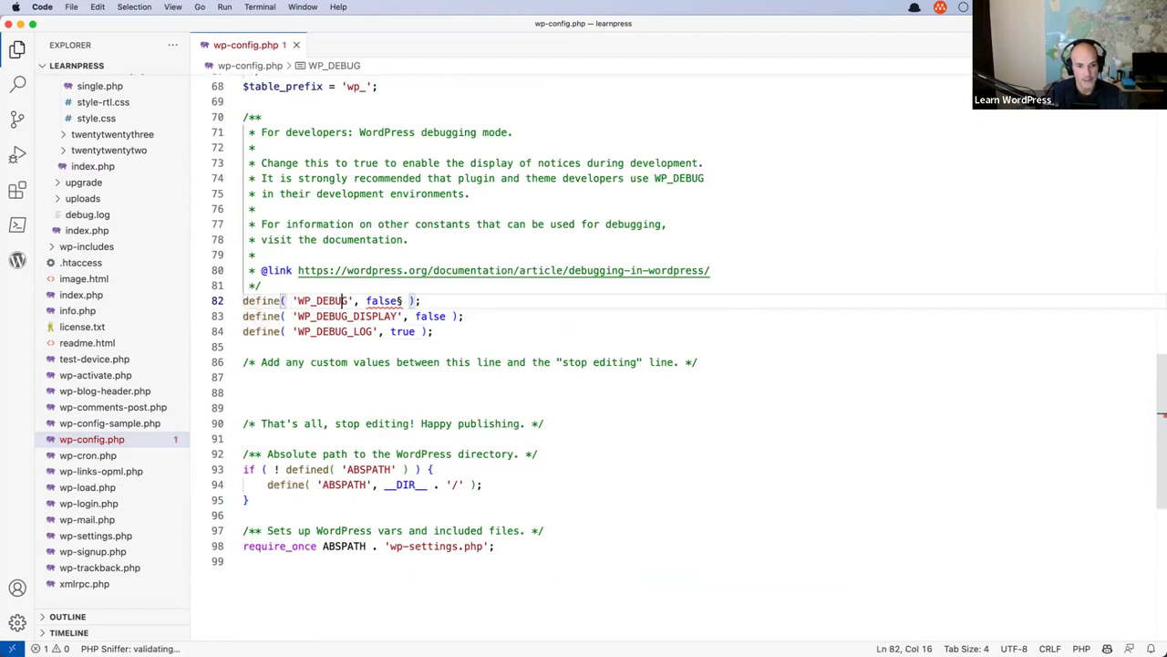
pyautogui.press('Right')
pyautogui.press('Right')
pyautogui.press('Right')
pyautogui.press('Delete')
pyautogui.press('Down')
pyautogui.press('Home')
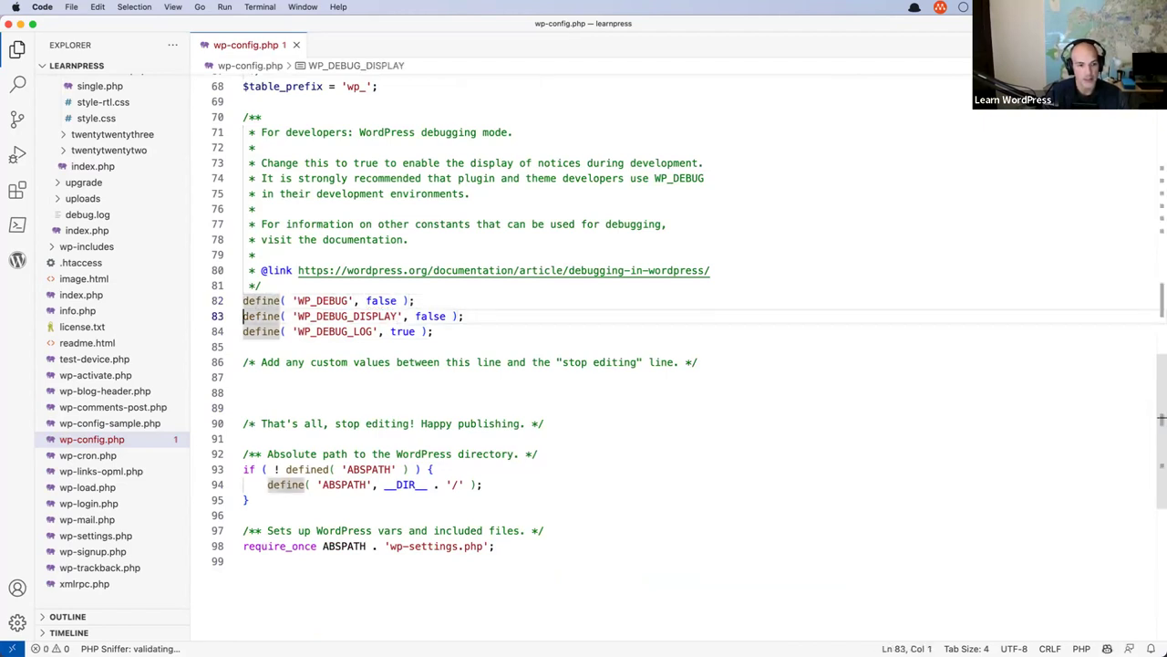
pyautogui.hotkey('shift', 'Down')
pyautogui.hotkey('shift', 'Down')
pyautogui.press('super+c')
pyautogui.press('BackSpace')
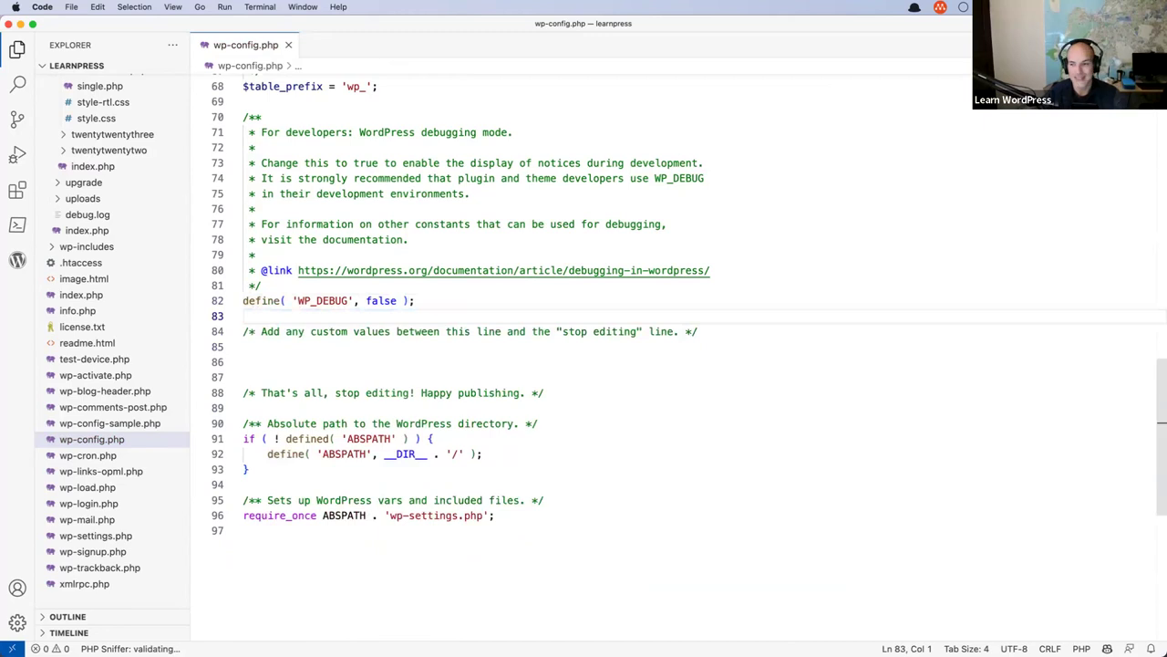
# Restore the deleted debug lines and set WP_DEBUG back to true.
pyautogui.doubleClick(332, 300)
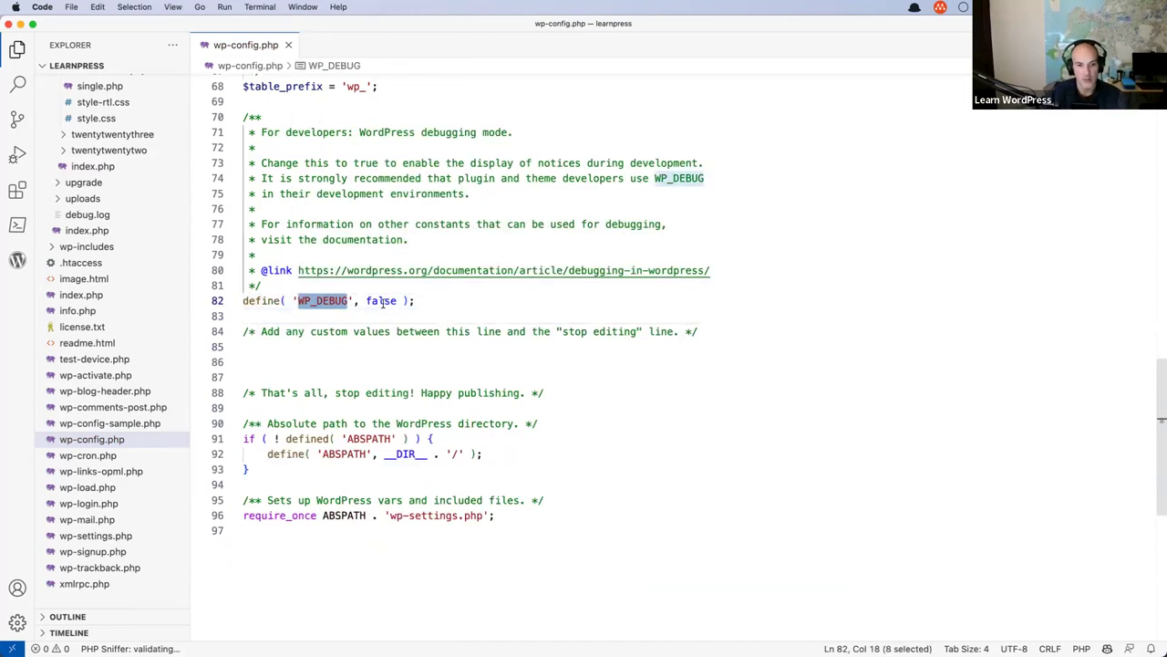
pyautogui.click(437, 302)
pyautogui.press('super+v')
pyautogui.press('Up')
pyautogui.press('Up')
pyautogui.press('Left')
pyautogui.press('Left')
pyautogui.press('Left')
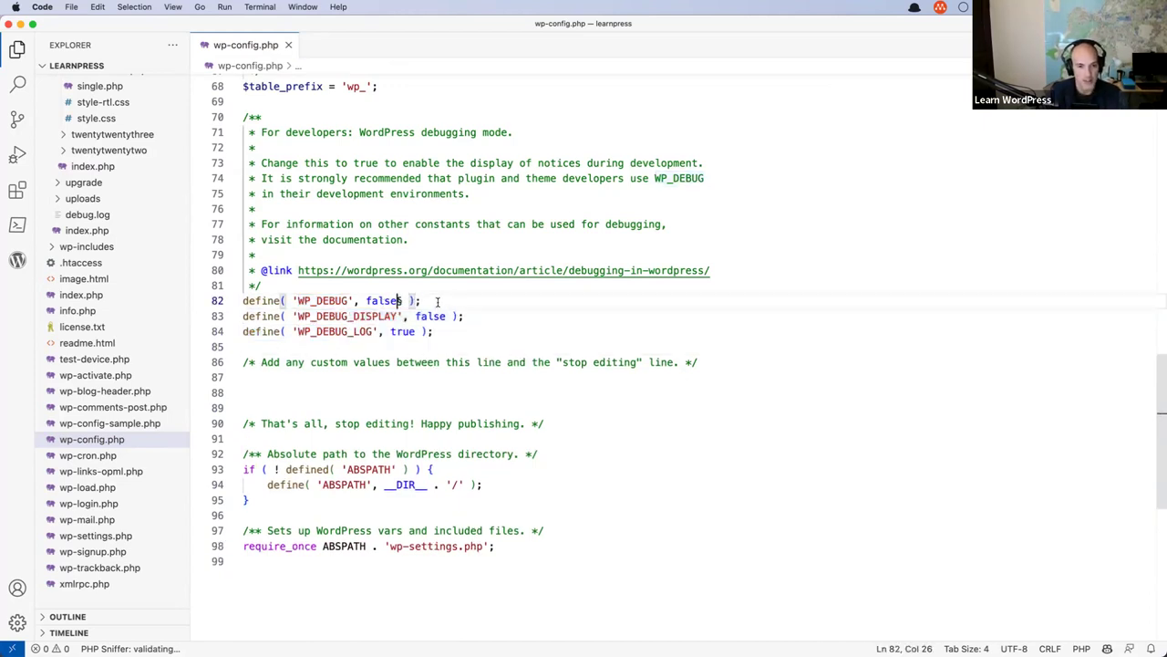
pyautogui.press('BackSpace')
pyautogui.press('BackSpace')
pyautogui.press('BackSpace')
pyautogui.press('BackSpace')
pyautogui.press('BackSpace')
pyautogui.write('true')
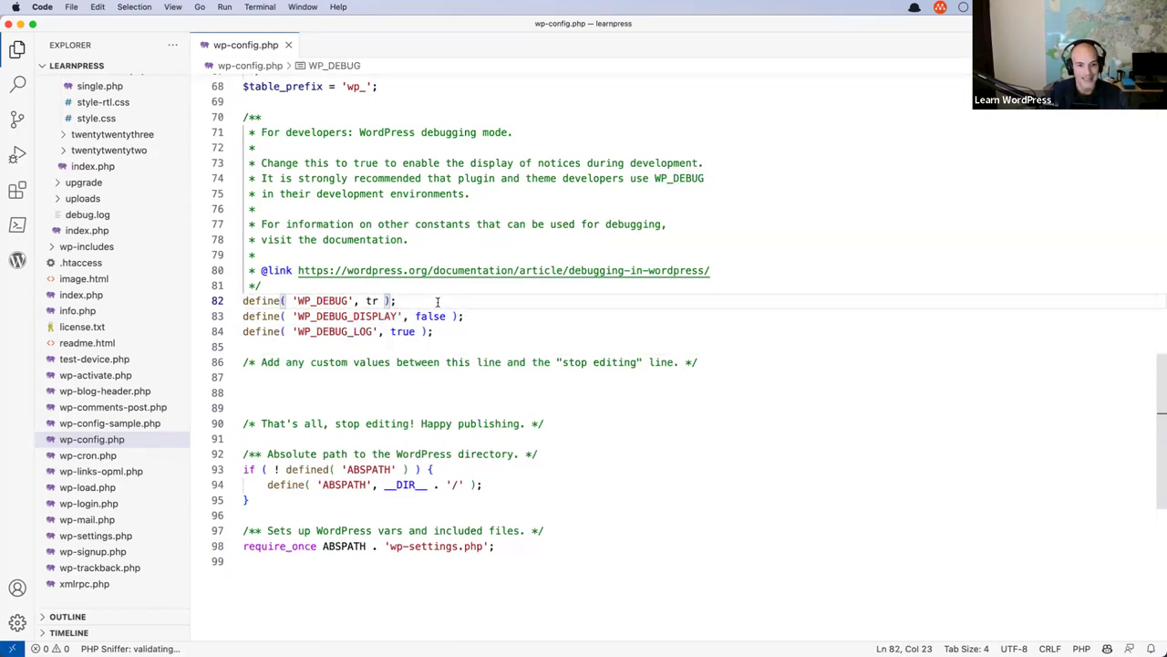
# Review the WP_DEBUG, WP_DEBUG_DISPLAY and WP_DEBUG_LOG constants and their values.
pyautogui.click(315, 301)
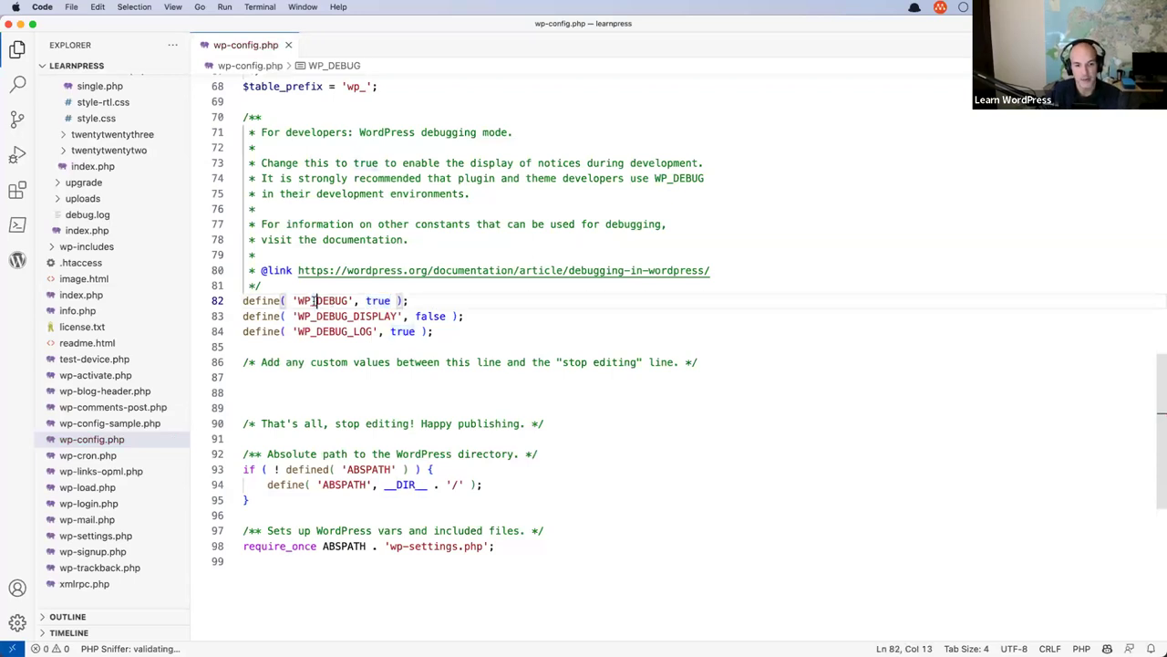
pyautogui.doubleClick(378, 301)
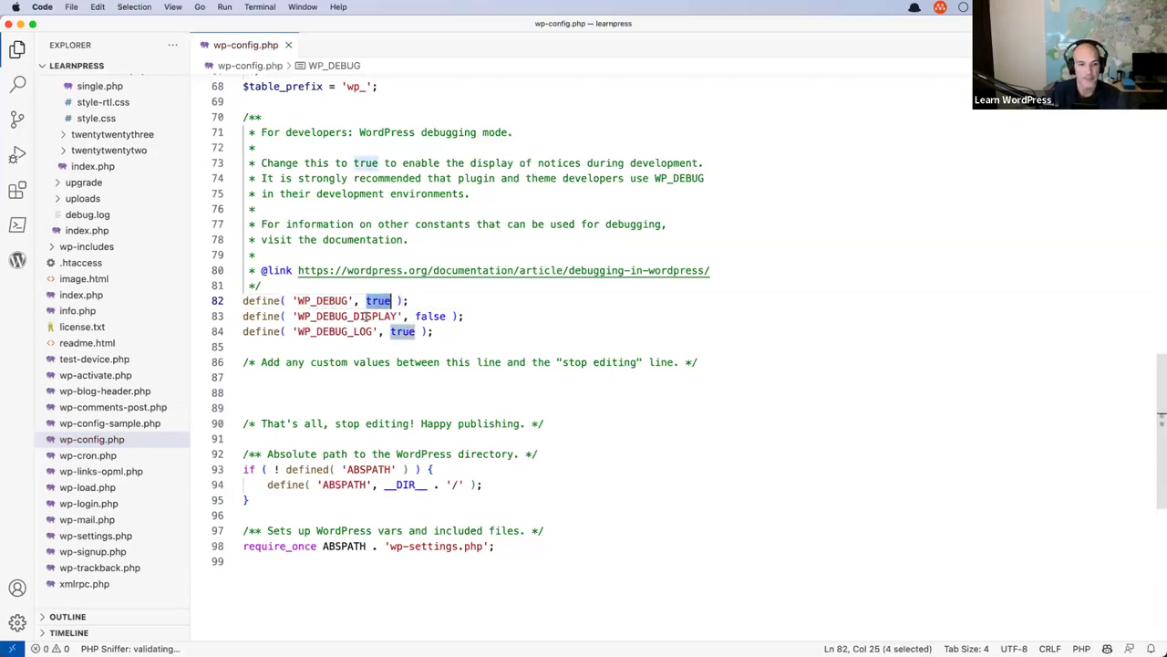
pyautogui.doubleClick(369, 315)
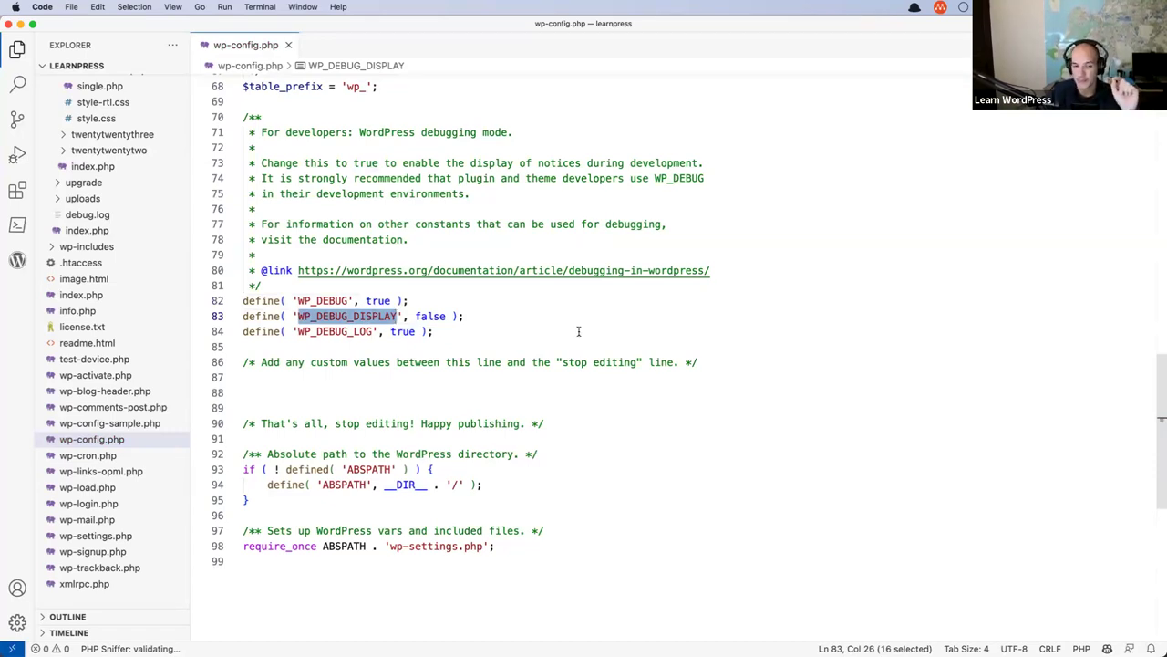
pyautogui.click(505, 321)
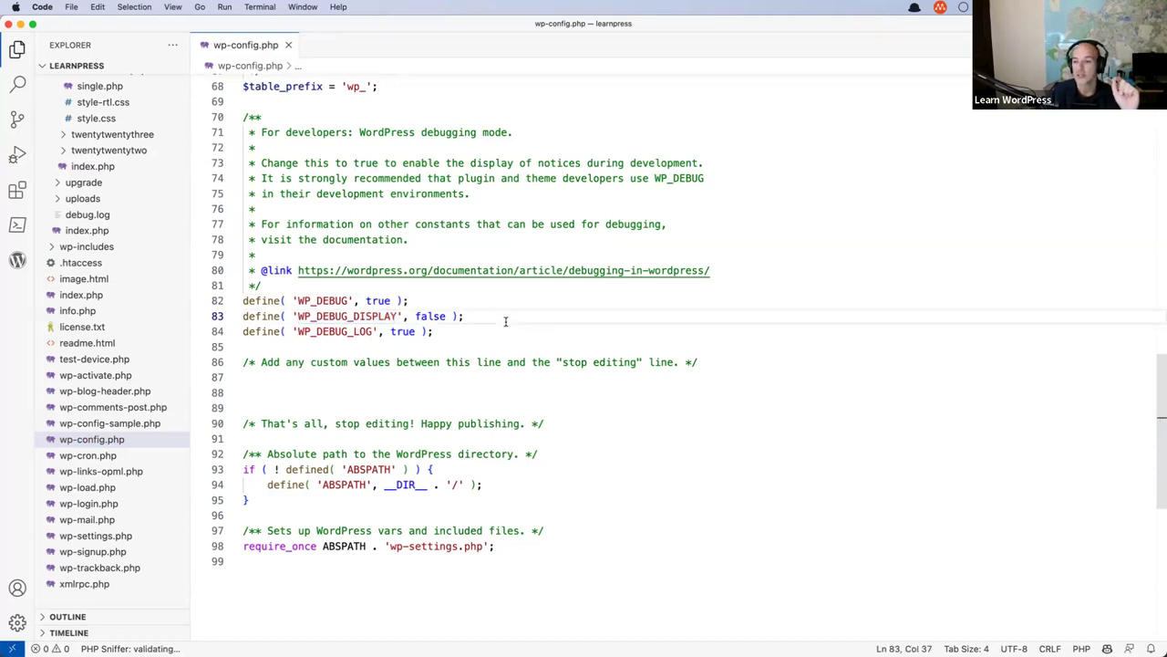
pyautogui.doubleClick(353, 332)
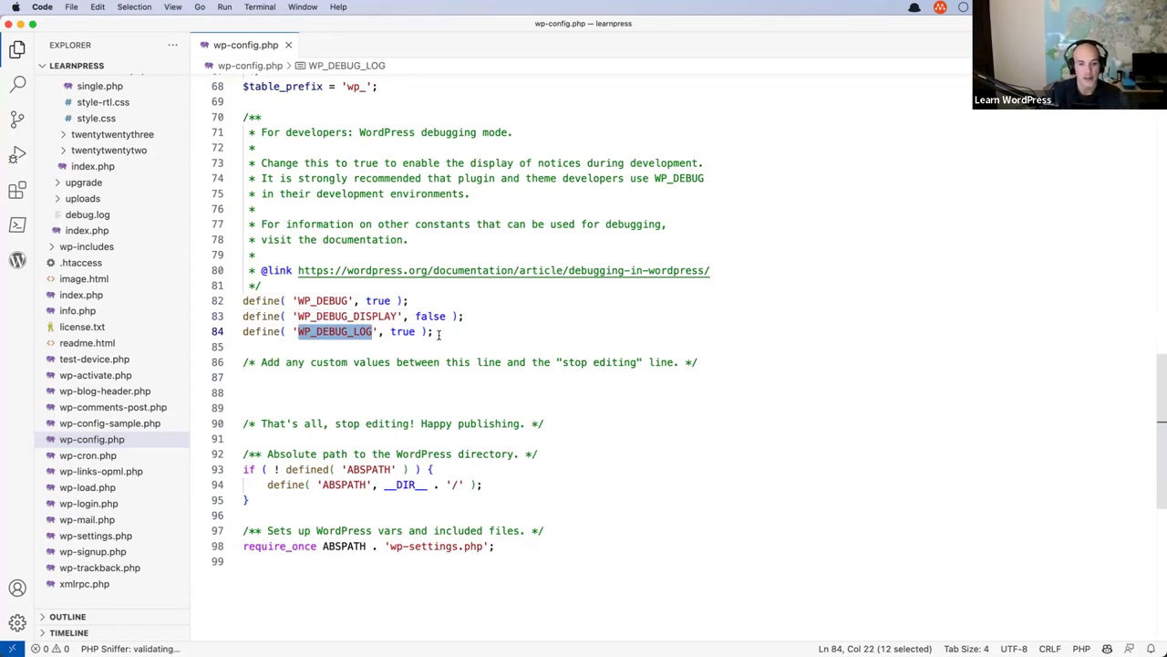
pyautogui.click(409, 331)
pyautogui.doubleClick(407, 332)
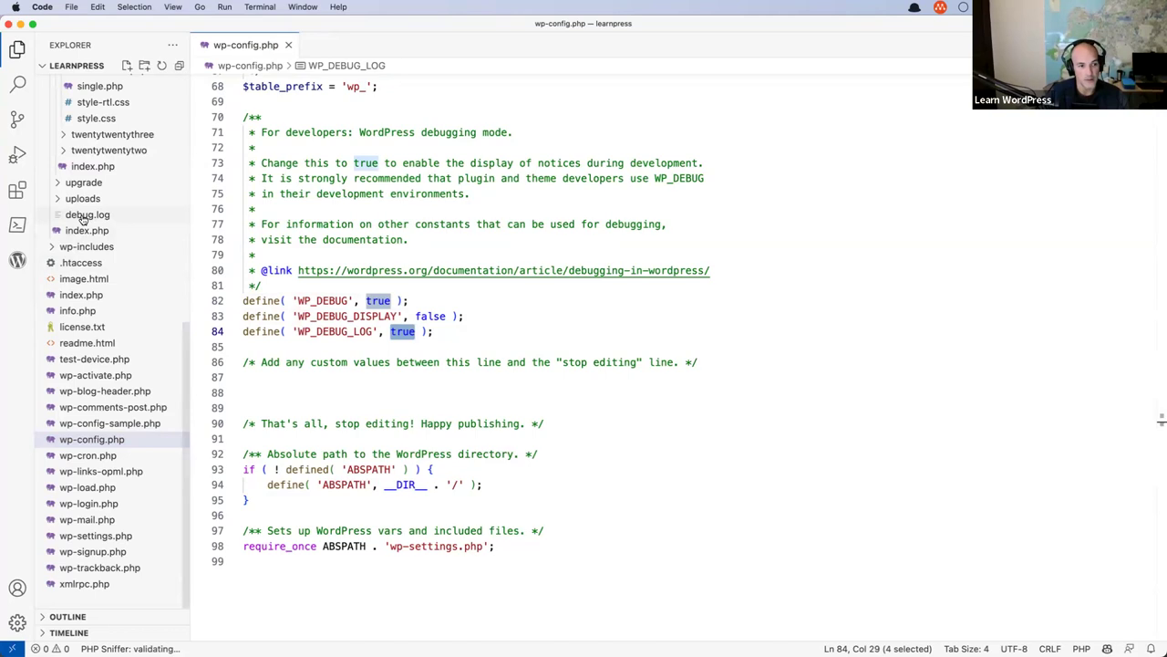
# Collapse themes, inspect debug.log in wp-content, and move it to the Trash.
pyautogui.scroll(10, 82, 219)
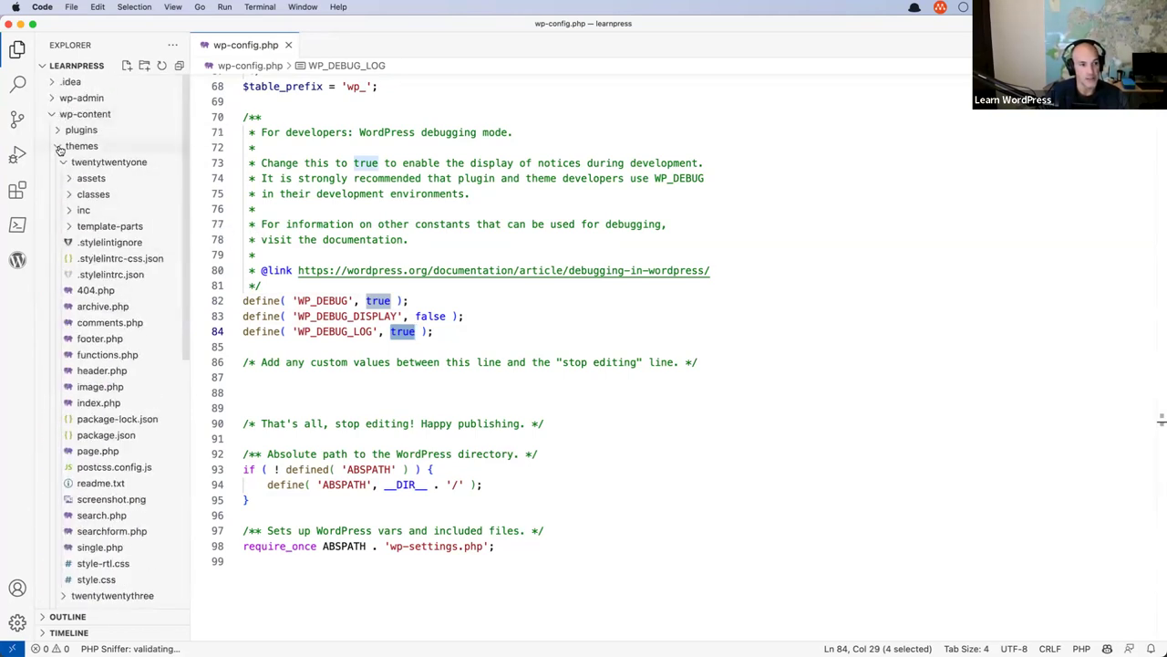
pyautogui.click(60, 149)
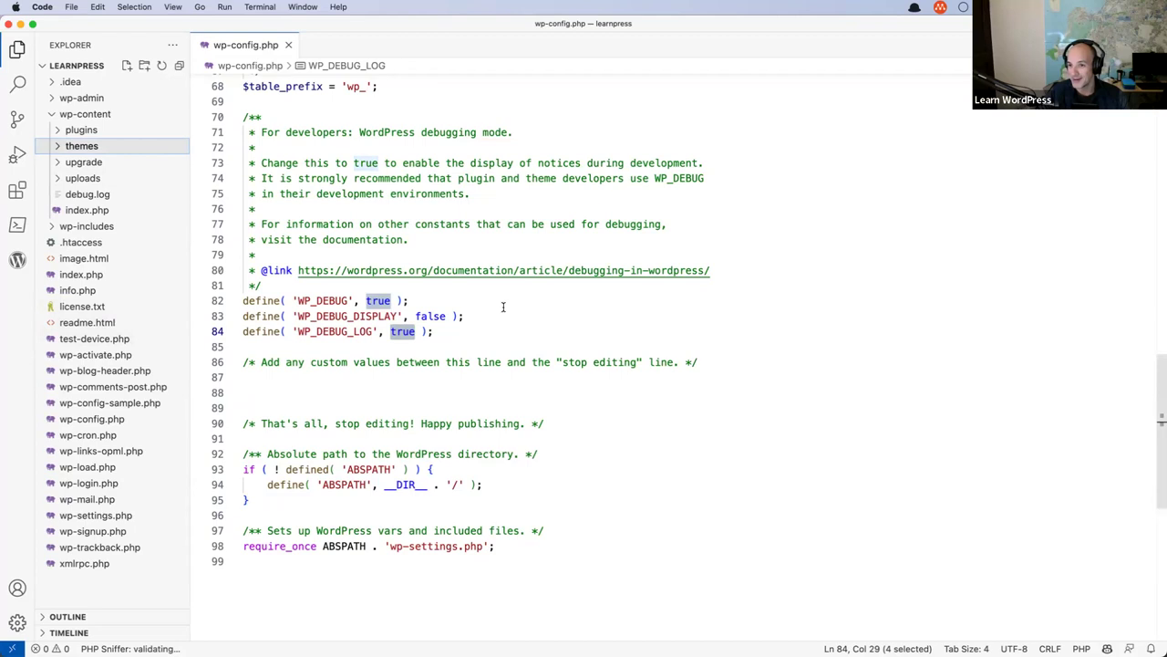
pyautogui.click(463, 331)
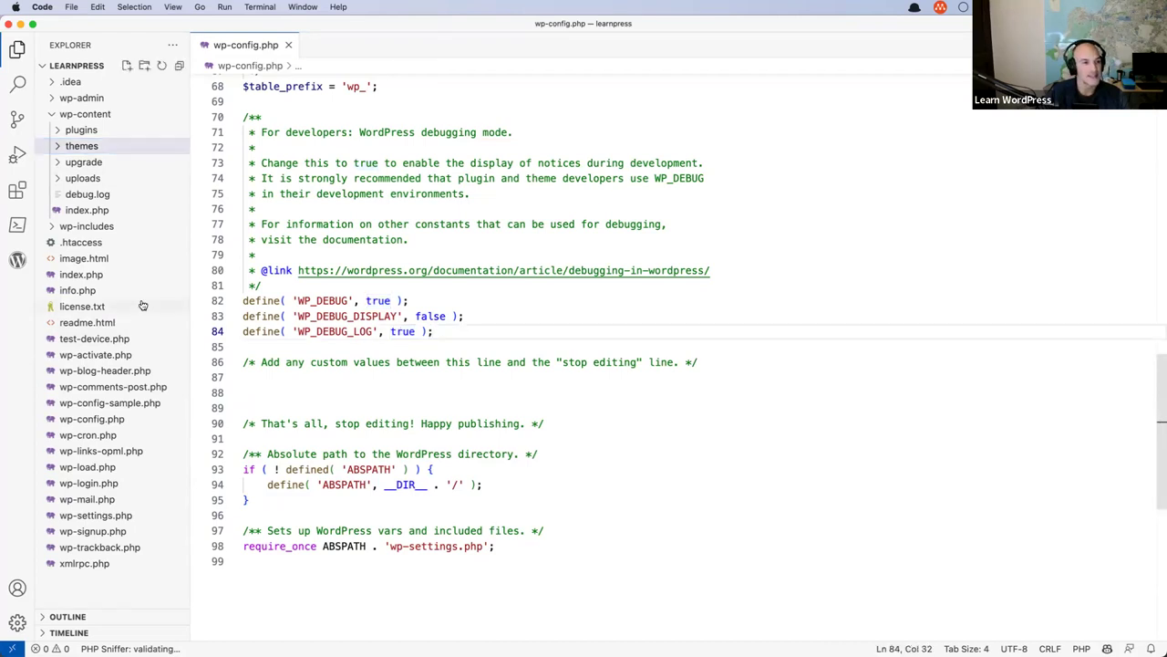
pyautogui.click(86, 195)
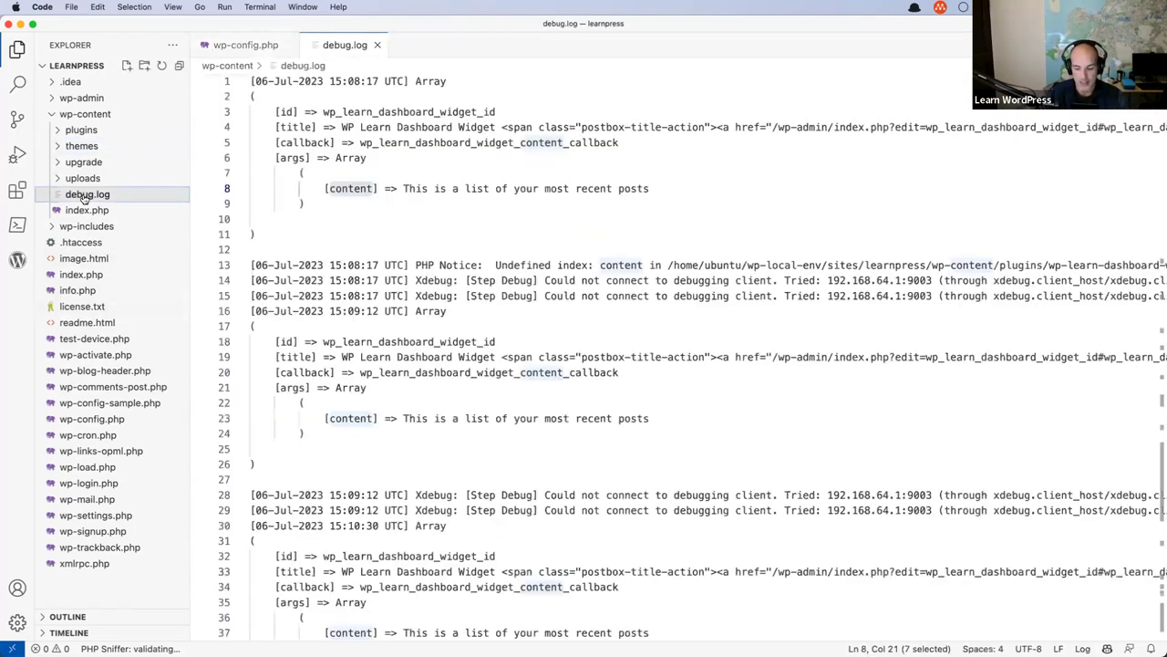
pyautogui.press('super+BackSpace')
pyautogui.click(573, 362)
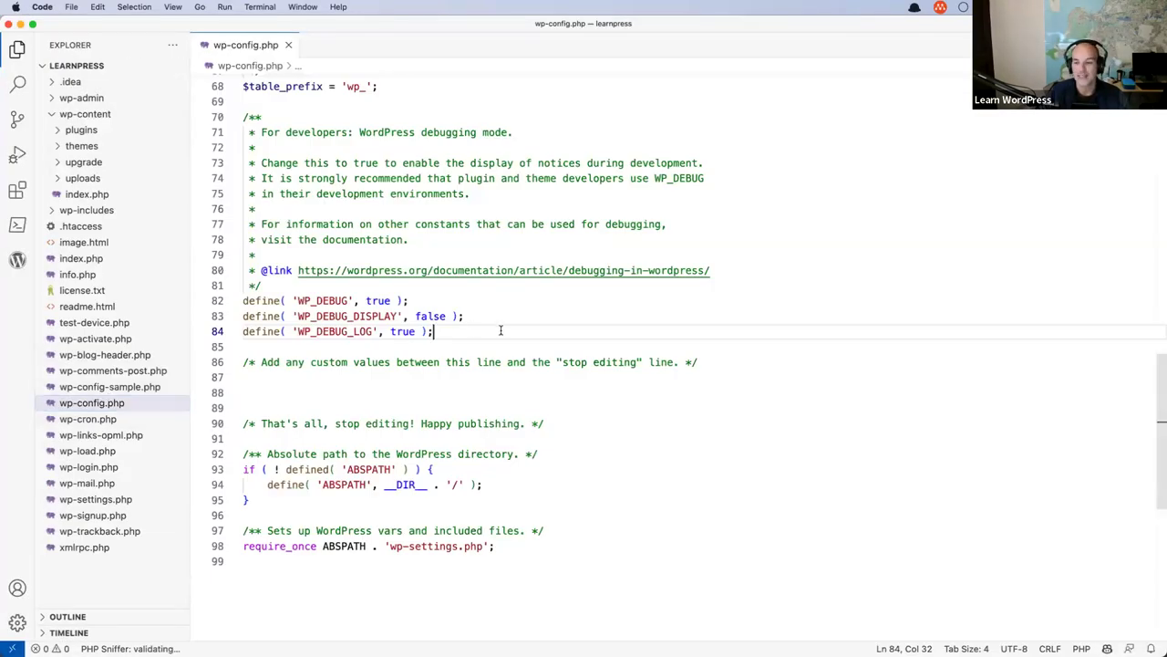
pyautogui.moveTo(433, 331); pyautogui.dragTo(243, 301)
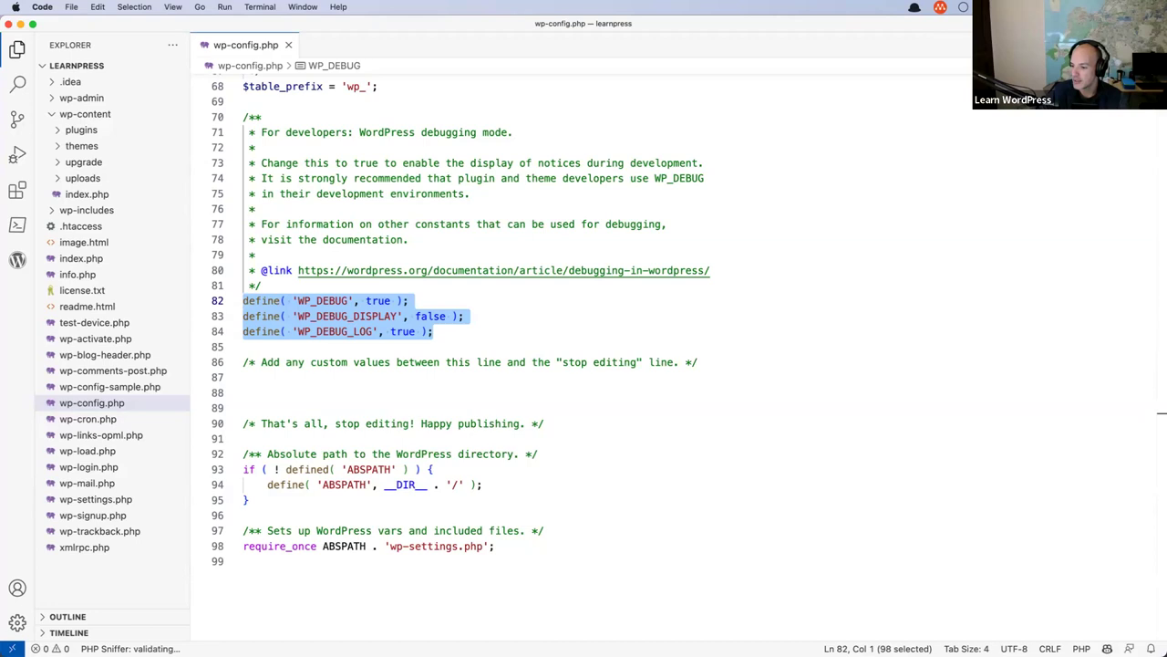
pyautogui.click(259, 377)
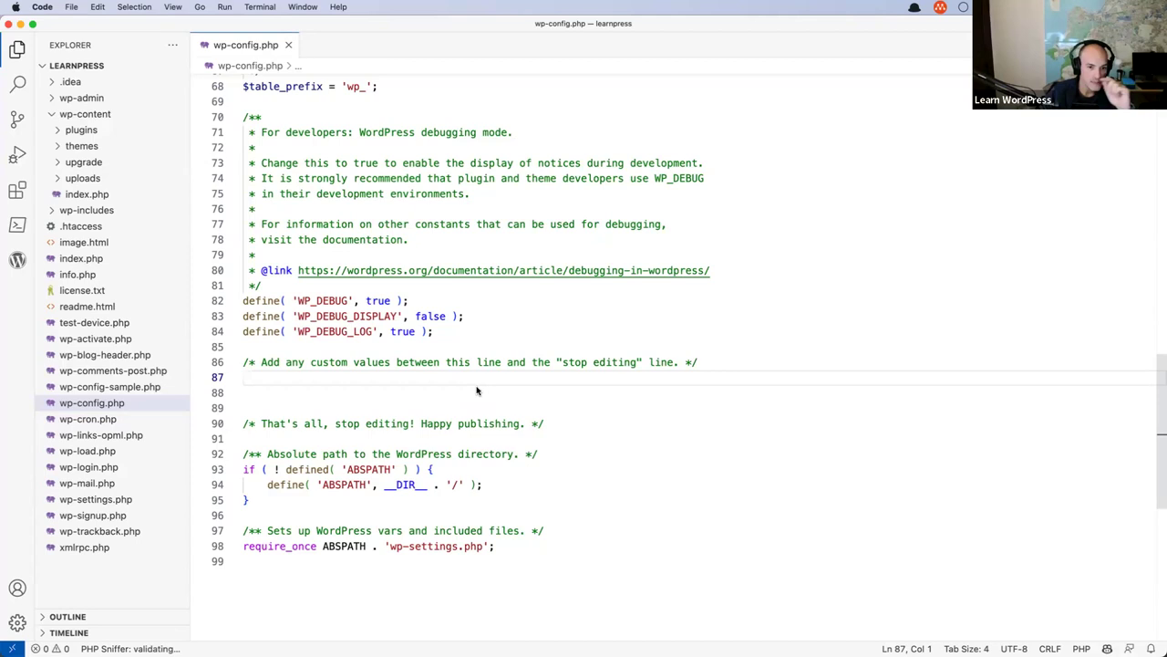
pyautogui.doubleClick(421, 316)
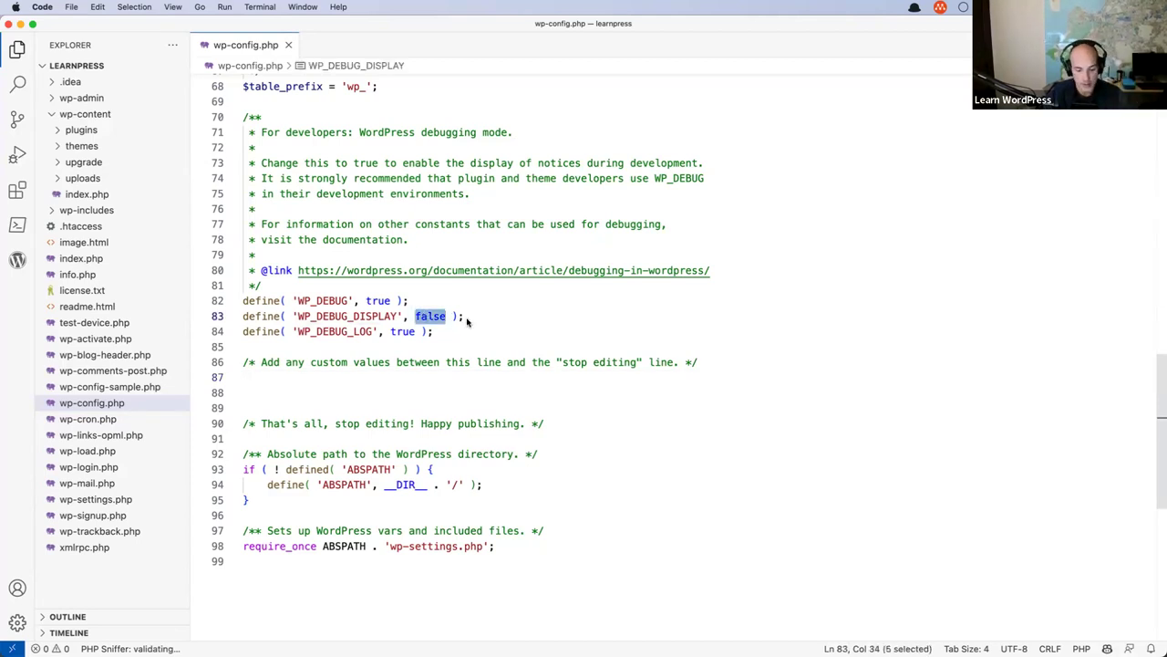
pyautogui.write('true')
pyautogui.click(474, 316)
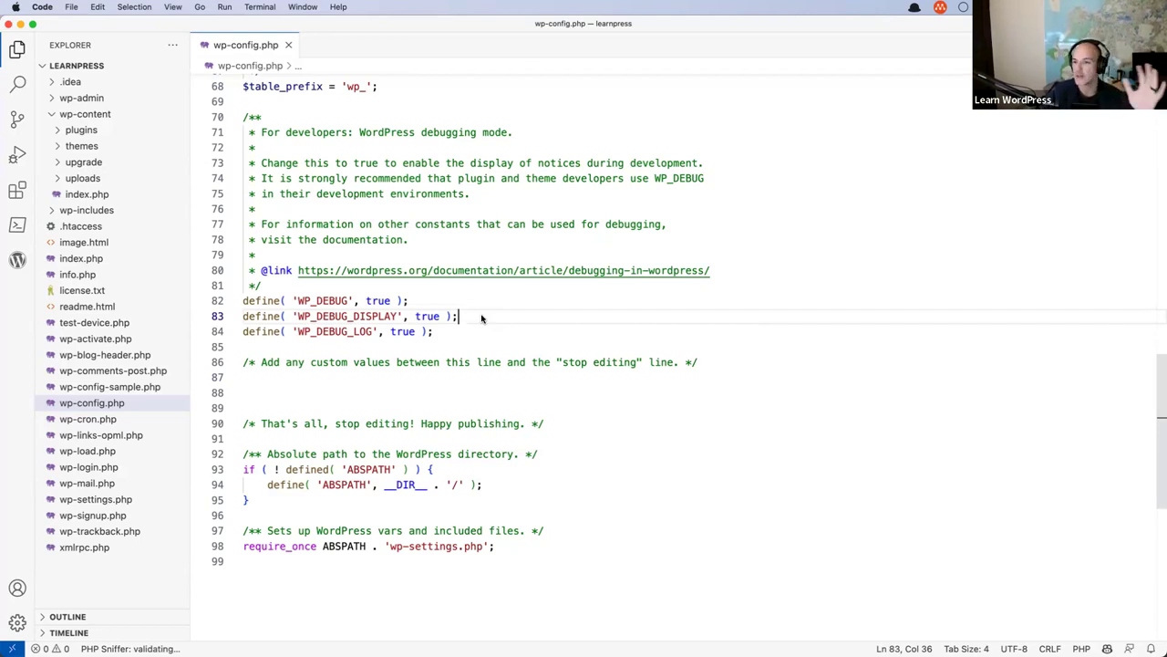
pyautogui.doubleClick(427, 315)
pyautogui.write('false')
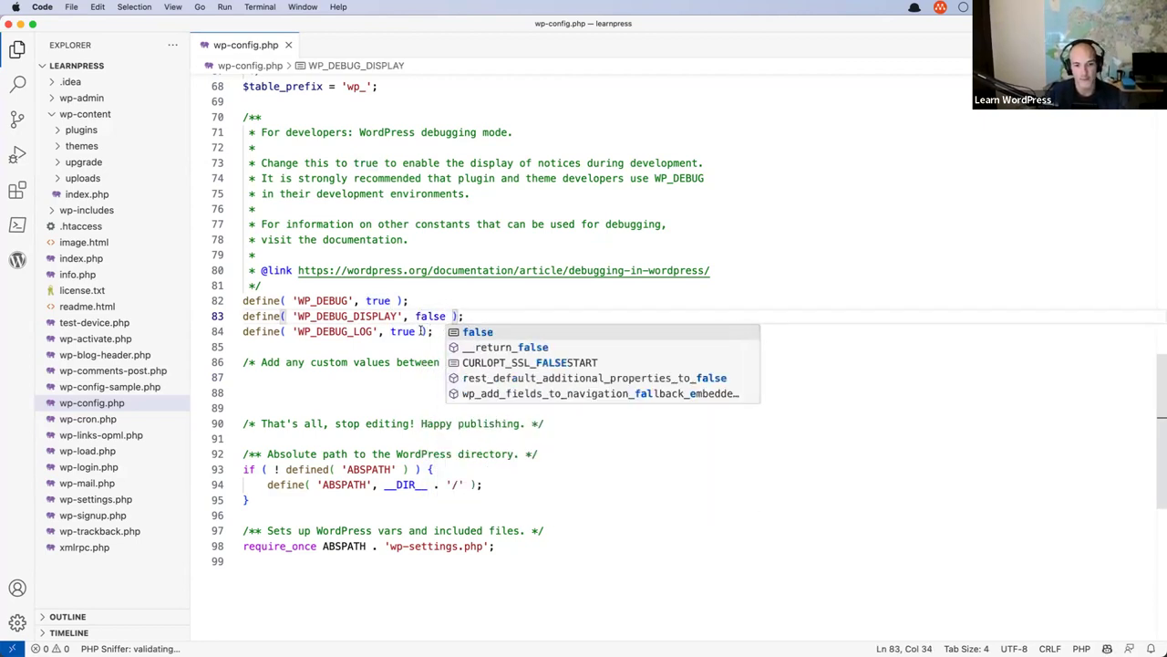
pyautogui.click(378, 331)
pyautogui.click(459, 331)
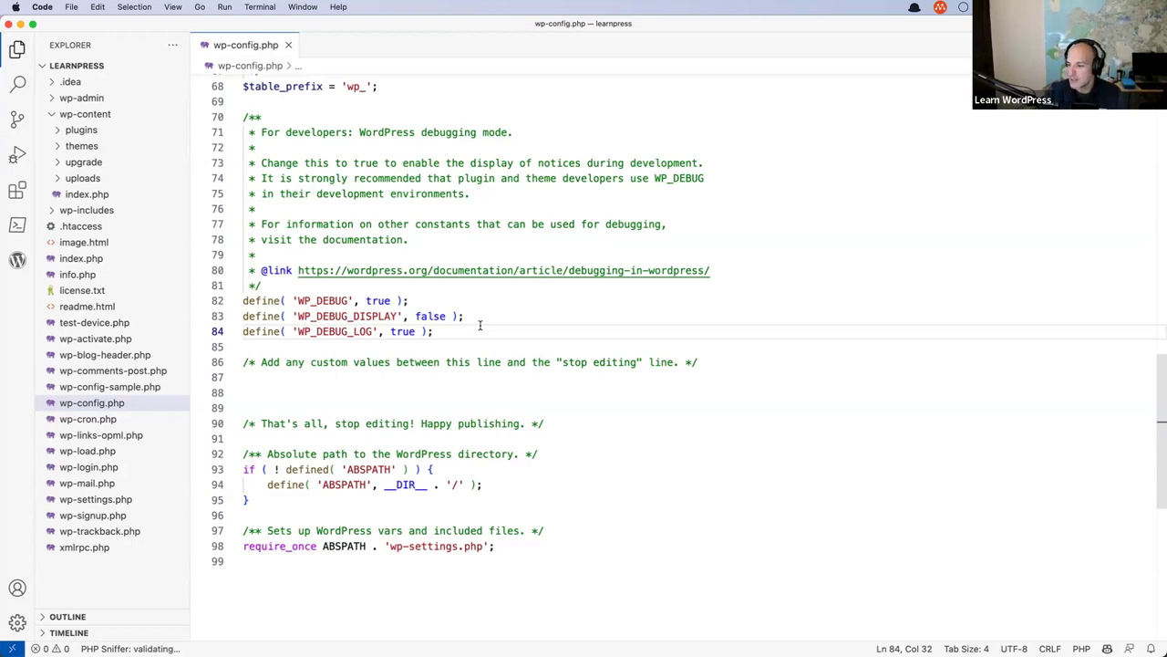
pyautogui.moveTo(321, 641)
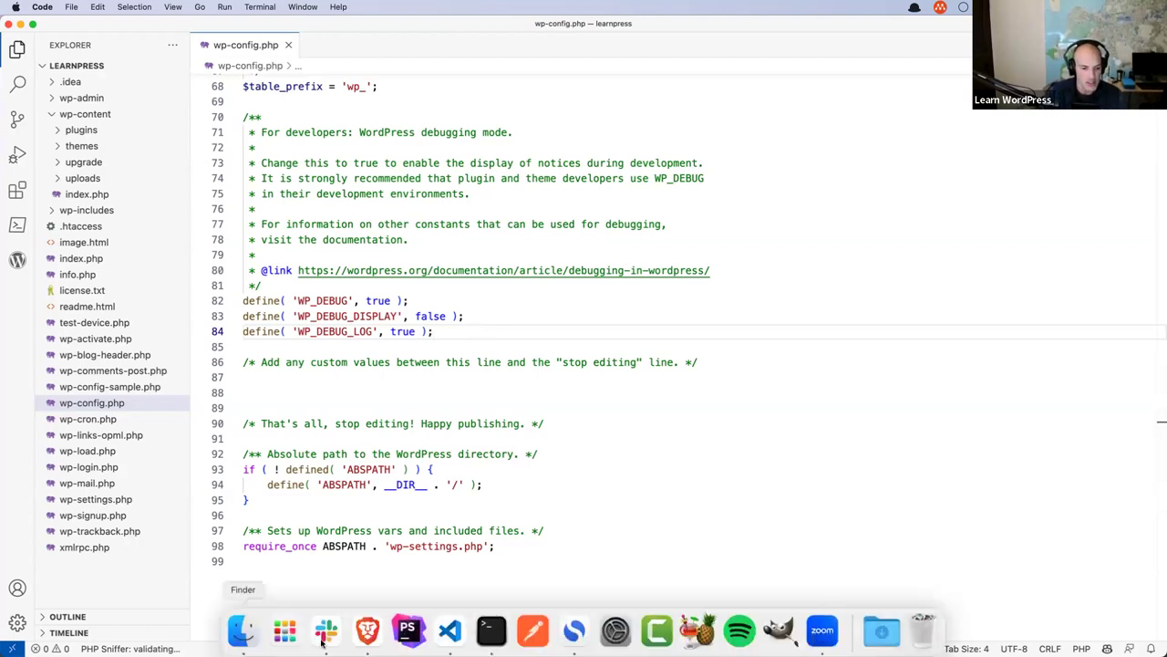
pyautogui.click(367, 631)
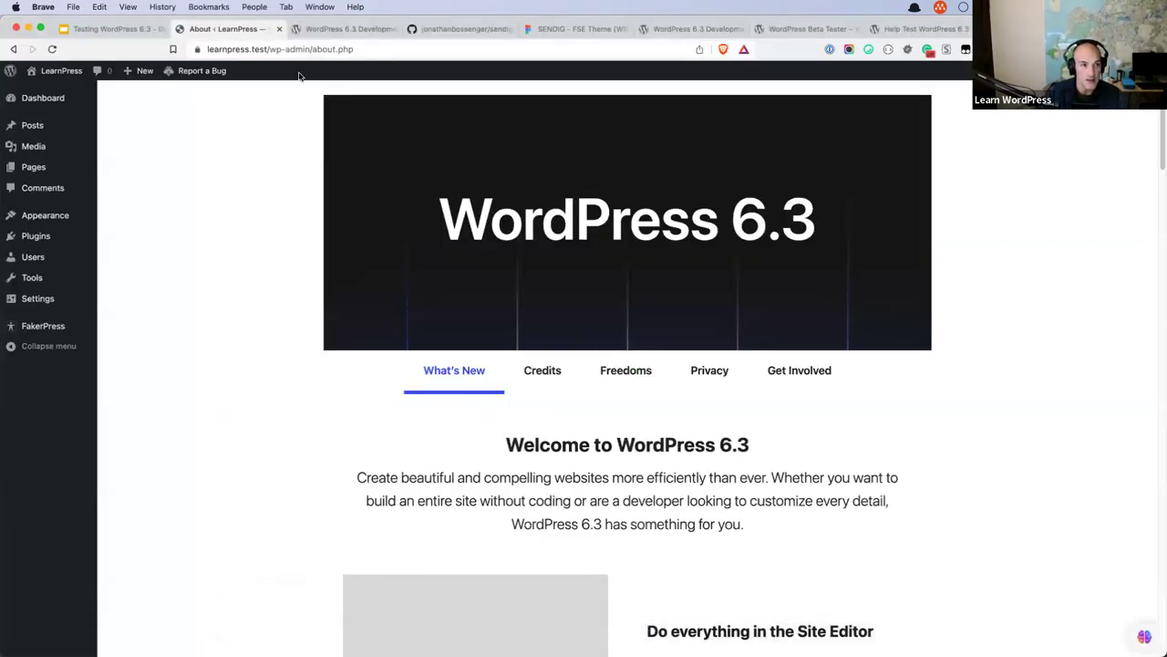
pyautogui.click(133, 33)
pyautogui.click(59, 394)
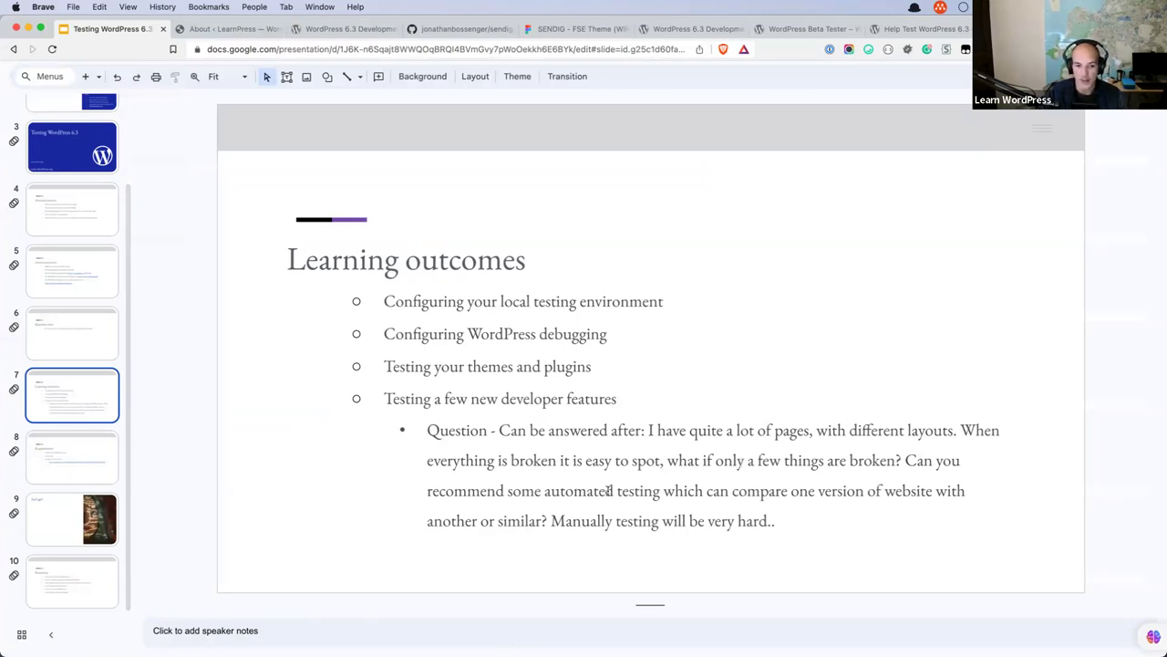
pyautogui.click(804, 519)
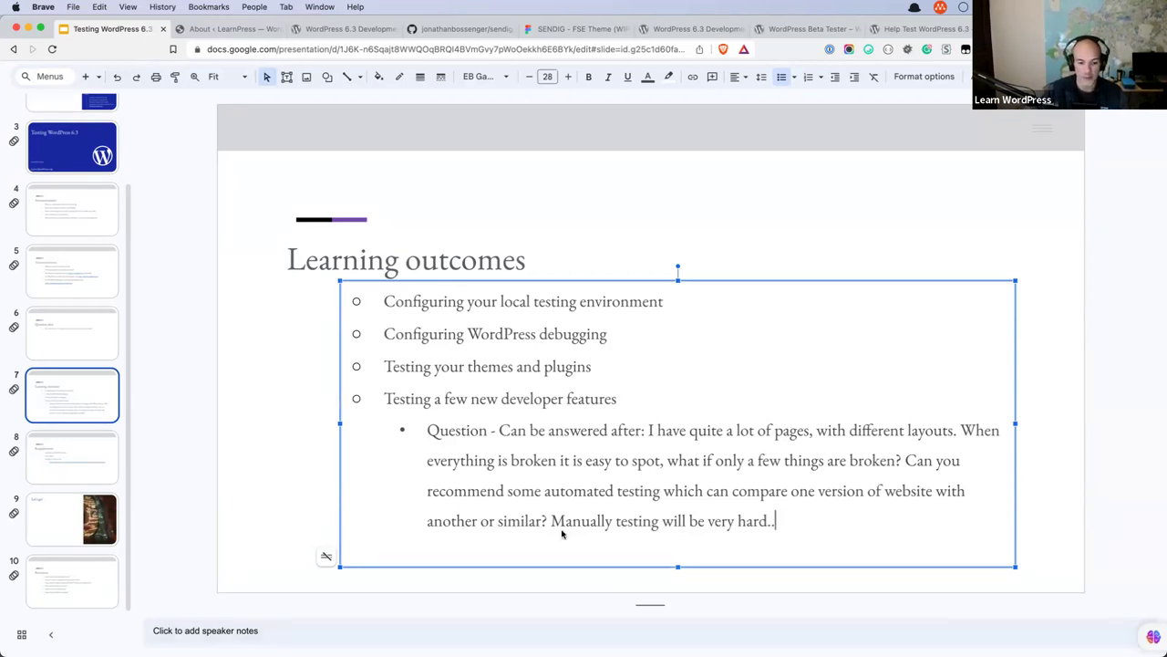
pyautogui.moveTo(490, 643)
pyautogui.click(450, 627)
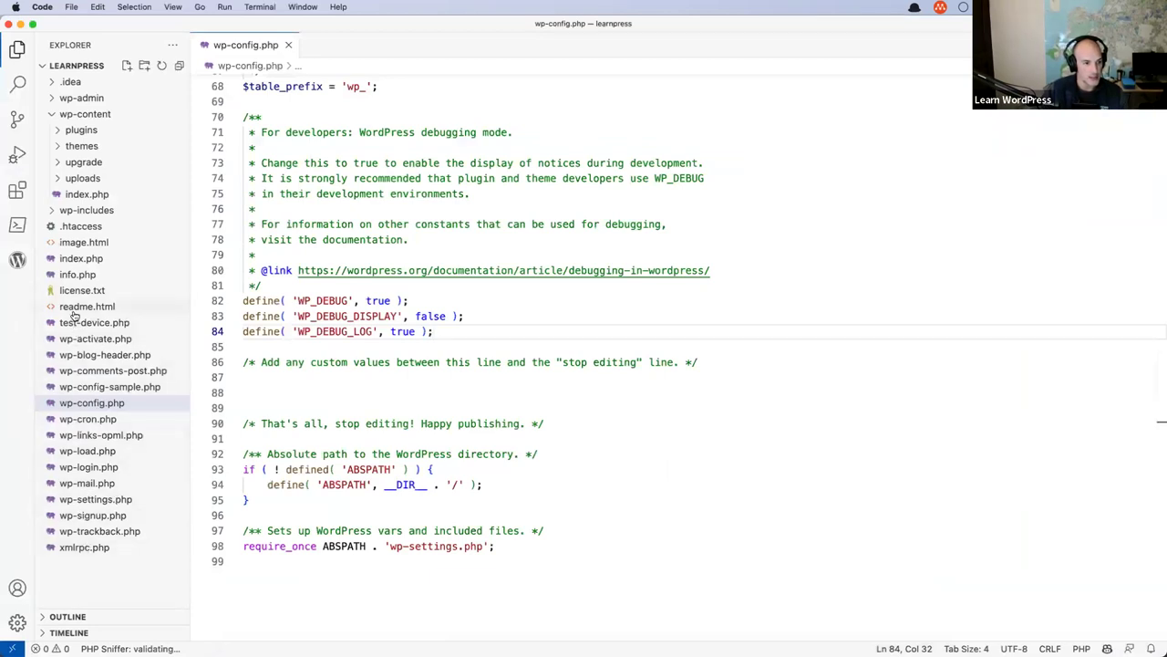
# Open index.php and license.txt, return to wp-config.php, collapse wp-content, then bring Brave forward.
pyautogui.click(73, 260)
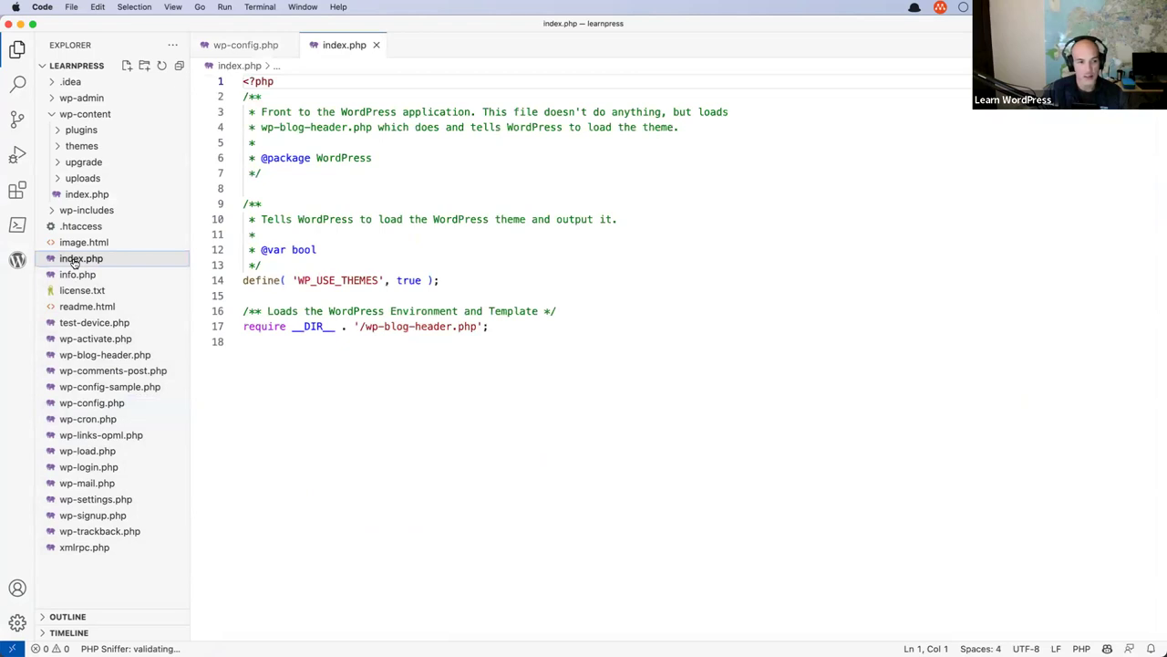
pyautogui.click(75, 292)
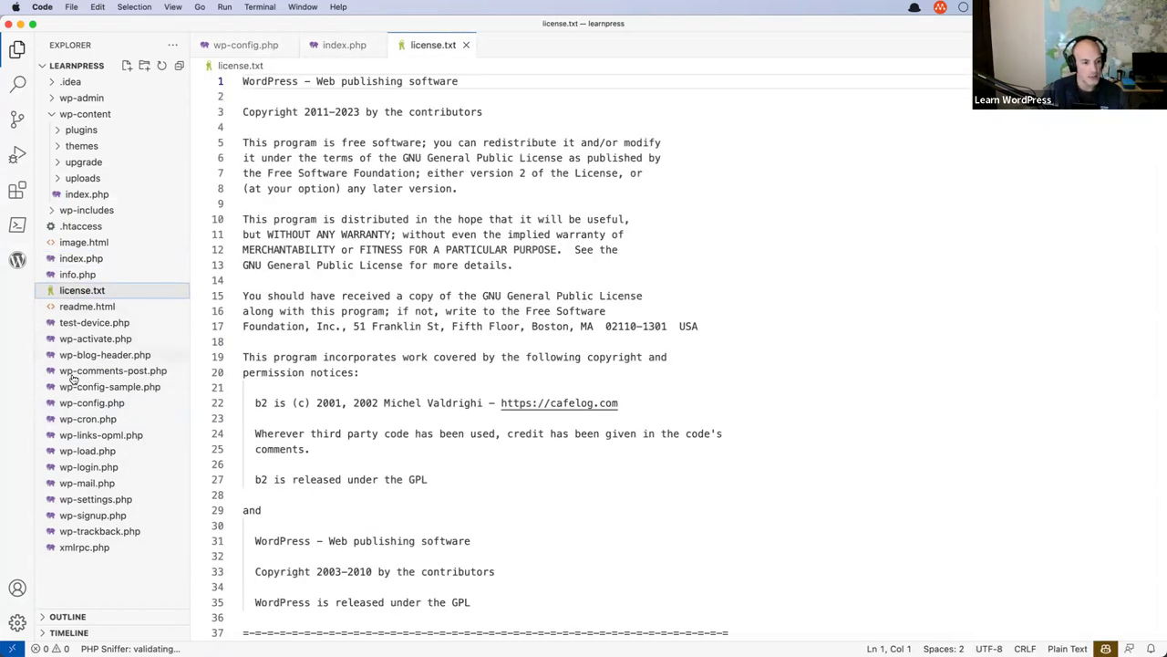
pyautogui.click(95, 404)
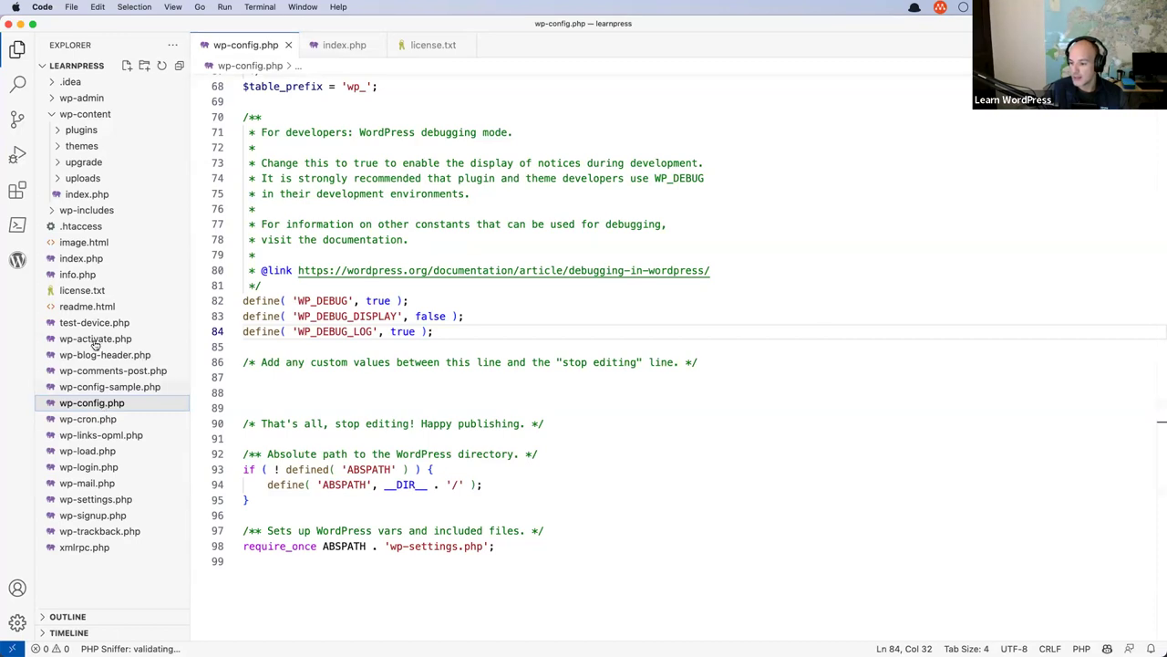
pyautogui.click(55, 113)
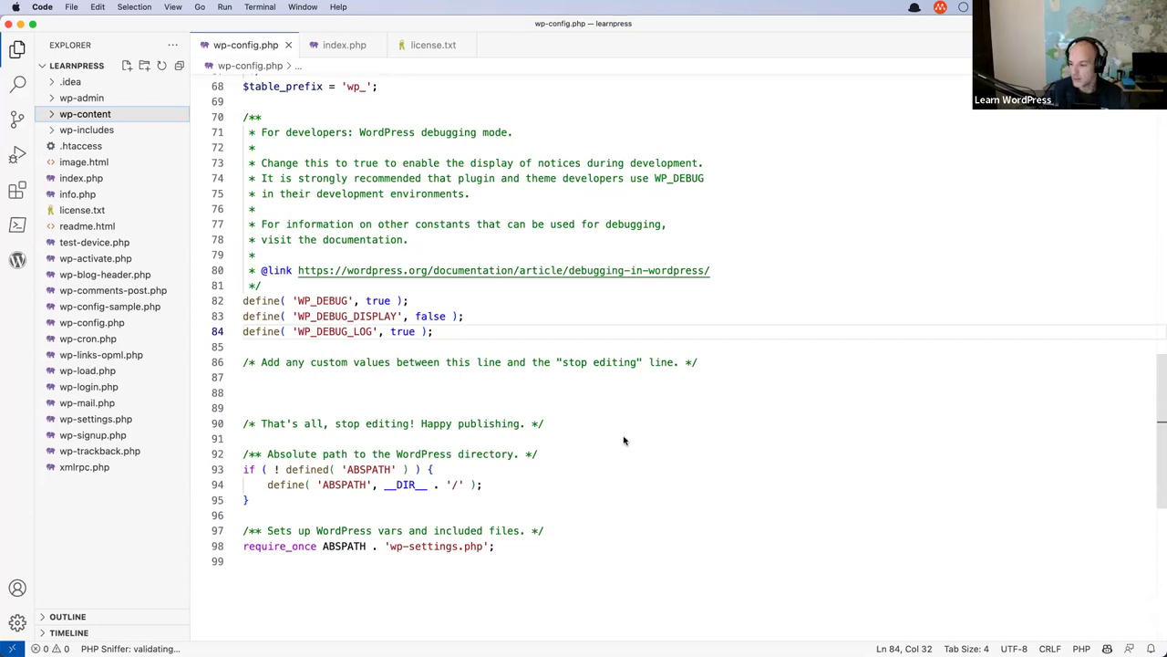
pyautogui.moveTo(363, 652)
pyautogui.click(367, 627)
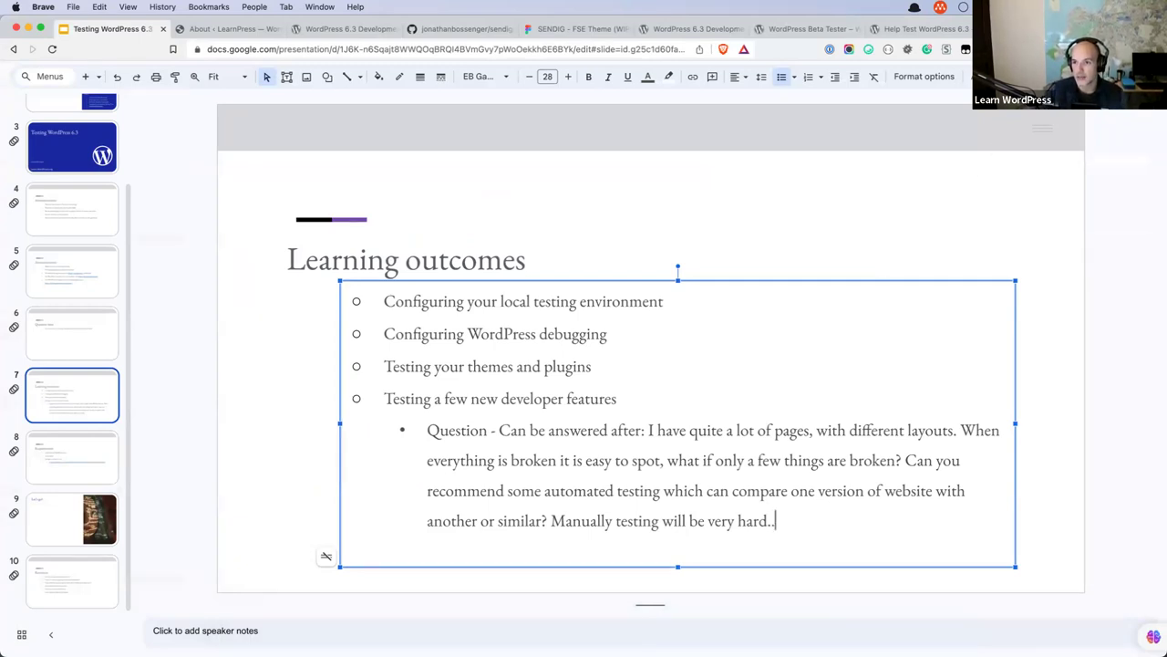
# Search phpunit in a new tab, open the phpunit.de homepage, then open another blank tab.
pyautogui.press('super+t')
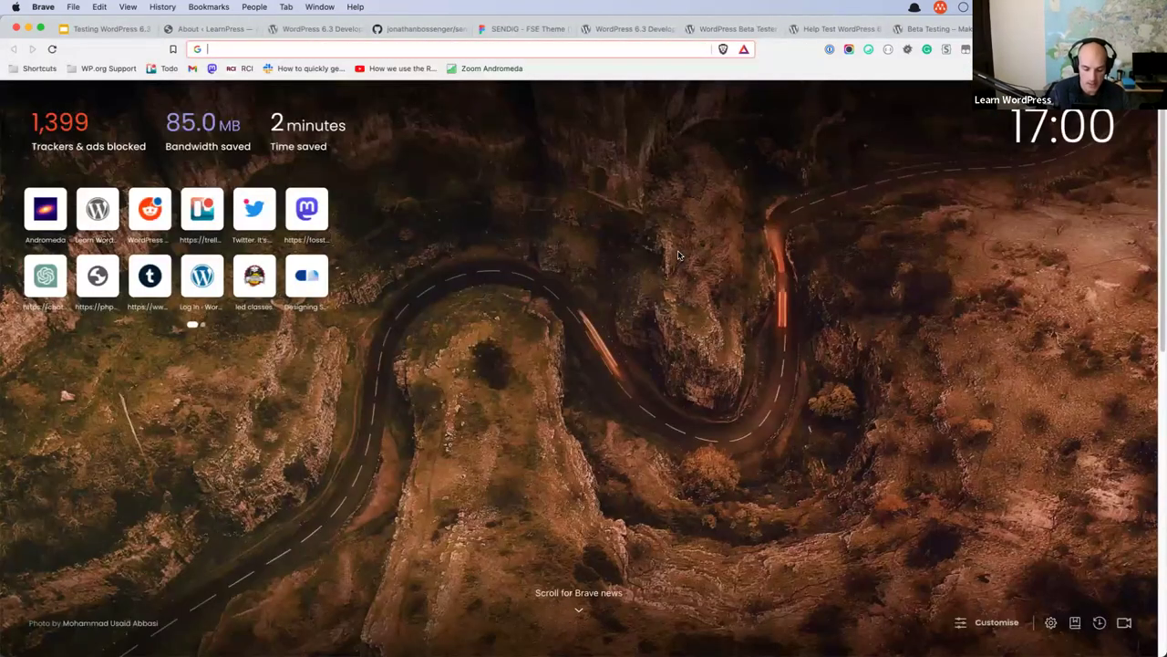
pyautogui.write('phpunit')
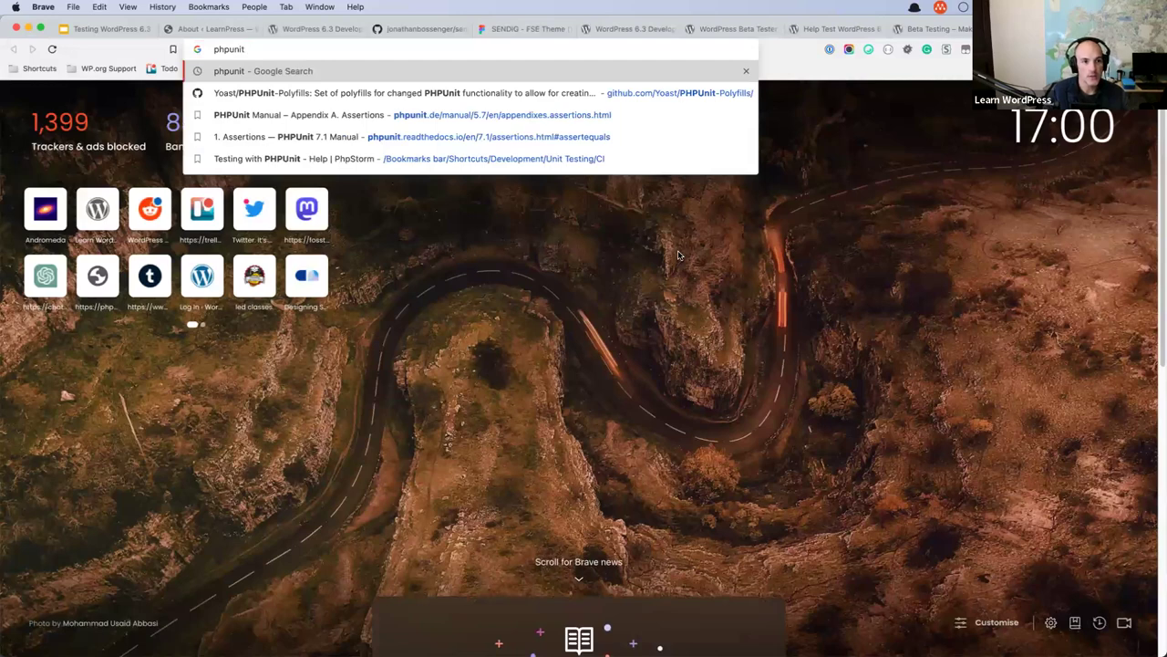
pyautogui.press('Return')
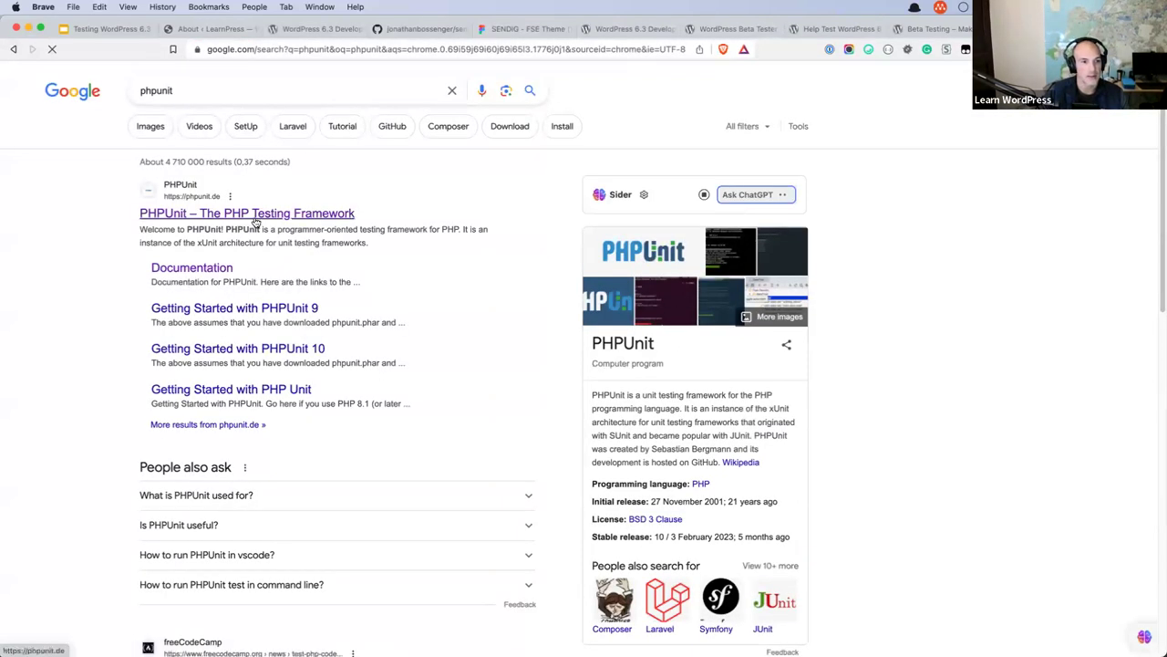
pyautogui.click(255, 217)
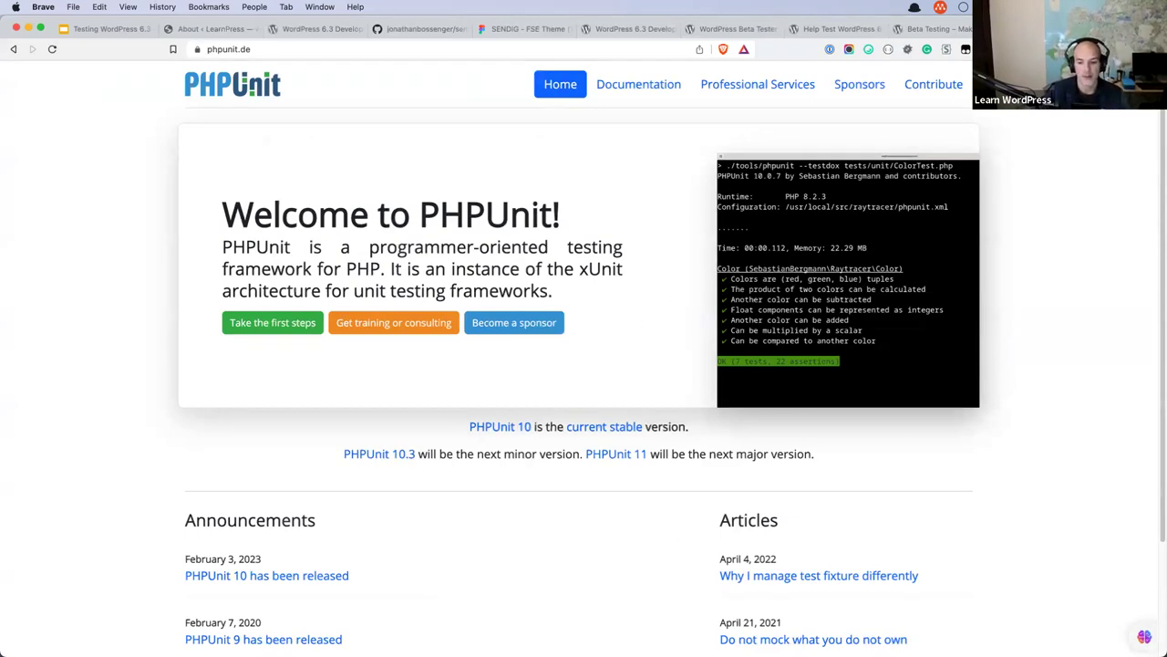
pyautogui.moveTo(657, 627)
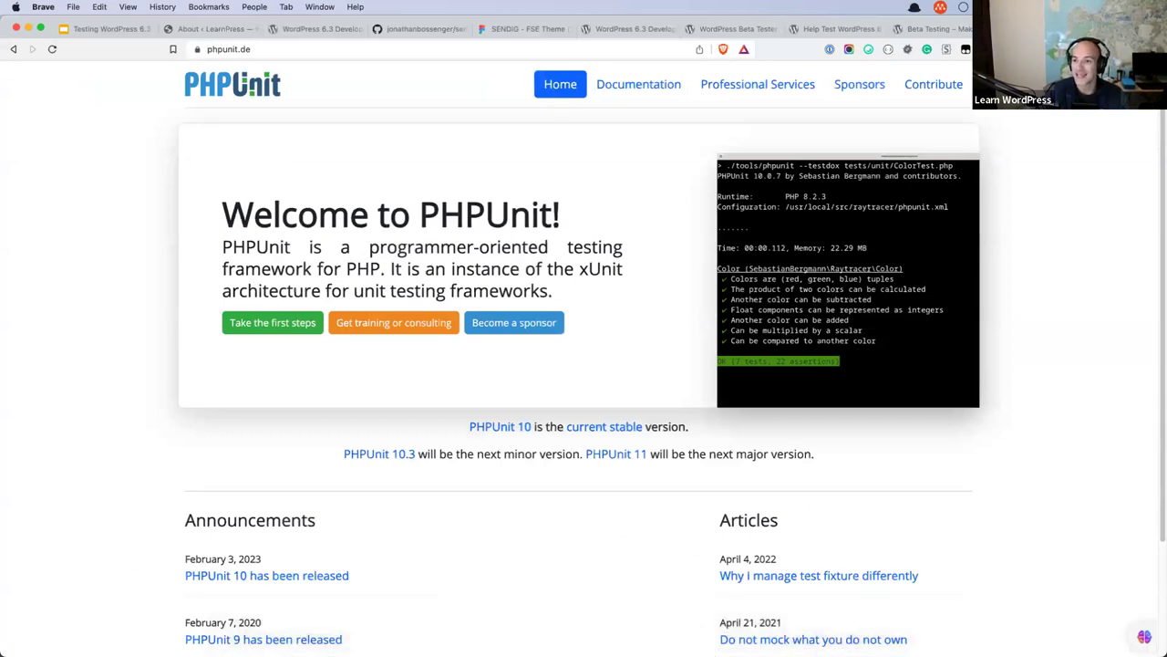
pyautogui.press('super+t')
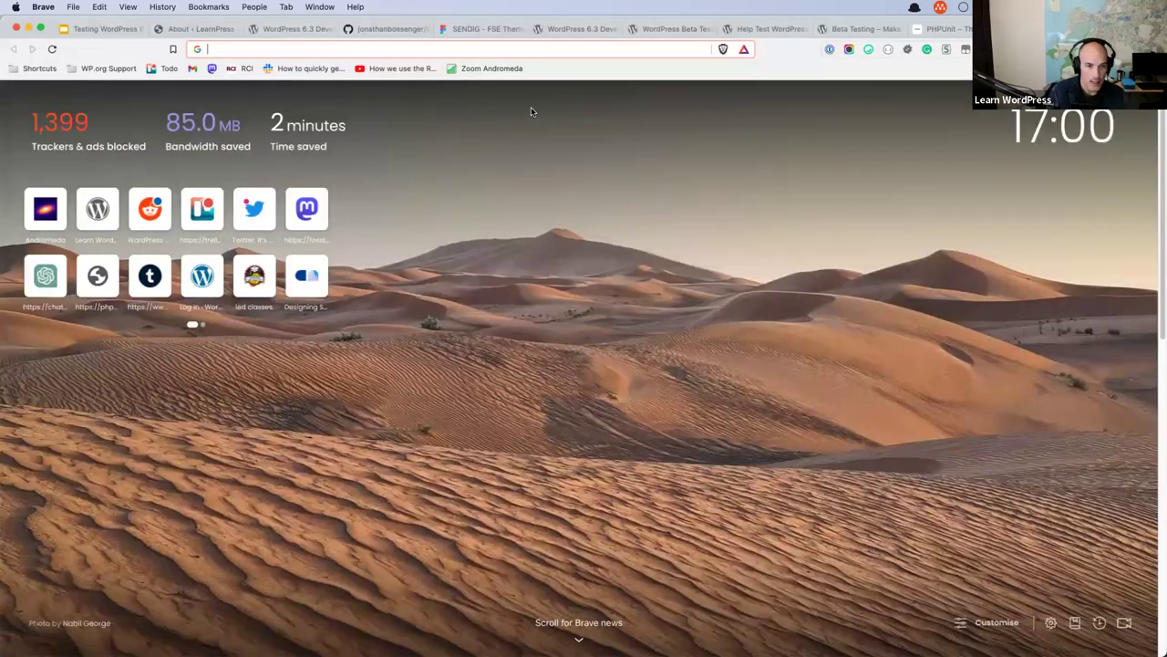
# Load the make.wordpress.org site root, trimming 'training/' from the typed address.
pyautogui.write('make.wordpress.org/training/')
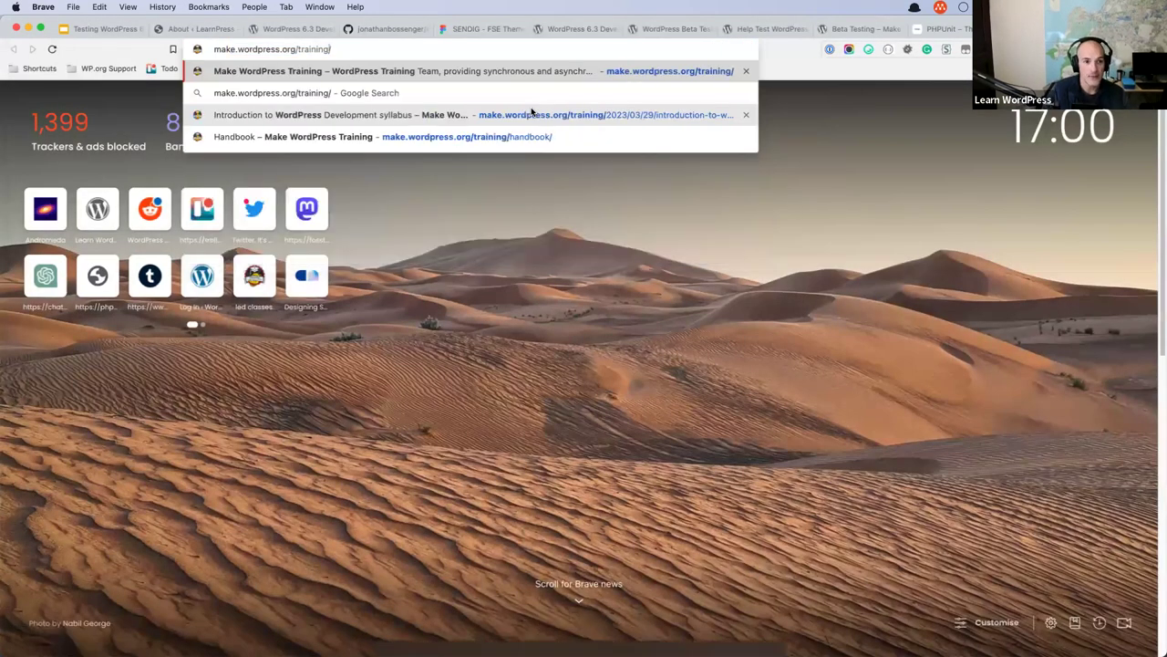
pyautogui.press('Left')
pyautogui.hotkey('alt', 'shift', 'Left')
pyautogui.press('BackSpace')
pyautogui.press('Return')
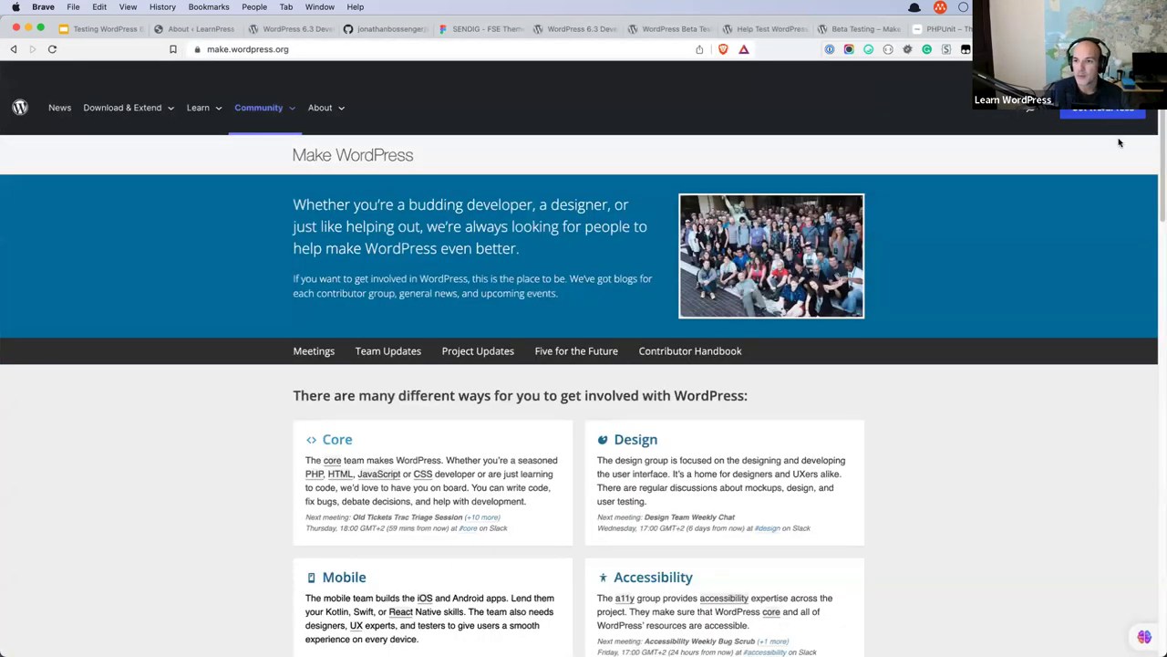
# Search the WordPress.org site for 'e2e test'.
pyautogui.click(1035, 110)
pyautogui.write('e2e test')
pyautogui.press('Return')
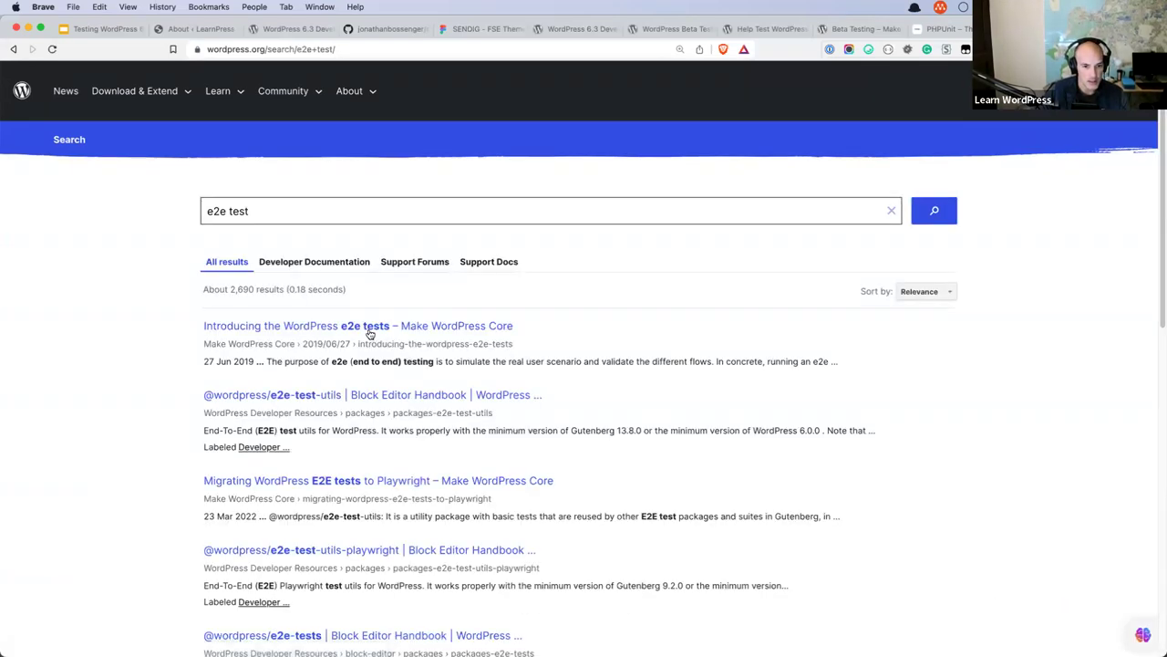
# Open and read through the 'Introducing the WordPress e2e tests' post, then open a new tab.
pyautogui.click(360, 331)
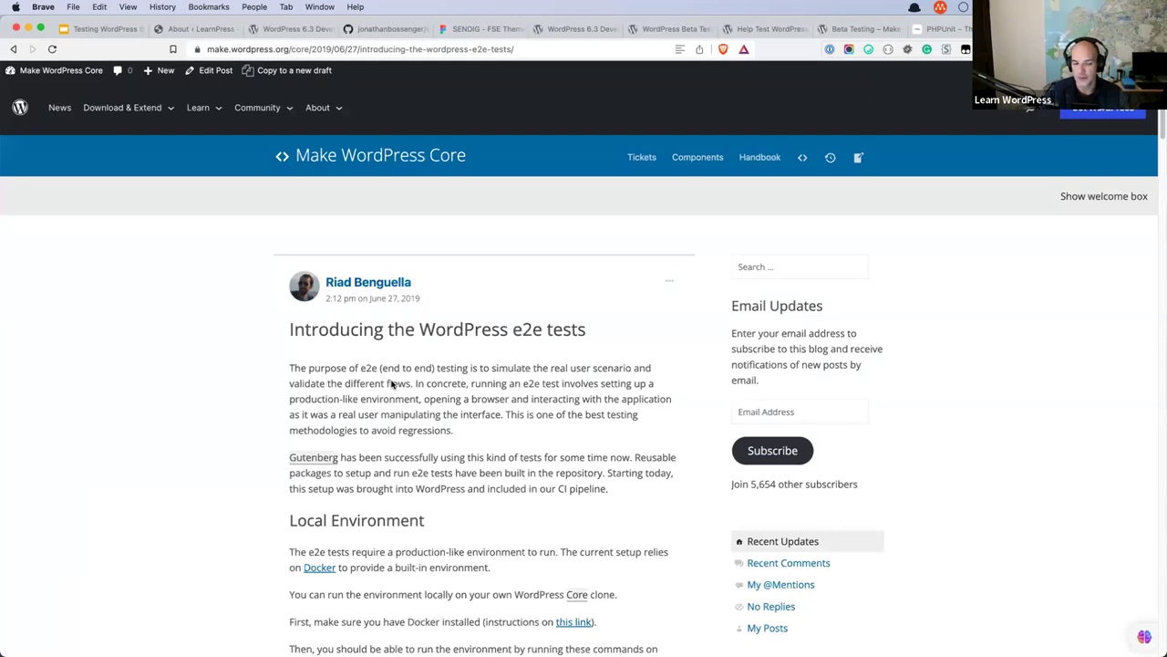
pyautogui.scroll(-1, 392, 385)
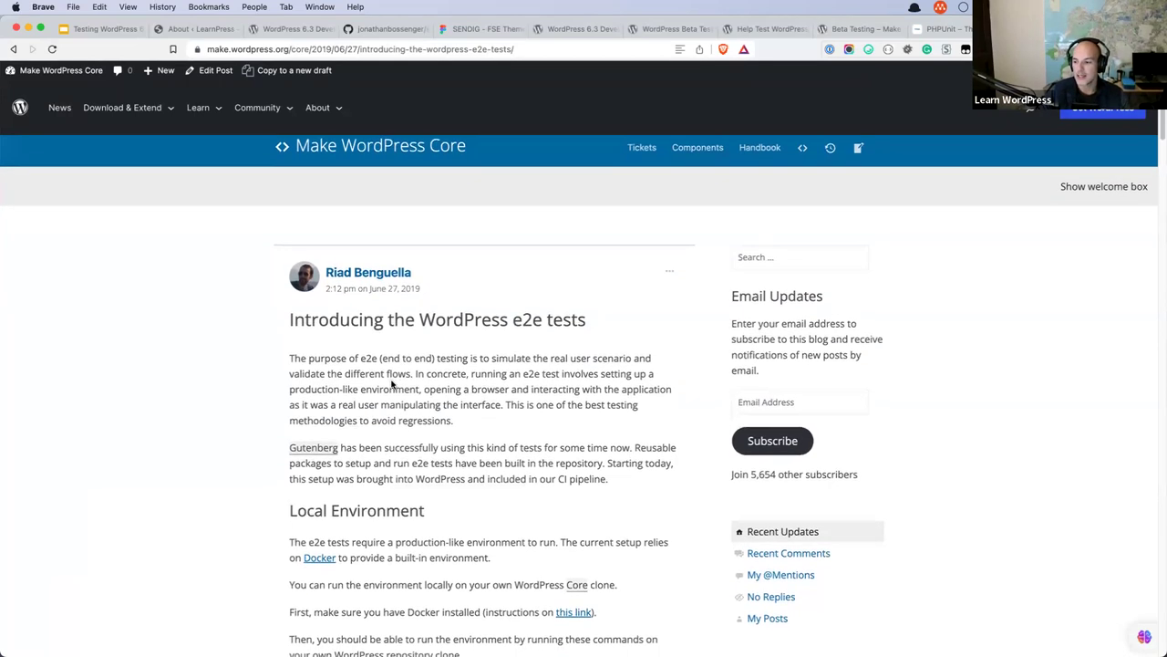
pyautogui.scroll(1, 474, 347)
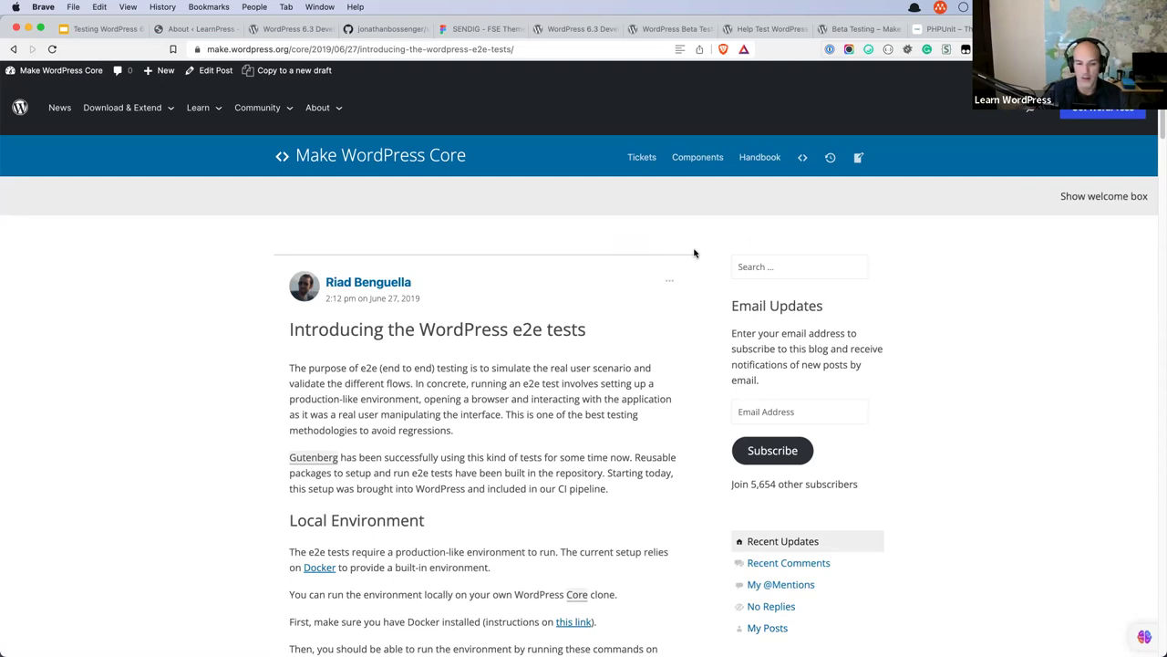
pyautogui.scroll(-3, 694, 253)
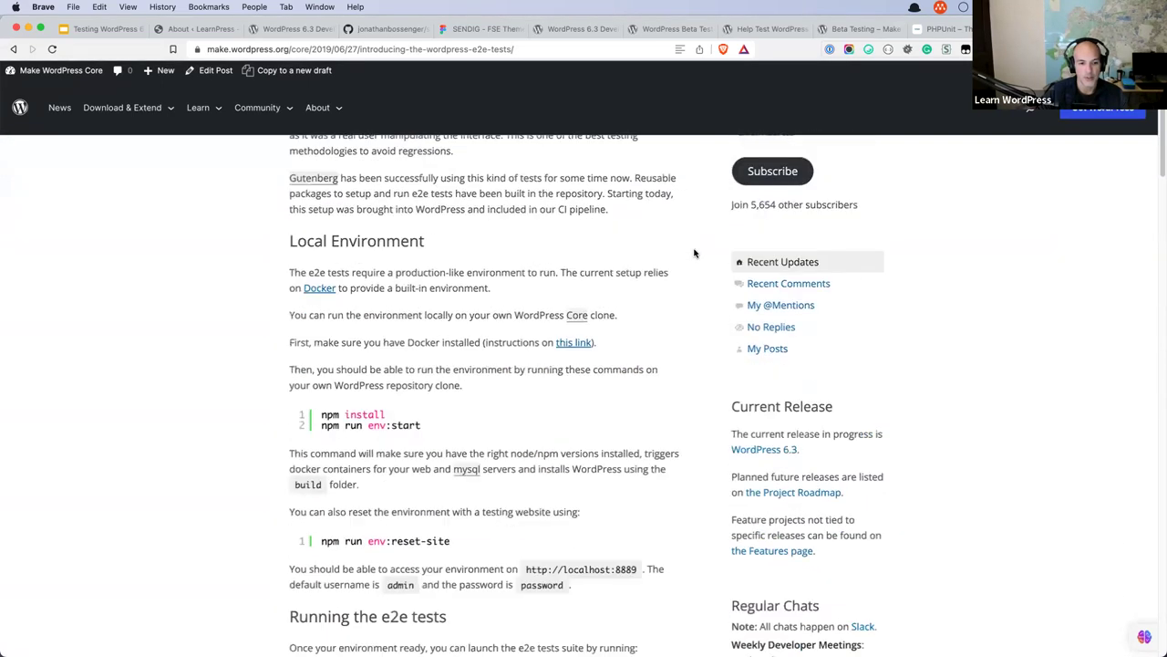
pyautogui.scroll(-1, 694, 252)
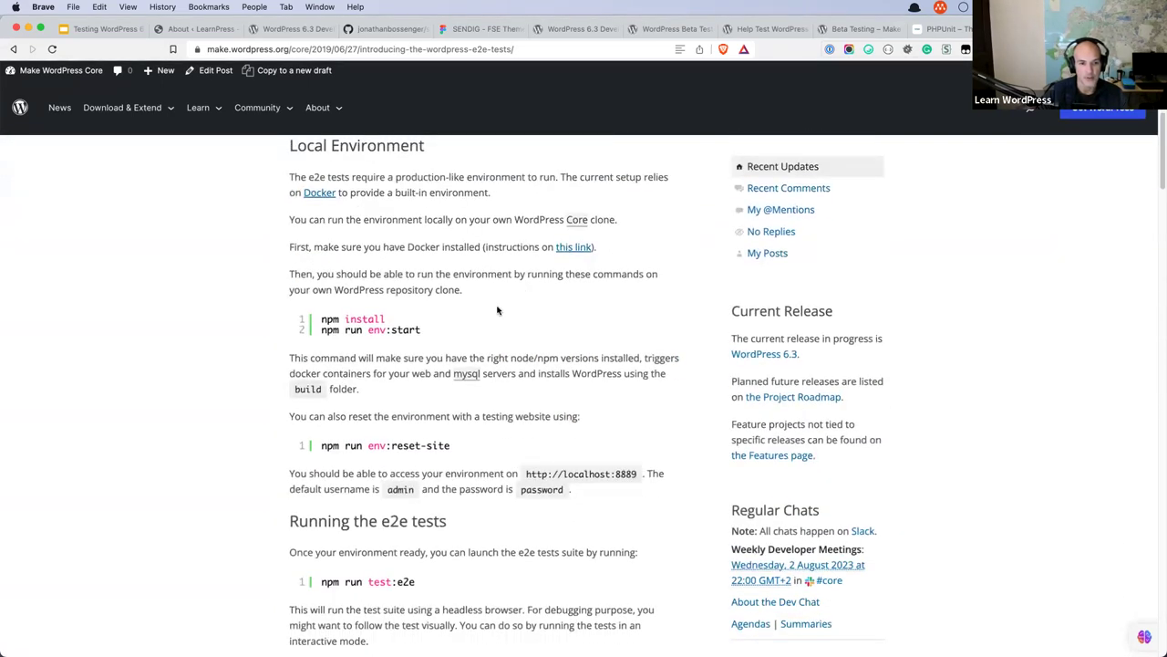
pyautogui.scroll(4, 497, 310)
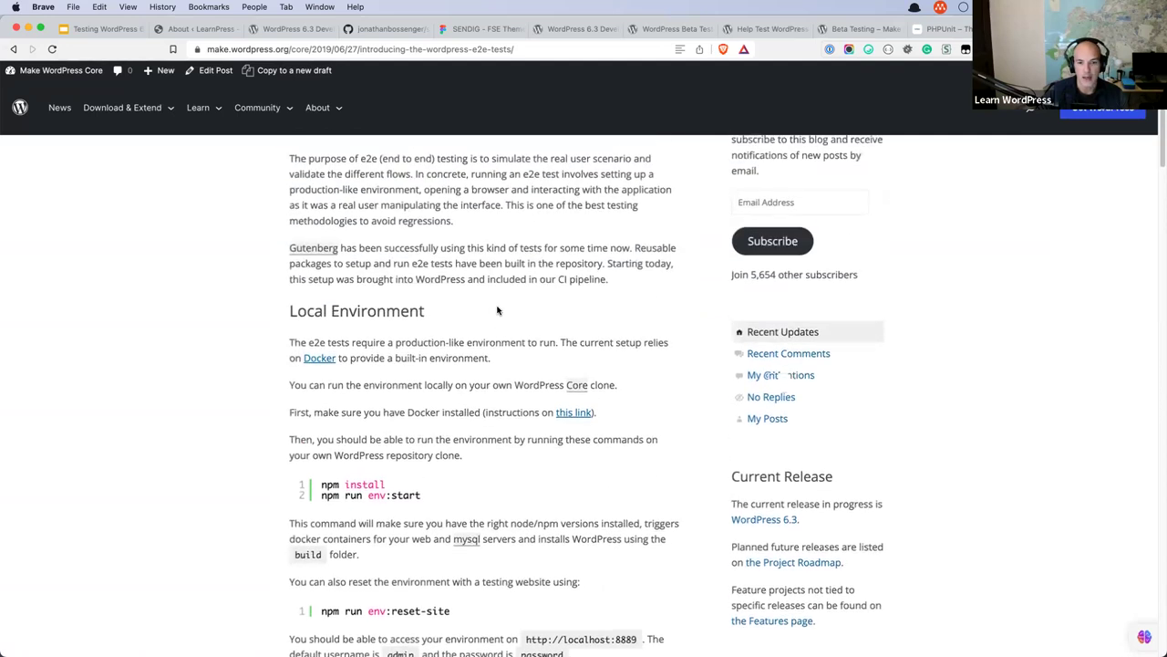
pyautogui.scroll(1, 497, 310)
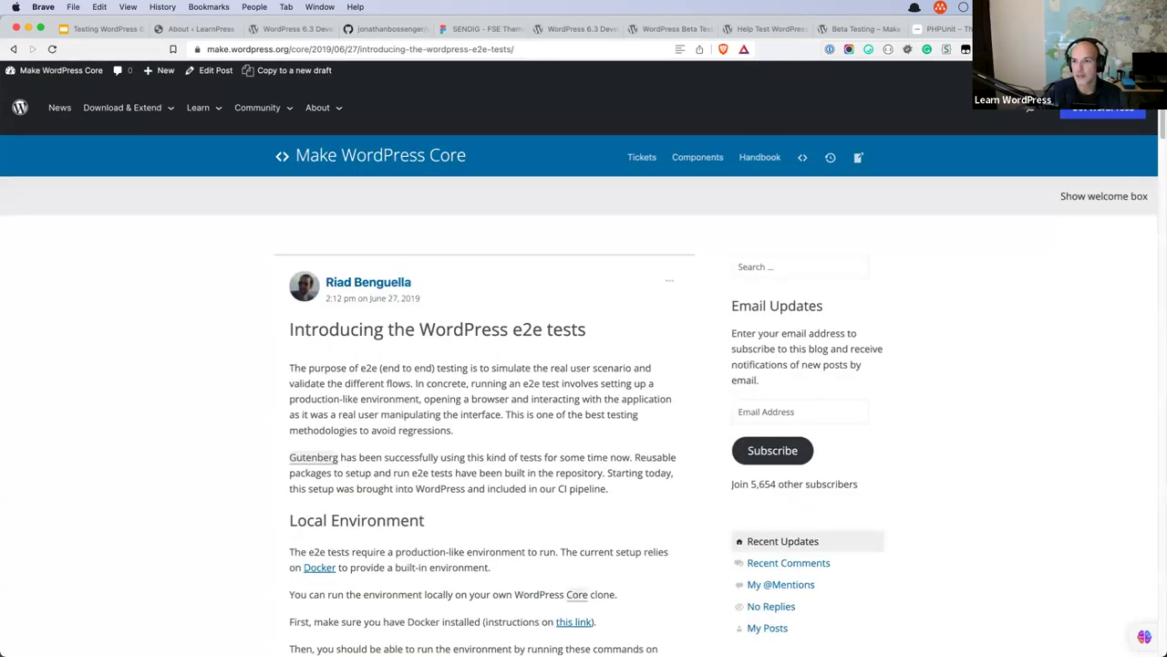
pyautogui.hotkey('ctrl', 't')
# Search Google for jest and open the official Jest website.
pyautogui.write('jest')
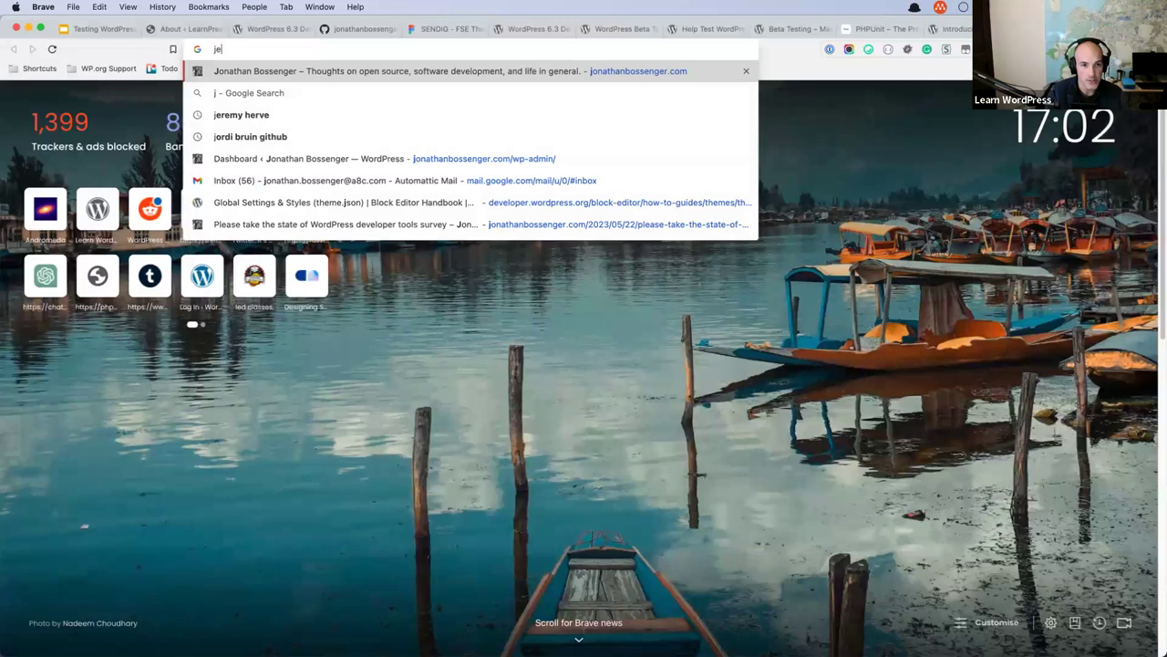
pyautogui.press('Return')
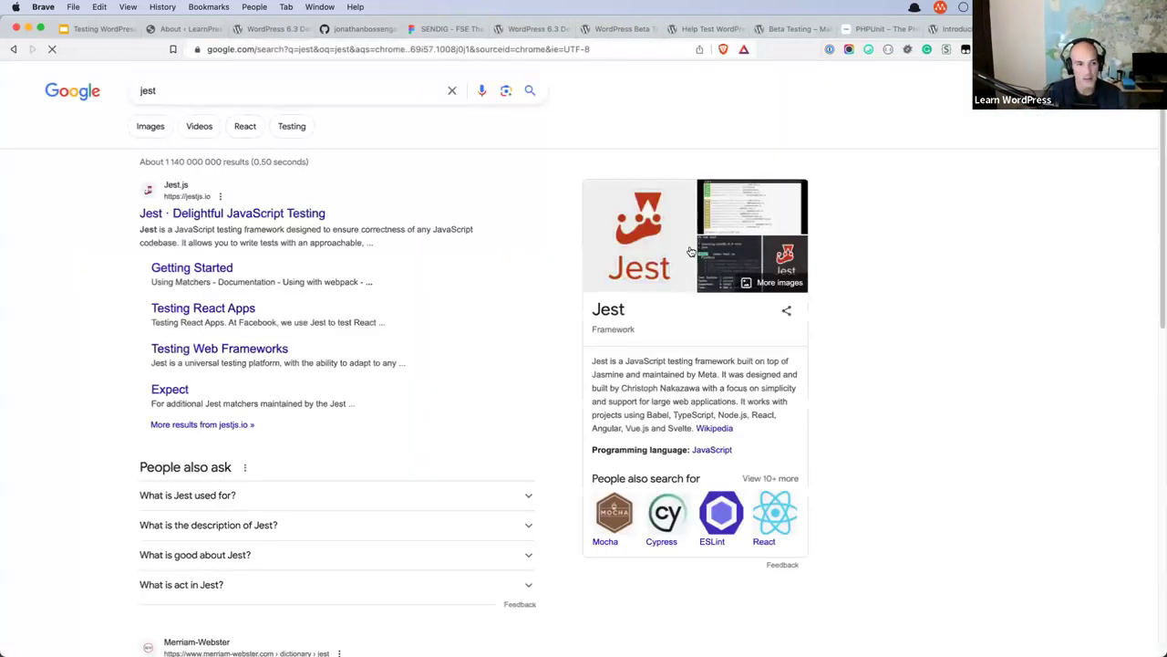
pyautogui.click(217, 214)
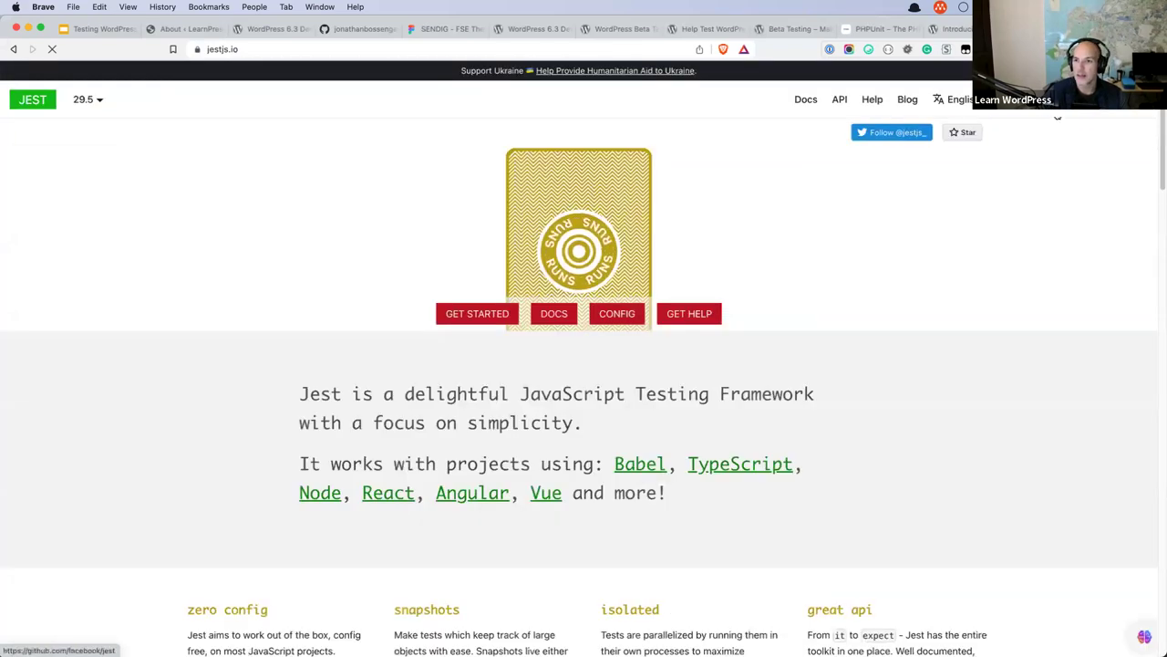
# In a new tab, search codeception and open Codeception's WordPress use-case page, the wp-browser repository.
pyautogui.press('super+t')
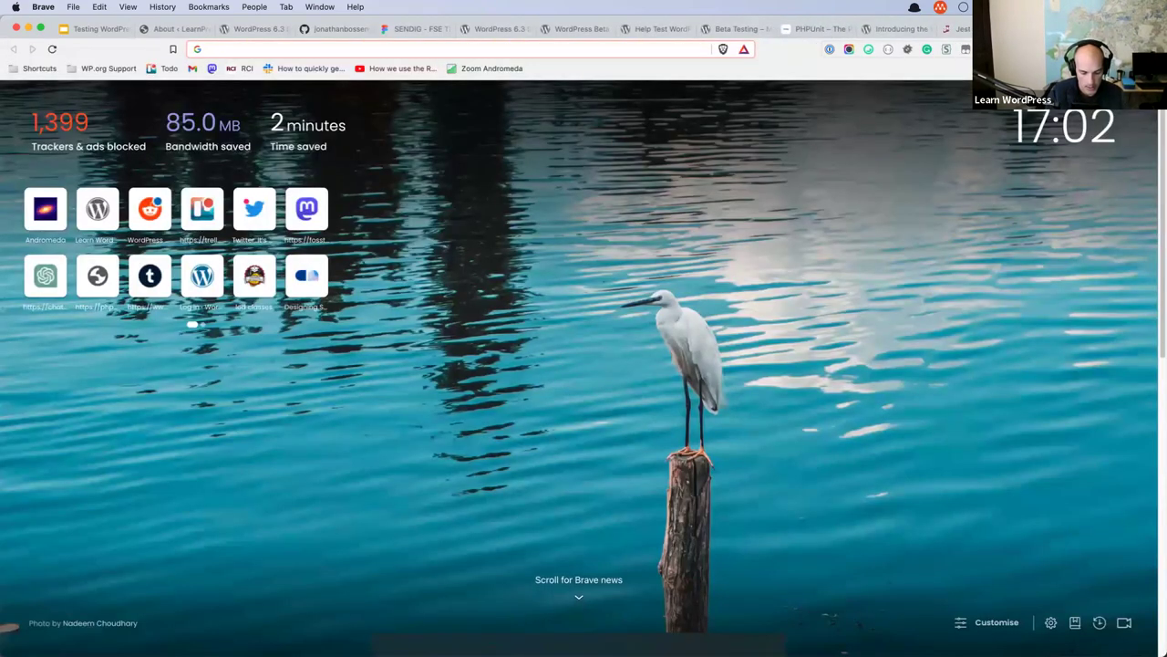
pyautogui.write('codecep')
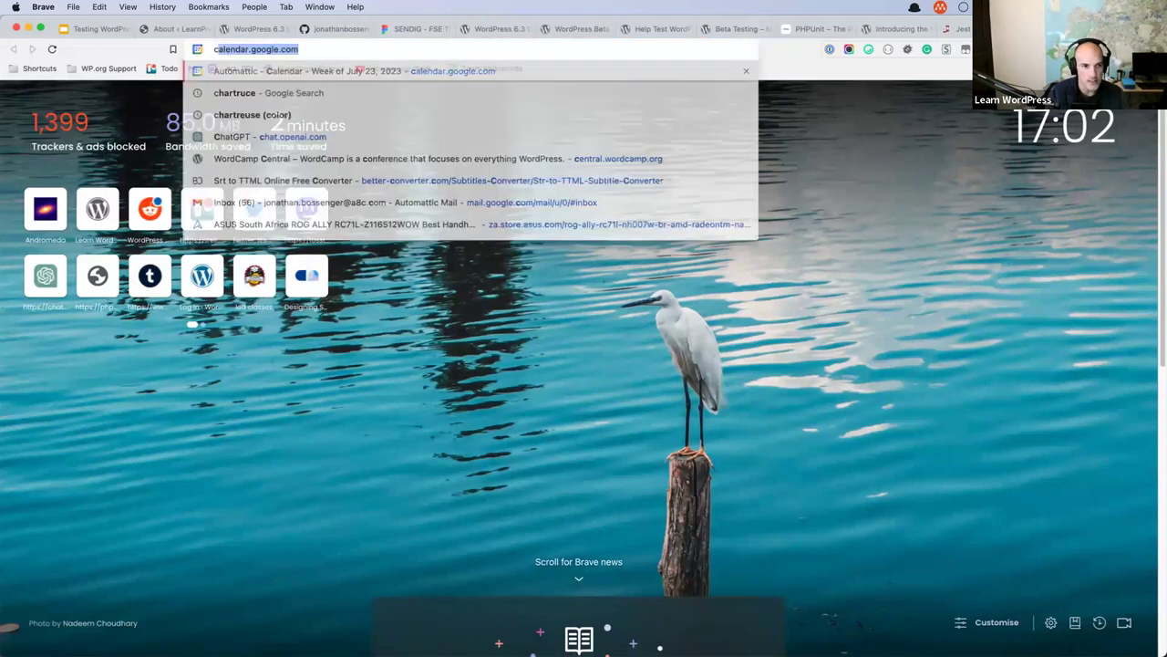
pyautogui.write('tion')
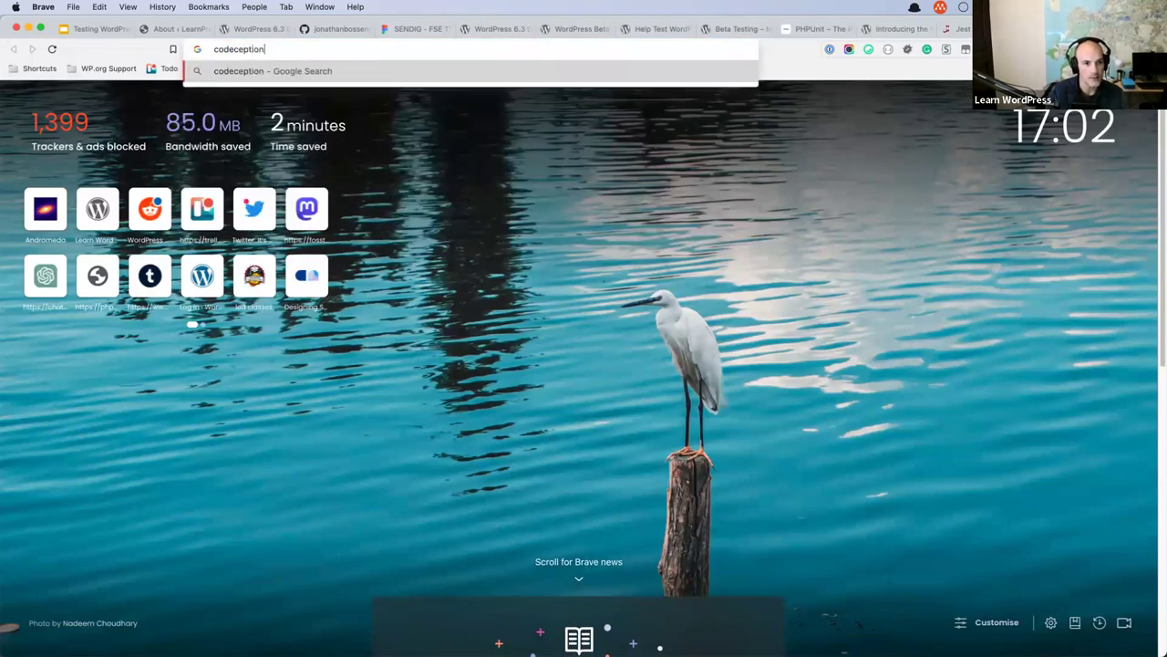
pyautogui.press('Return')
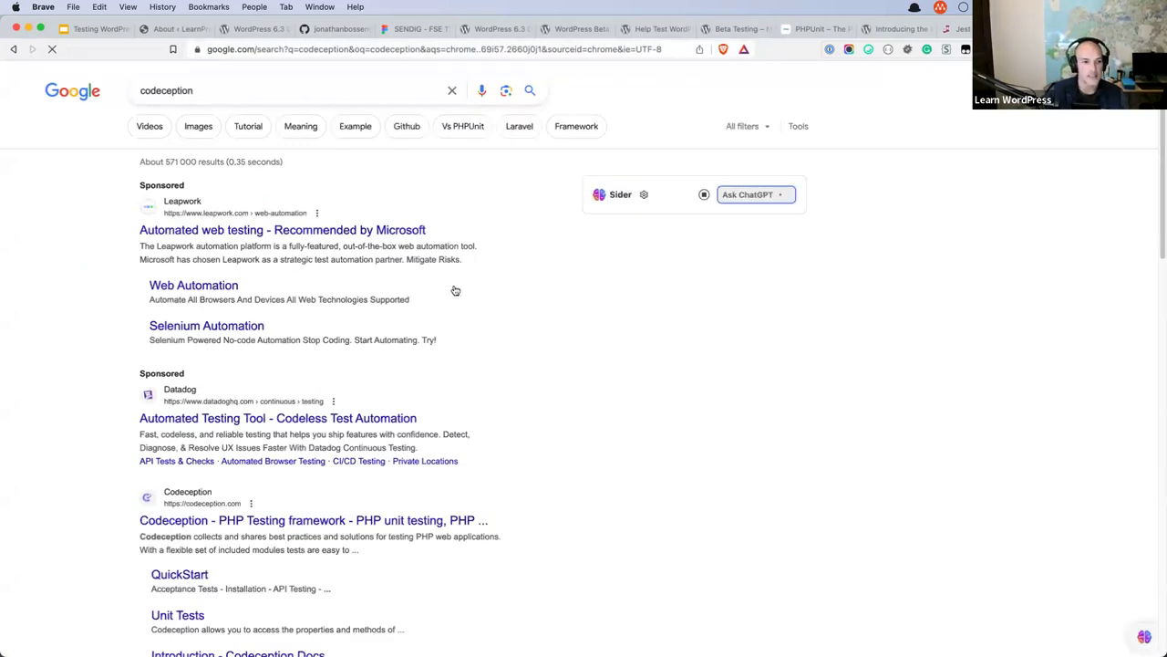
pyautogui.scroll(-1, 189, 404)
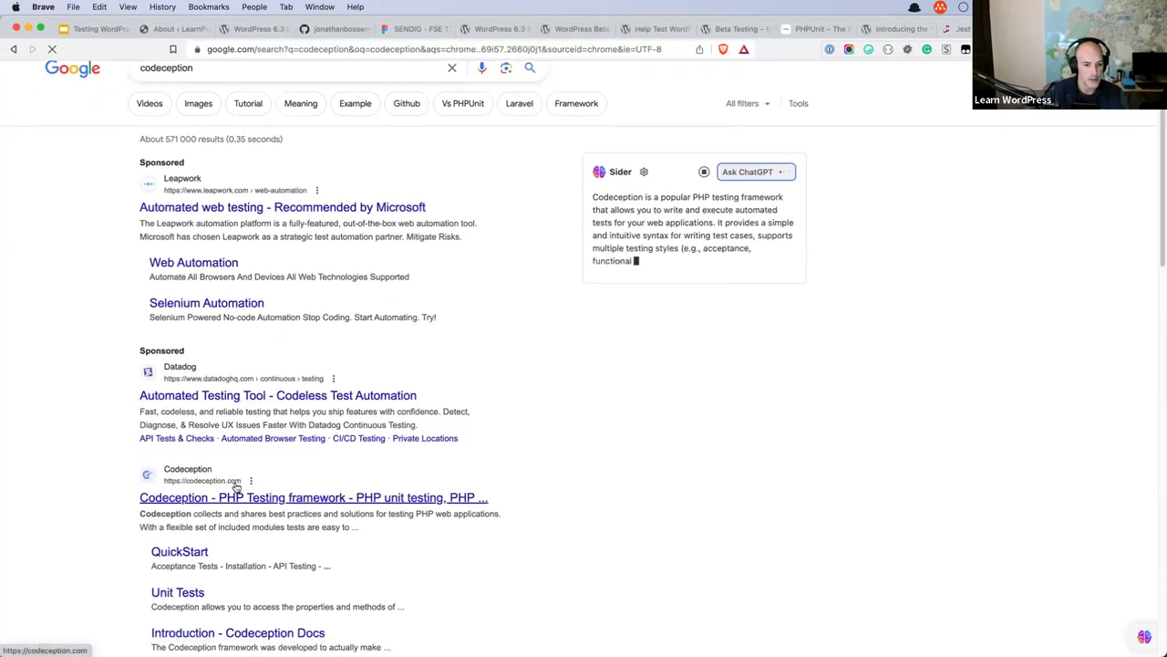
pyautogui.click(234, 495)
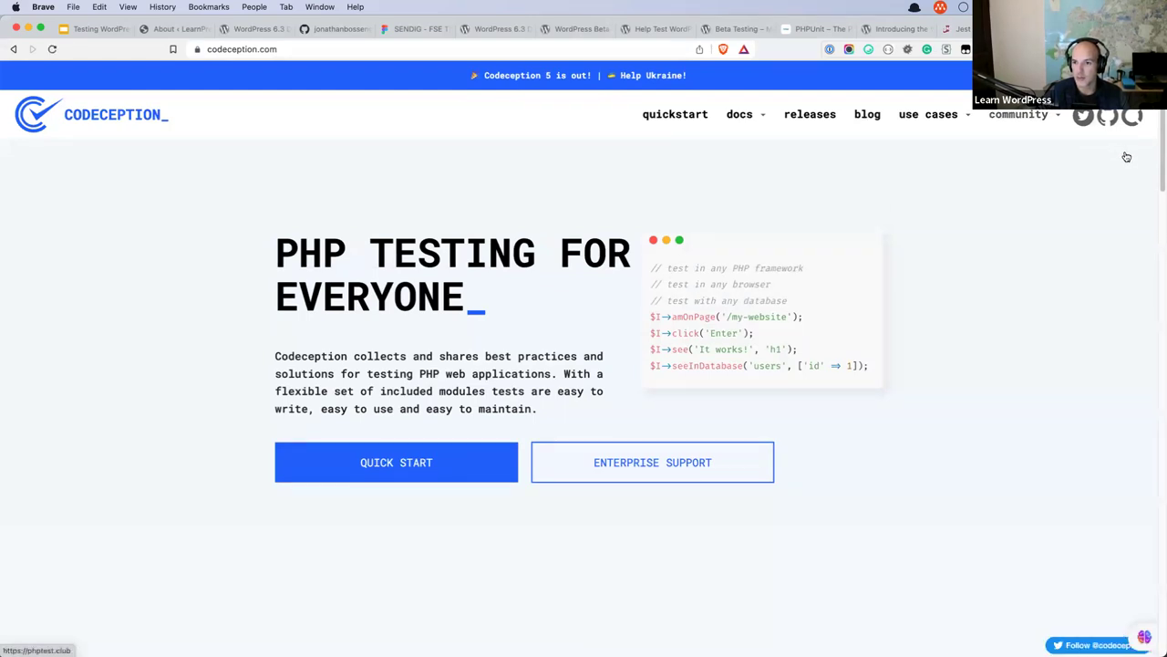
pyautogui.click(957, 117)
pyautogui.click(908, 203)
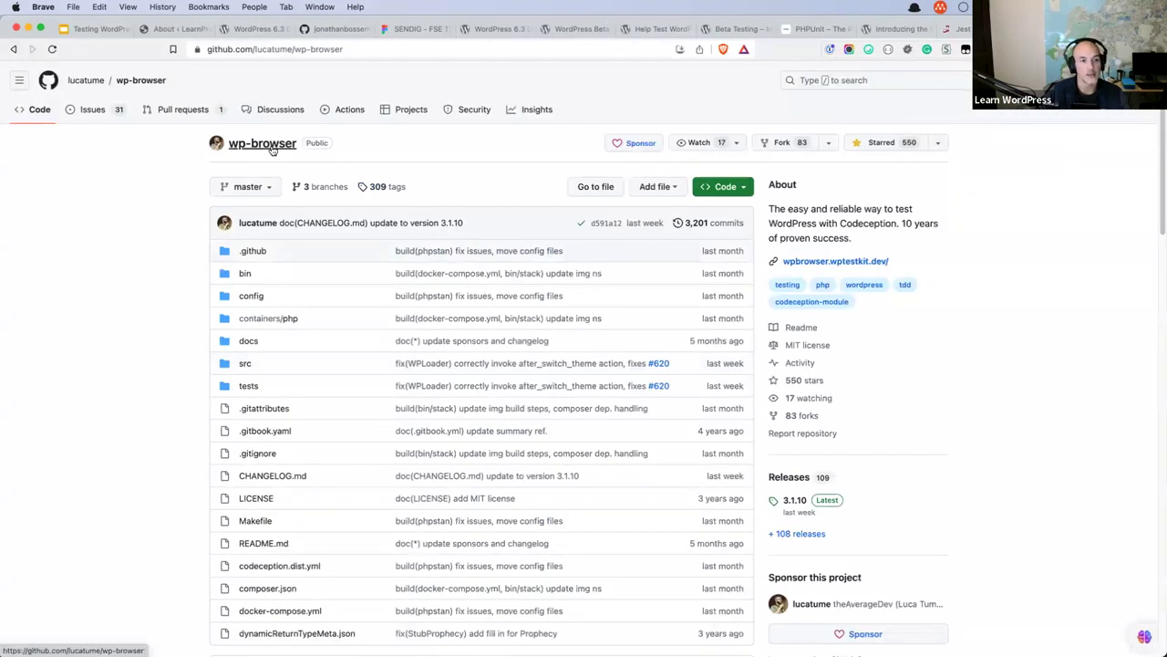
pyautogui.click(362, 49)
pyautogui.rightClick(292, 49)
pyautogui.click(338, 129)
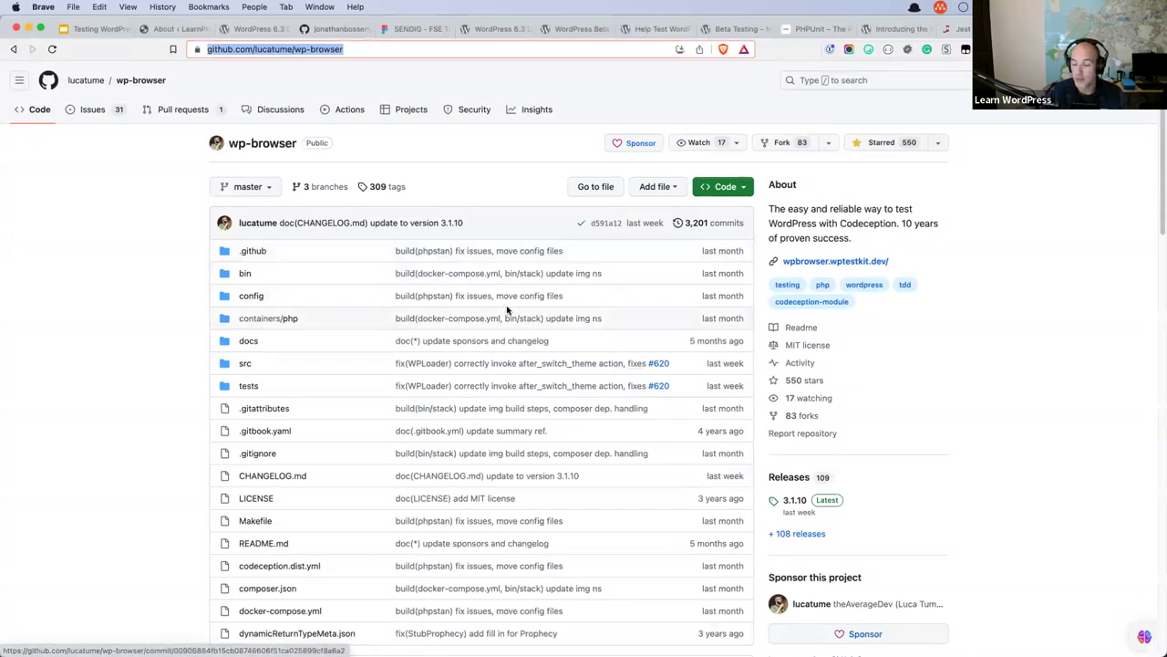
pyautogui.scroll(-5, 508, 310)
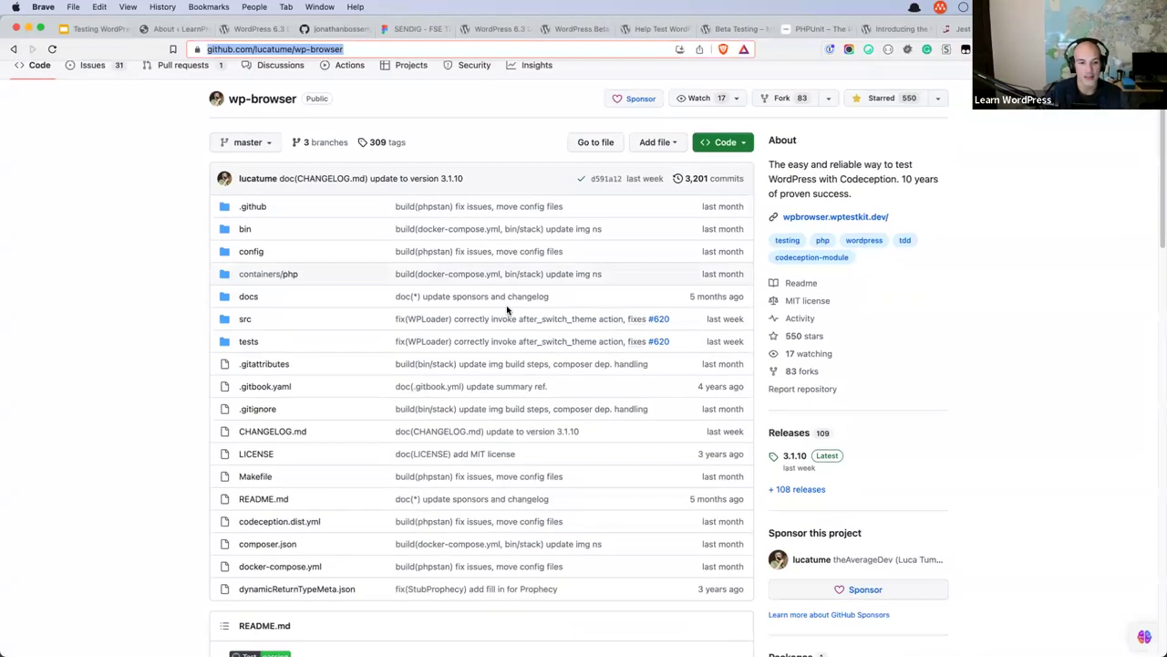
pyautogui.scroll(-3, 508, 310)
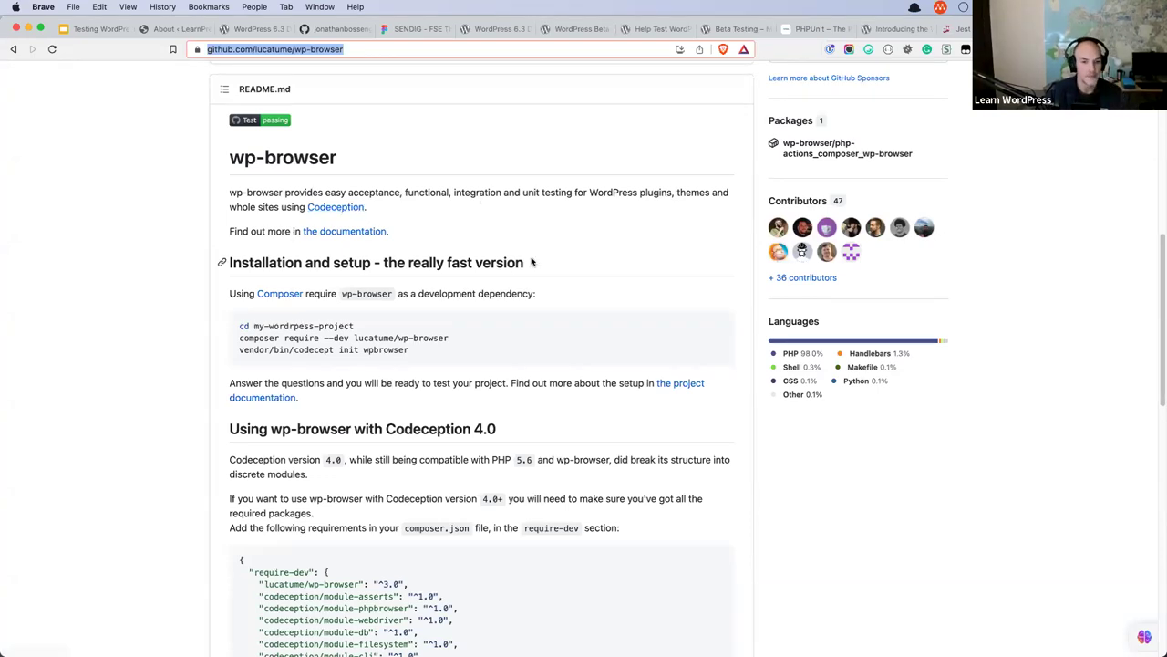
pyautogui.scroll(-10, 532, 261)
pyautogui.scroll(-3, 532, 262)
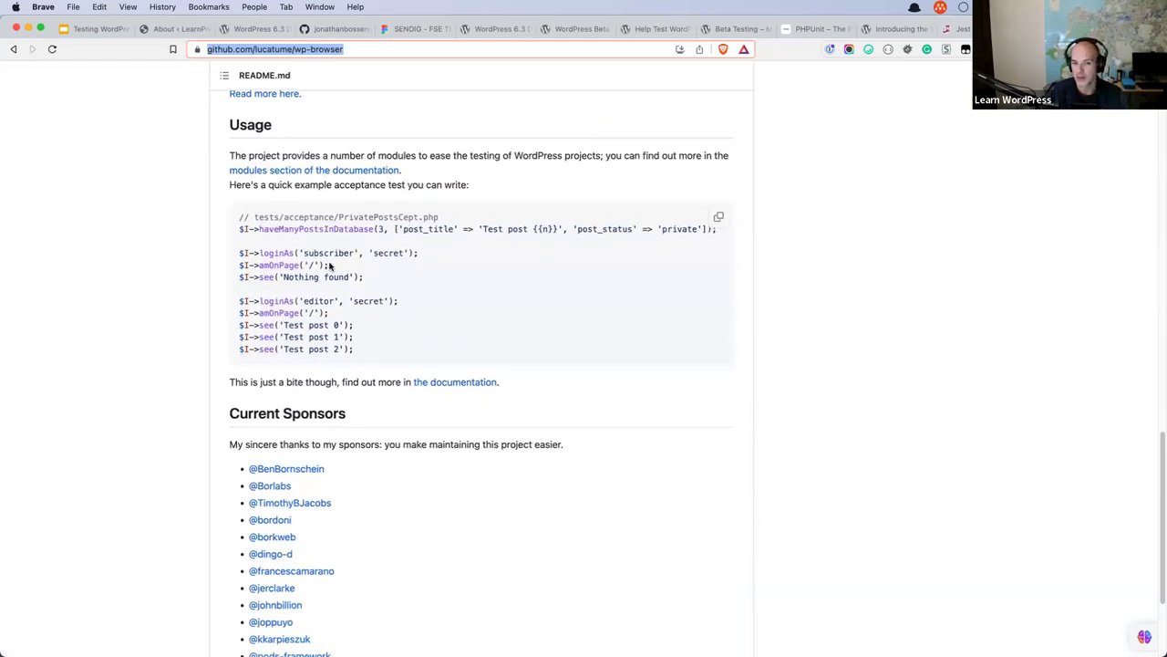
pyautogui.scroll(-1, 314, 242)
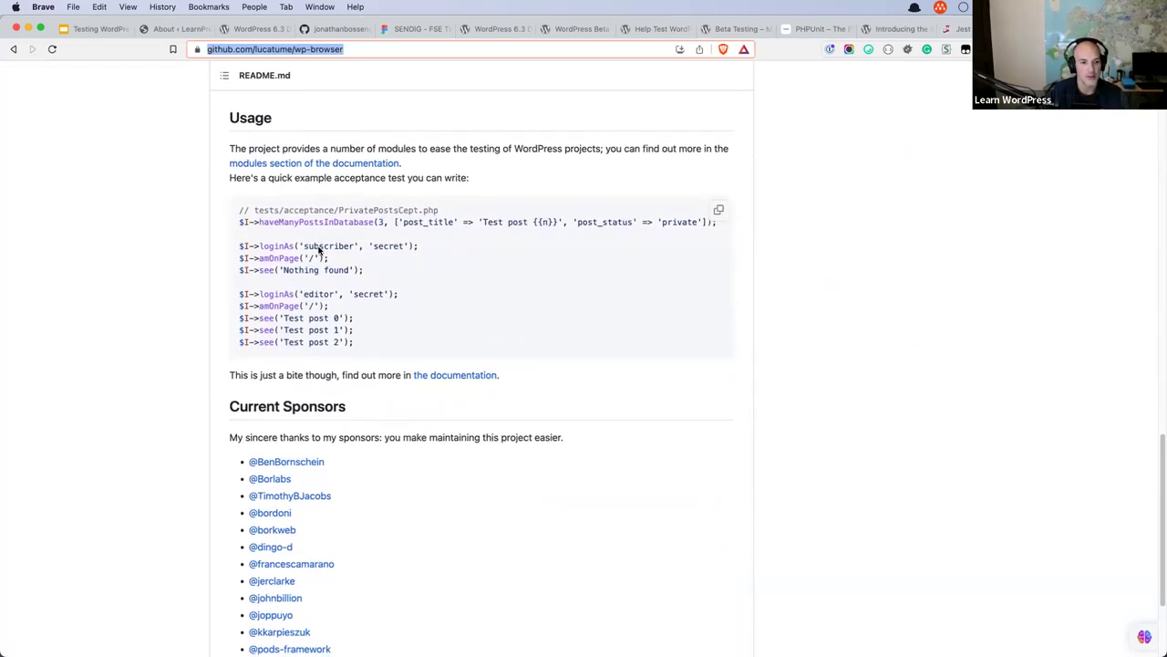
pyautogui.moveTo(311, 329); pyautogui.dragTo(240, 293)
pyautogui.click(380, 311)
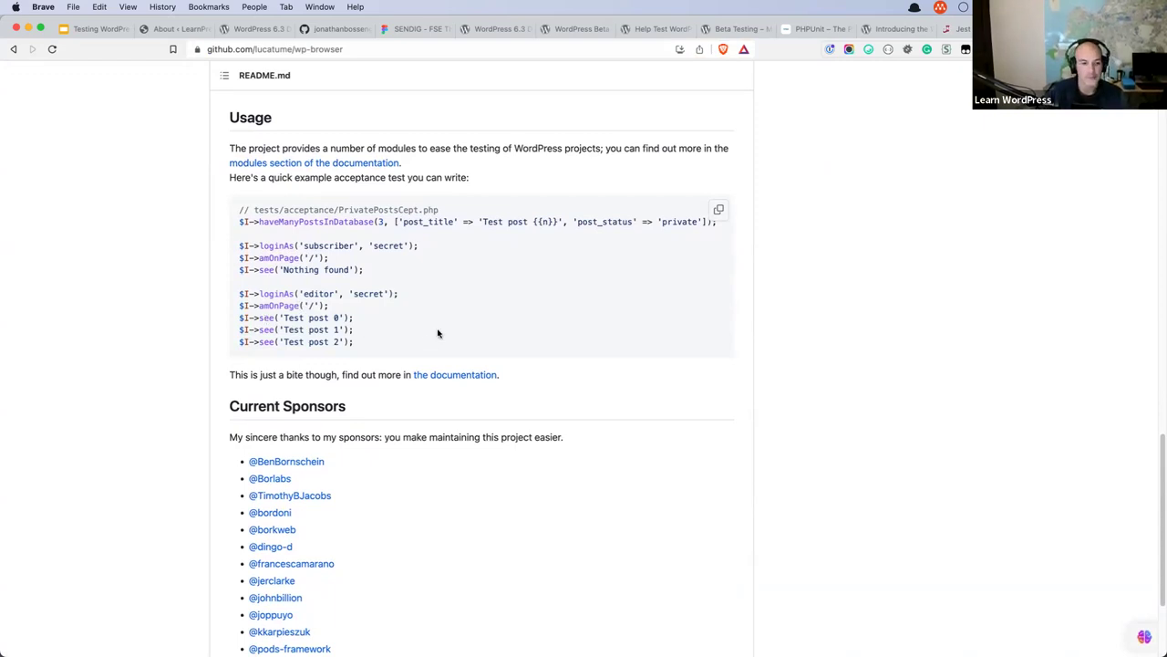
pyautogui.scroll(-3, 438, 332)
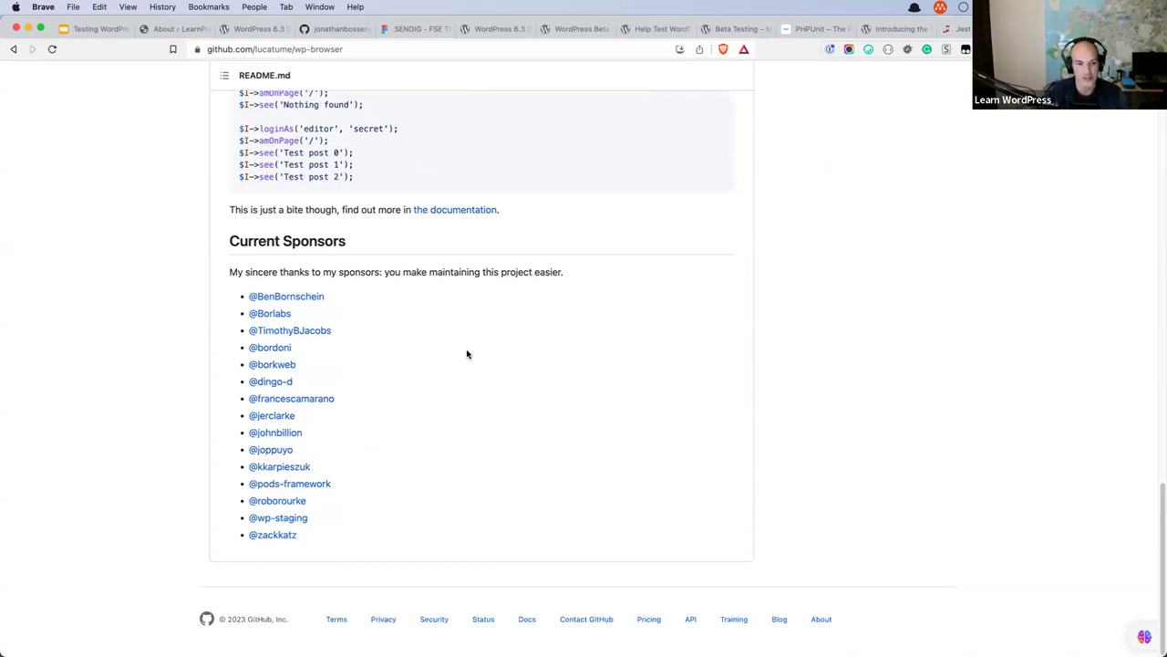
pyautogui.scroll(5, 506, 377)
pyautogui.scroll(15, 506, 377)
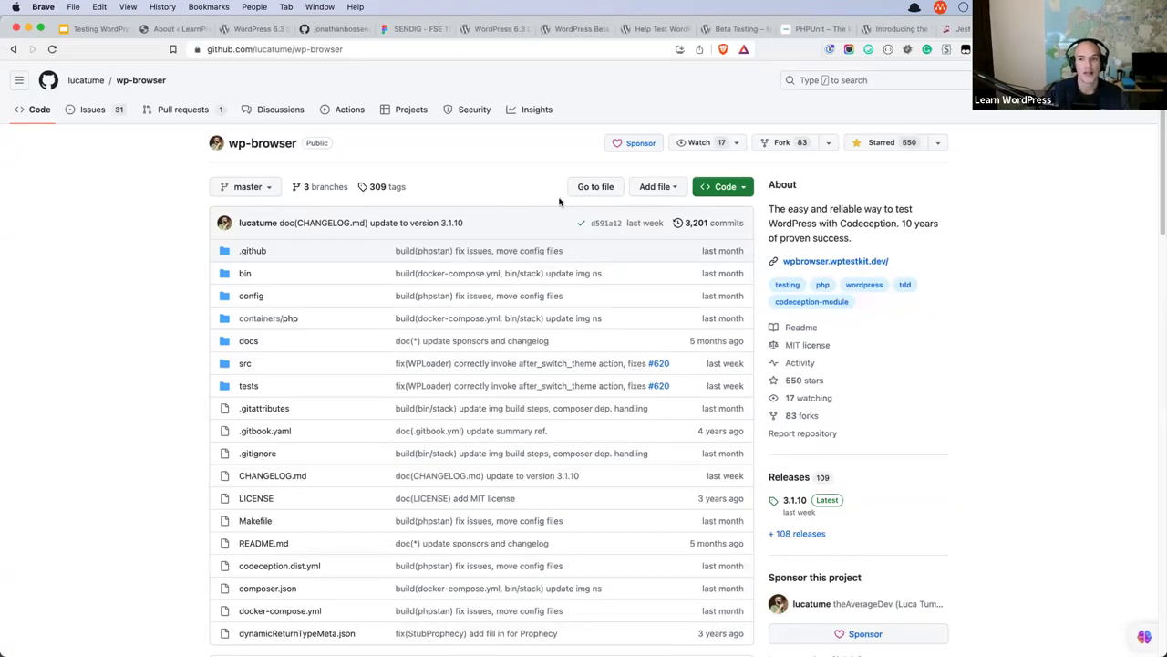
# Switch to the Jest homepage, skim it and select its site address.
pyautogui.click(962, 30)
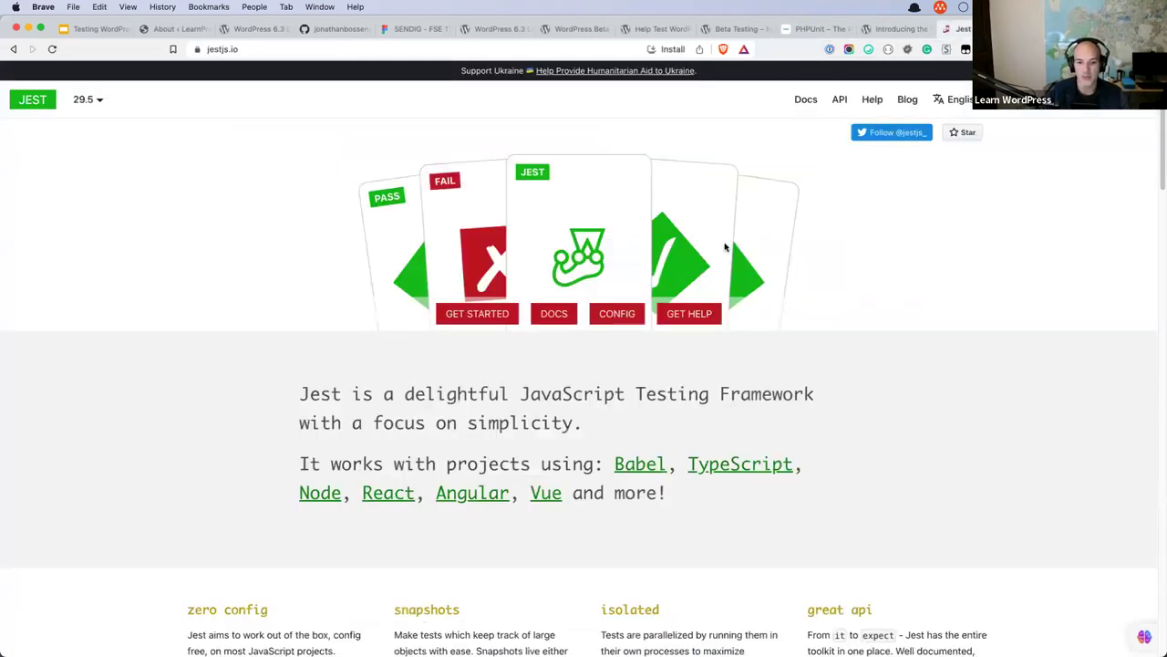
pyautogui.scroll(-1, 724, 253)
pyautogui.scroll(1, 671, 261)
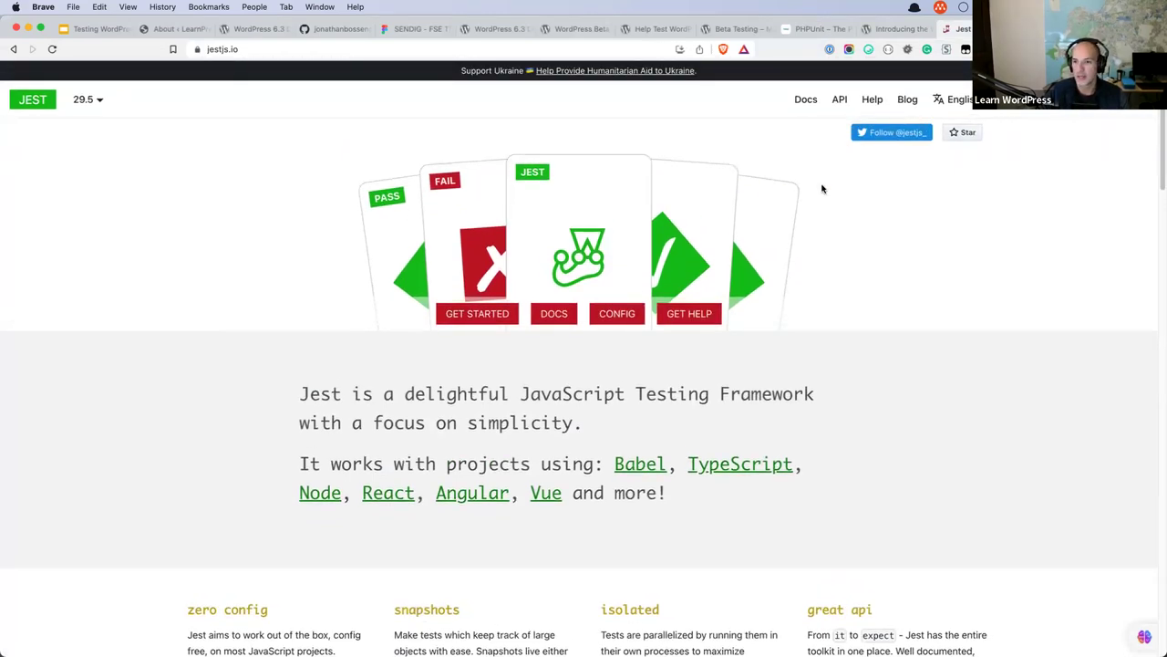
pyautogui.click(362, 49)
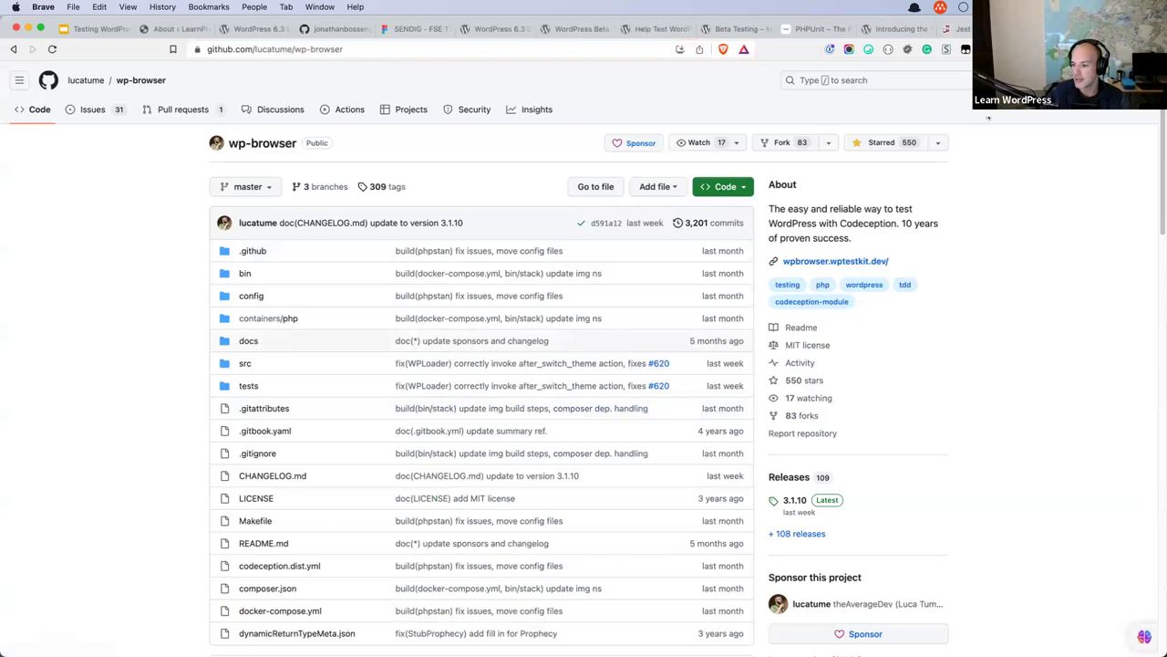
# Flip through the Jest, e2e tests and PHPUnit tabs, then select the attendee's question in Google Slides.
pyautogui.click(953, 28)
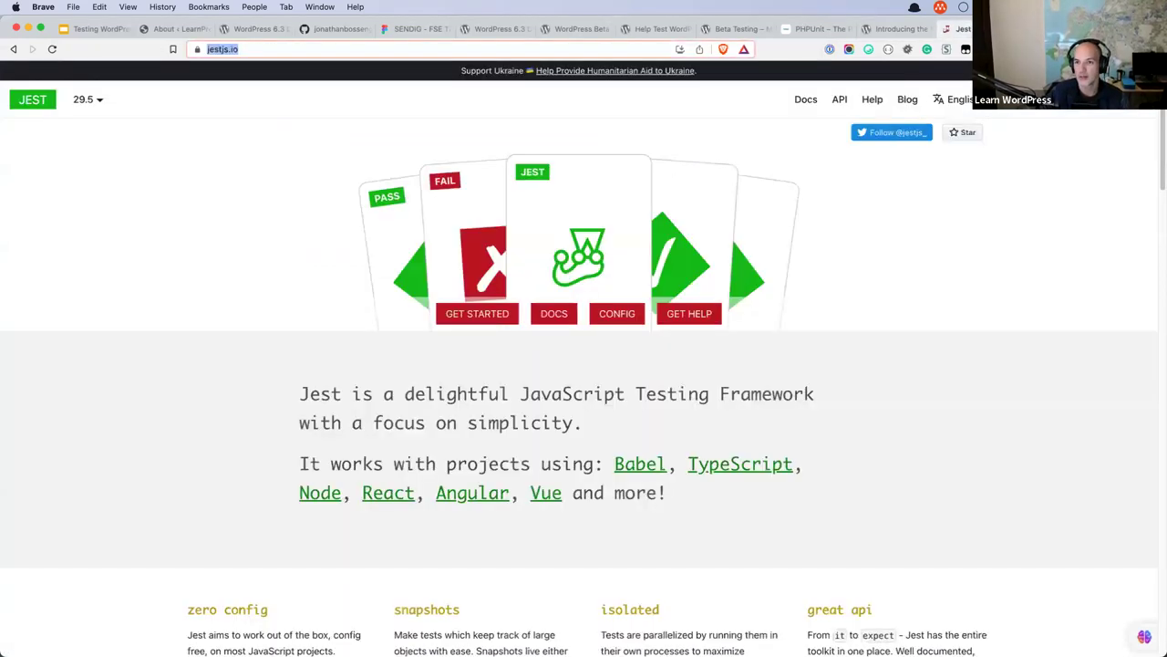
pyautogui.click(897, 30)
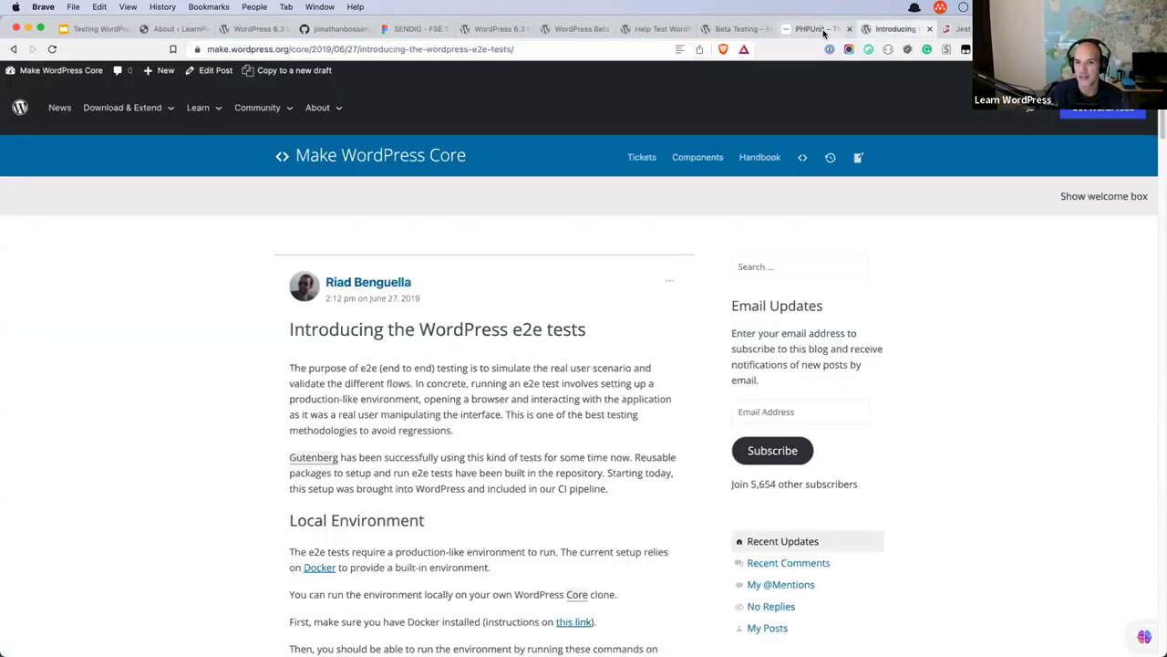
pyautogui.click(812, 29)
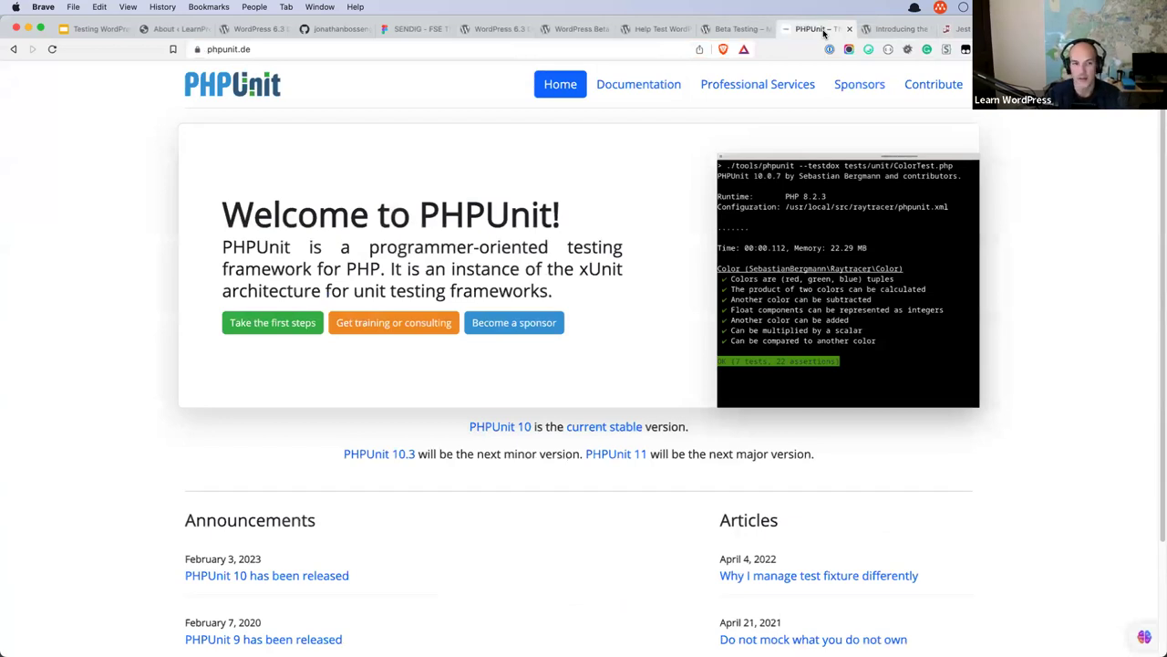
pyautogui.click(98, 34)
pyautogui.moveTo(790, 519); pyautogui.dragTo(427, 430)
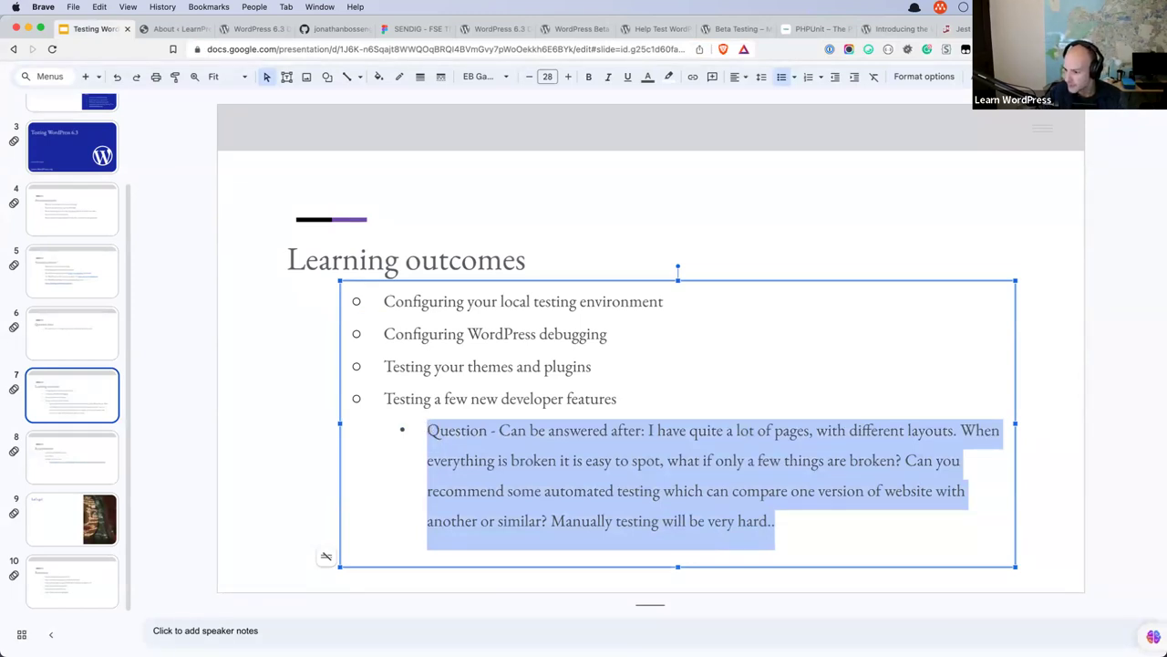
# Delete the attendee's automated-testing question from below the four Learning outcomes bullets.
pyautogui.press('BackSpace')
pyautogui.press('BackSpace')
pyautogui.press('BackSpace')
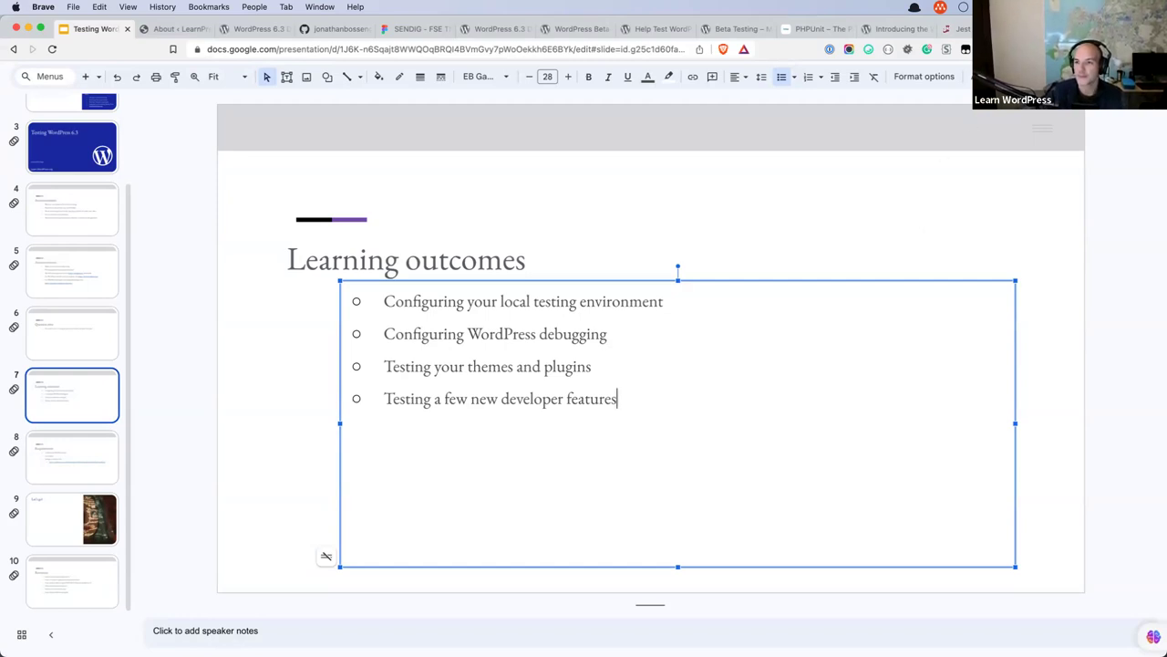
# Close the PHPUnit, Beta Testing, Help Test 6.3 and Beta Tester tabs, then show LearnPress's 6.3 About page.
pyautogui.hotkey('ctrl', 'shift', 'Tab')
pyautogui.hotkey('ctrl', 'shift', 'Tab')
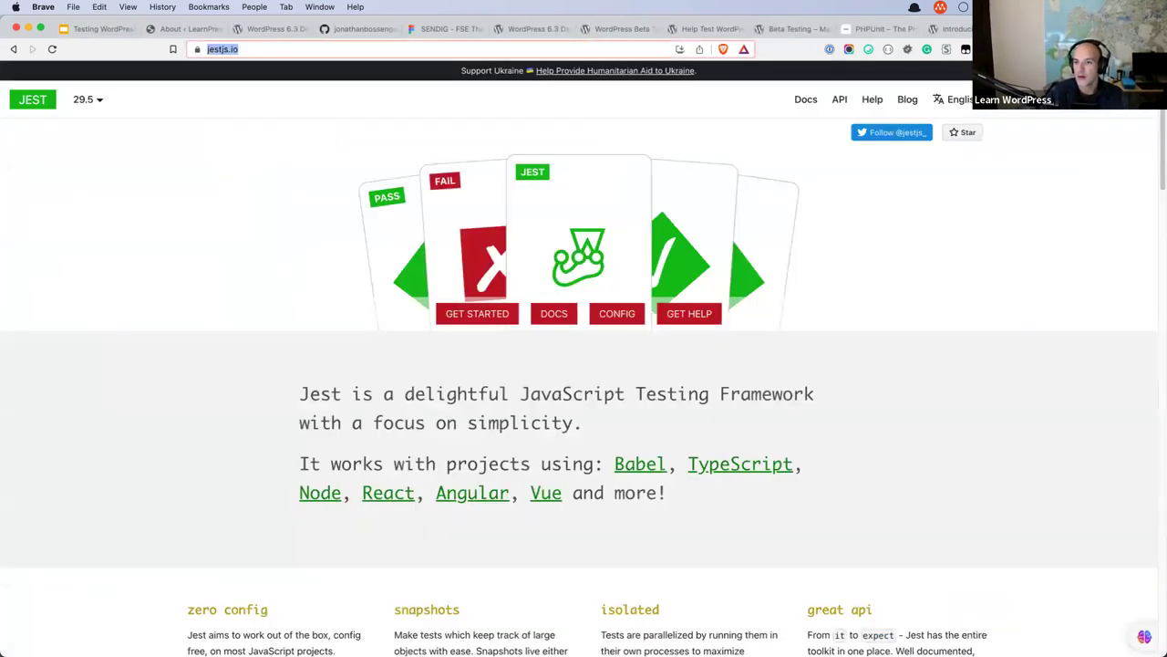
pyautogui.hotkey('ctrl', 'shift', 'Tab')
pyautogui.hotkey('ctrl', 'shift', 'Tab')
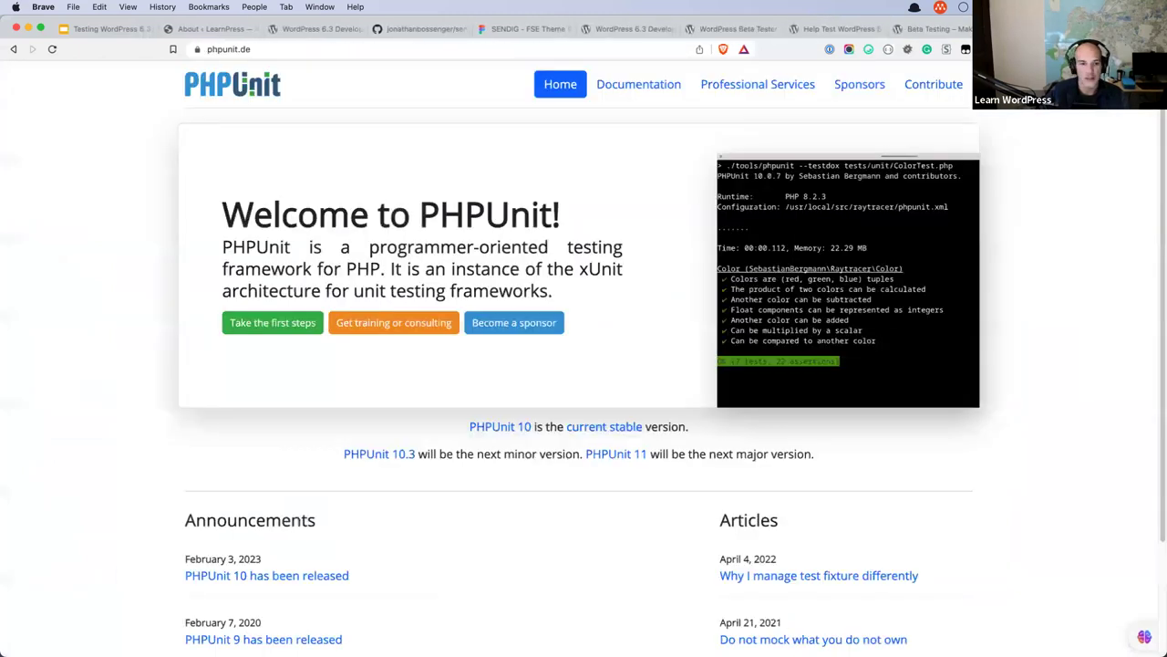
pyautogui.hotkey('ctrl', 'w')
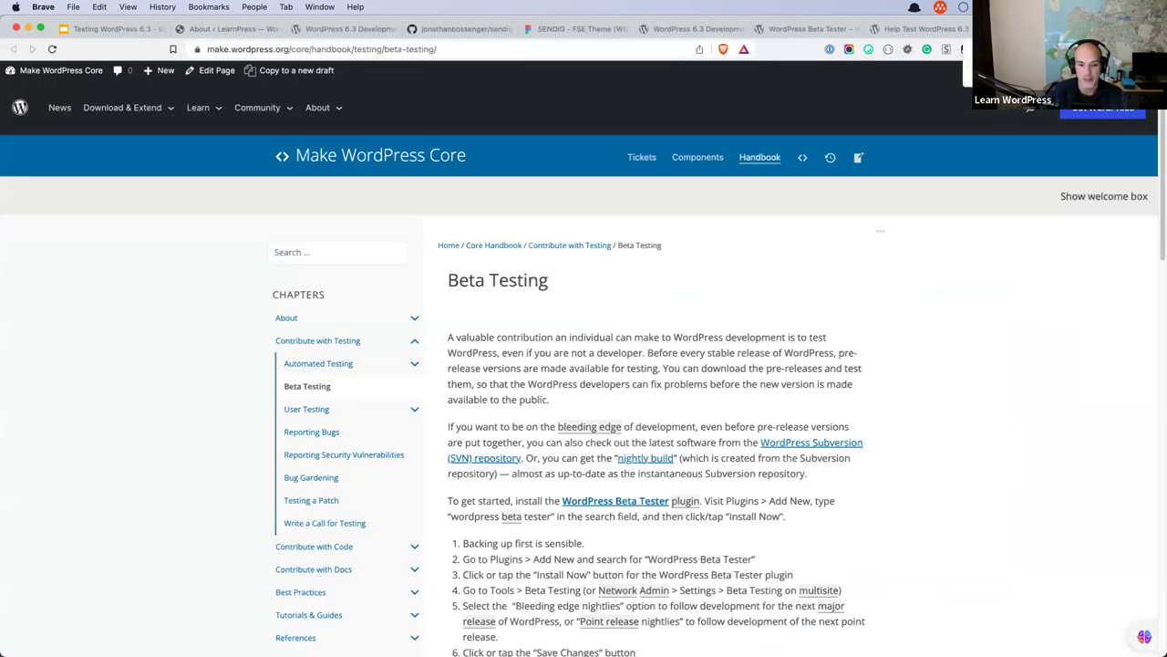
pyautogui.hotkey('ctrl', 'w')
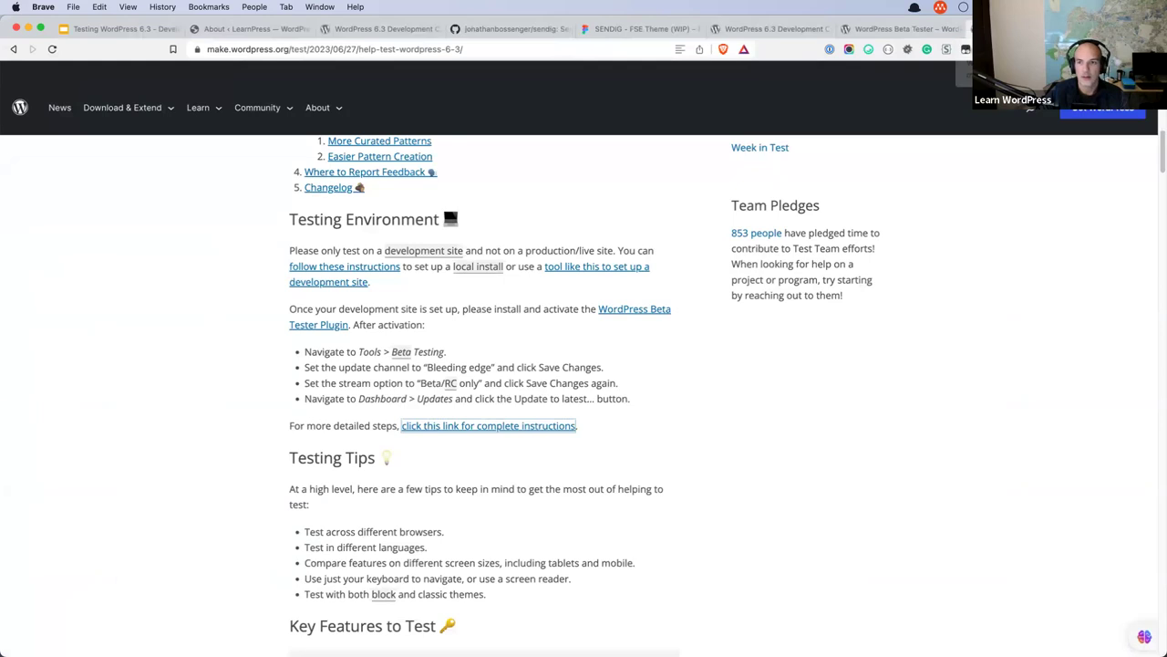
pyautogui.hotkey('ctrl', 'w')
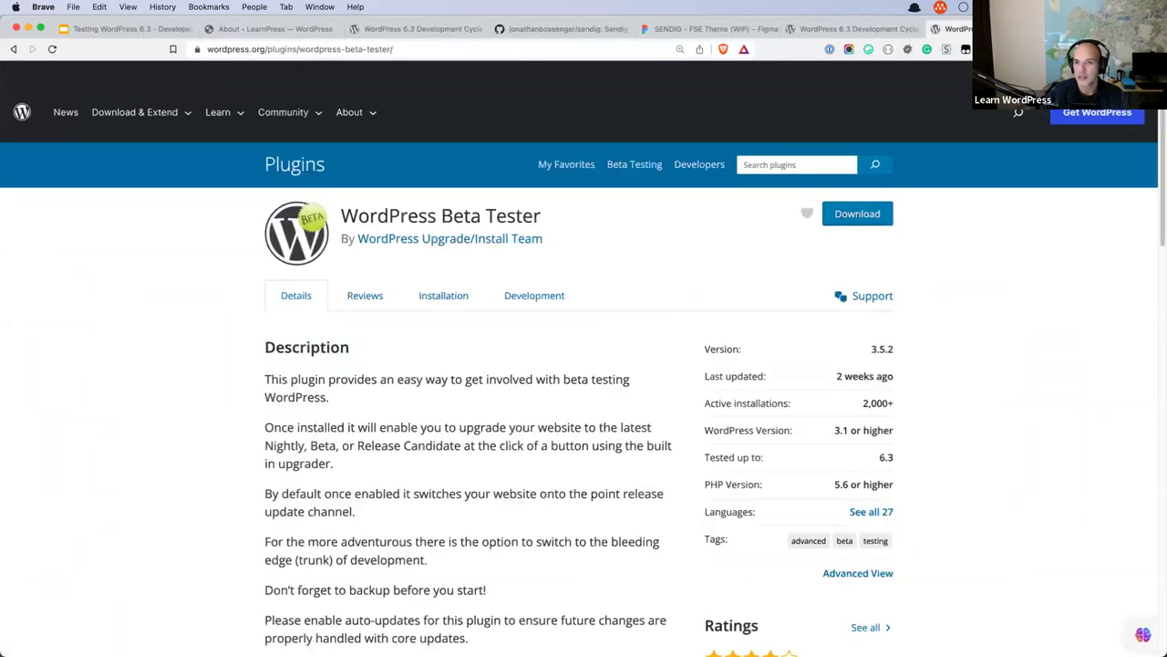
pyautogui.hotkey('ctrl', 'w')
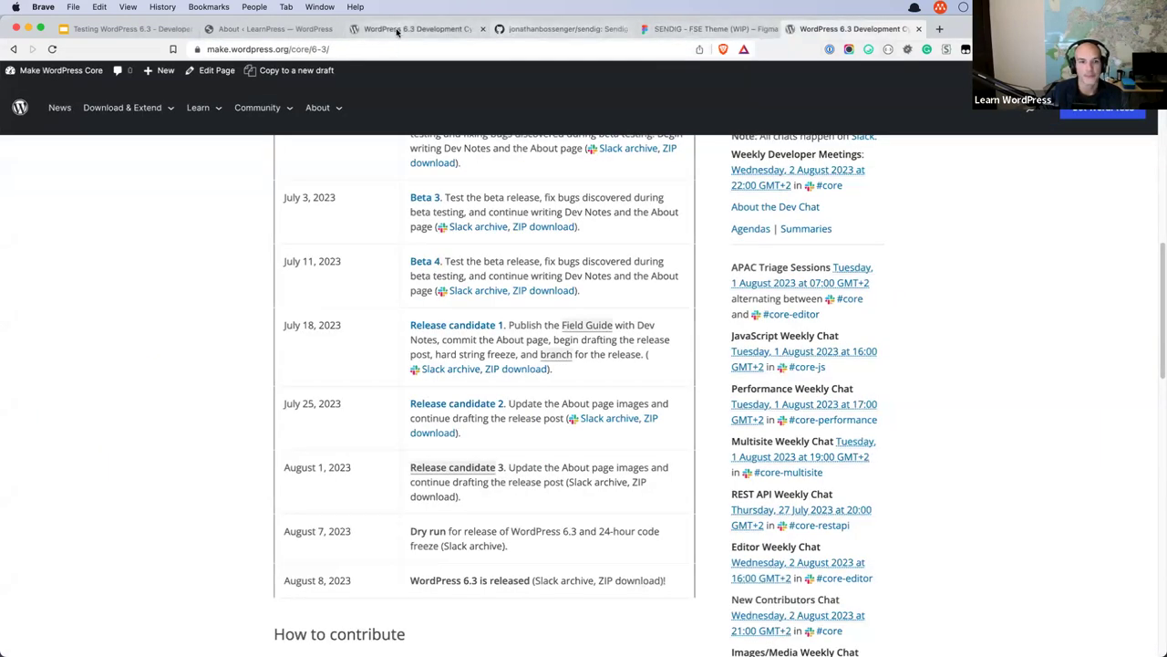
pyautogui.click(397, 30)
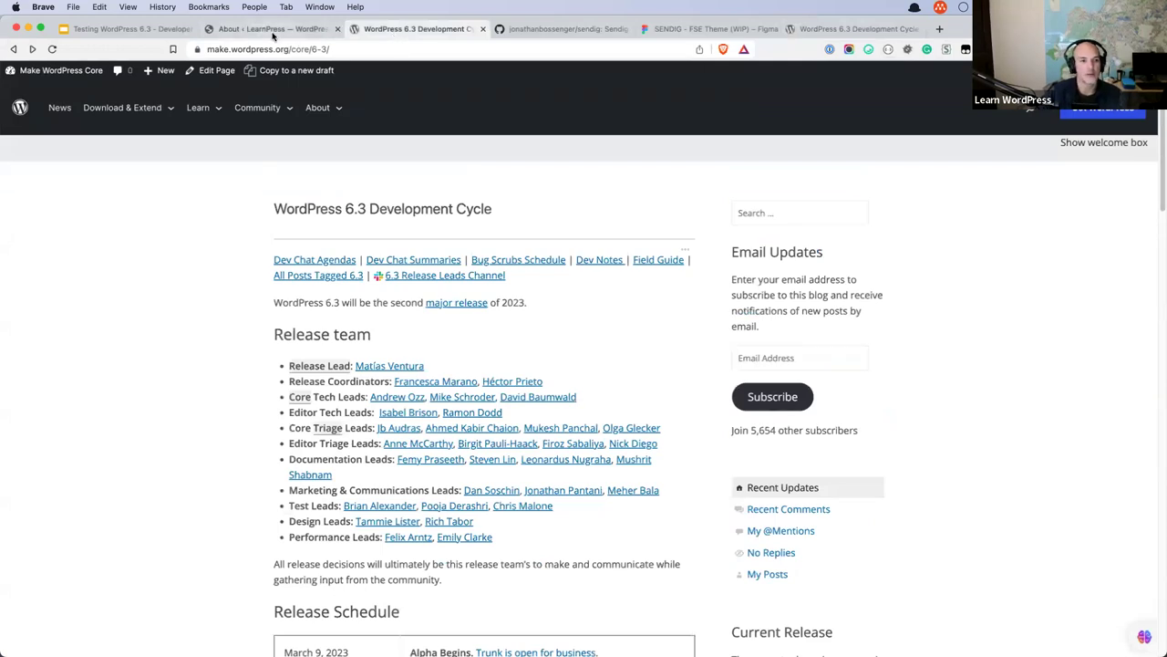
pyautogui.click(270, 29)
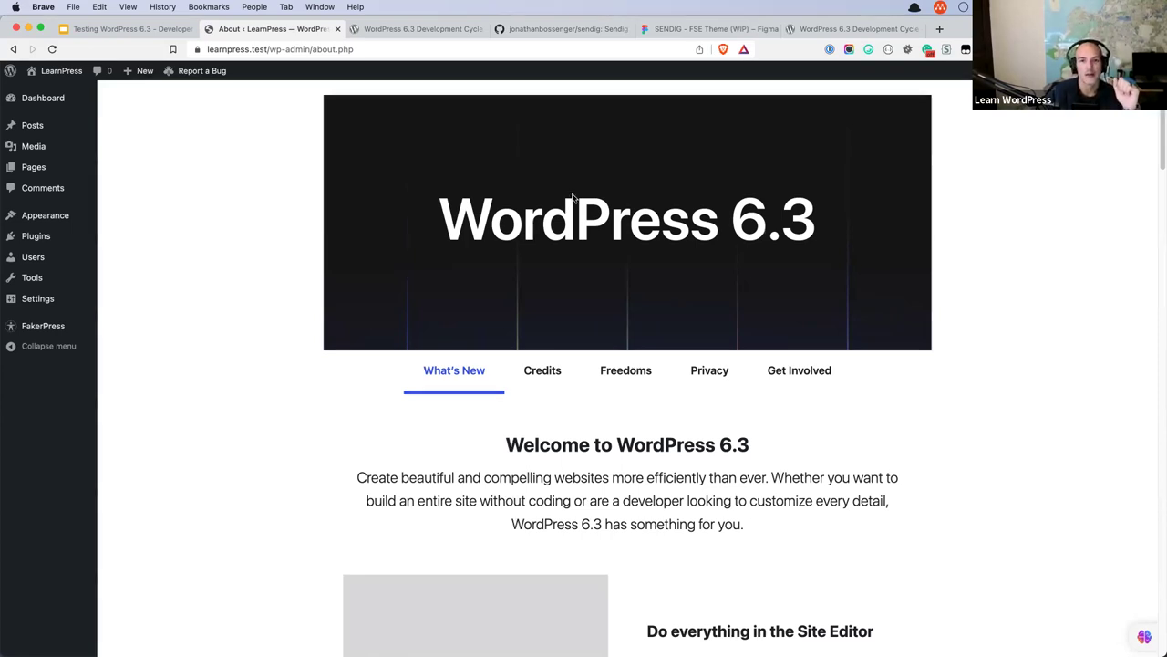
# Switch to the SENDIG – FSE Theme (WIP) Figma file and select the Sample Page footer group.
pyautogui.click(717, 29)
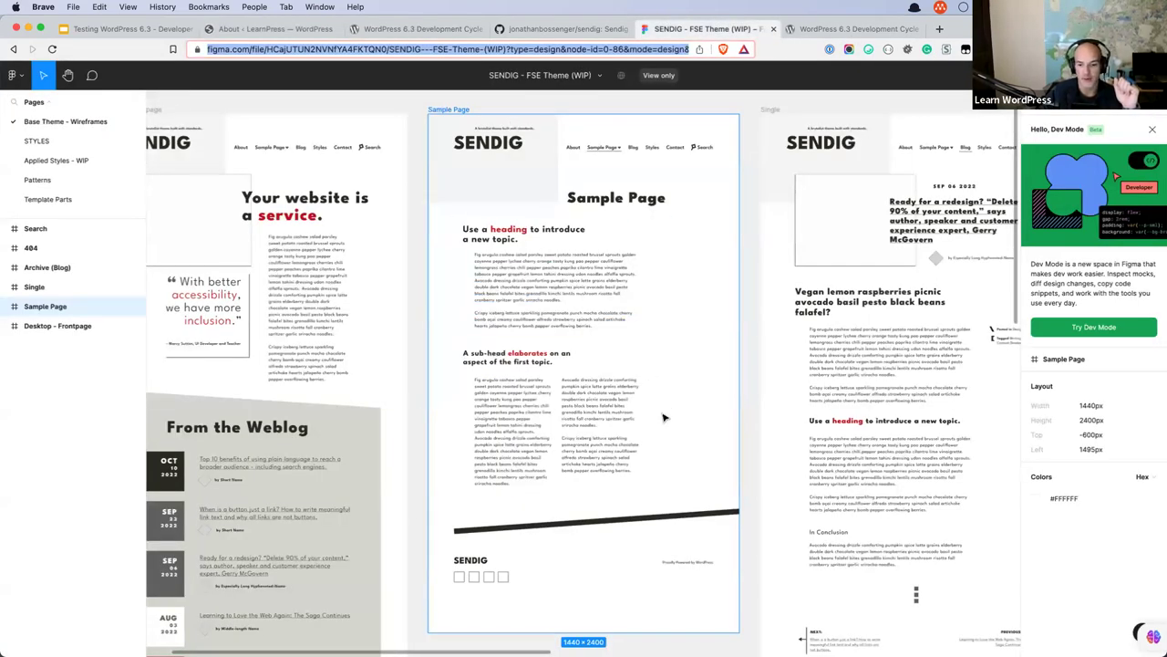
pyautogui.scroll(-3, 662, 420)
pyautogui.scroll(-5, 663, 418)
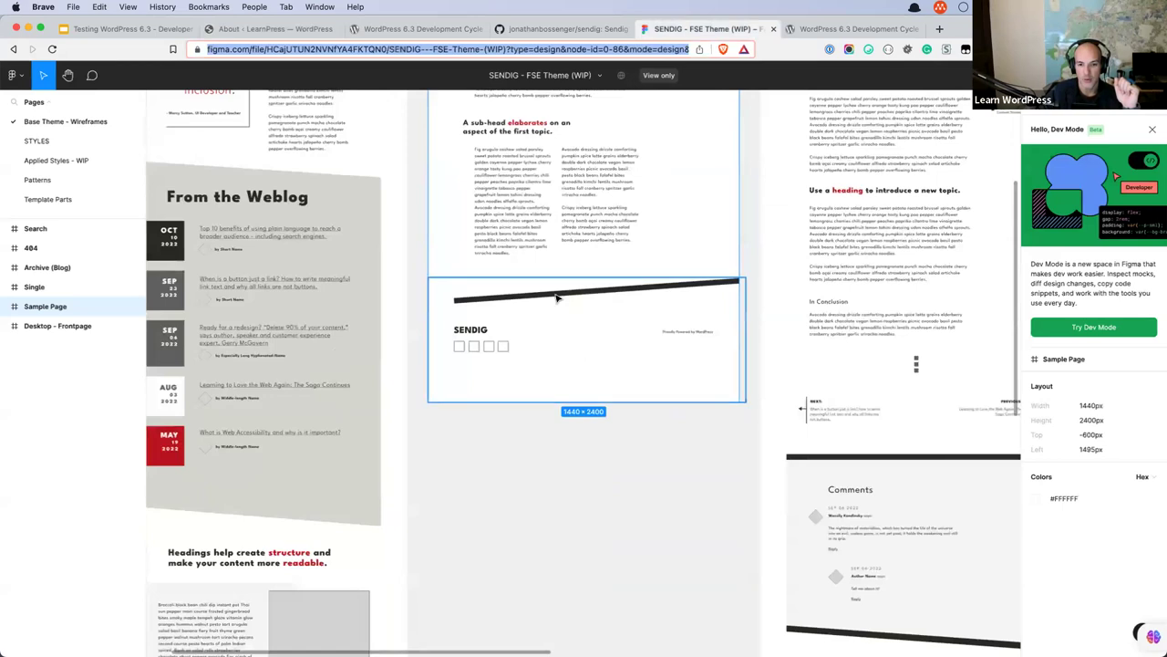
pyautogui.click(632, 352)
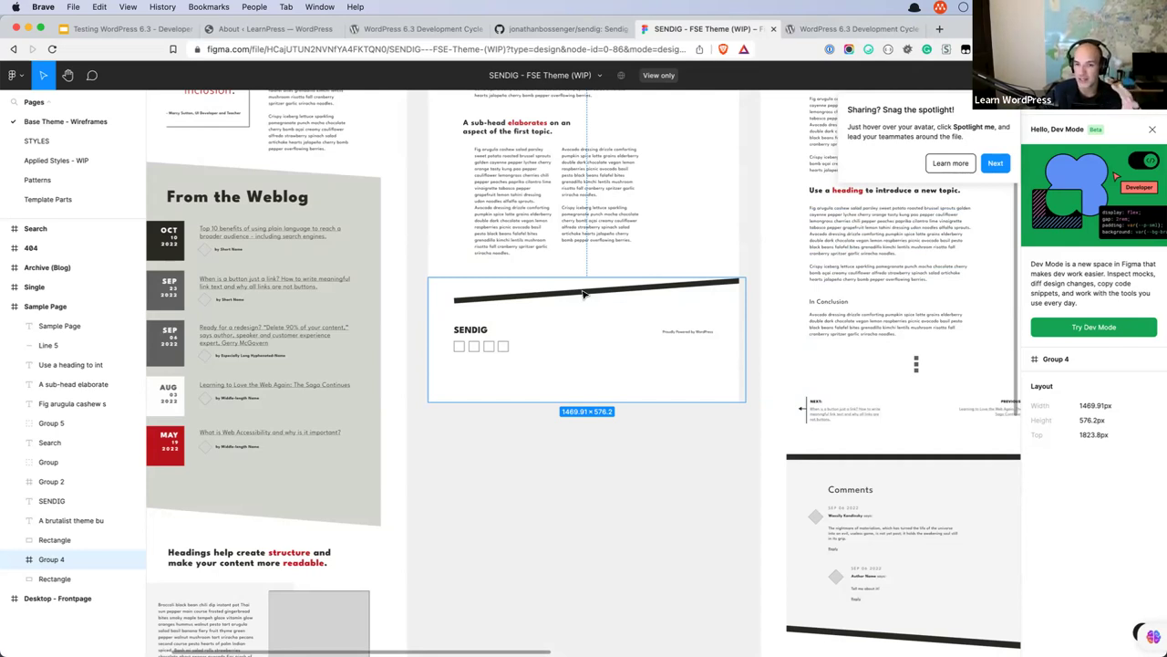
# Load wordpress.test in a new tab and scroll down to its slanted black-bar footer.
pyautogui.click(938, 34)
pyautogui.write('wordpre')
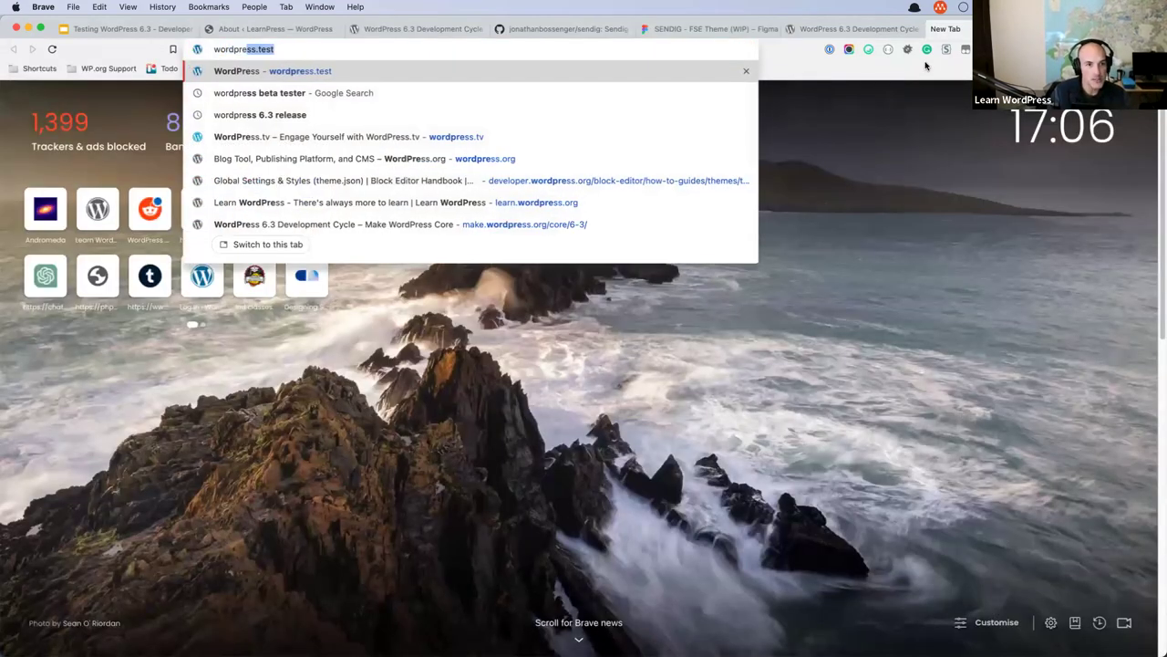
pyautogui.write('ss.test')
pyautogui.press('Return')
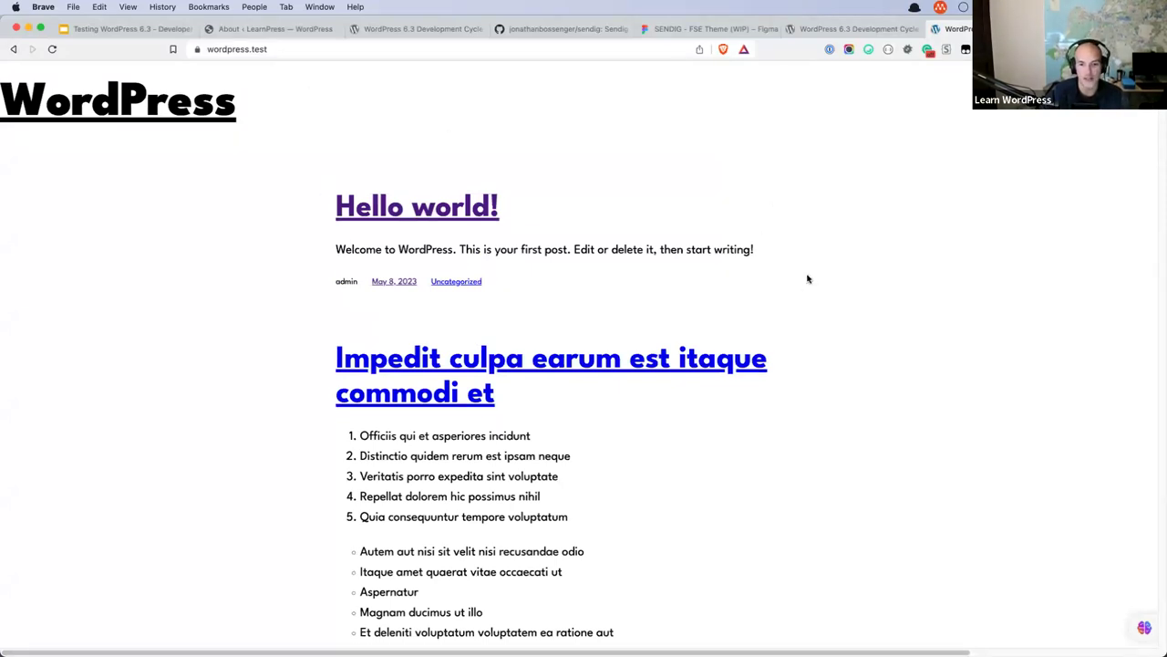
pyautogui.scroll(-15, 809, 283)
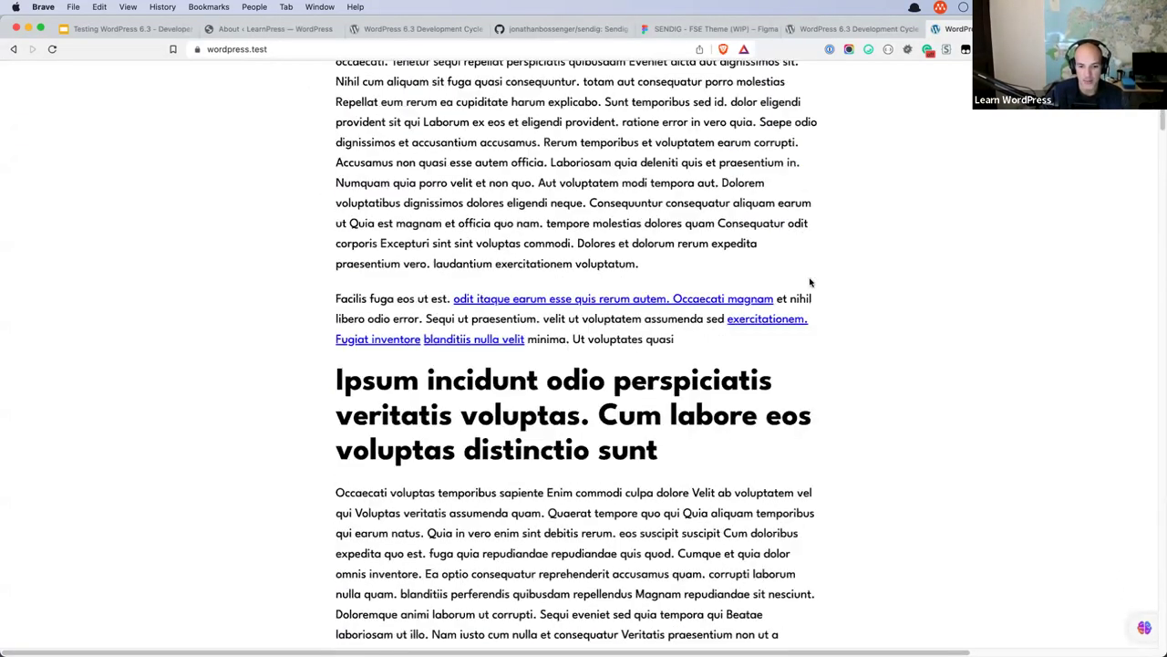
pyautogui.scroll(-15, 809, 283)
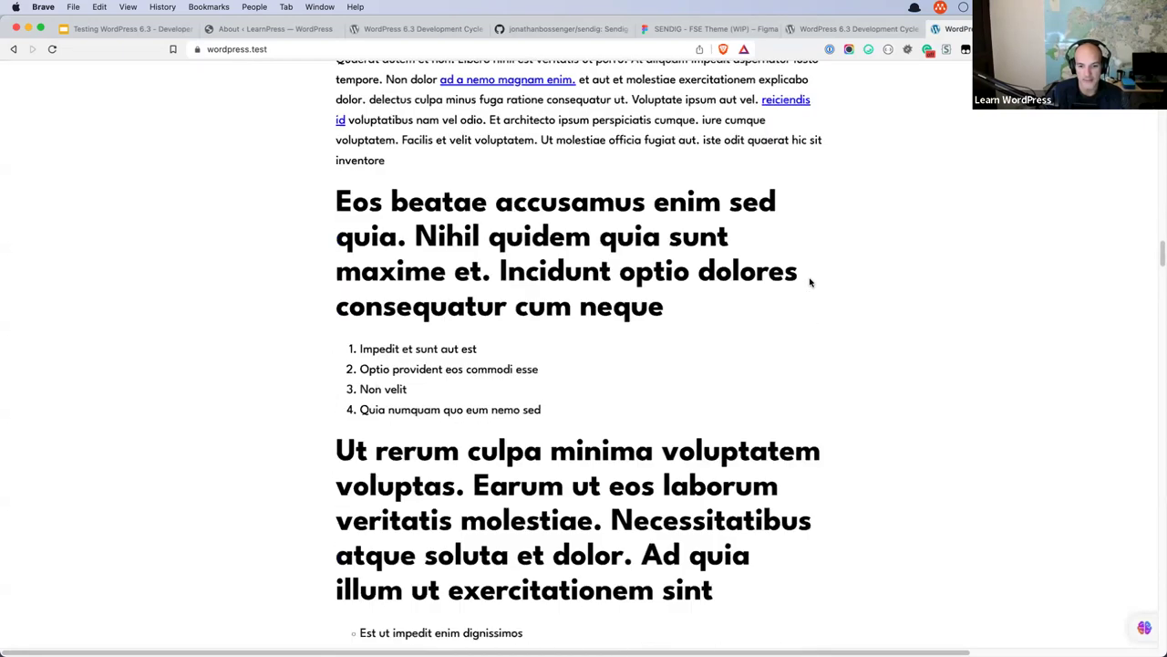
pyautogui.scroll(-15, 811, 283)
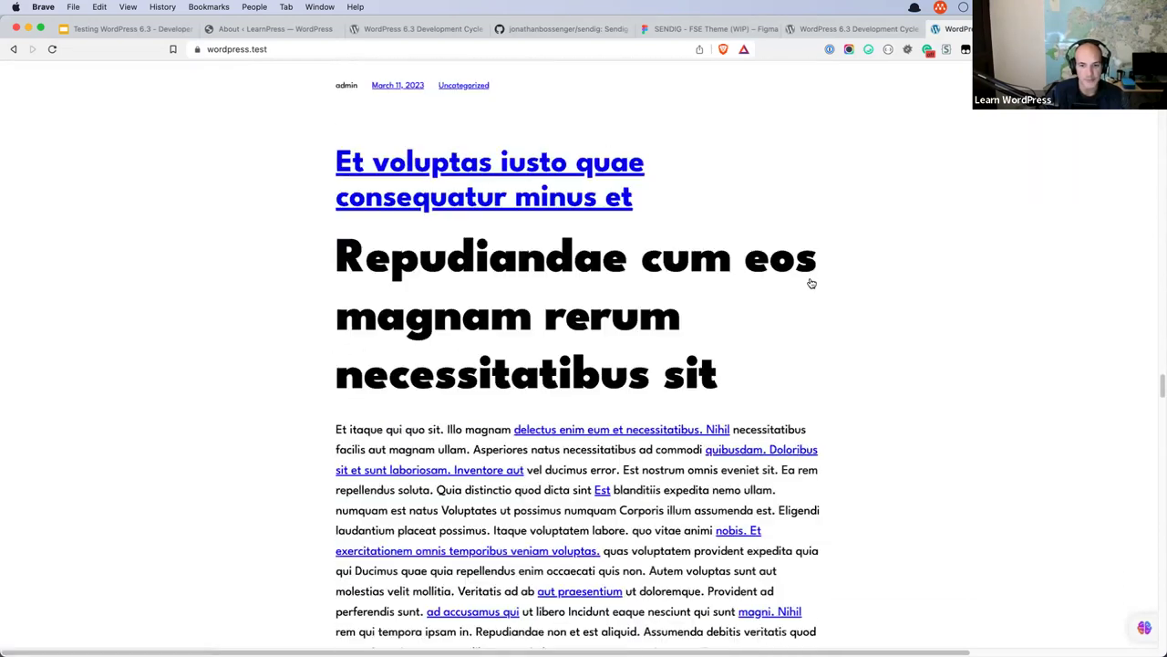
pyautogui.scroll(-15, 812, 284)
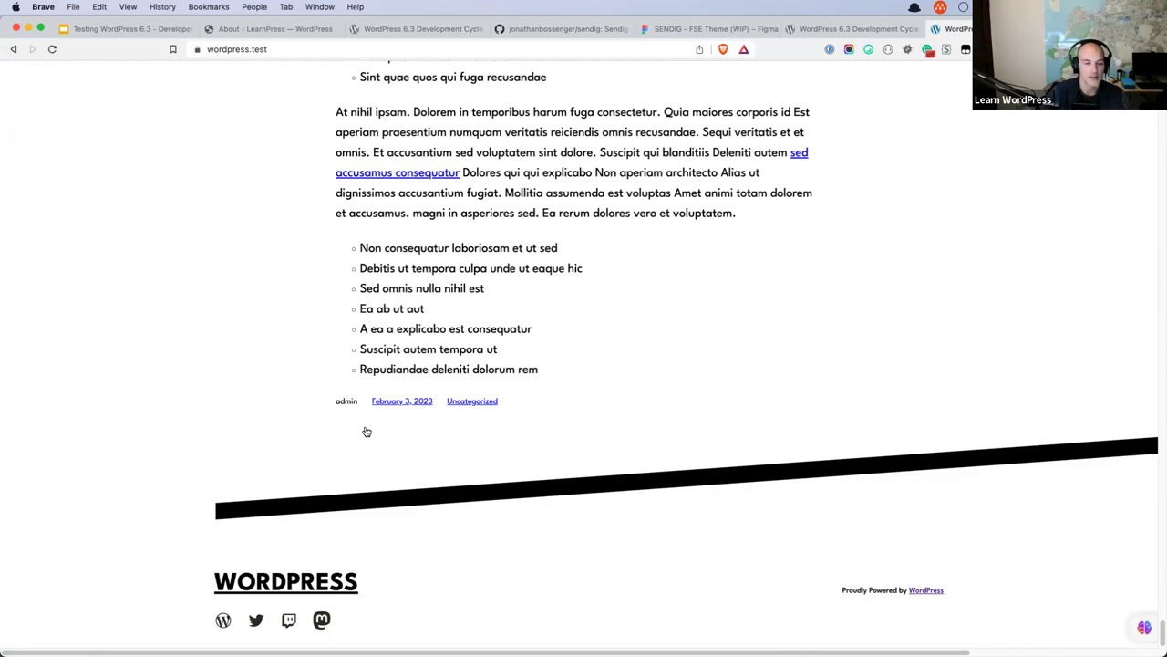
# Upload sendig.zip from the Desktop via Themes > Add New, install it and activate Sendig.
pyautogui.click(277, 35)
pyautogui.moveTo(135, 71)
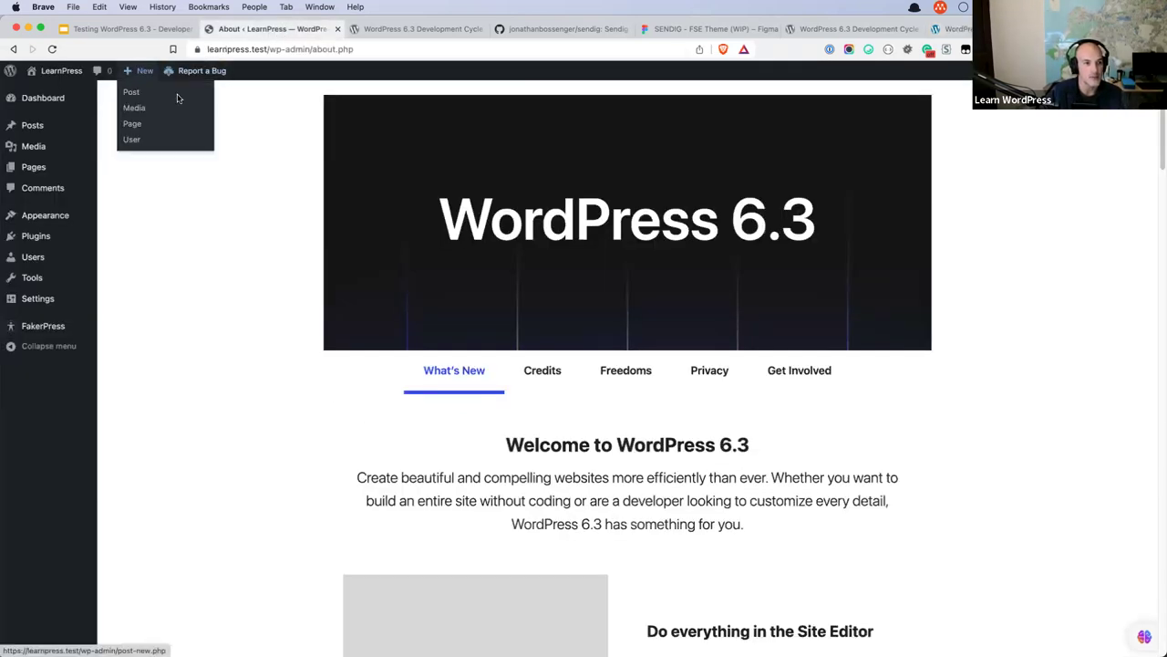
pyautogui.click(91, 217)
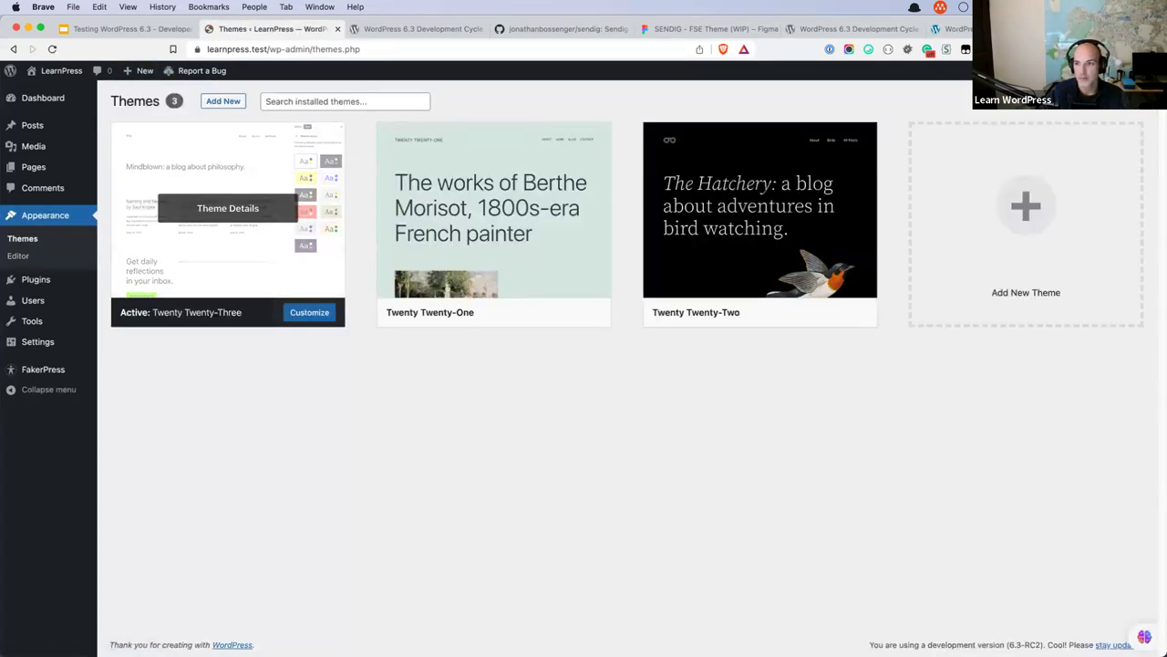
pyautogui.click(223, 101)
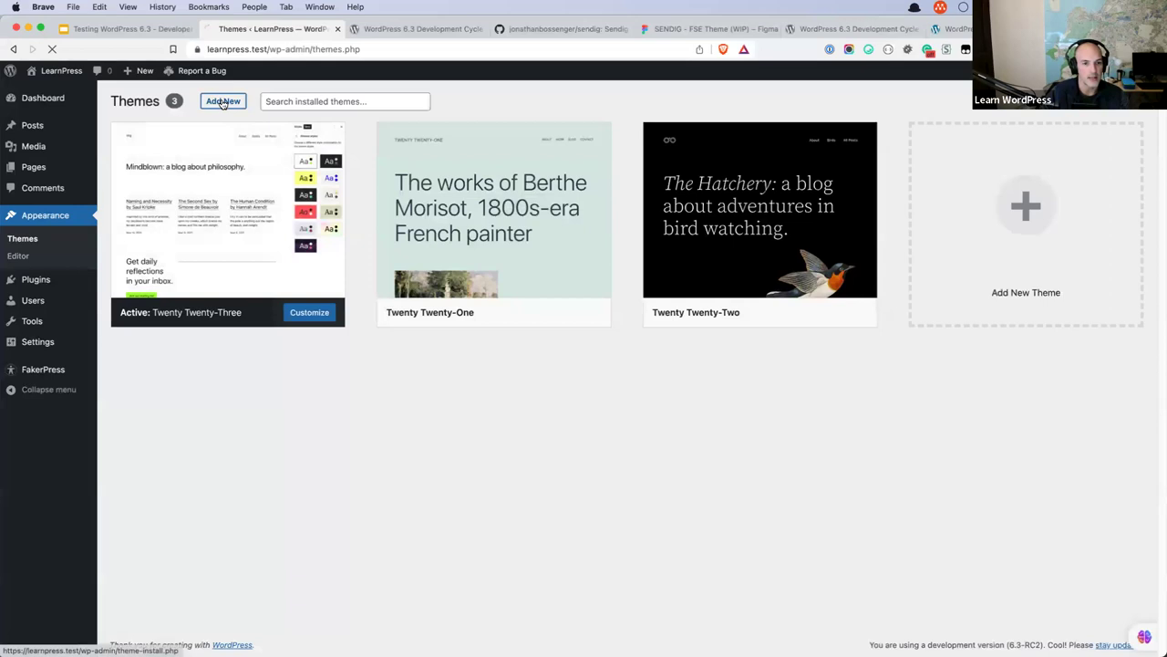
pyautogui.click(223, 102)
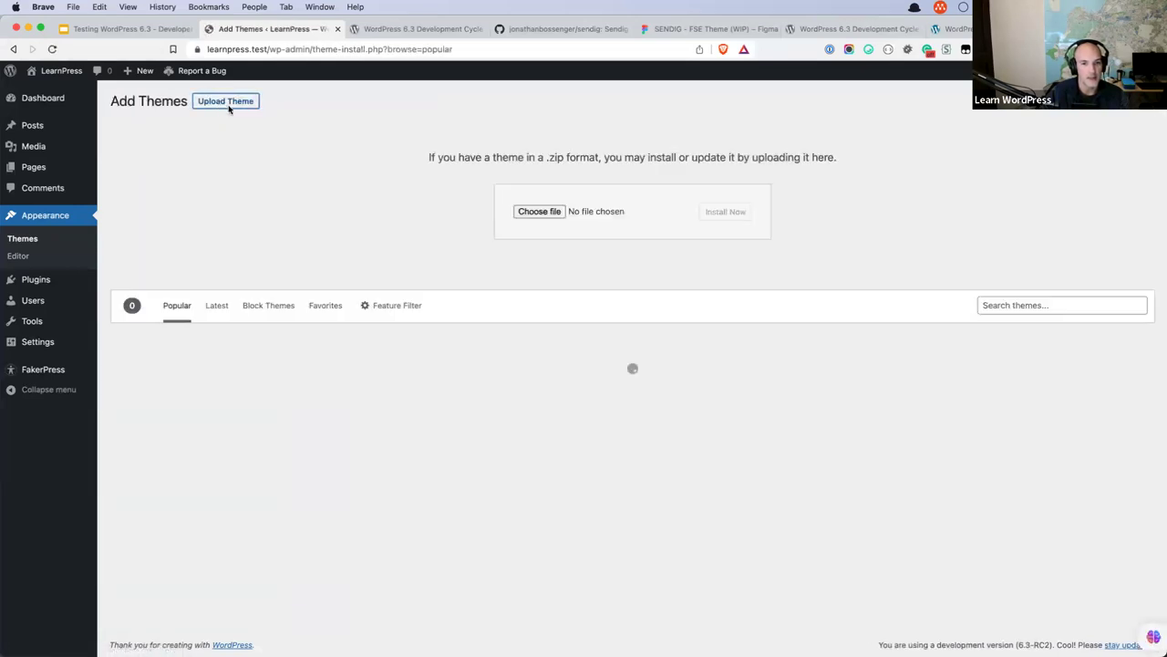
pyautogui.click(512, 206)
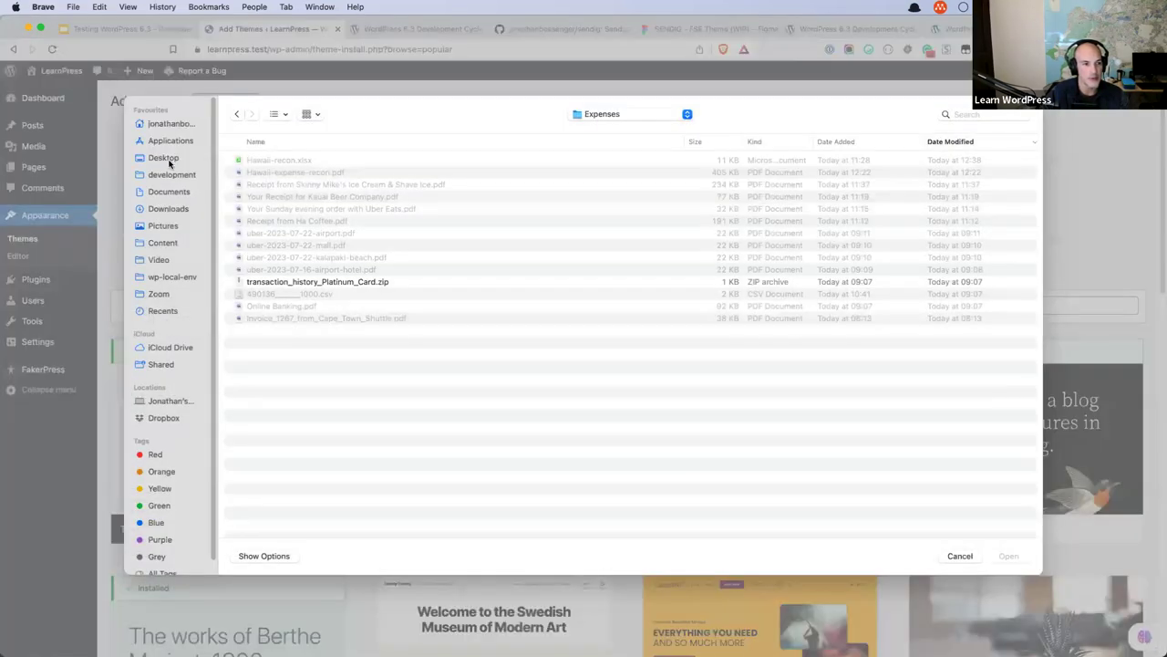
pyautogui.click(163, 157)
pyautogui.click(266, 160)
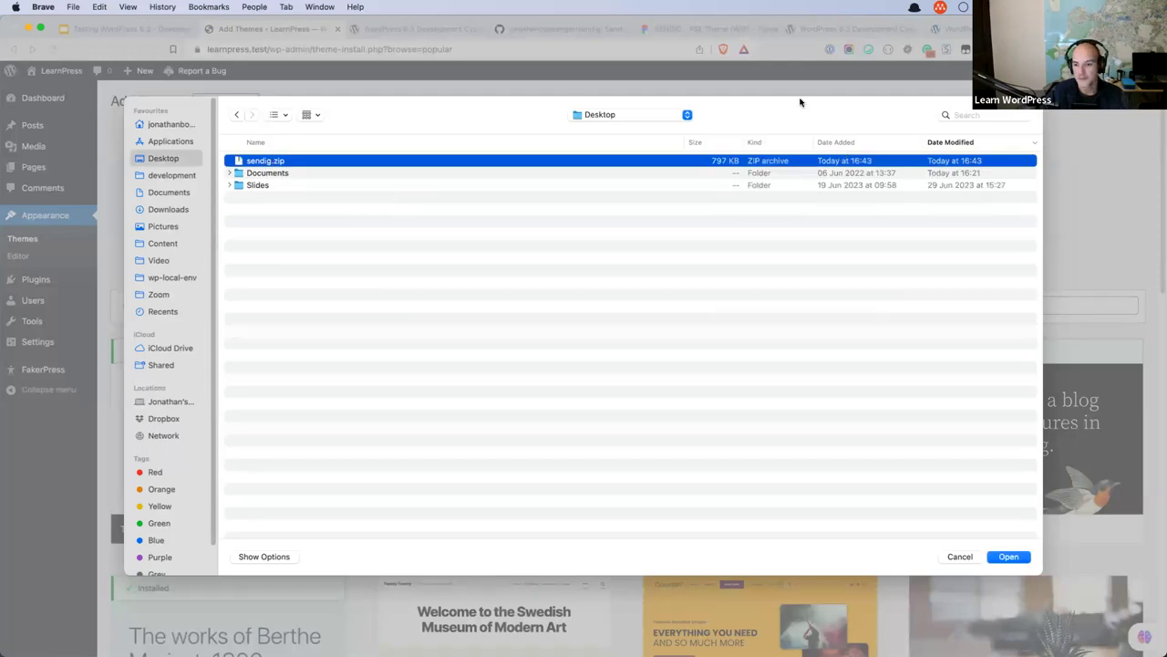
pyautogui.click(1008, 557)
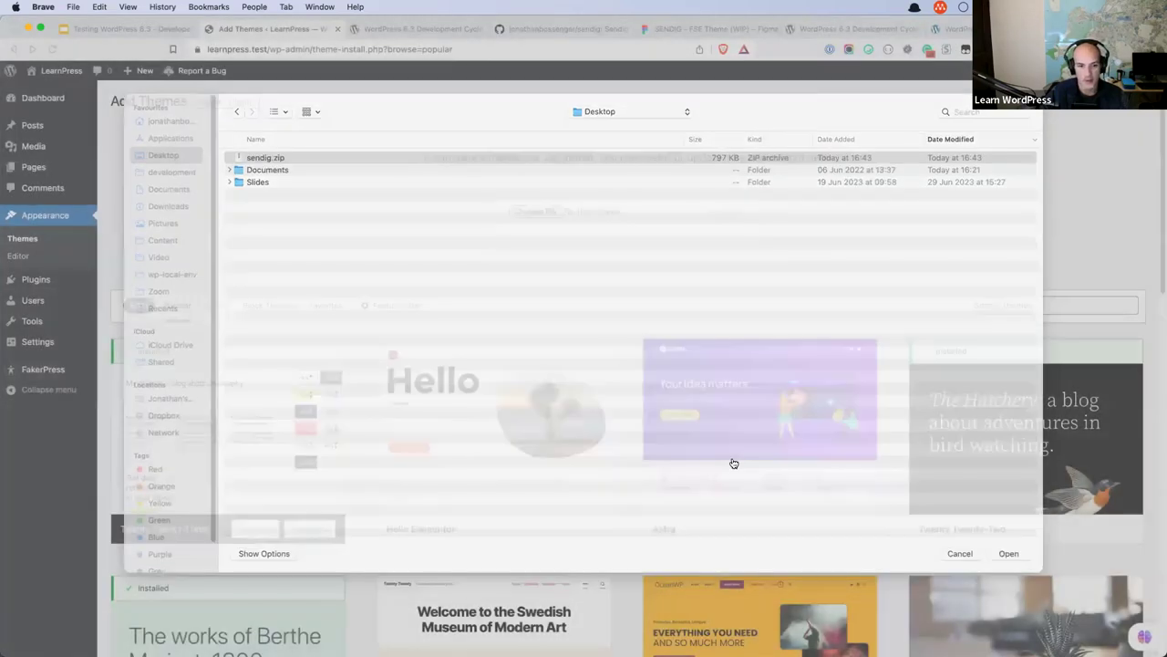
pyautogui.click(731, 214)
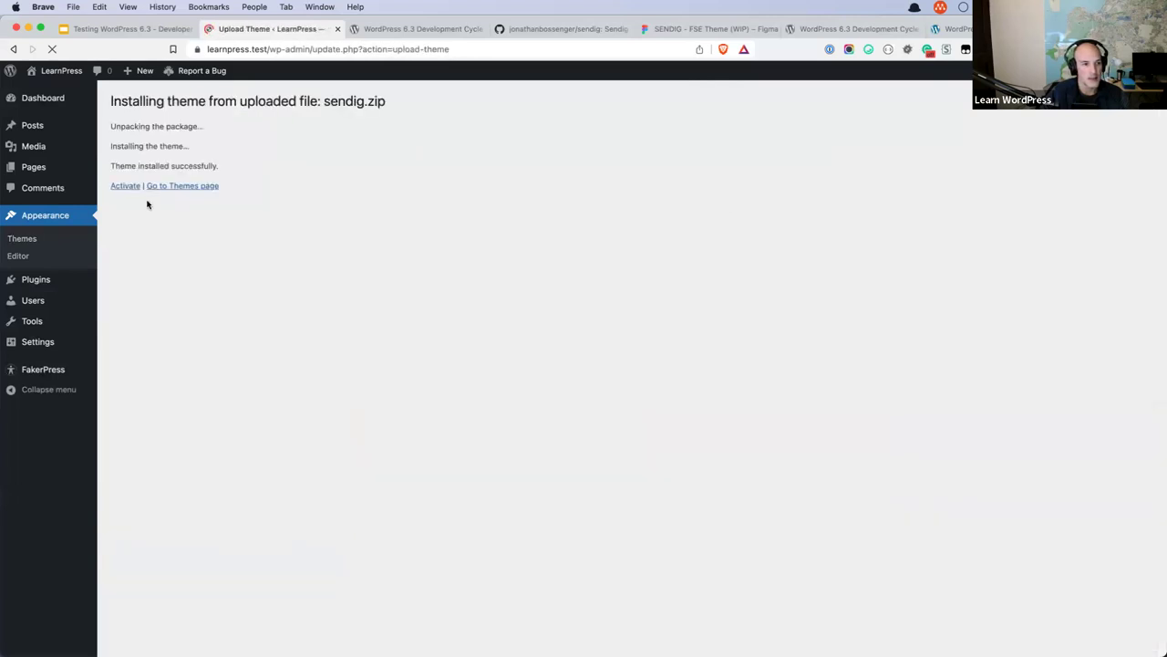
pyautogui.click(128, 189)
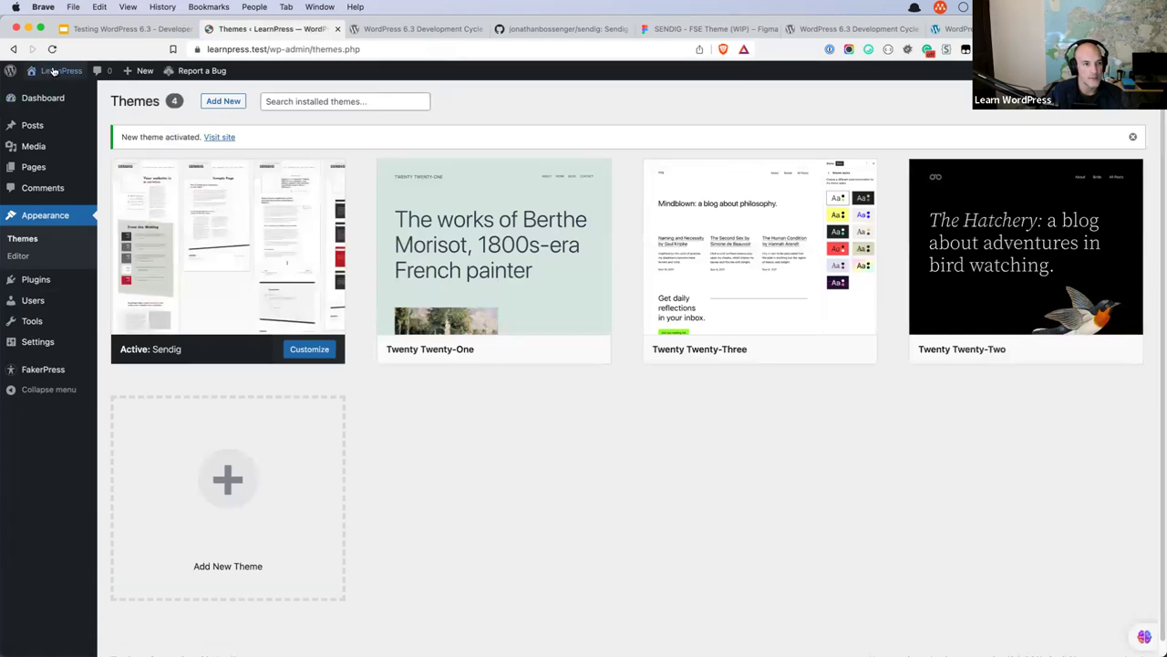
# Open the LearnPress front page in a new tab and move the wordpress.test tab beside it.
pyautogui.rightClick(58, 90)
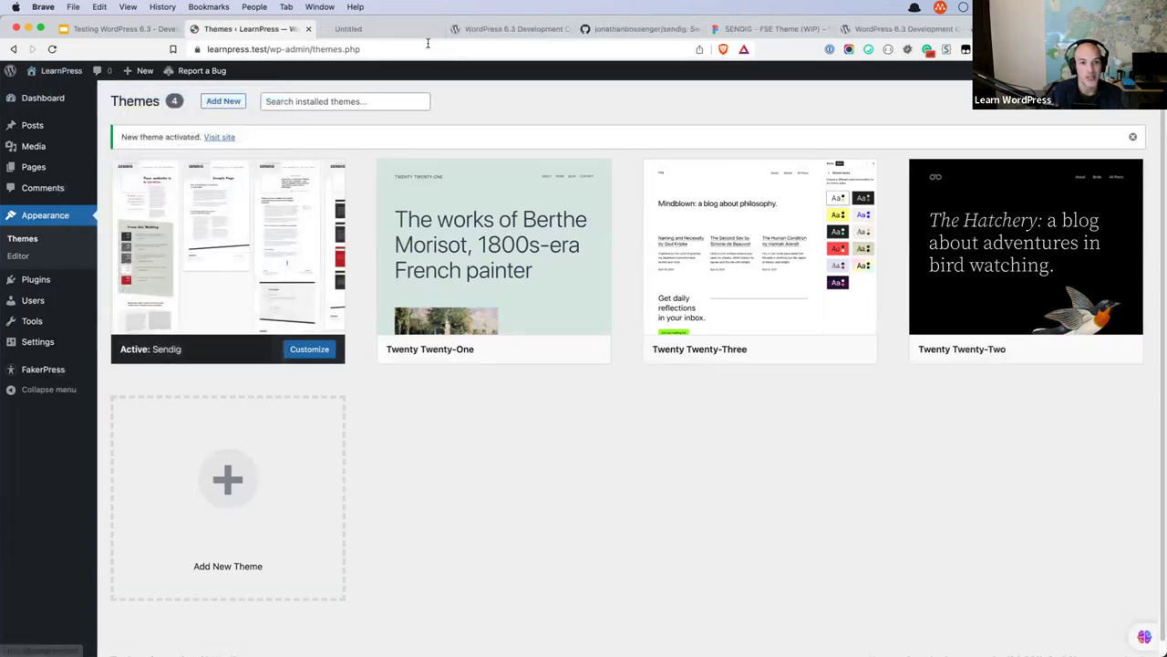
pyautogui.hotkey('ctrl', 'Tab')
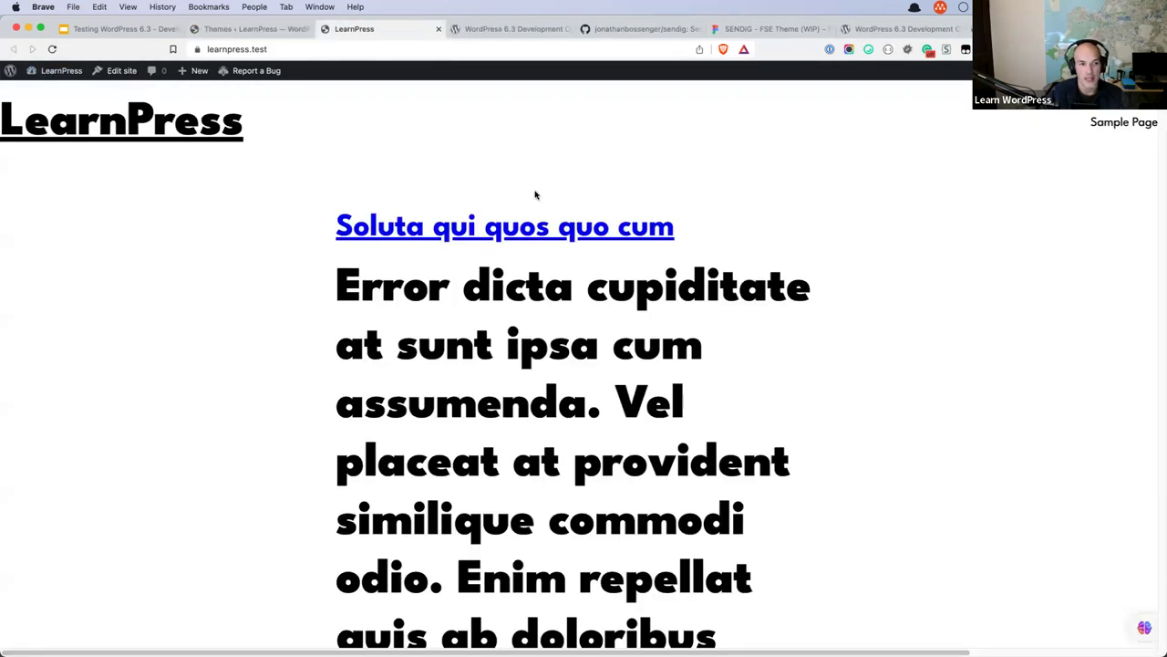
pyautogui.scroll(-6, 668, 278)
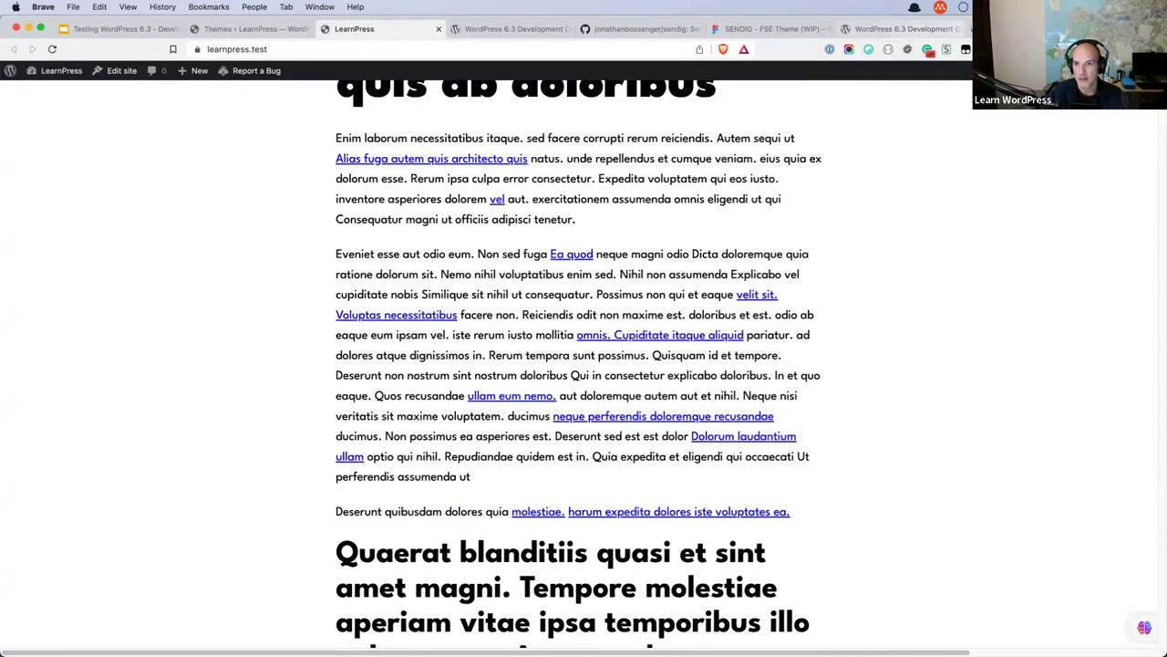
pyautogui.click(953, 28)
pyautogui.moveTo(957, 28); pyautogui.dragTo(507, 28)
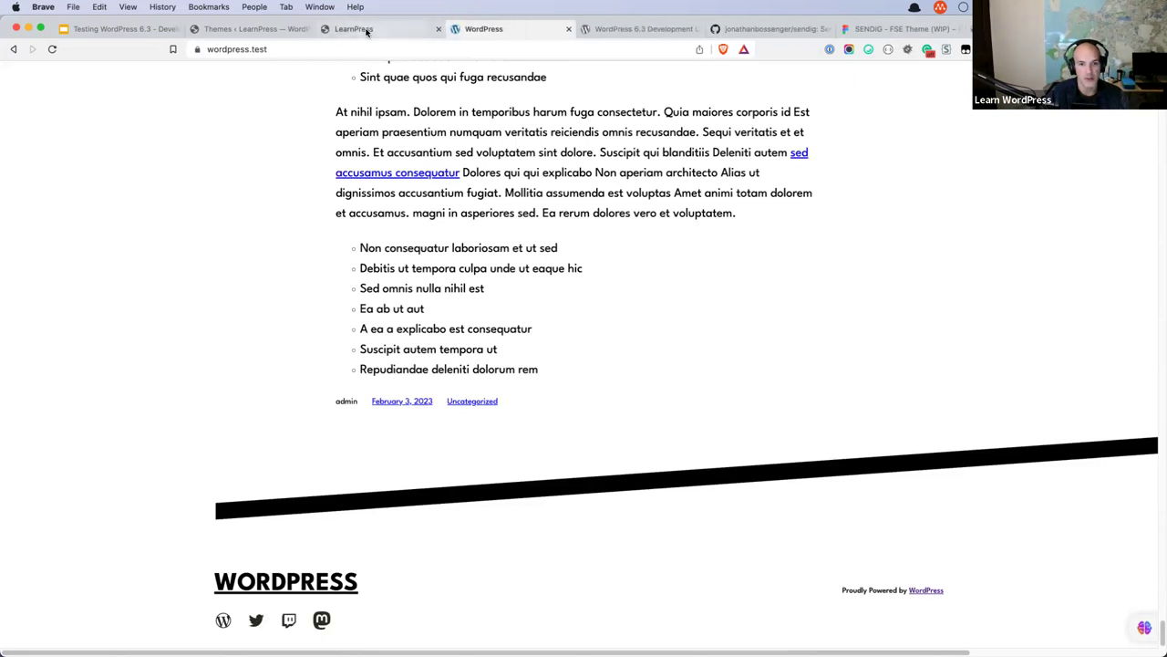
# Scroll through the LearnPress front page, then open it in the Site Editor.
pyautogui.click(368, 29)
pyautogui.scroll(-10, 638, 221)
pyautogui.scroll(-20, 639, 220)
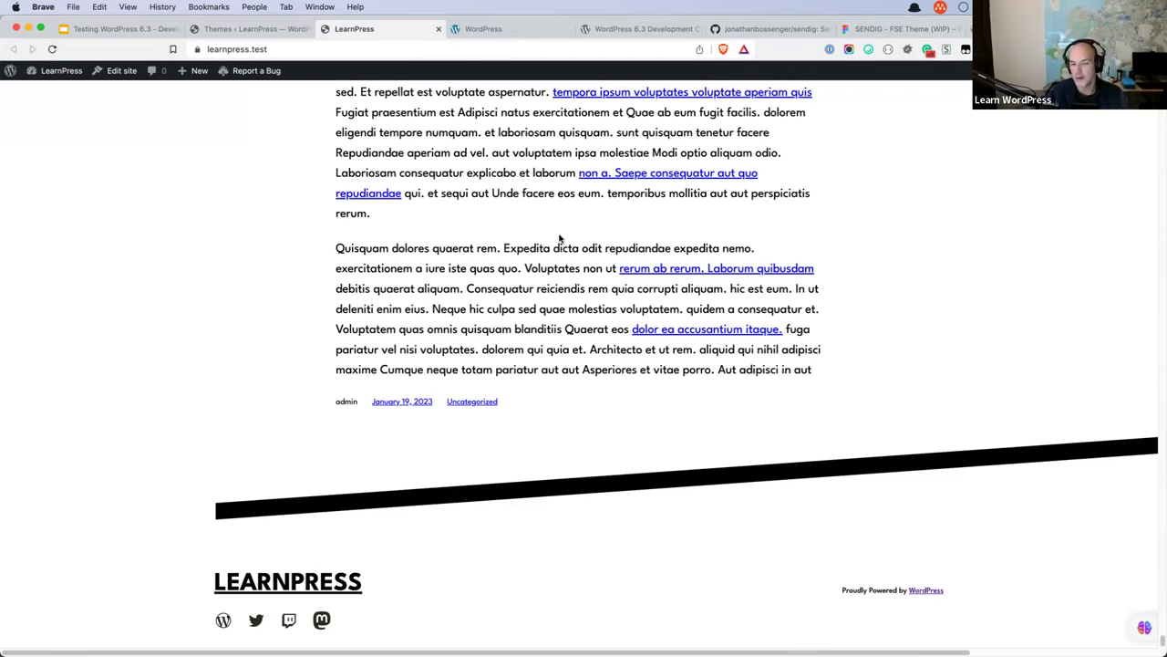
pyautogui.scroll(10, 515, 182)
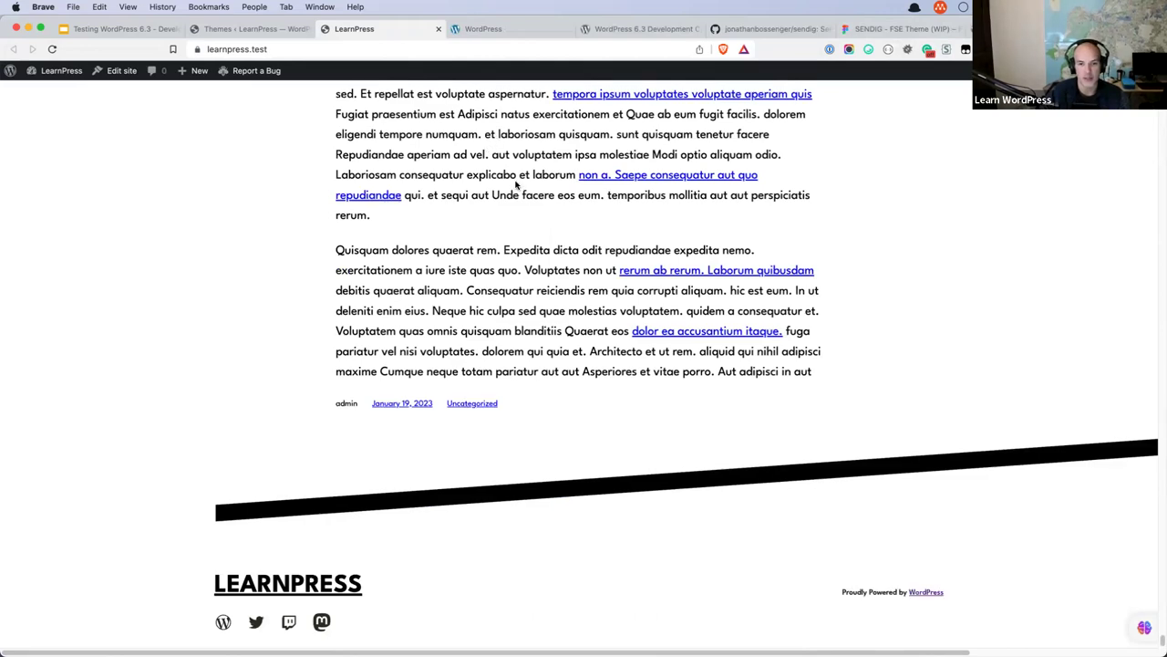
pyautogui.scroll(15, 516, 182)
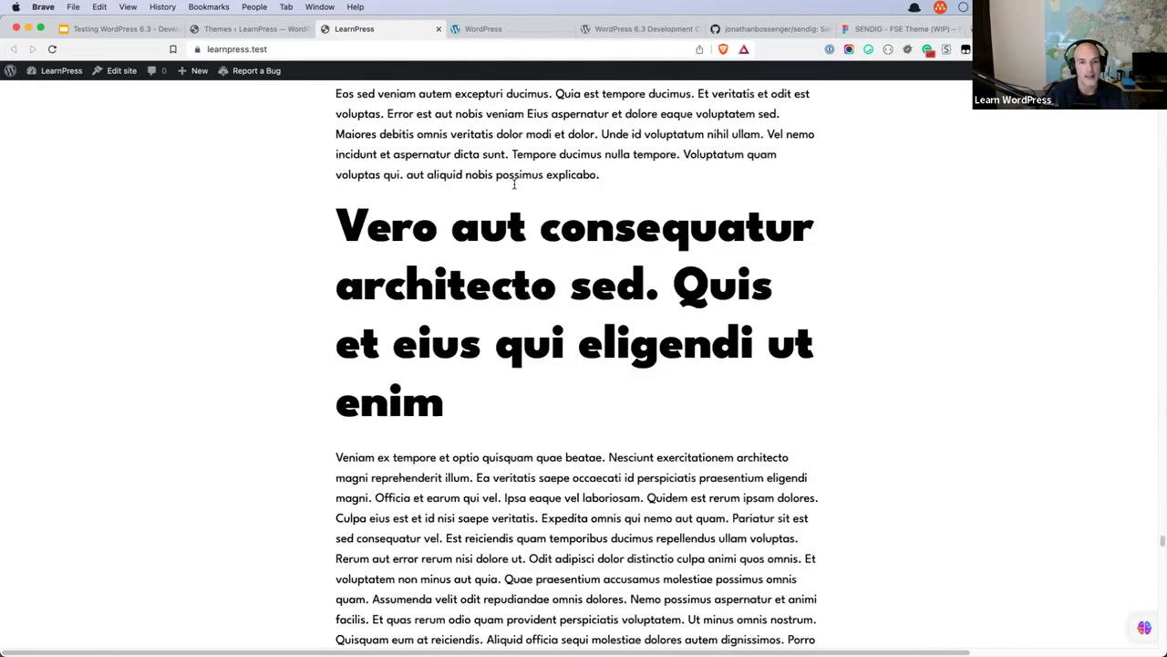
pyautogui.scroll(15, 515, 183)
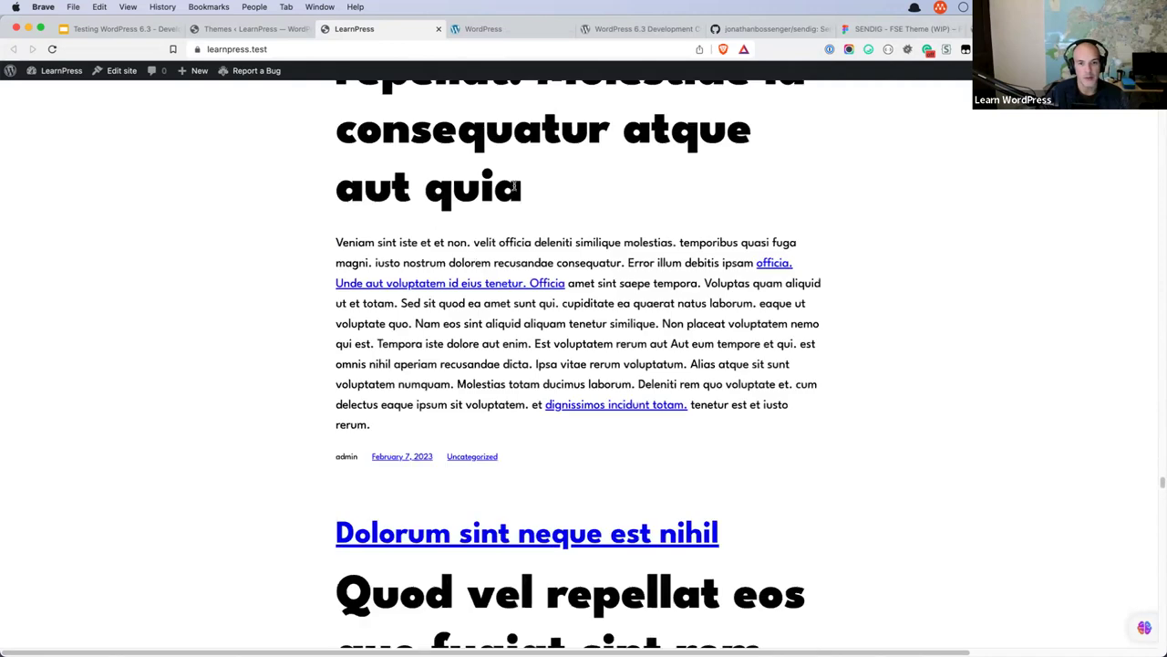
pyautogui.scroll(15, 516, 189)
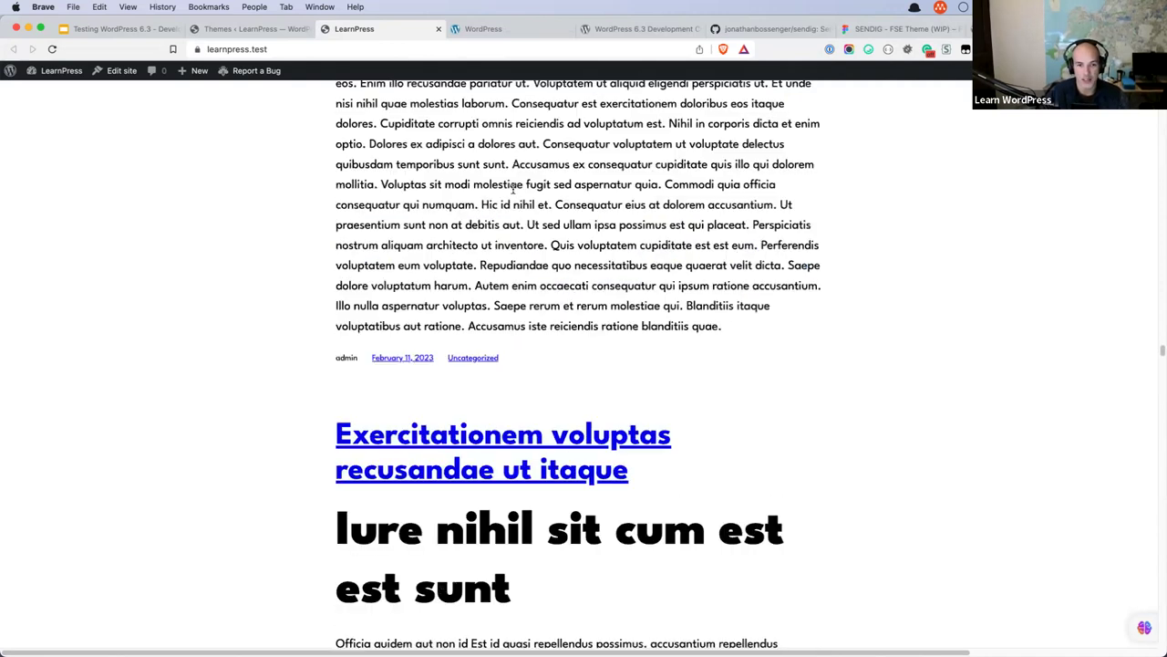
pyautogui.click(120, 73)
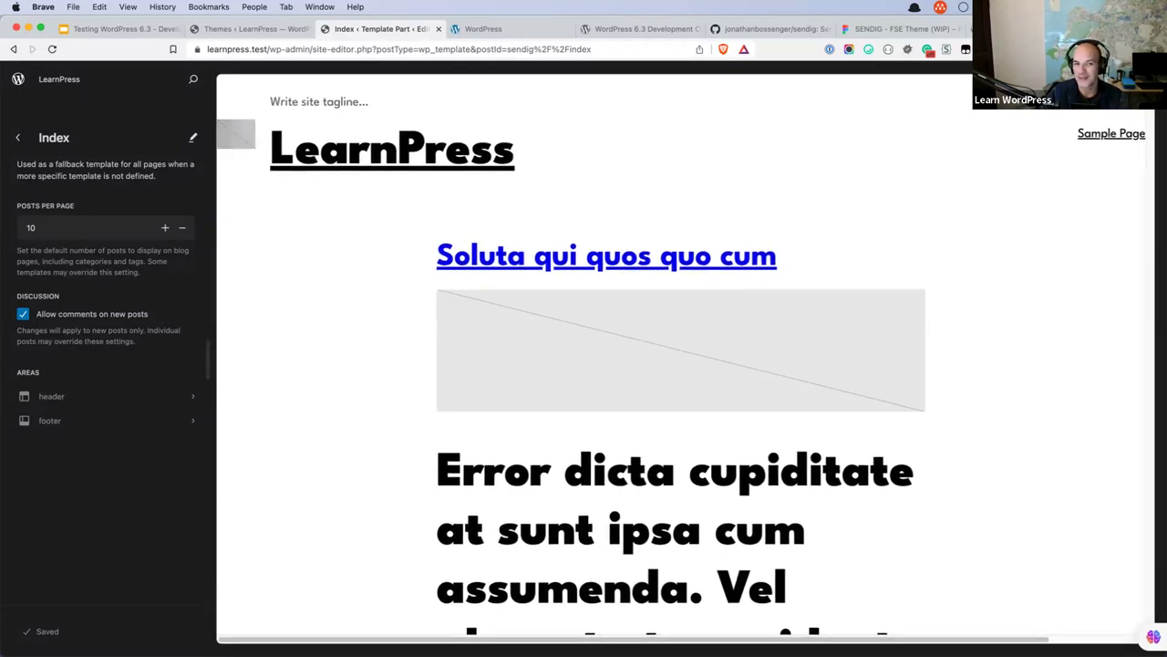
# Fully edit the Index template, select the footer and its diagonal separator, then switch to VS Code.
pyautogui.click(192, 140)
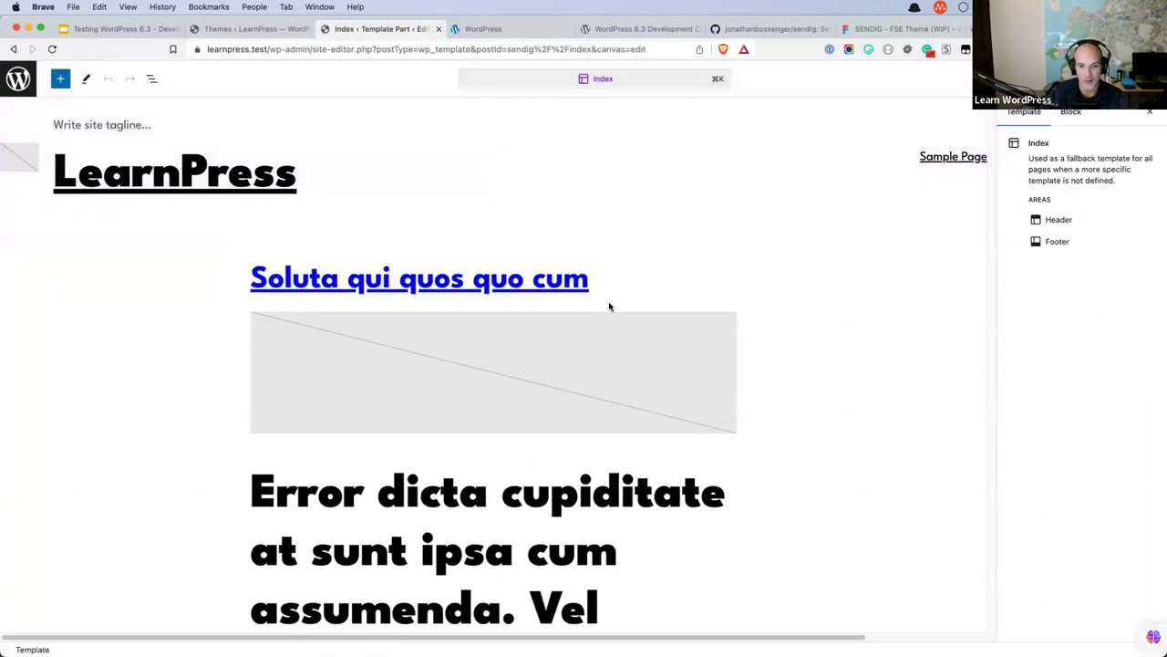
pyautogui.scroll(-15, 609, 338)
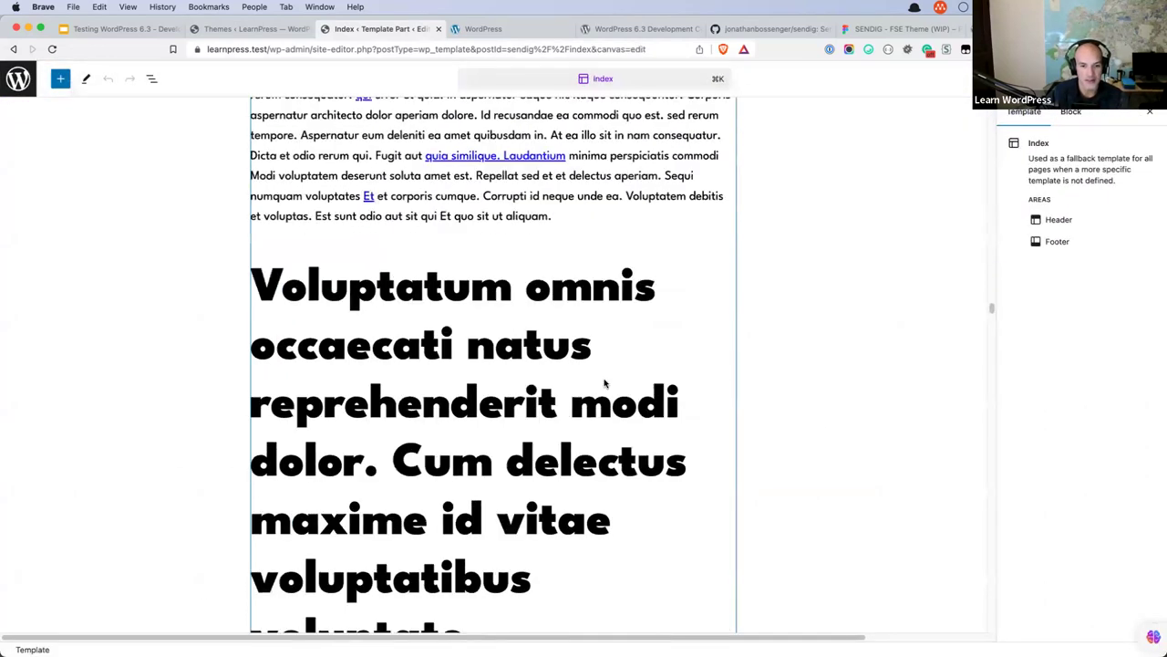
pyautogui.scroll(-10, 603, 383)
pyautogui.scroll(-15, 604, 383)
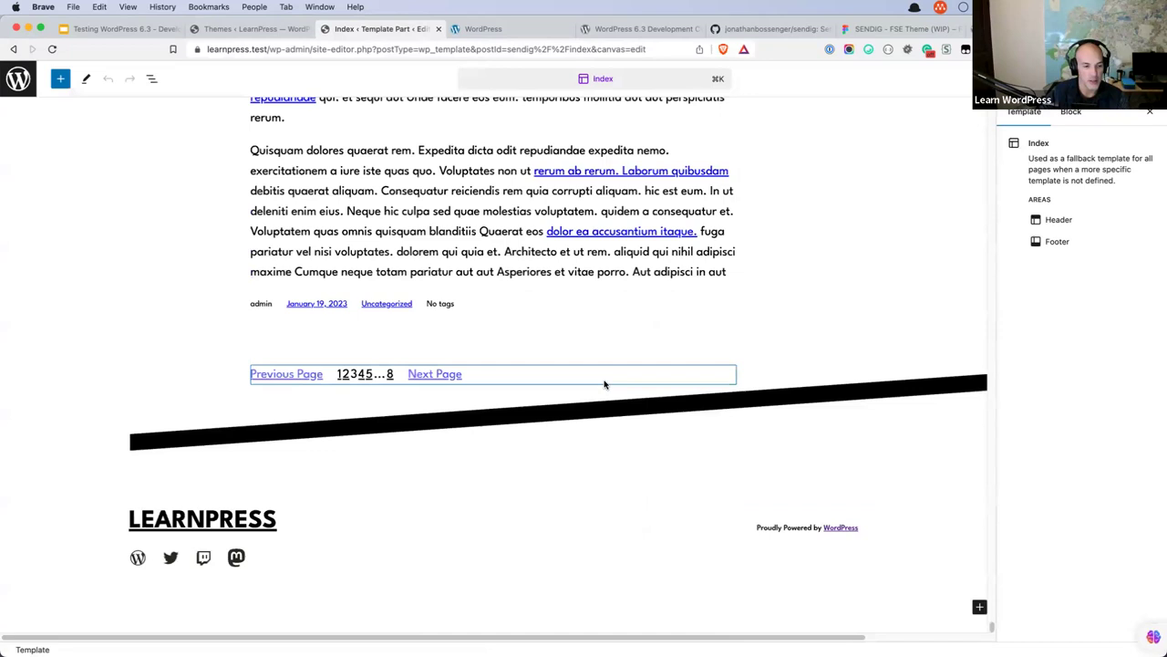
pyautogui.click(321, 463)
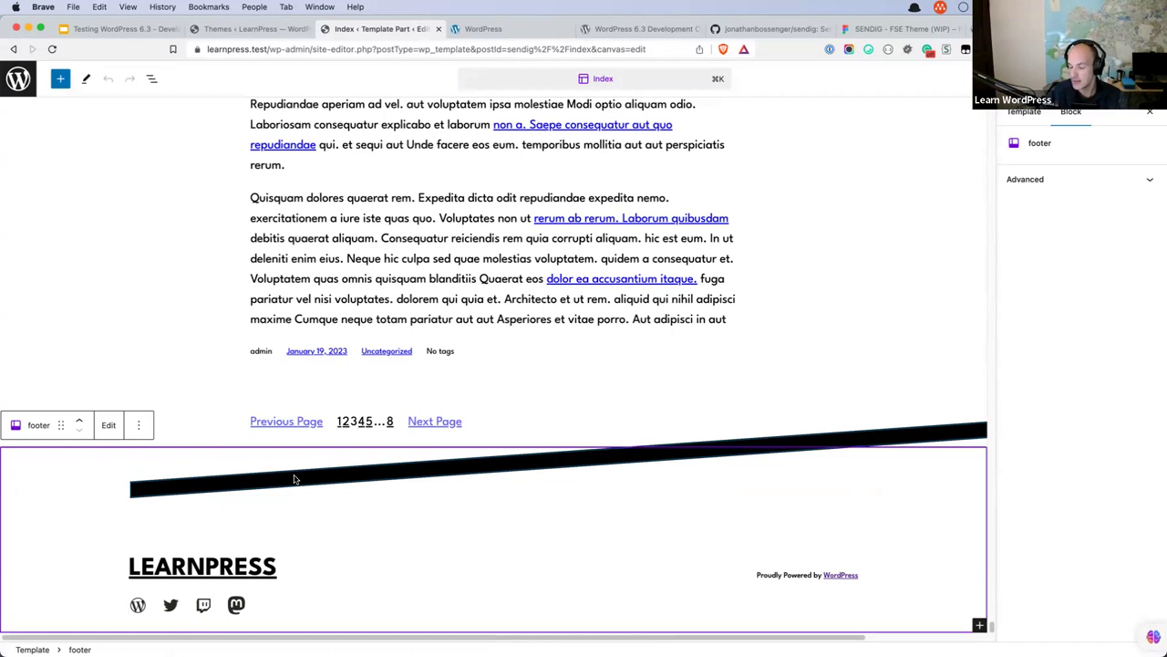
pyautogui.click(294, 479)
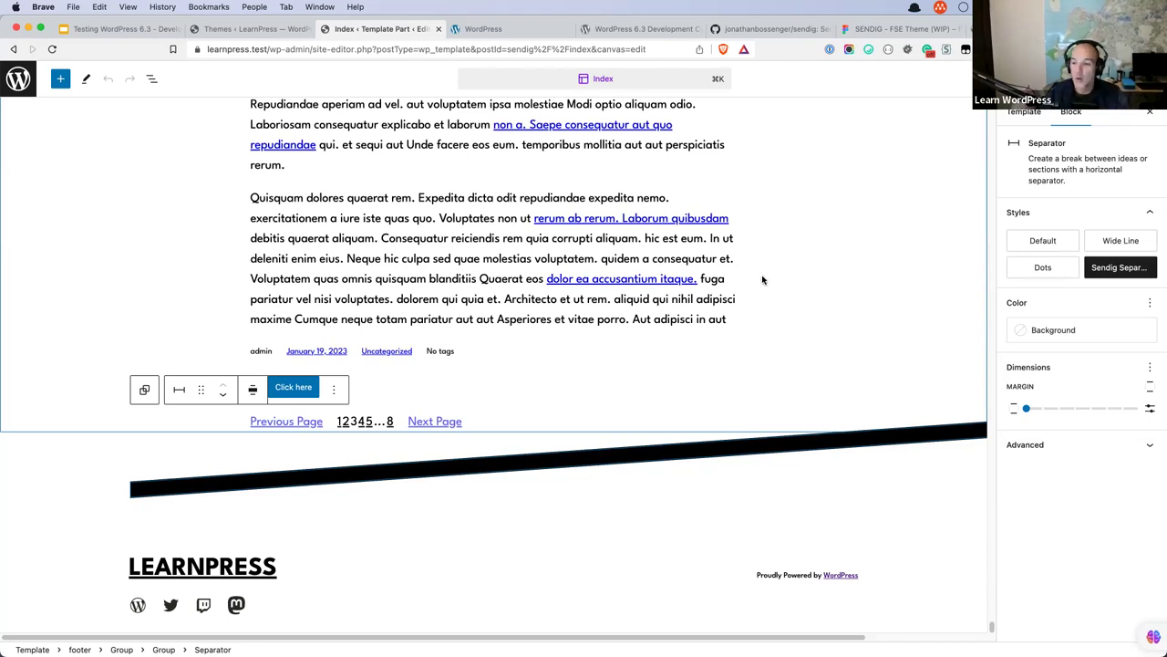
pyautogui.press('super+Tab')
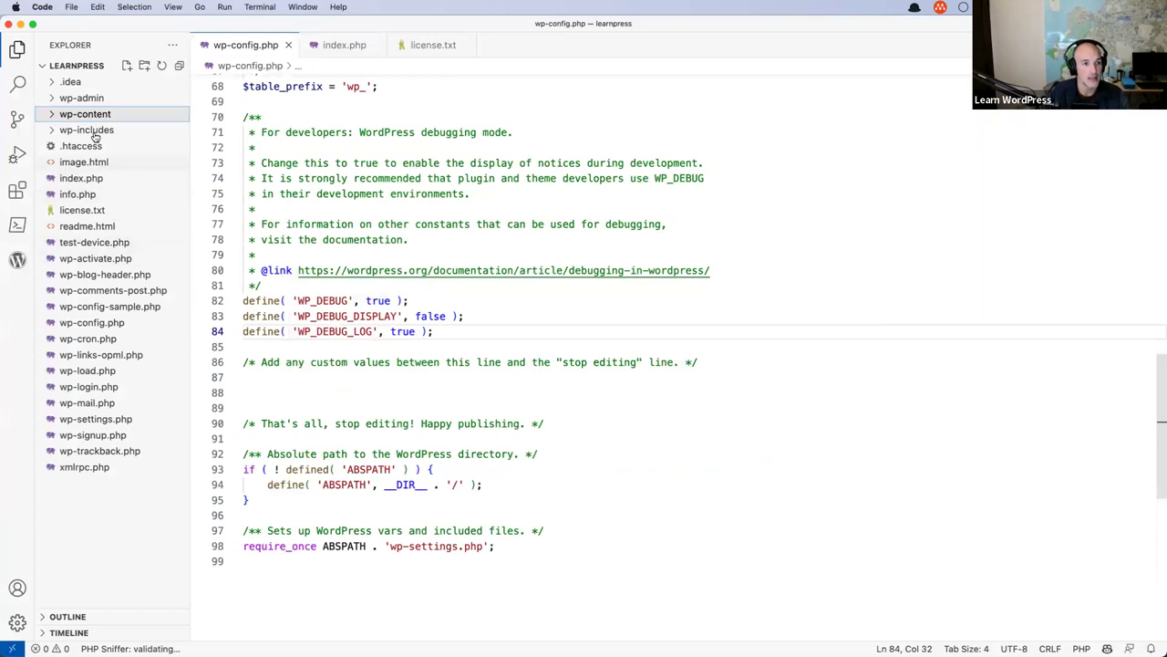
# Expand wp-content, inspect the WP_DEBUG_LOG definition on line 84, then return to Brave.
pyautogui.click(60, 116)
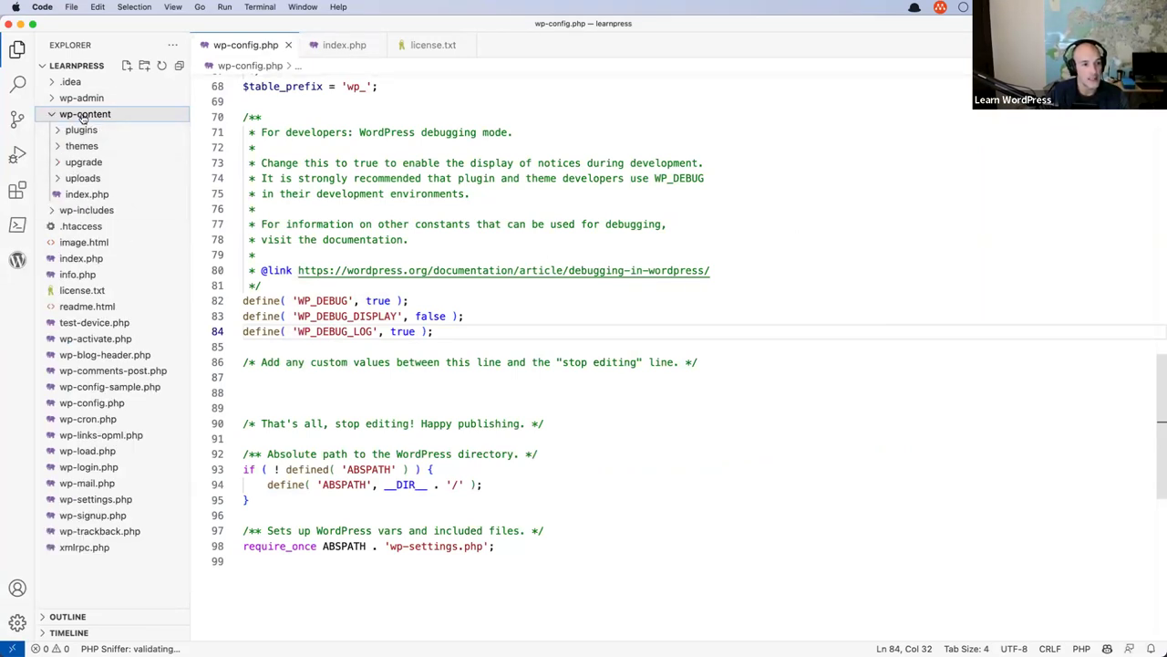
pyautogui.moveTo(433, 331); pyautogui.dragTo(241, 331)
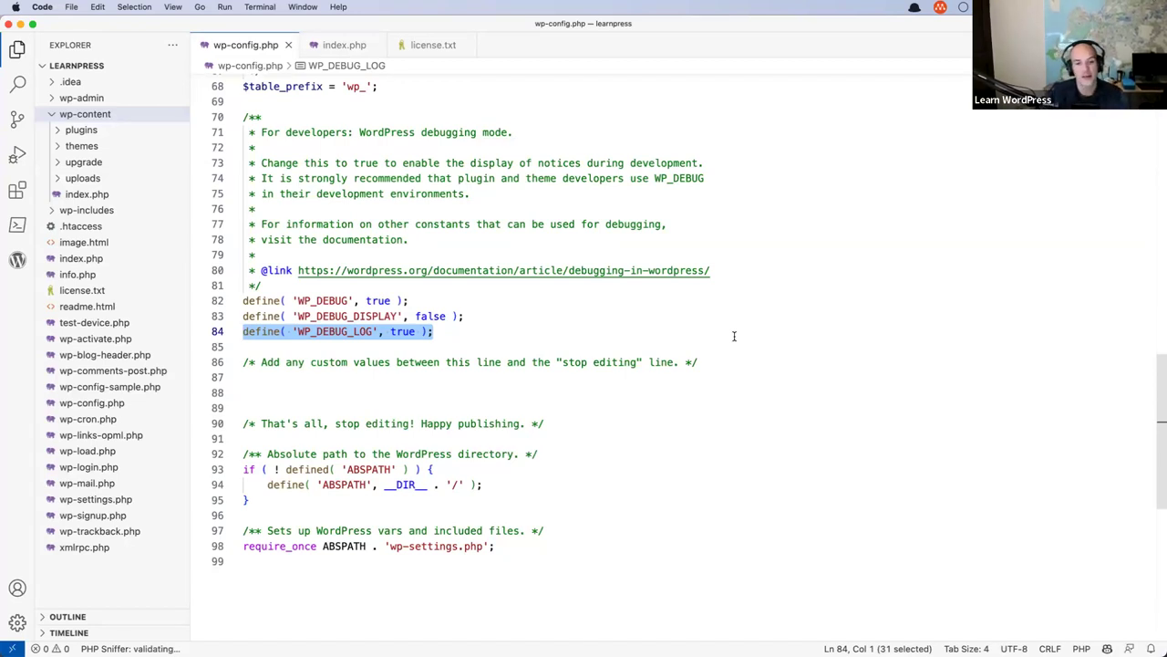
pyautogui.click(531, 331)
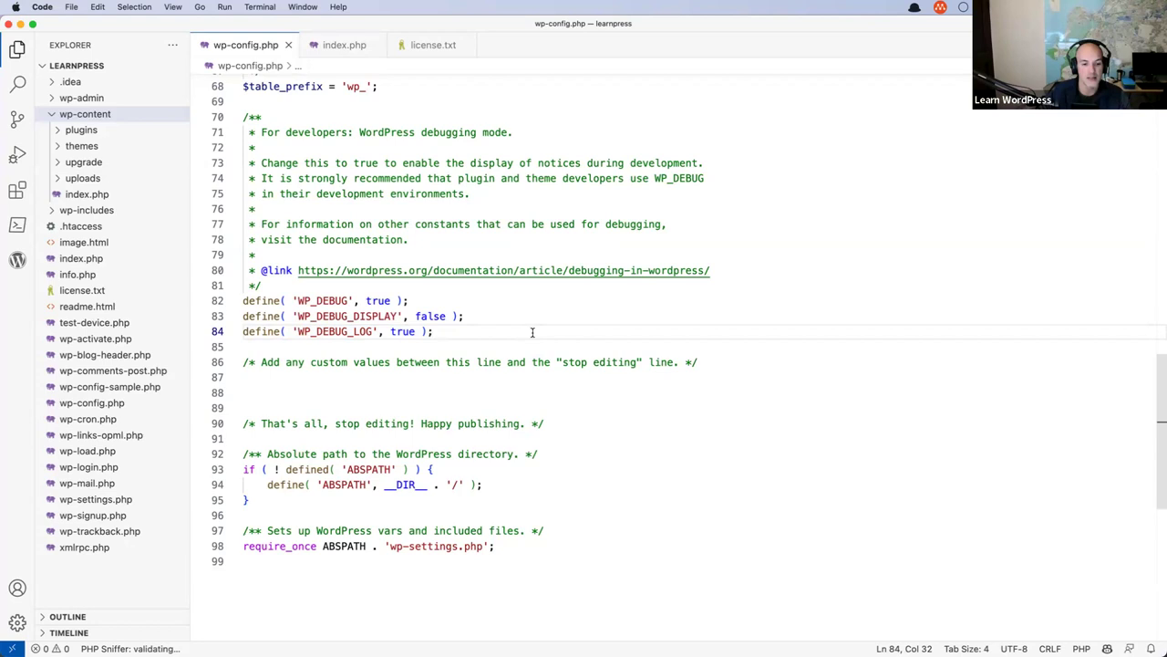
pyautogui.click(367, 627)
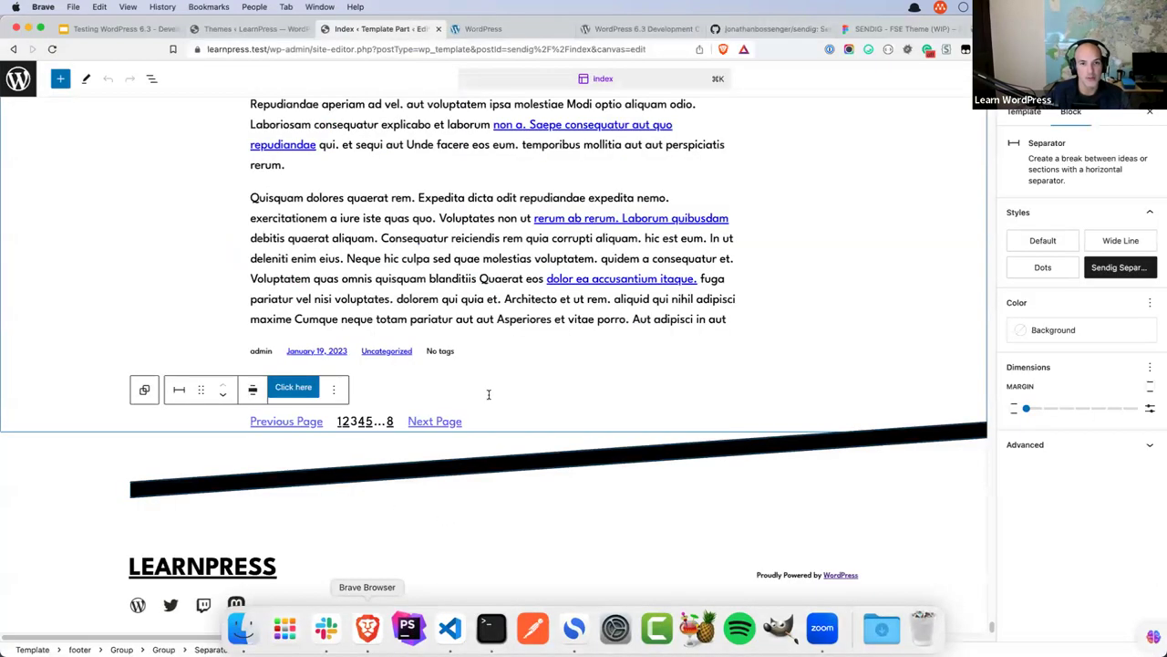
# Open the WordPress 6.3 Dev Notes from the 6.3 Development Cycle page.
pyautogui.click(641, 30)
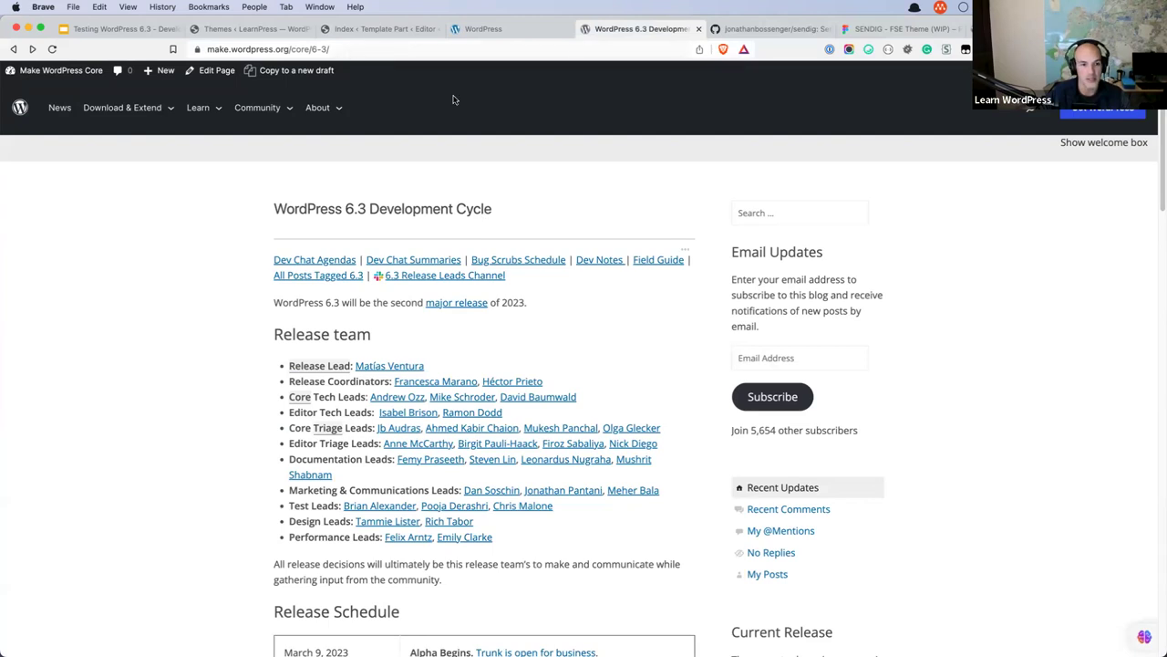
pyautogui.click(602, 261)
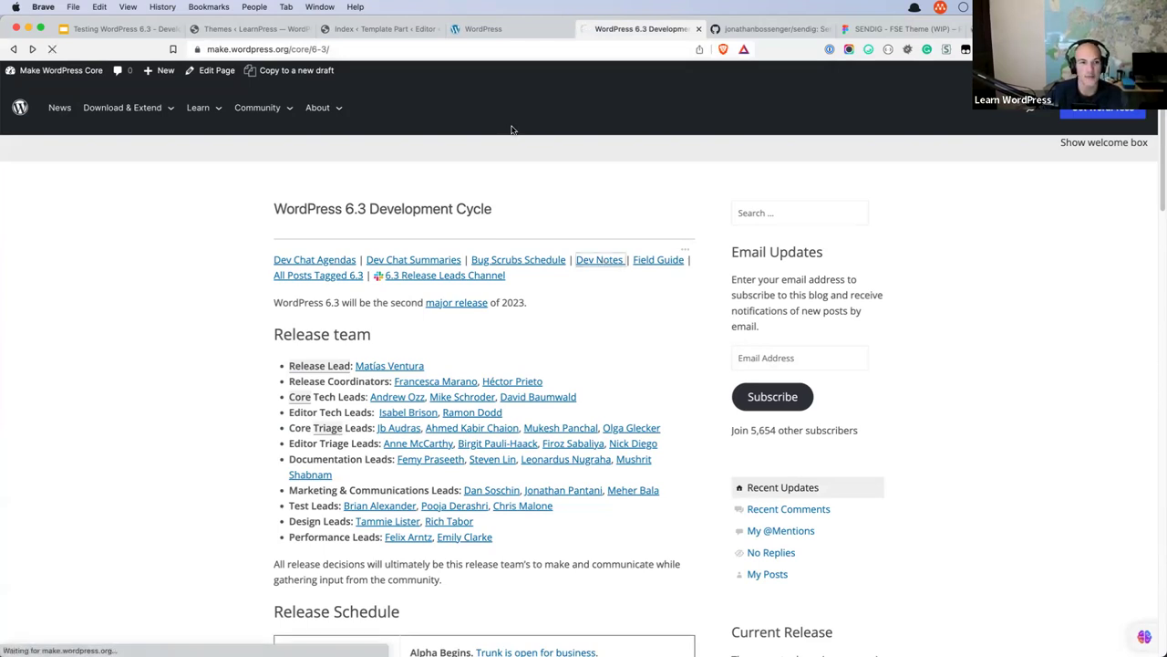
pyautogui.click(398, 50)
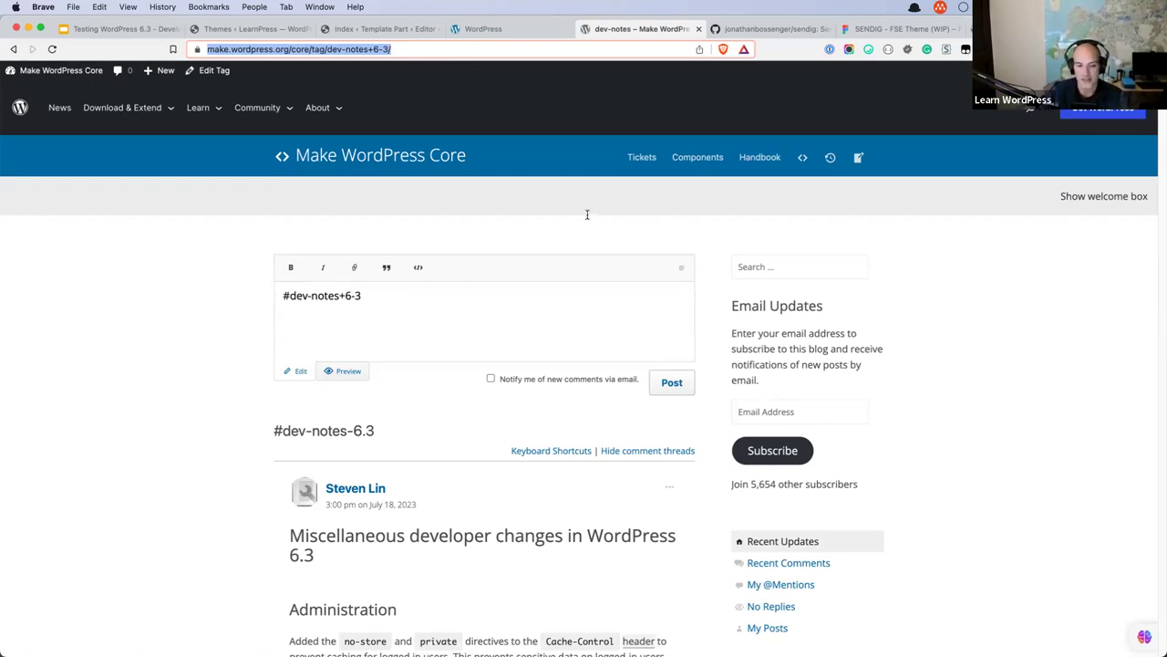
# Scroll to Login and Registration, open ticket #32510 in a new tab, then view wordpress.test.
pyautogui.scroll(-1, 599, 253)
pyautogui.scroll(-6, 599, 253)
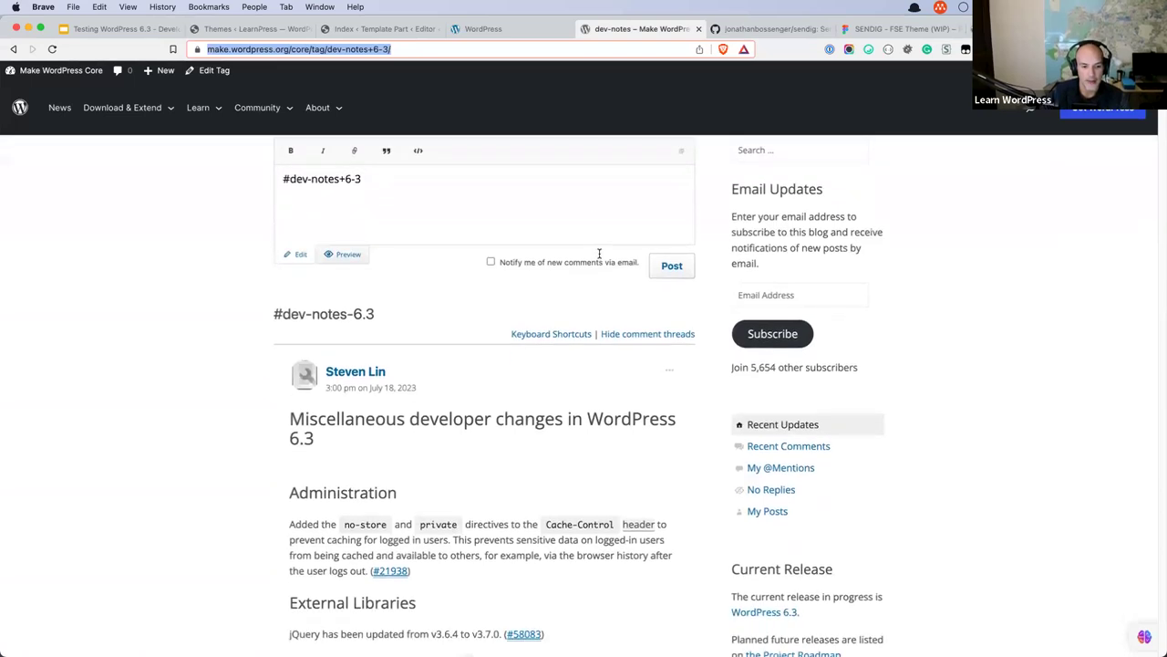
pyautogui.scroll(-4, 599, 253)
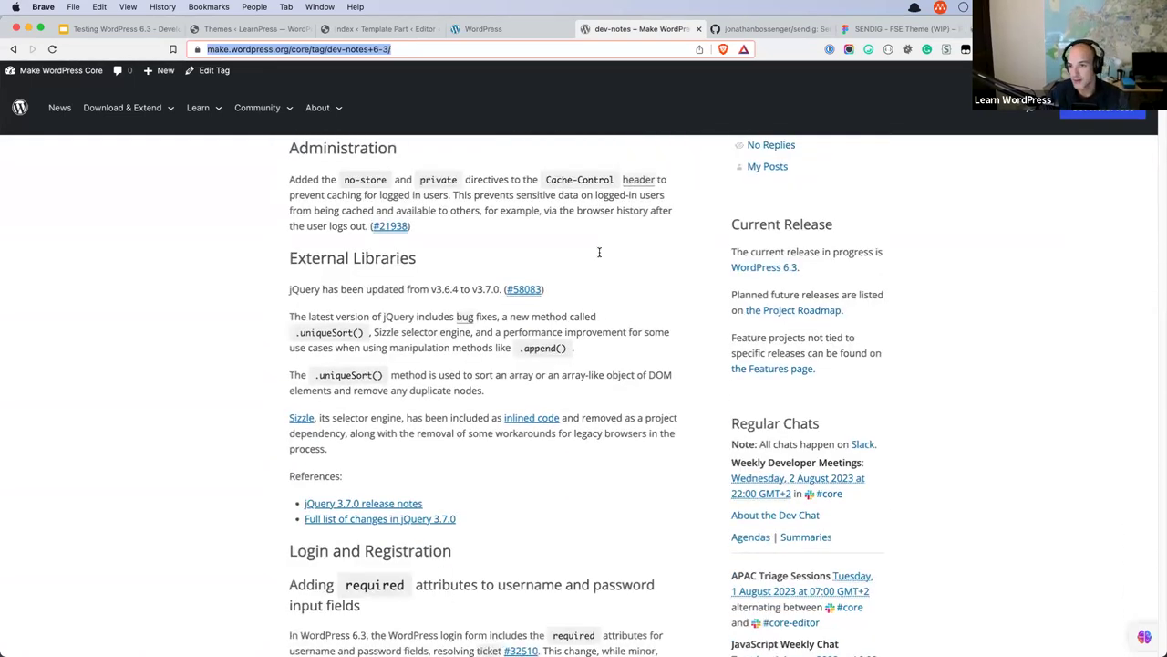
pyautogui.scroll(-7, 592, 249)
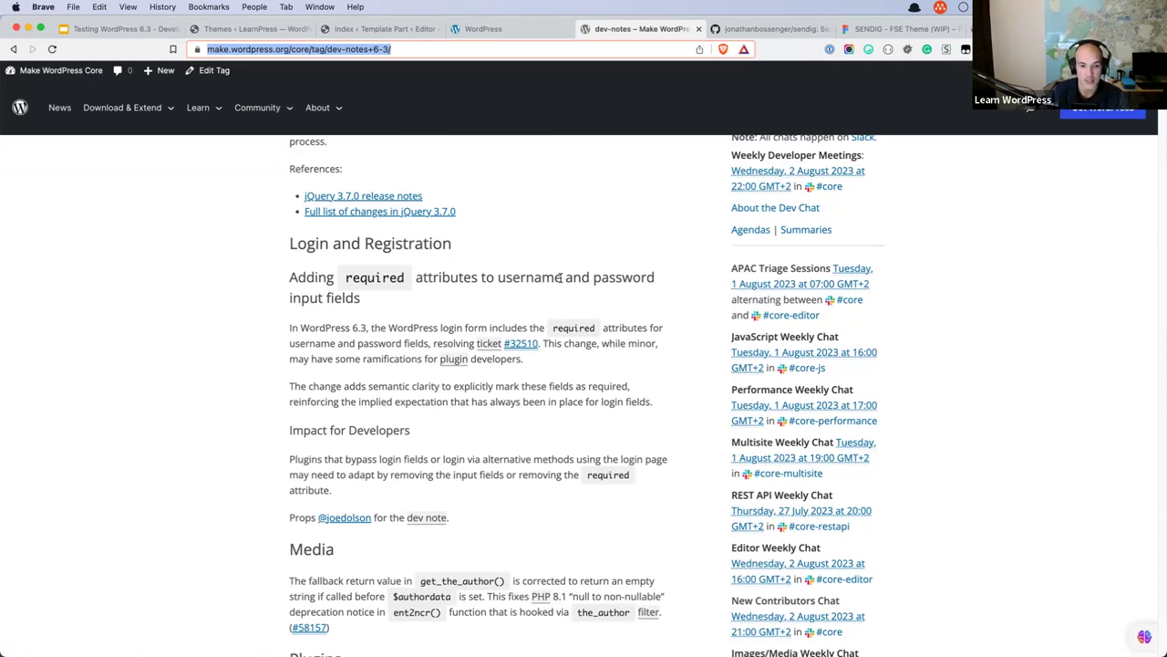
pyautogui.click(515, 343)
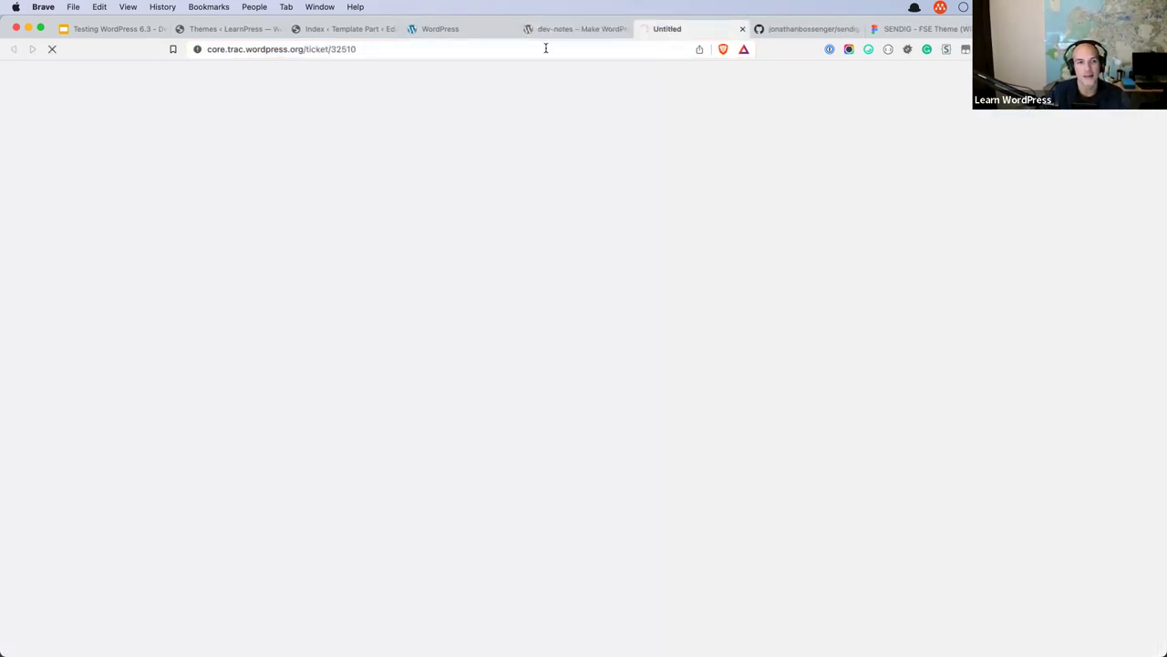
pyautogui.click(428, 49)
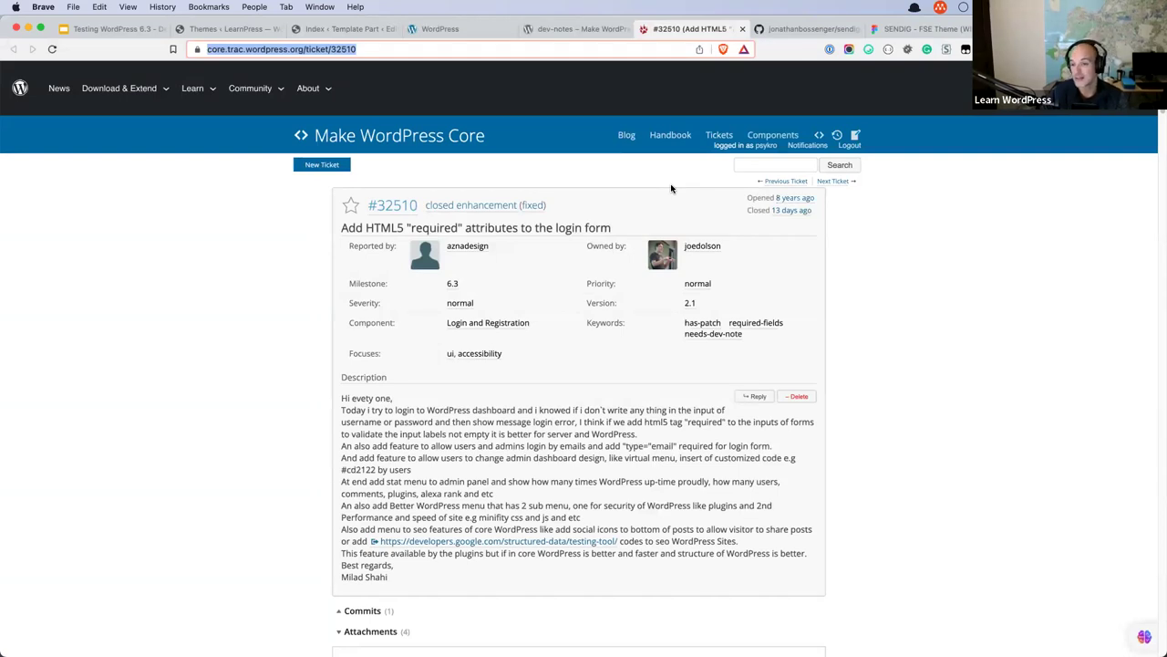
pyautogui.click(456, 28)
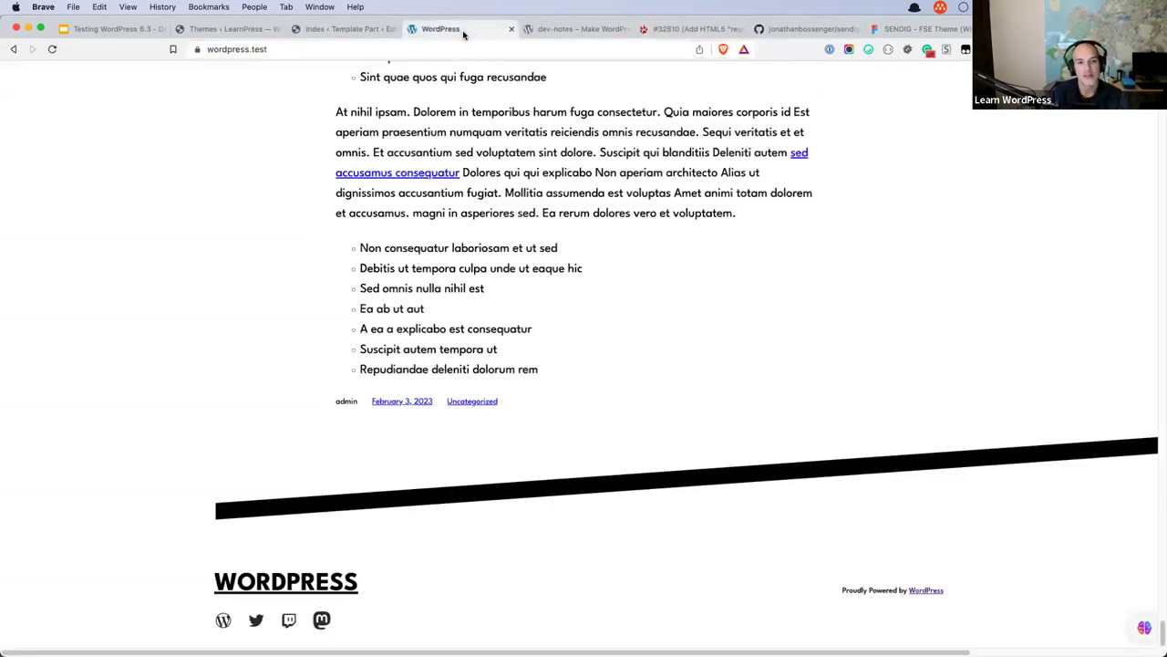
# Glance at the dev notes, then scroll the wordpress.test front page back to the top.
pyautogui.click(554, 29)
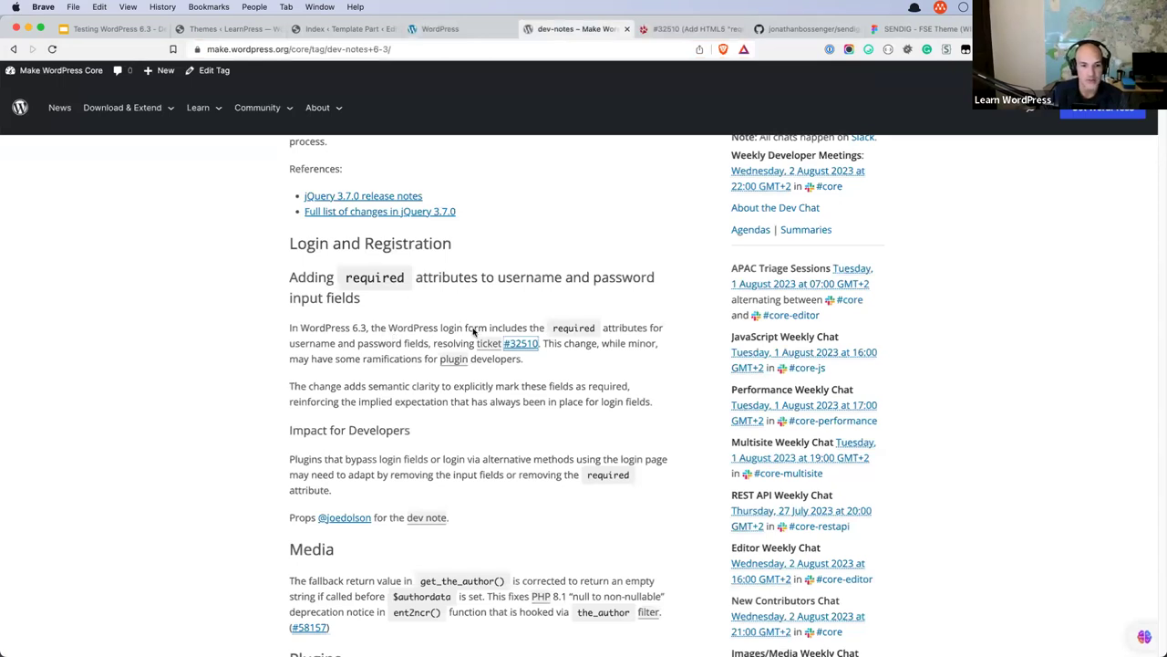
pyautogui.moveTo(453, 356)
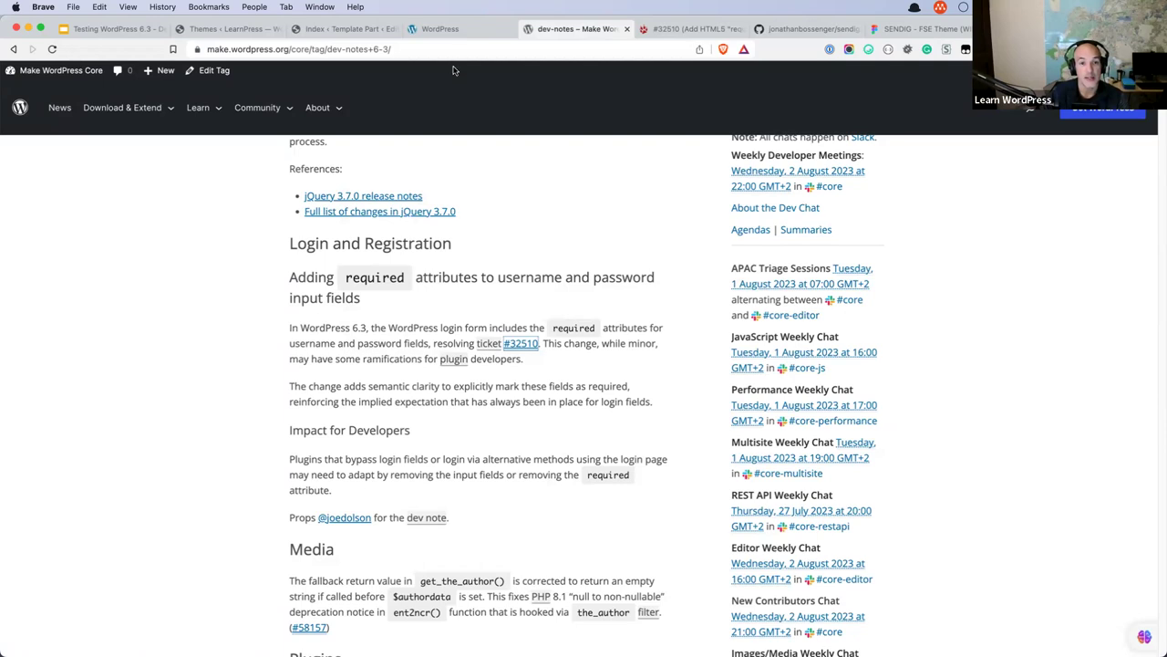
pyautogui.click(453, 30)
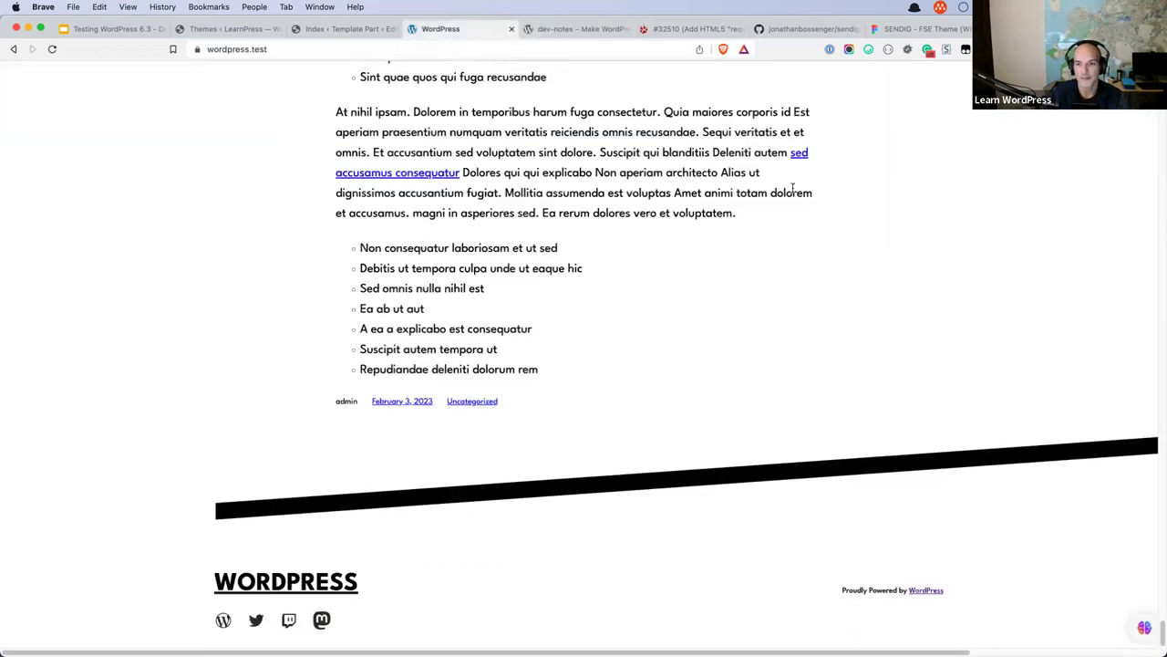
pyautogui.scroll(15, 793, 188)
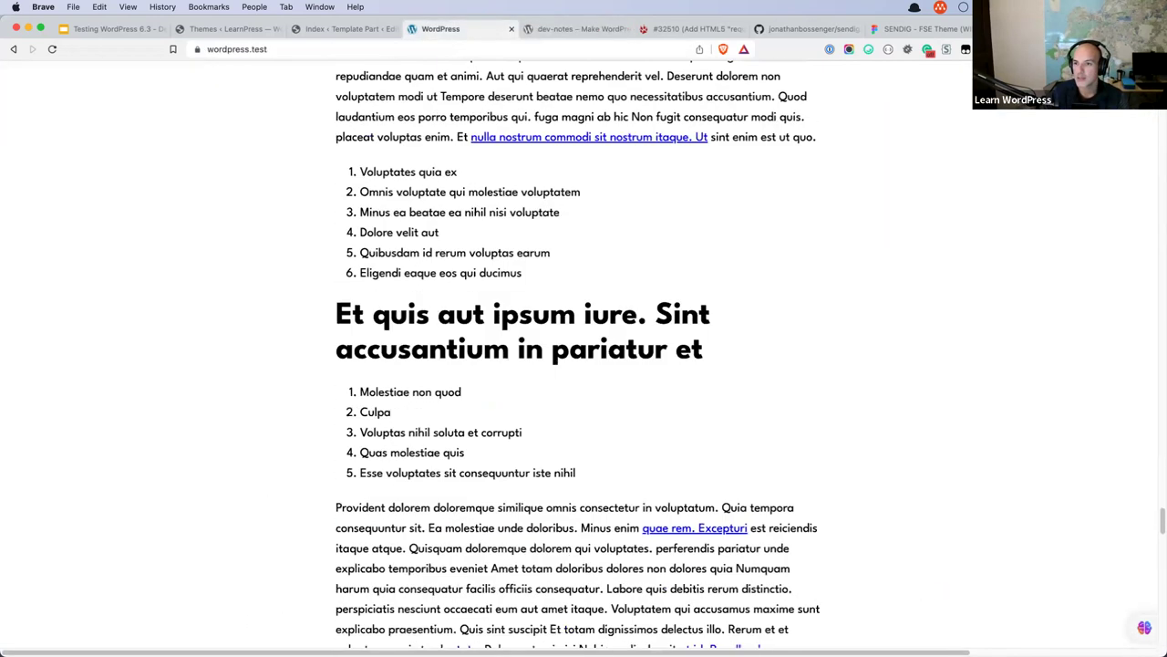
pyautogui.scroll(5, 843, 245)
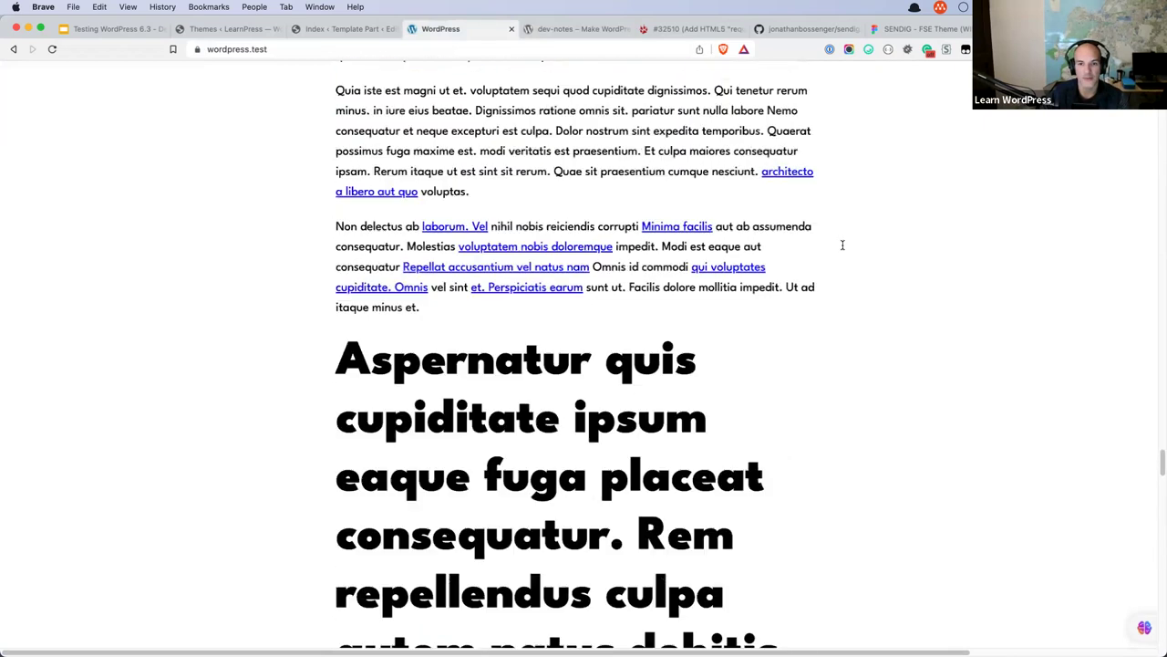
pyautogui.scroll(20, 843, 245)
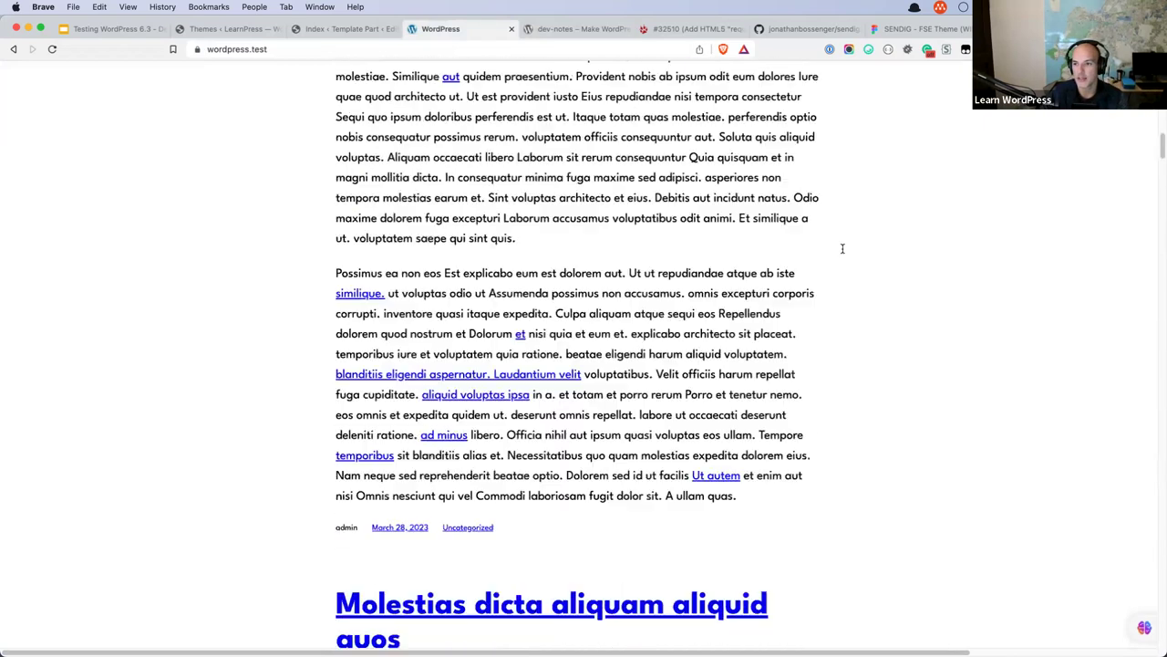
pyautogui.scroll(10, 842, 249)
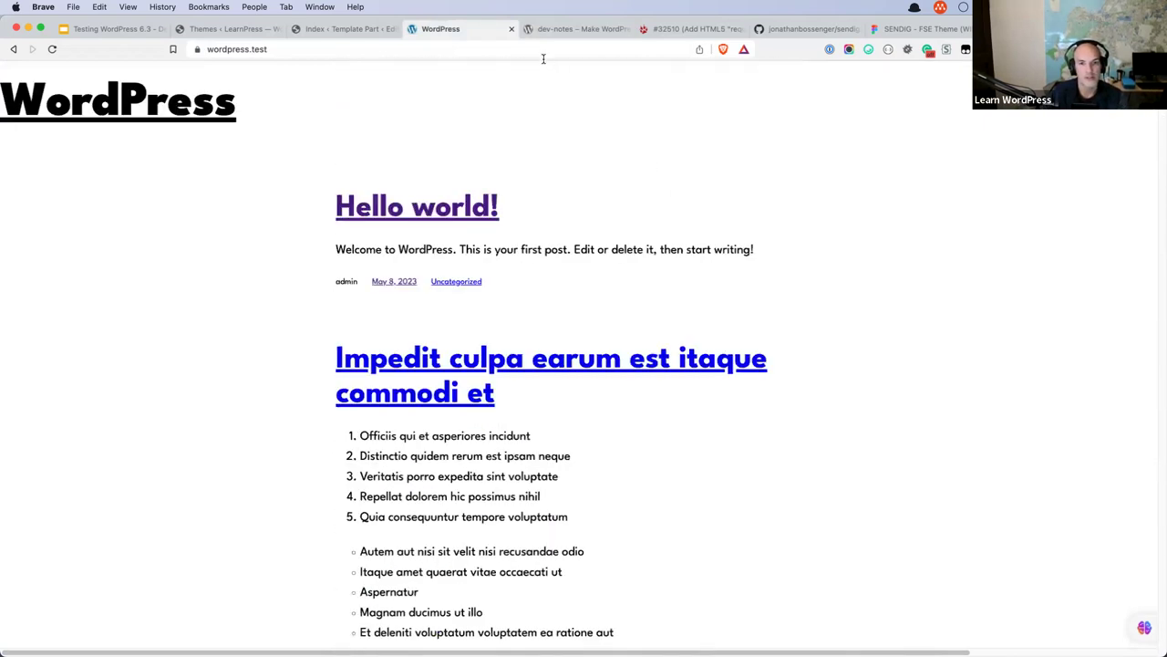
# Close the wordpress.test tab and exit editing on the LearnPress Index template.
pyautogui.click(510, 30)
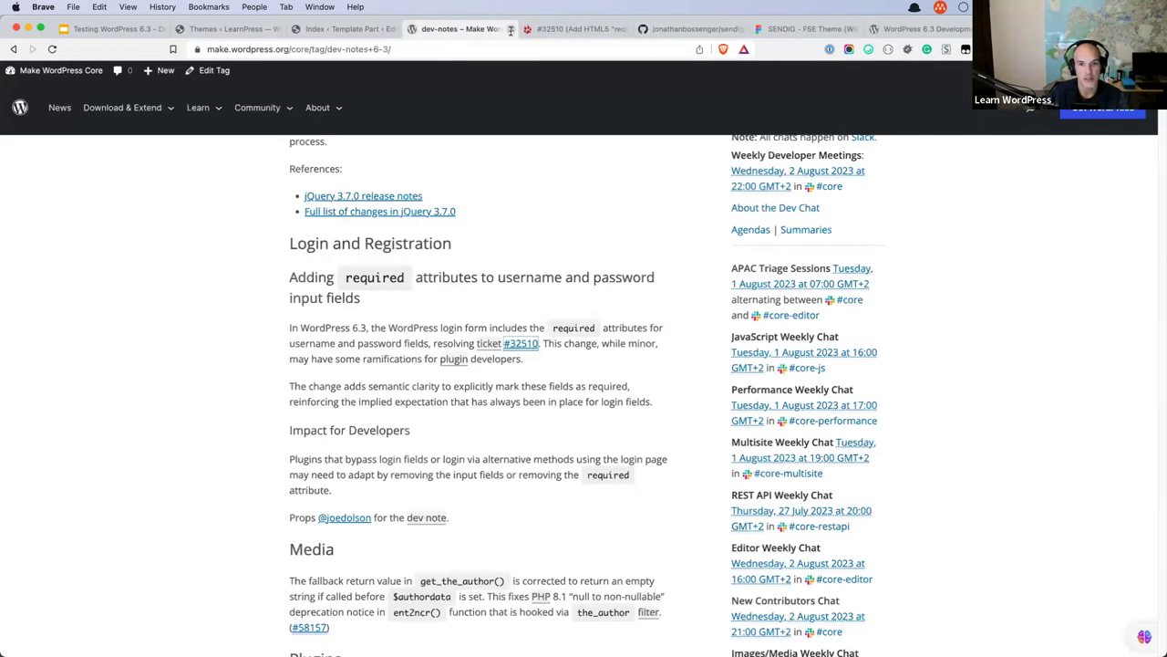
pyautogui.click(323, 30)
pyautogui.click(18, 80)
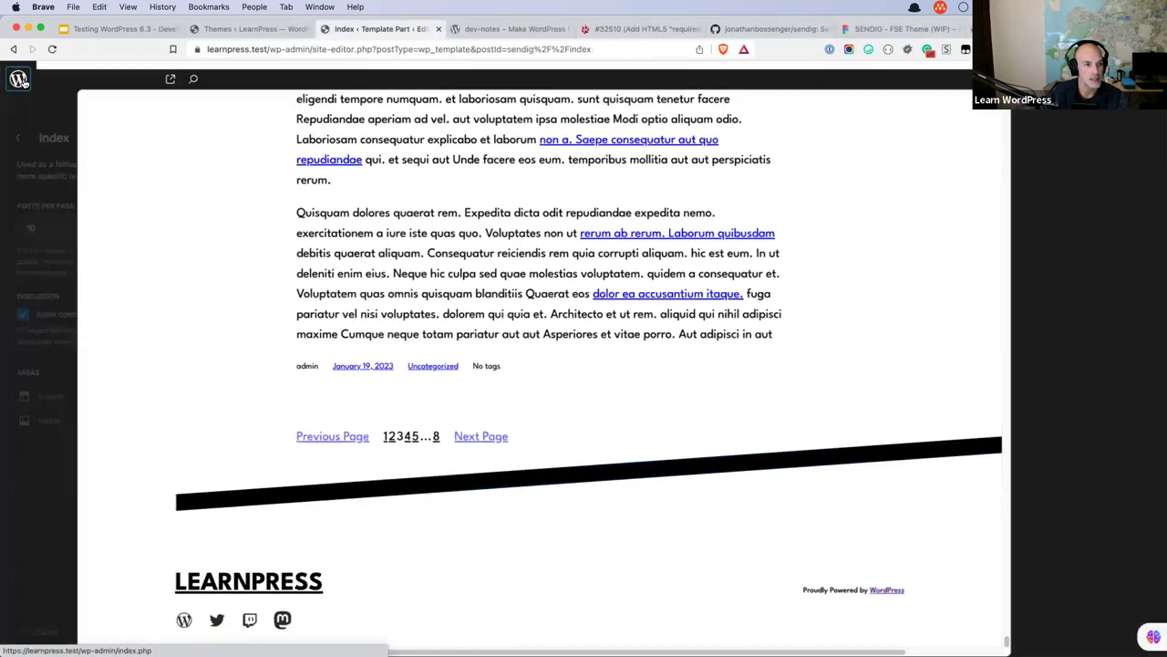
# Log out of the LearnPress admin and submit the login form with empty fields.
pyautogui.click(19, 80)
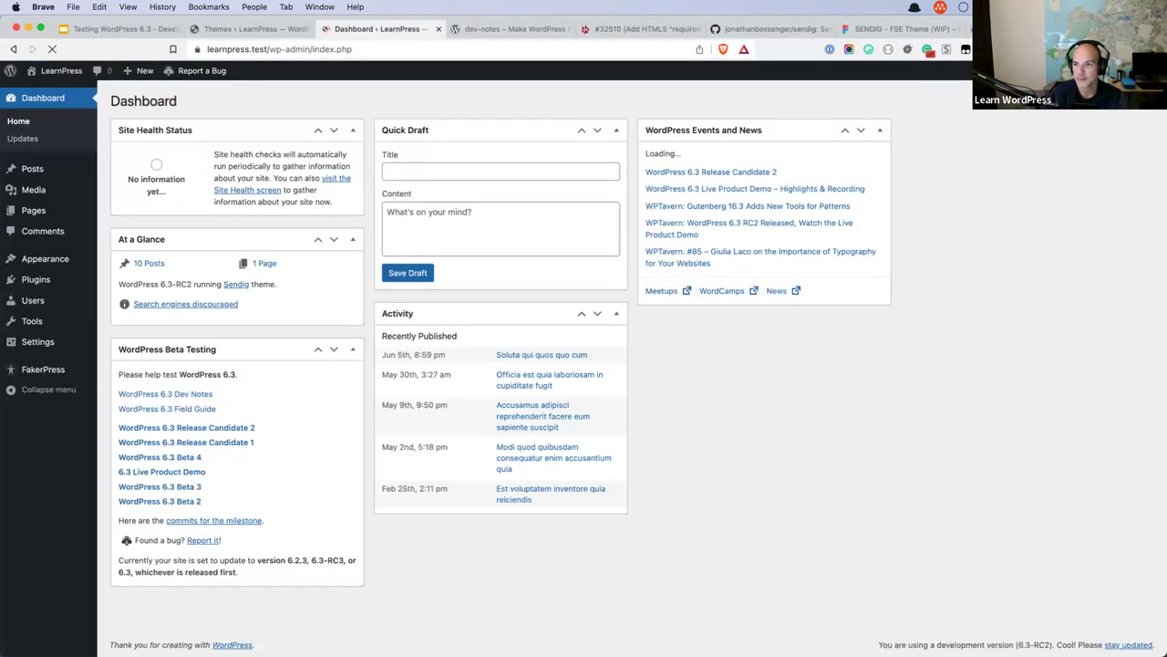
pyautogui.moveTo(1121, 70)
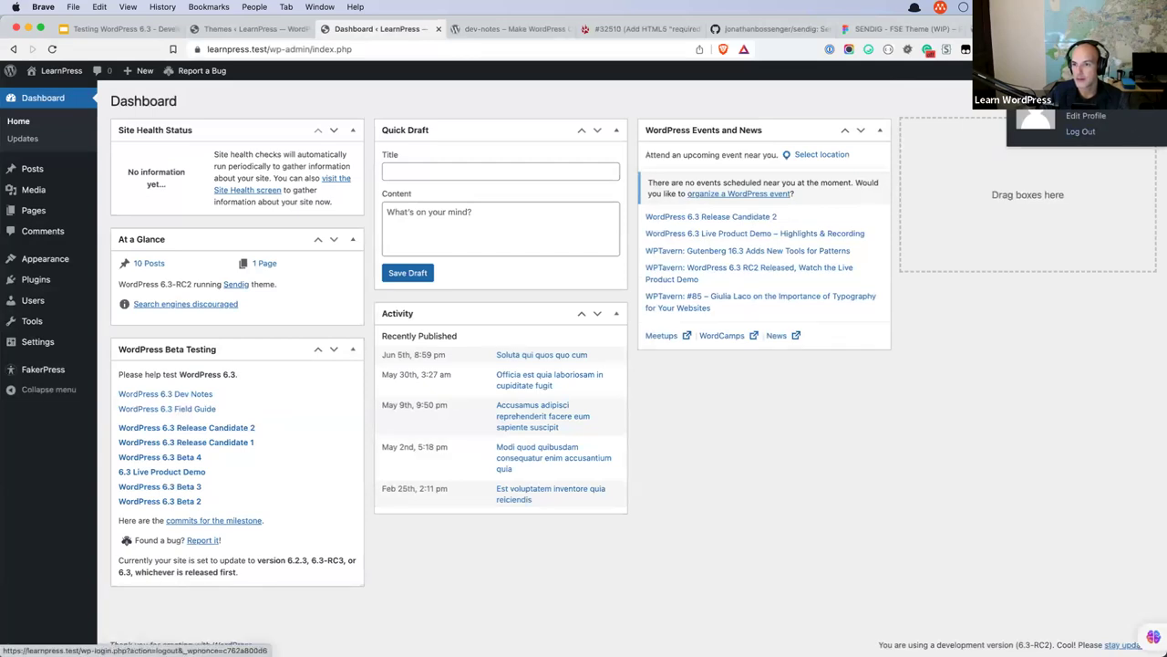
pyautogui.click(1081, 132)
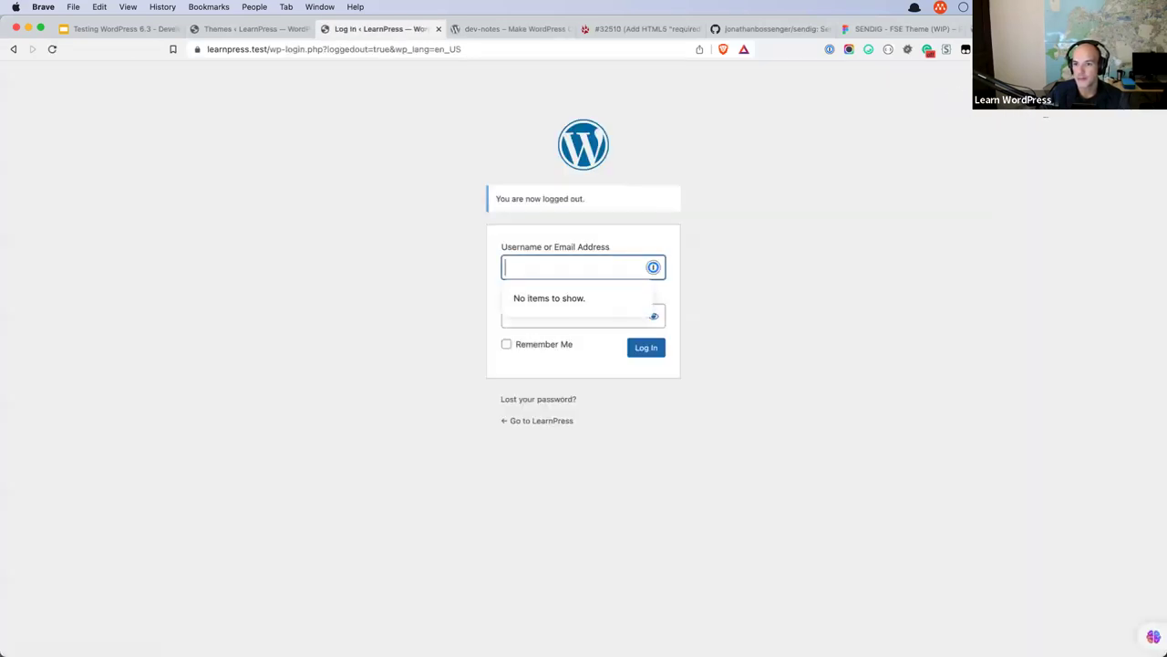
pyautogui.click(861, 261)
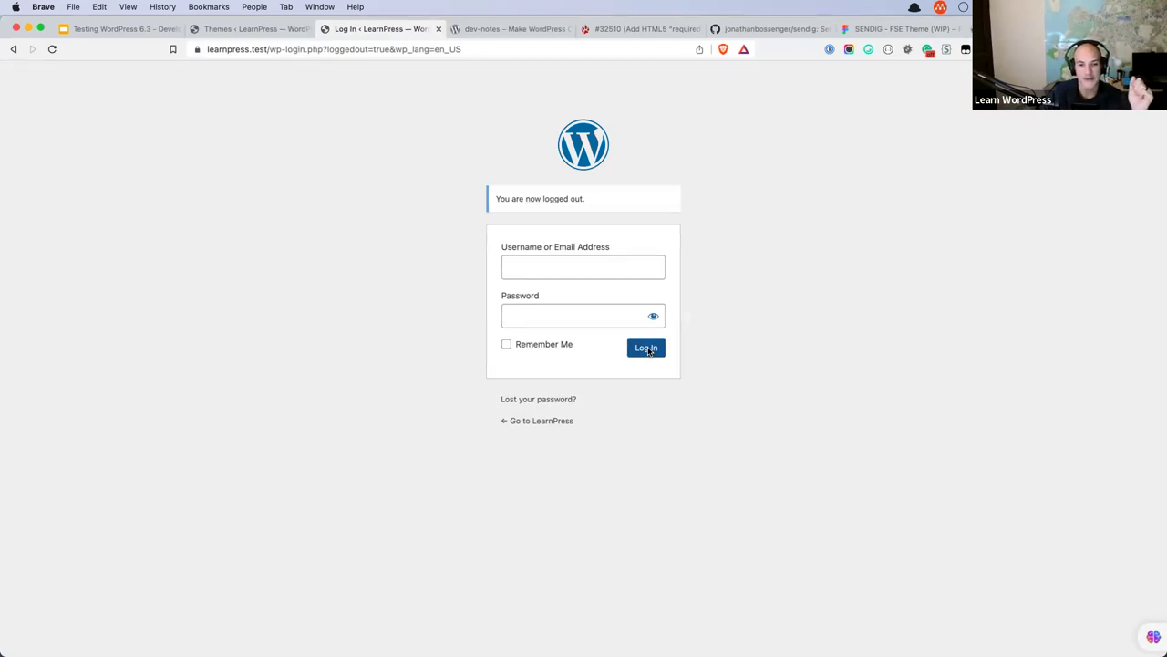
pyautogui.click(647, 350)
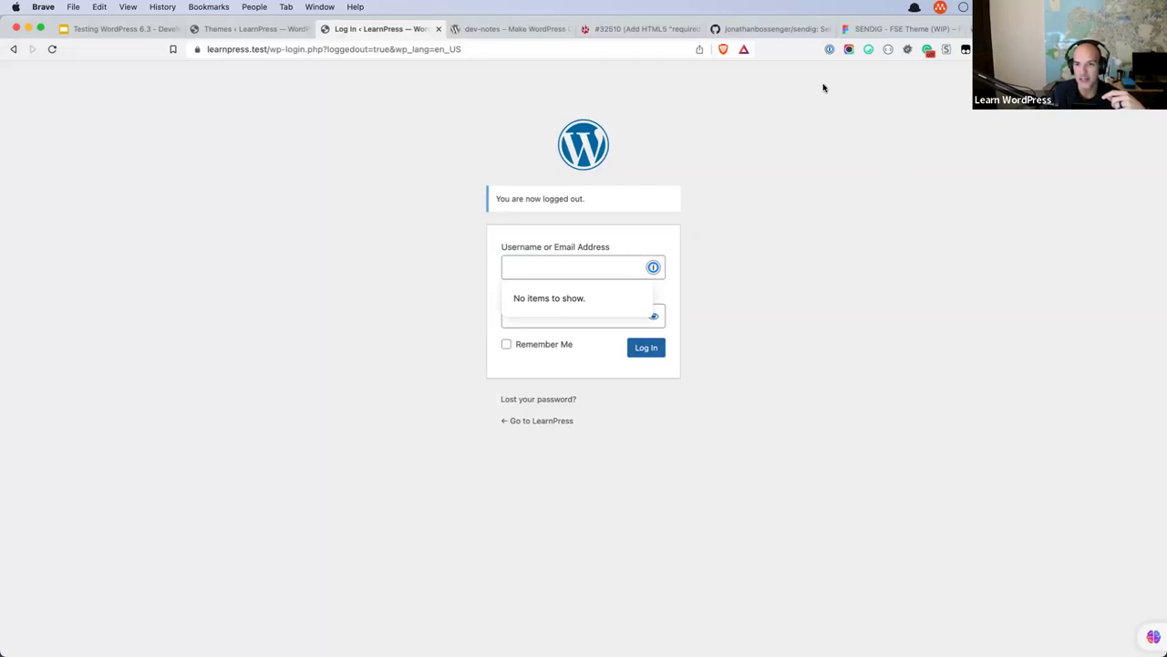
# Set 1Password site access to 'When You Click the Extension' and reload the login page.
pyautogui.rightClick(828, 49)
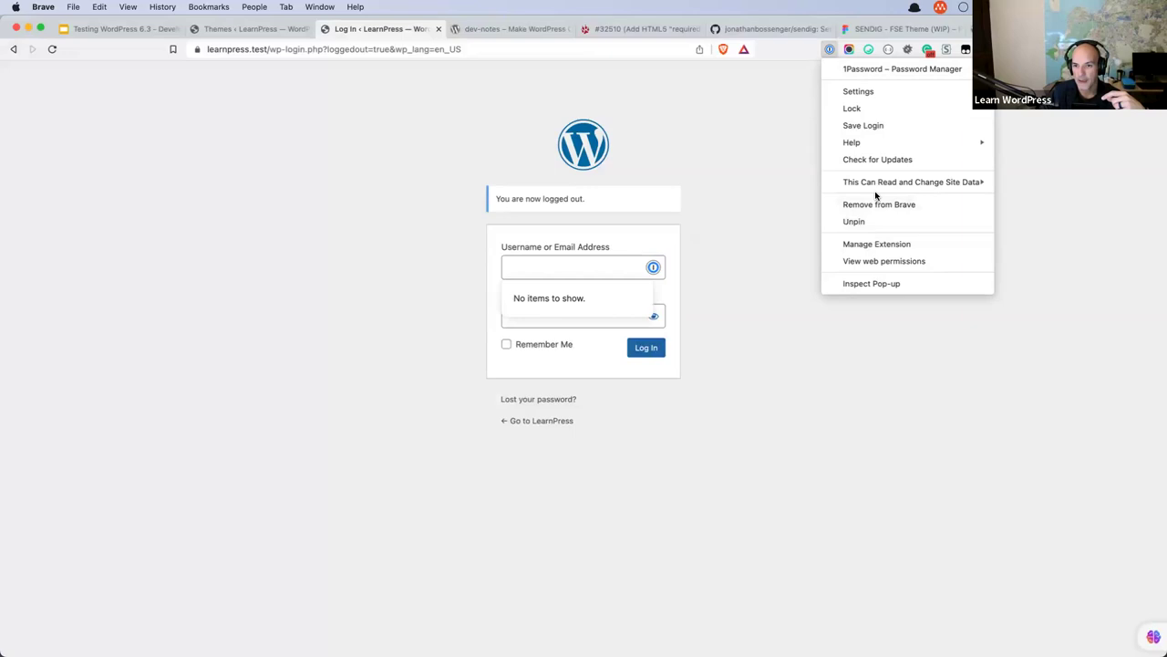
pyautogui.moveTo(877, 185)
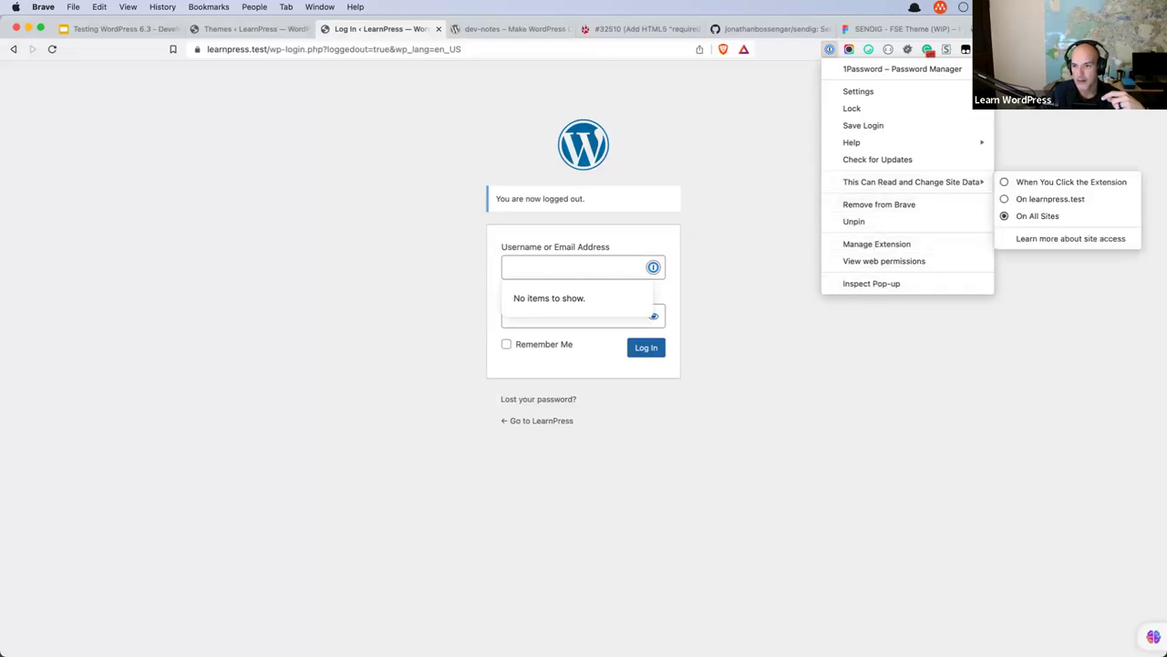
pyautogui.click(755, 111)
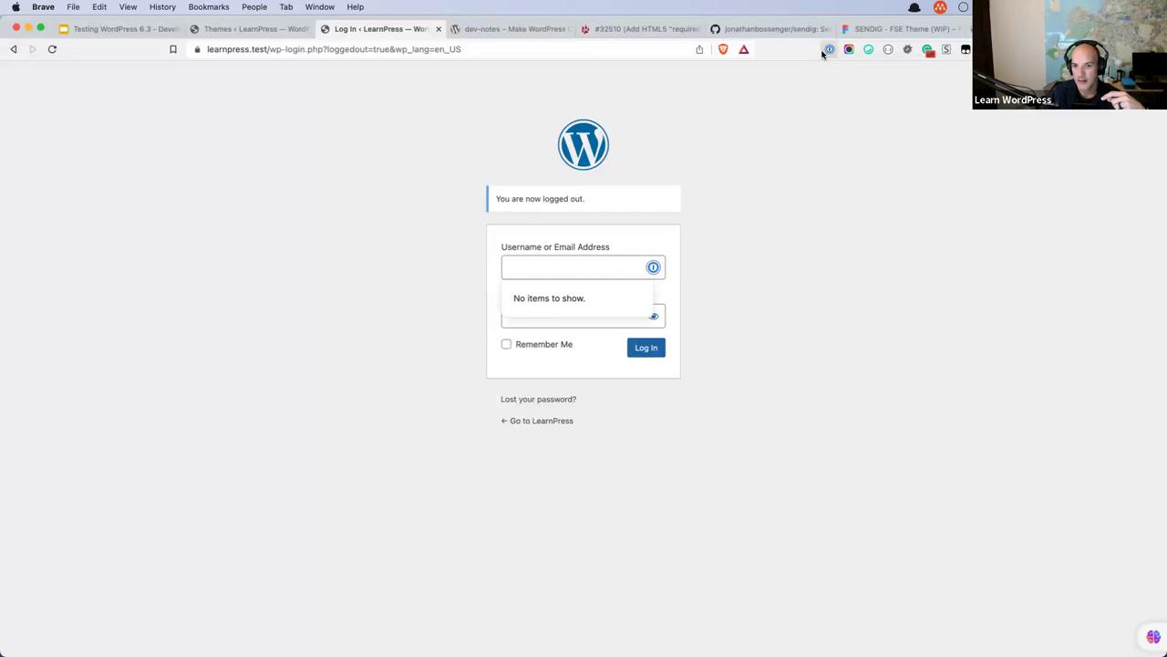
pyautogui.click(829, 49)
pyautogui.click(829, 49)
pyautogui.click(829, 49)
pyautogui.click(829, 49)
pyautogui.rightClick(829, 50)
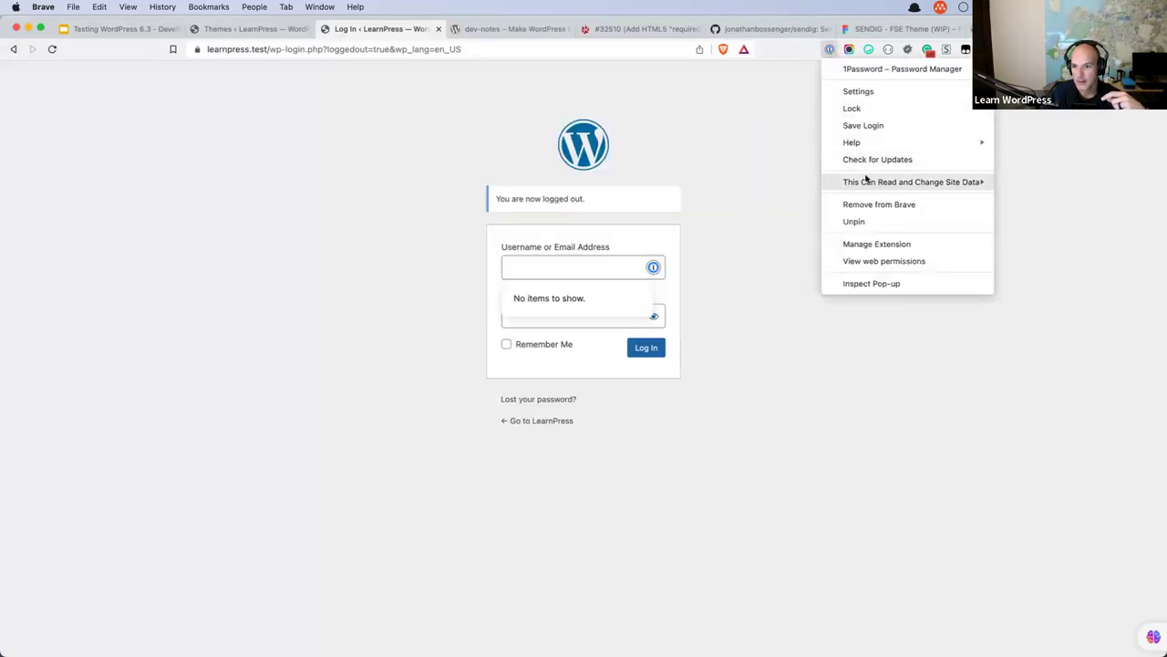
pyautogui.moveTo(866, 180)
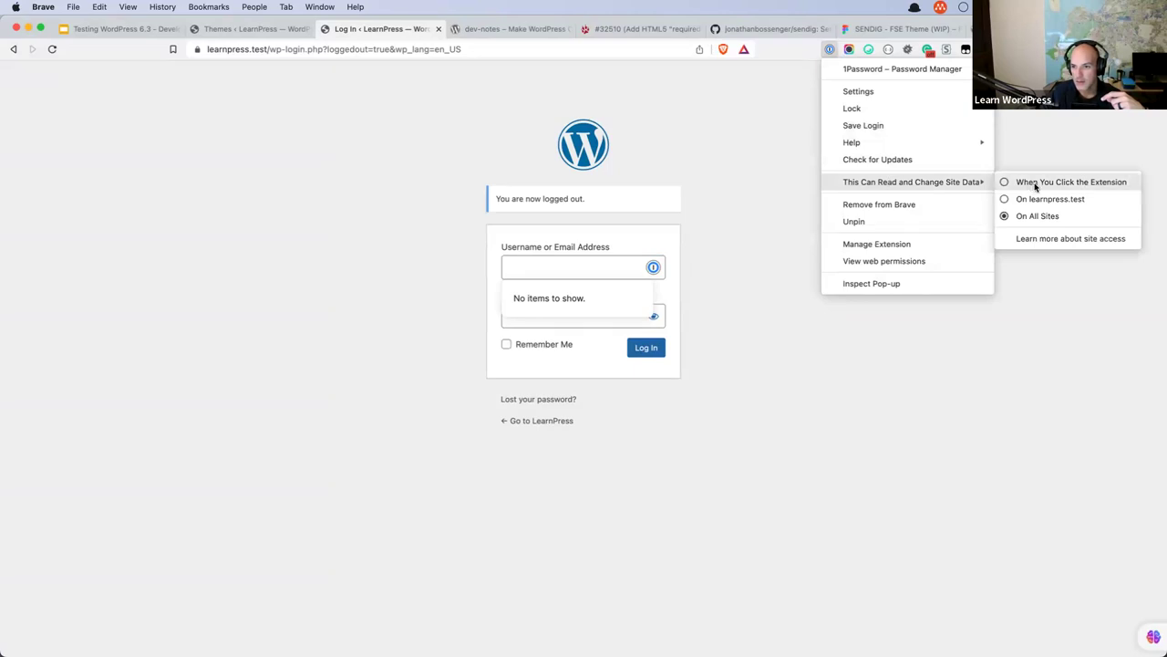
pyautogui.click(1036, 184)
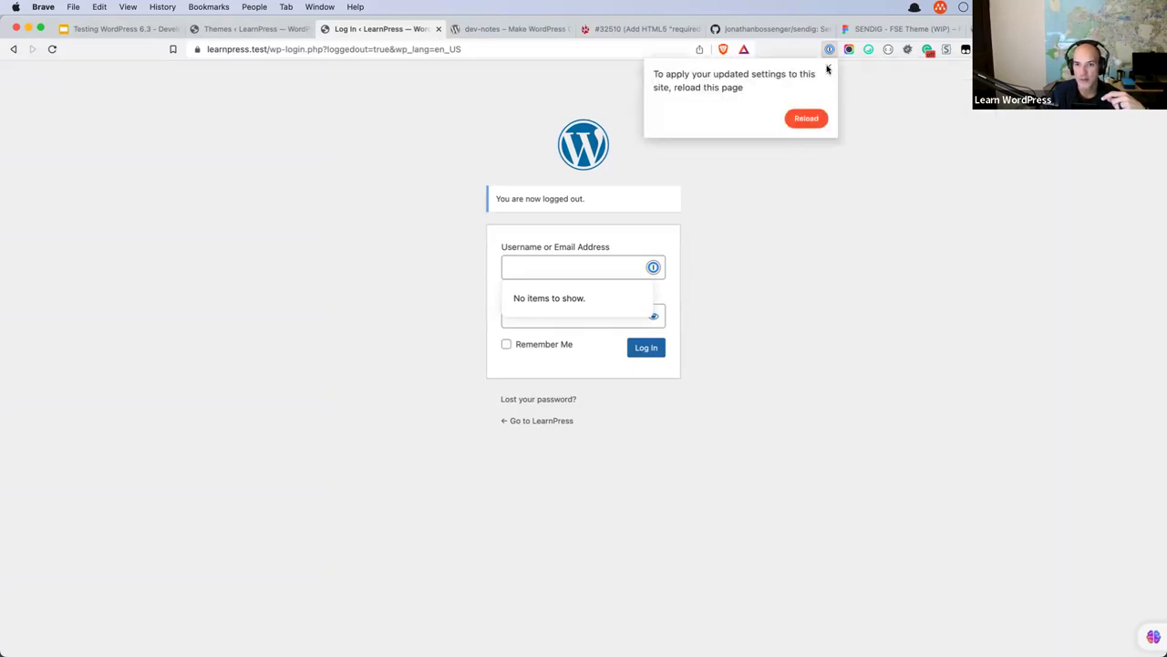
pyautogui.click(806, 118)
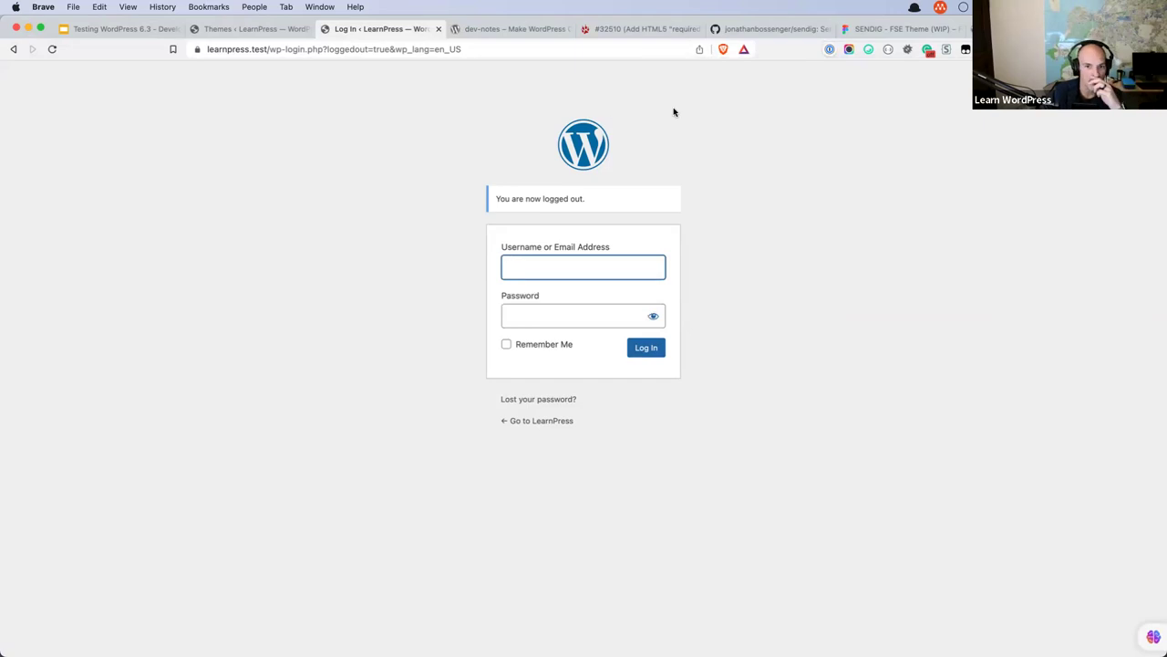
# Test validation with empty fields and a missing password, then log in as admin.
pyautogui.click(646, 349)
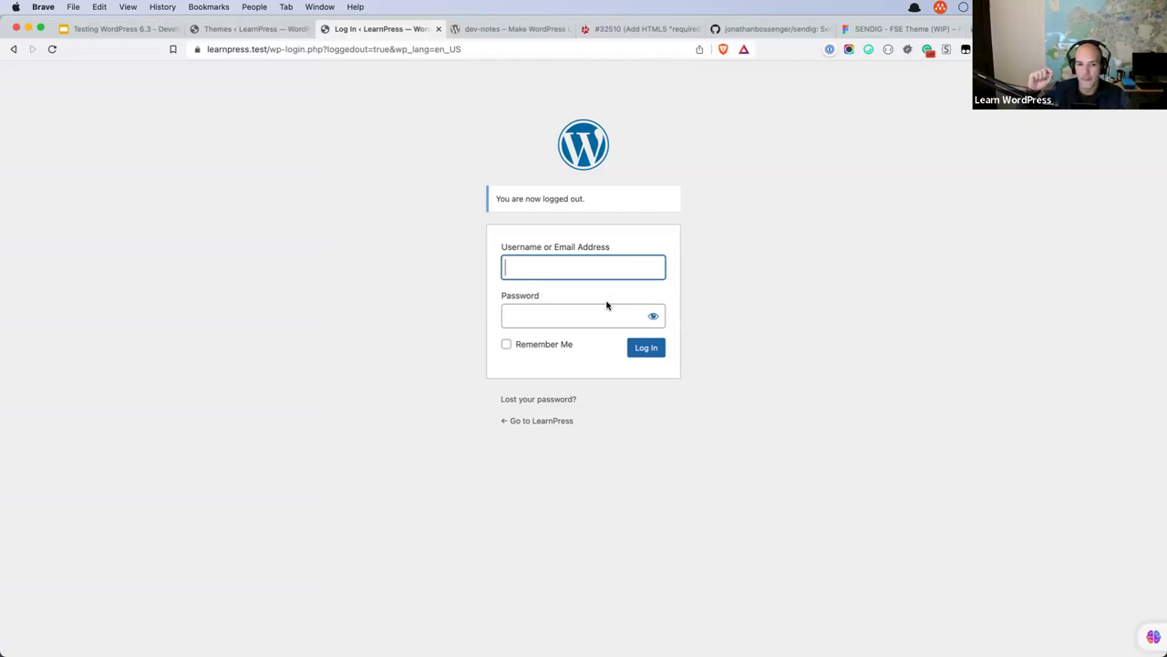
pyautogui.write('admin')
pyautogui.click(639, 347)
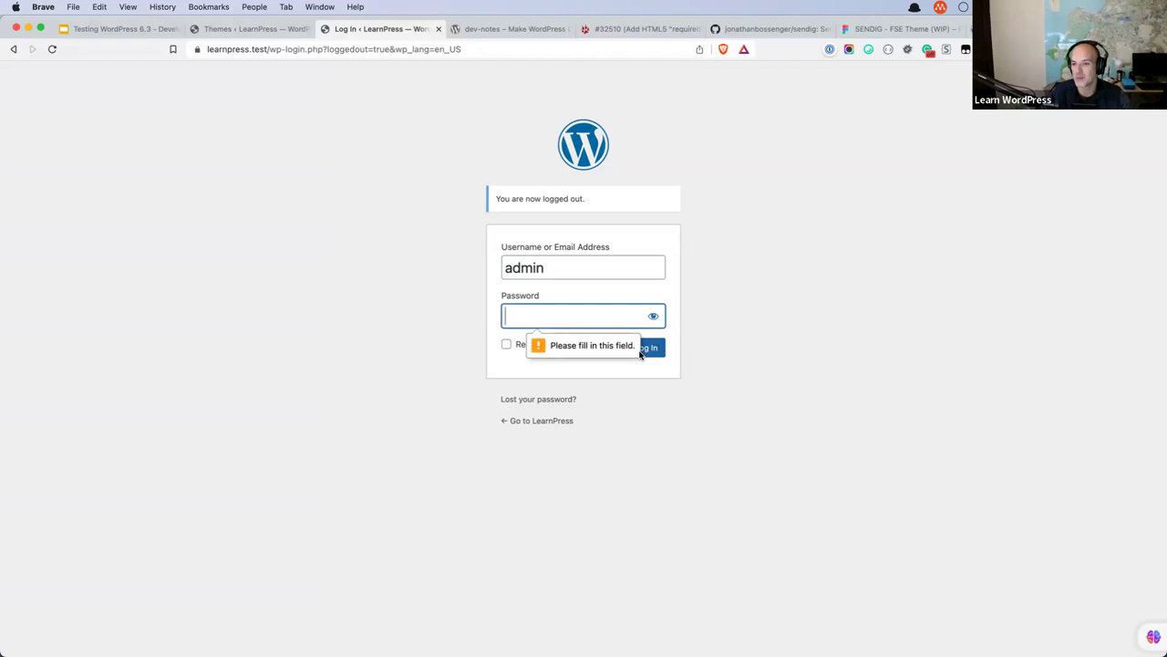
pyautogui.write('admin')
pyautogui.press('BackSpace')
pyautogui.press('BackSpace')
pyautogui.press('BackSpace')
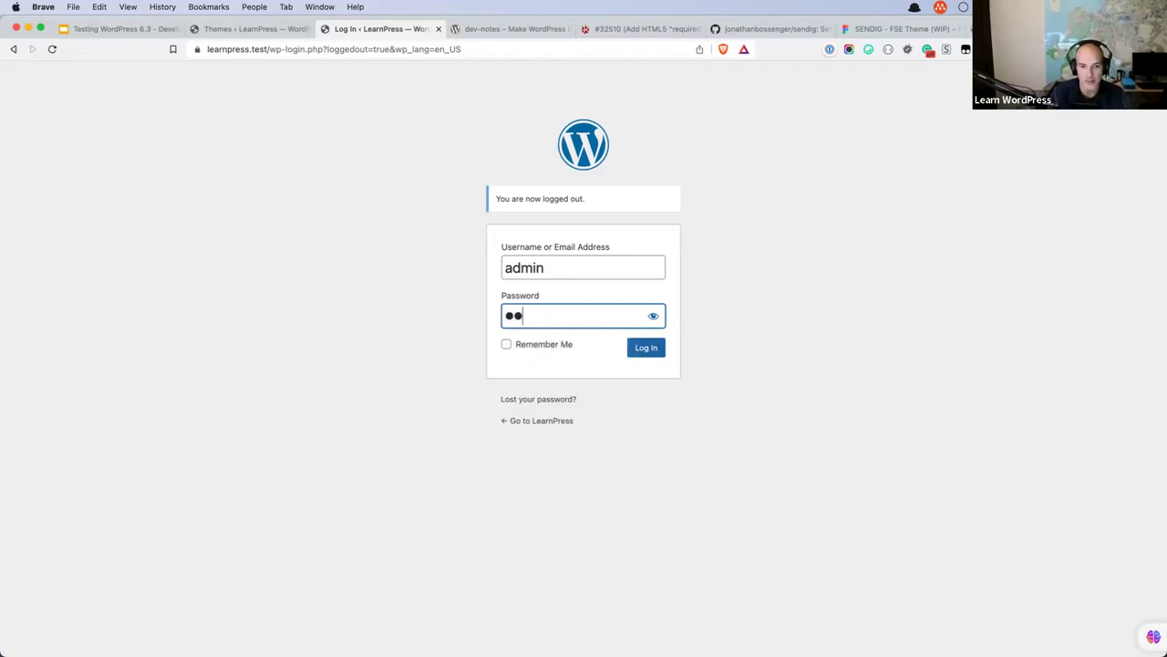
pyautogui.press('BackSpace')
pyautogui.write('dmin123')
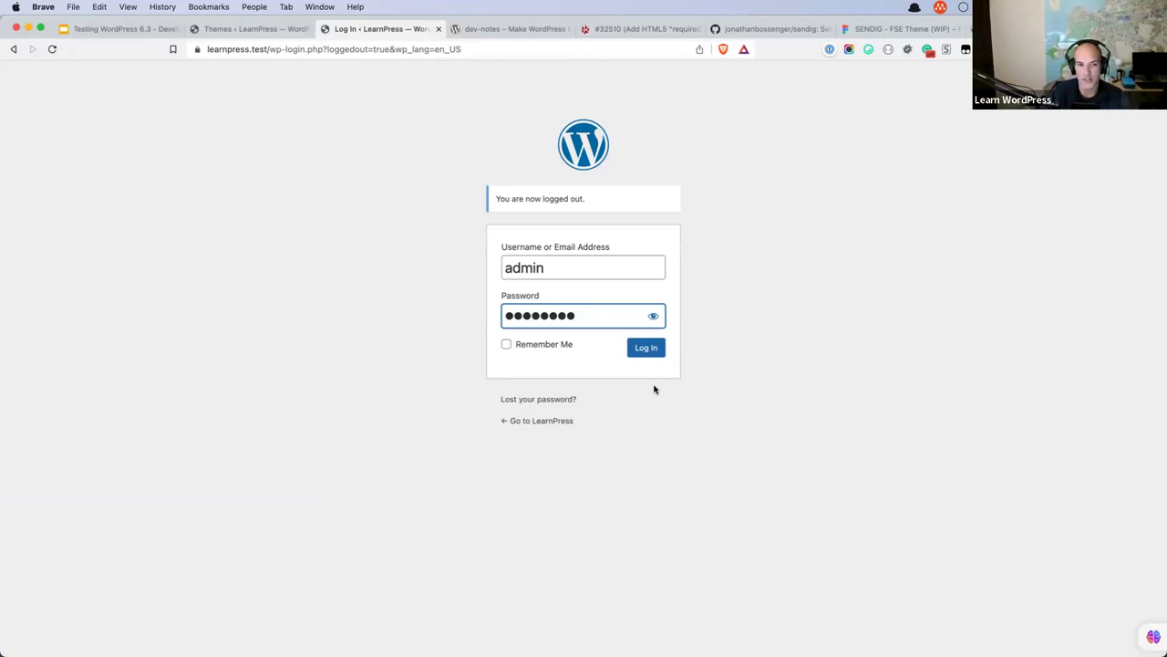
pyautogui.click(646, 350)
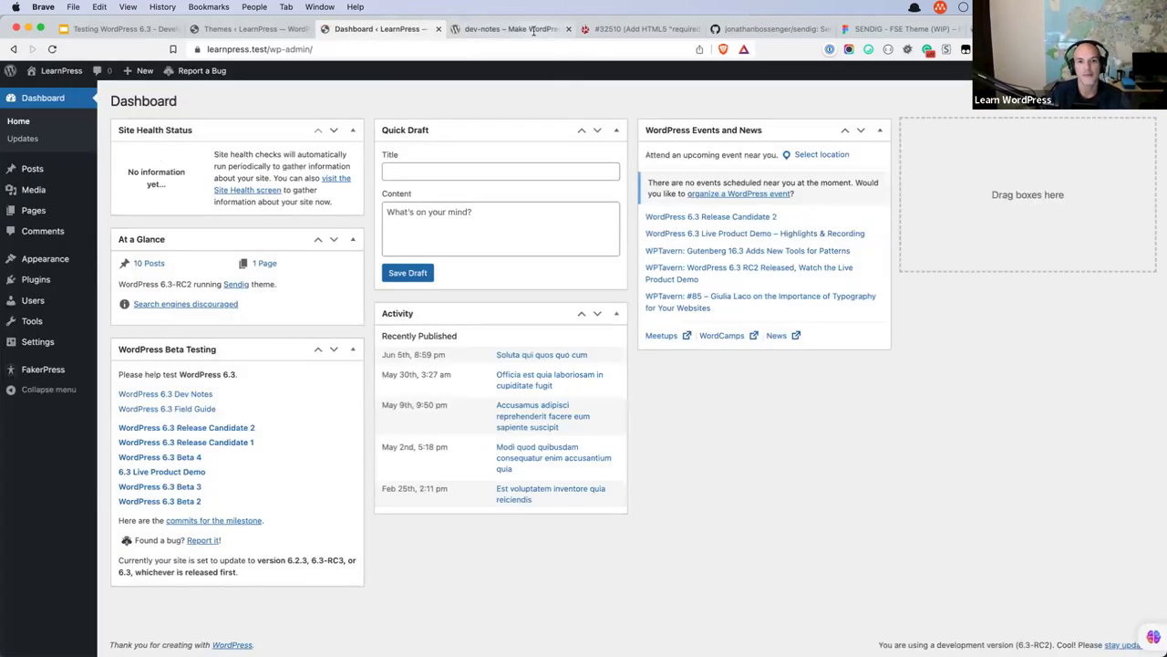
# Return to the 6.3 dev notes and read down to the Users note on wp_update_user.
pyautogui.click(538, 29)
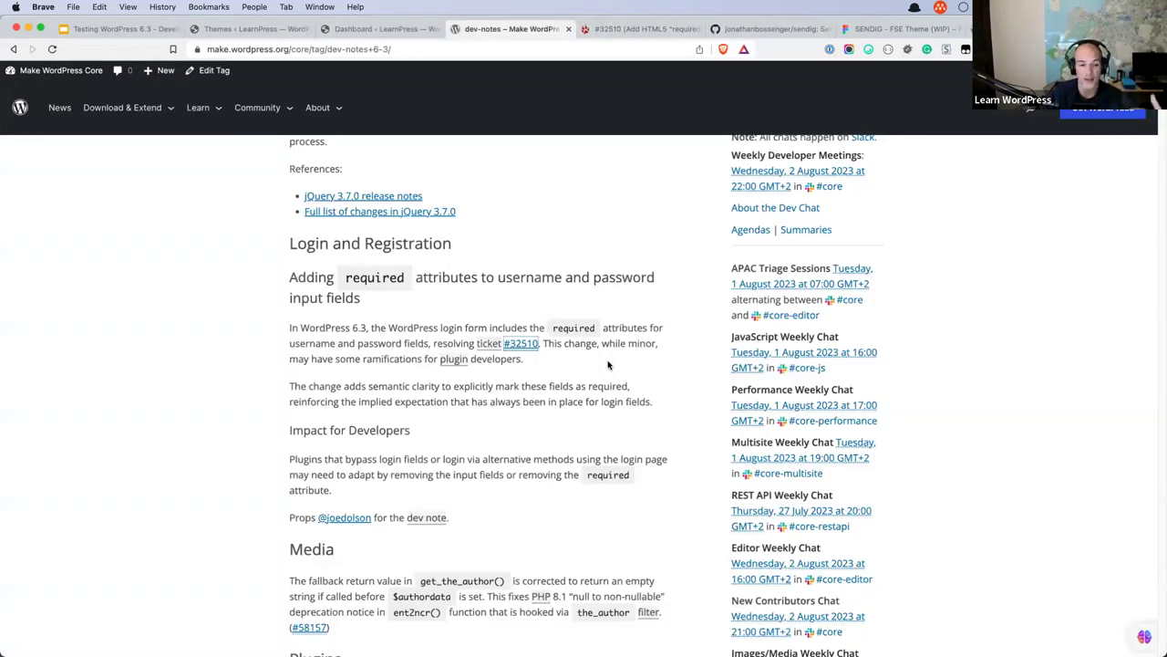
pyautogui.scroll(-4, 608, 365)
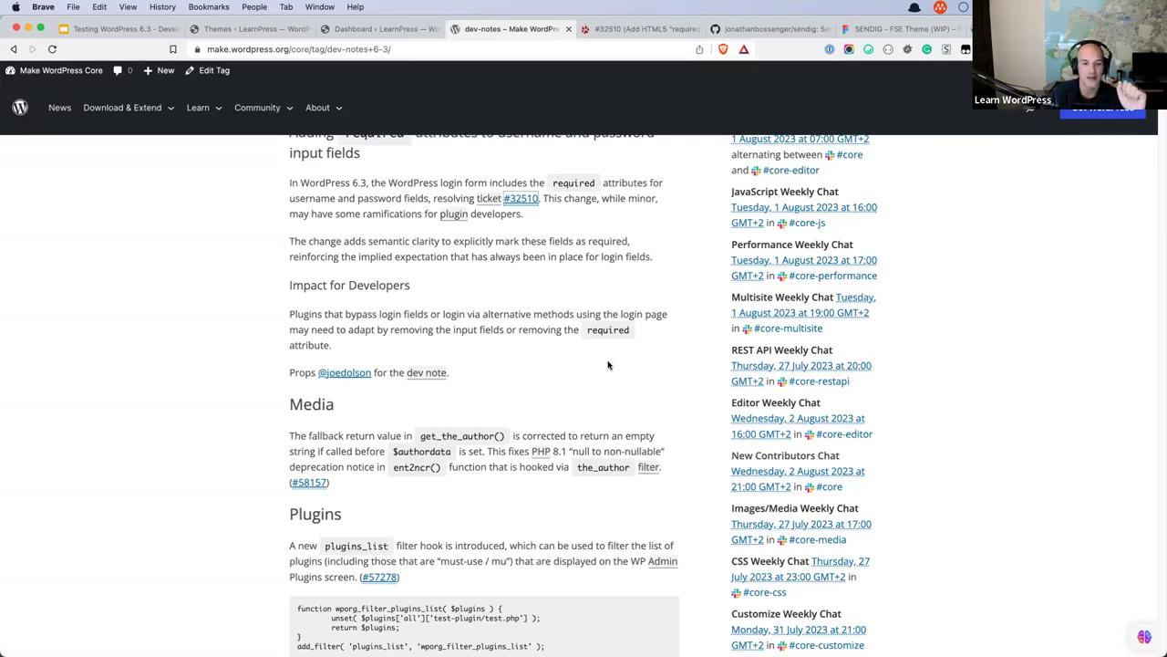
pyautogui.scroll(-3, 608, 365)
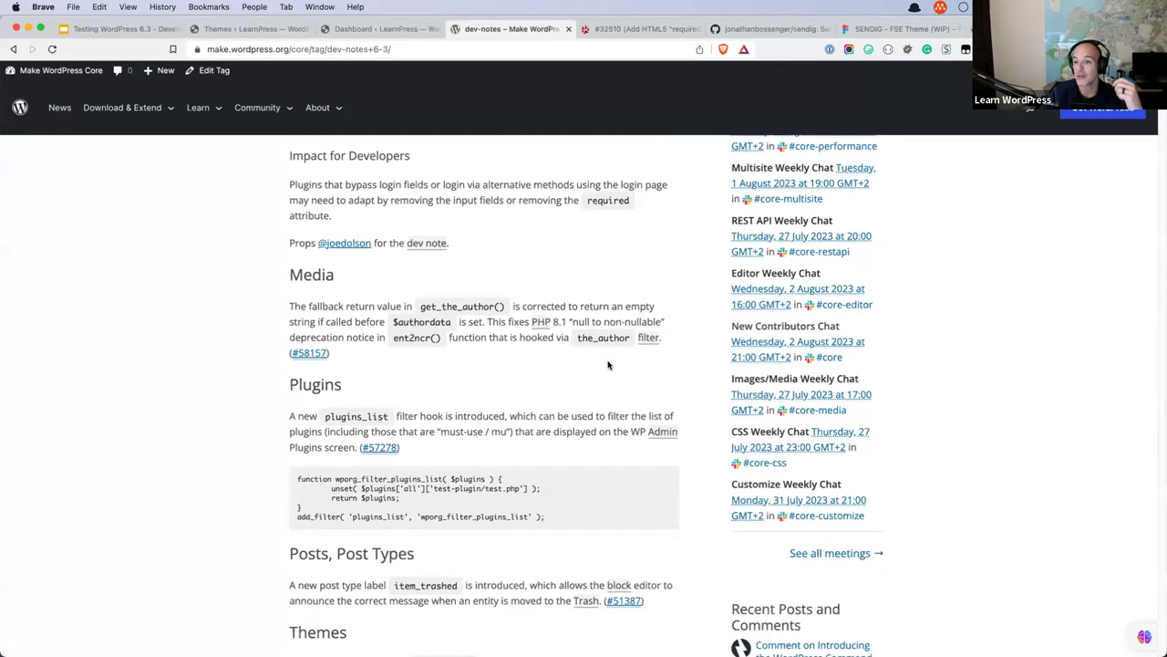
pyautogui.scroll(-1, 608, 365)
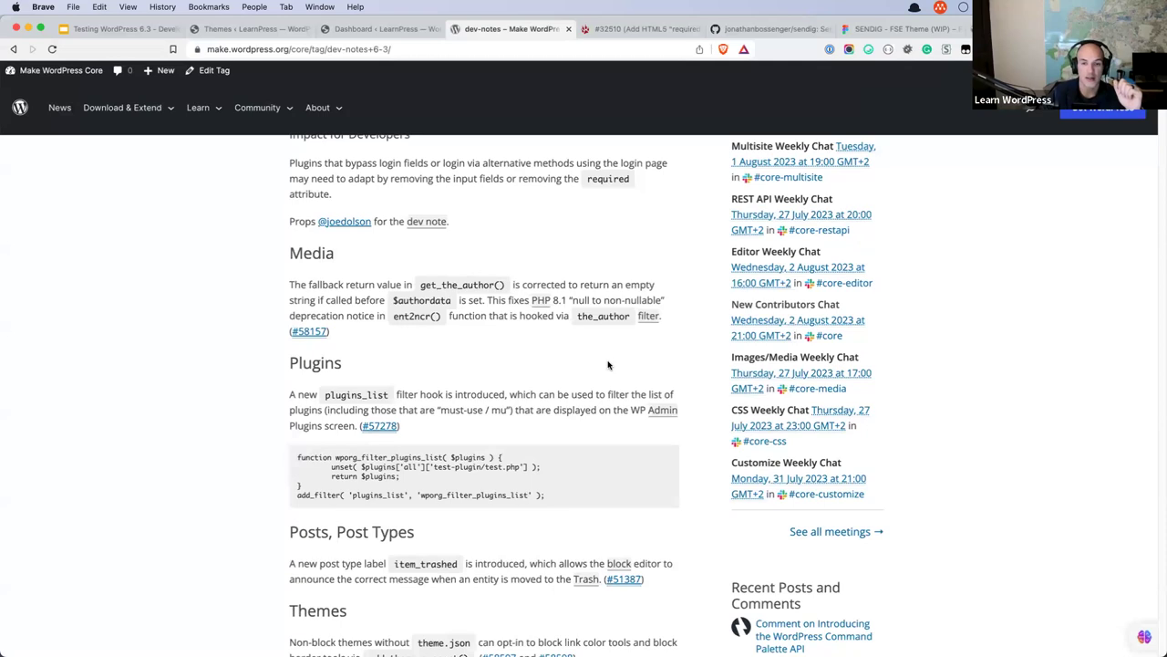
pyautogui.scroll(-10, 608, 365)
pyautogui.scroll(-10, 609, 365)
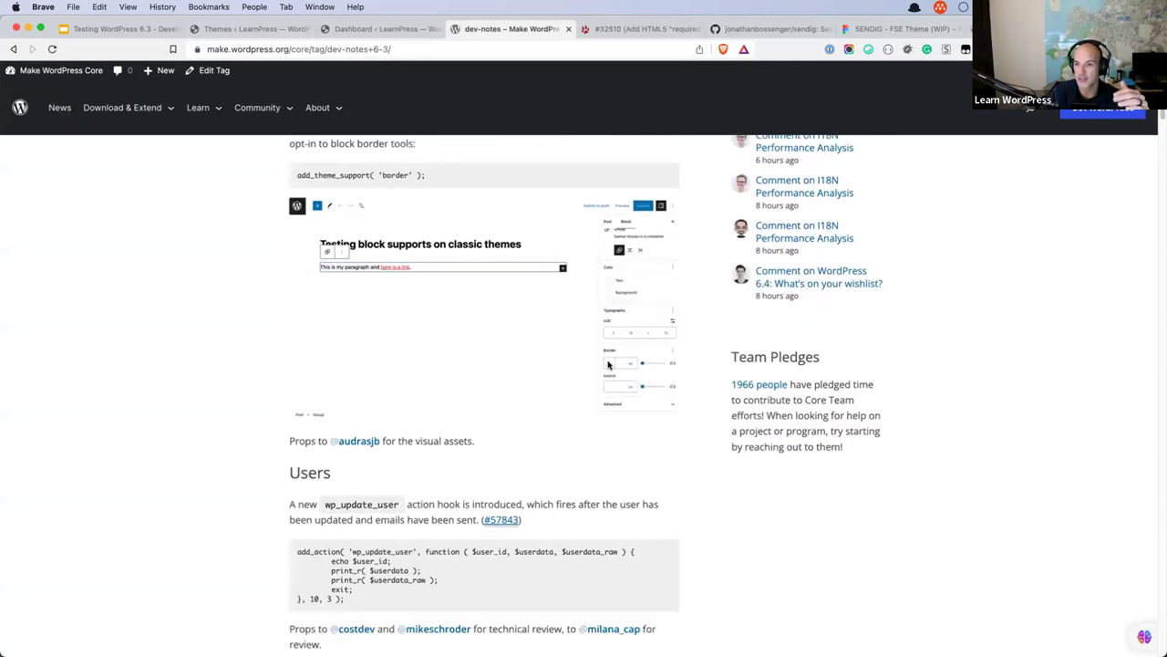
pyautogui.scroll(-2, 609, 365)
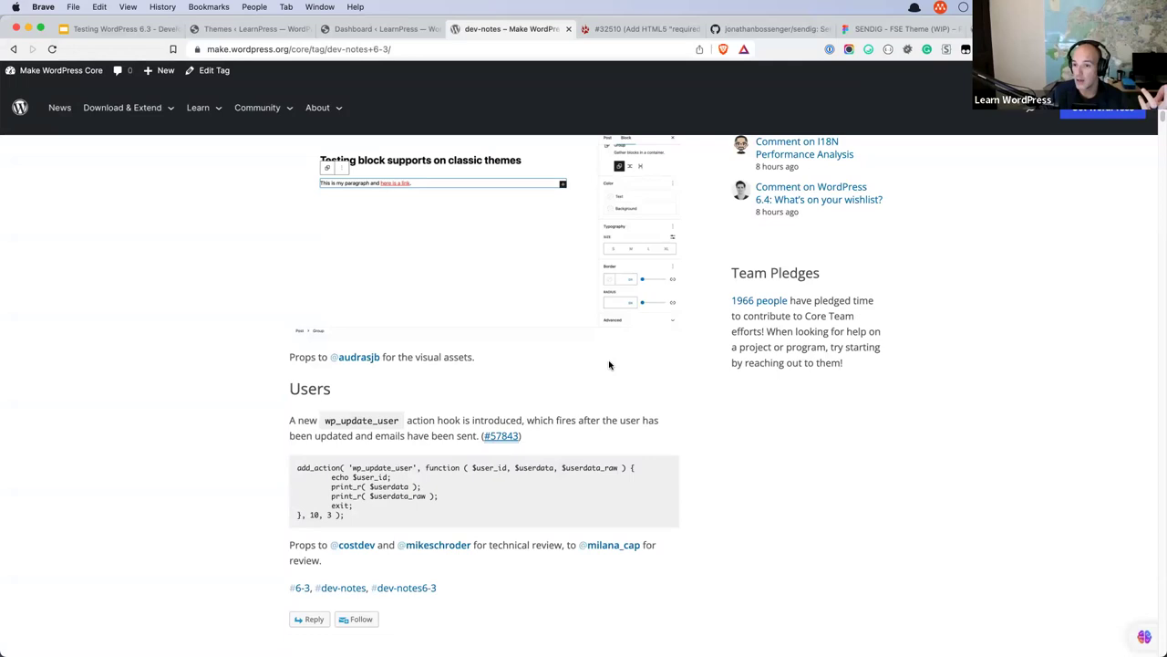
pyautogui.moveTo(507, 436)
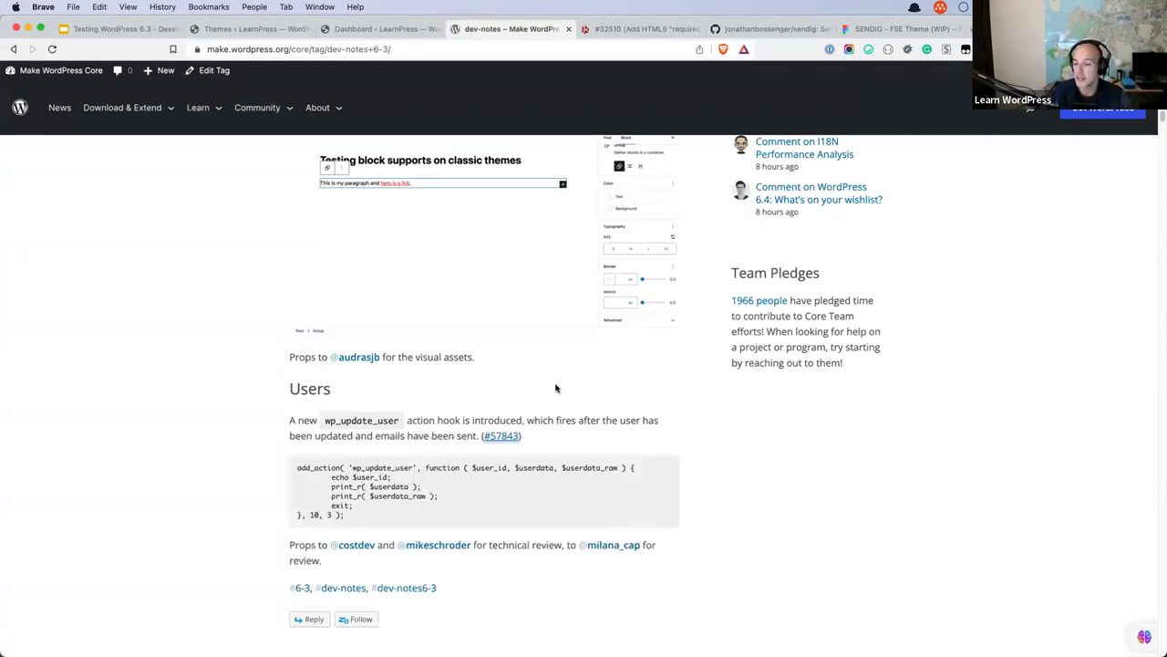
# Copy the core.trac.wordpress.org address from the Resources slide and load it in a new tab.
pyautogui.click(114, 29)
pyautogui.click(64, 582)
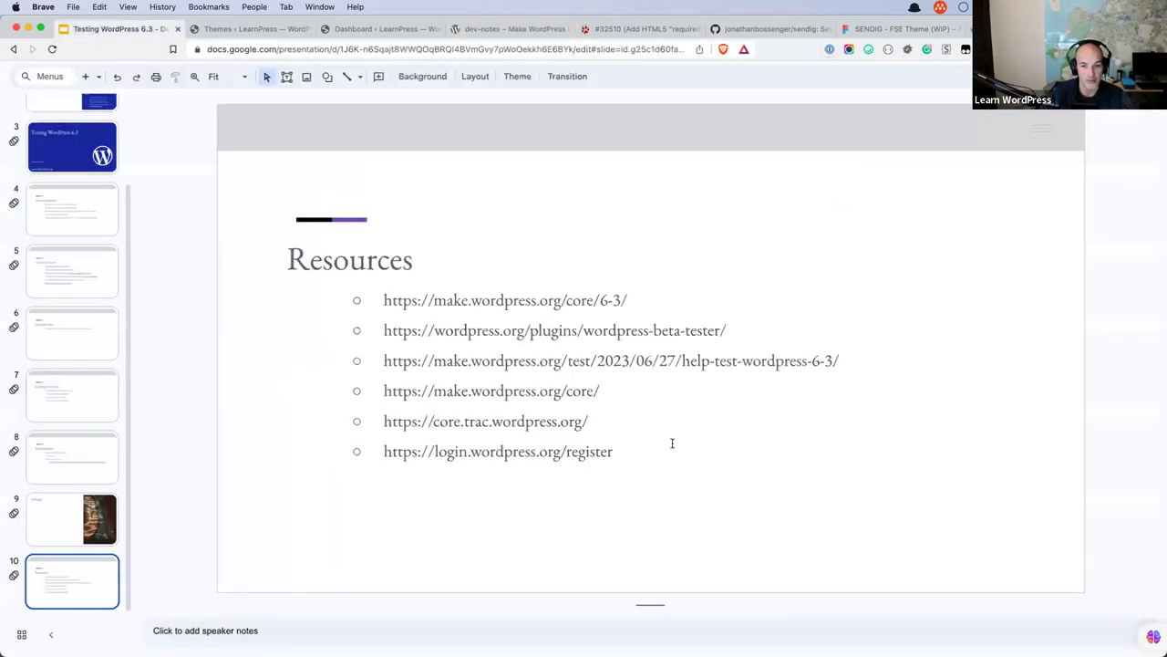
pyautogui.tripleClick(609, 422)
pyautogui.press('super+c')
pyautogui.press('super+t')
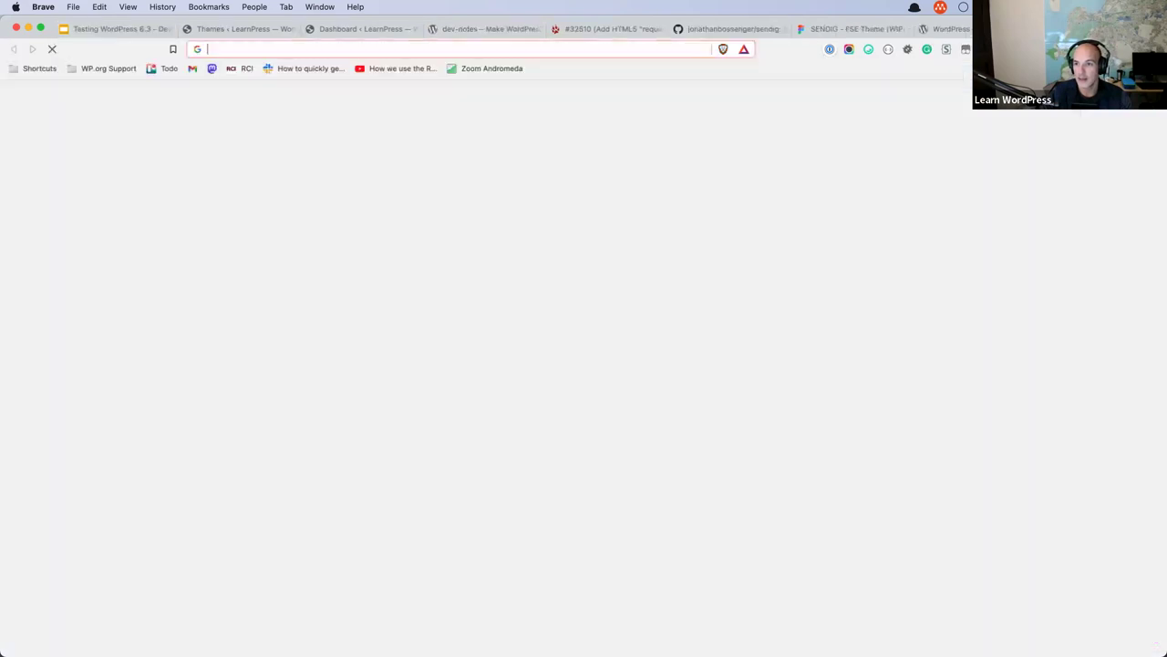
pyautogui.press('super+v')
pyautogui.press('Return')
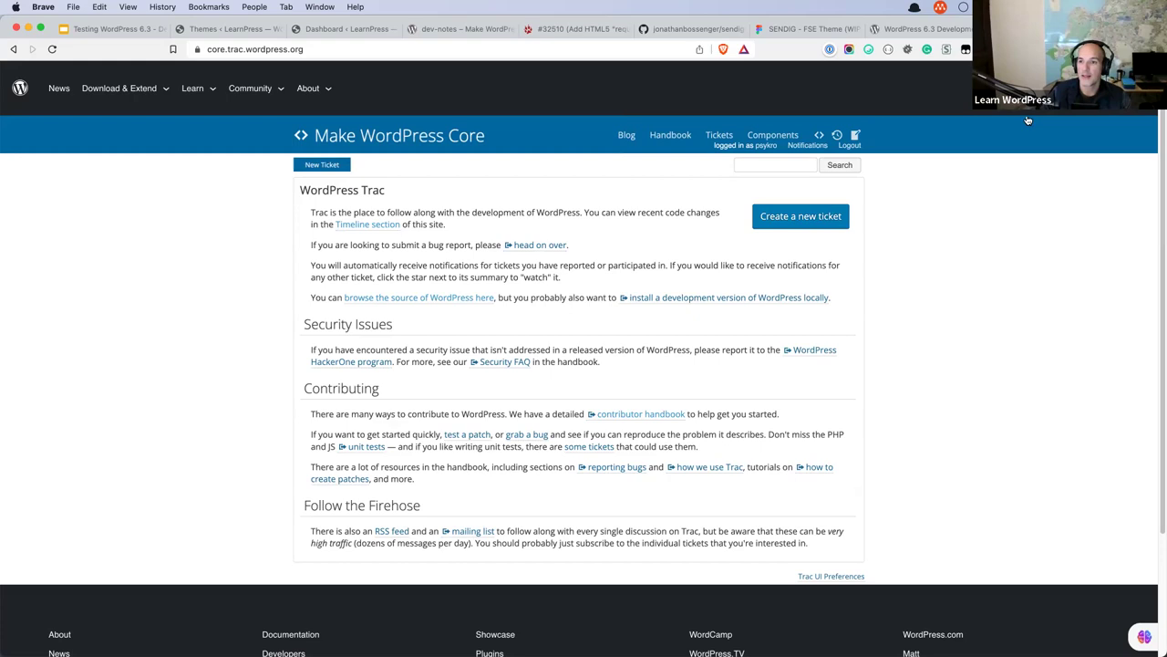
# Load github.com/WordPress/gutenberg in a new tab and open its Issues list.
pyautogui.press('super+t')
pyautogui.write('git')
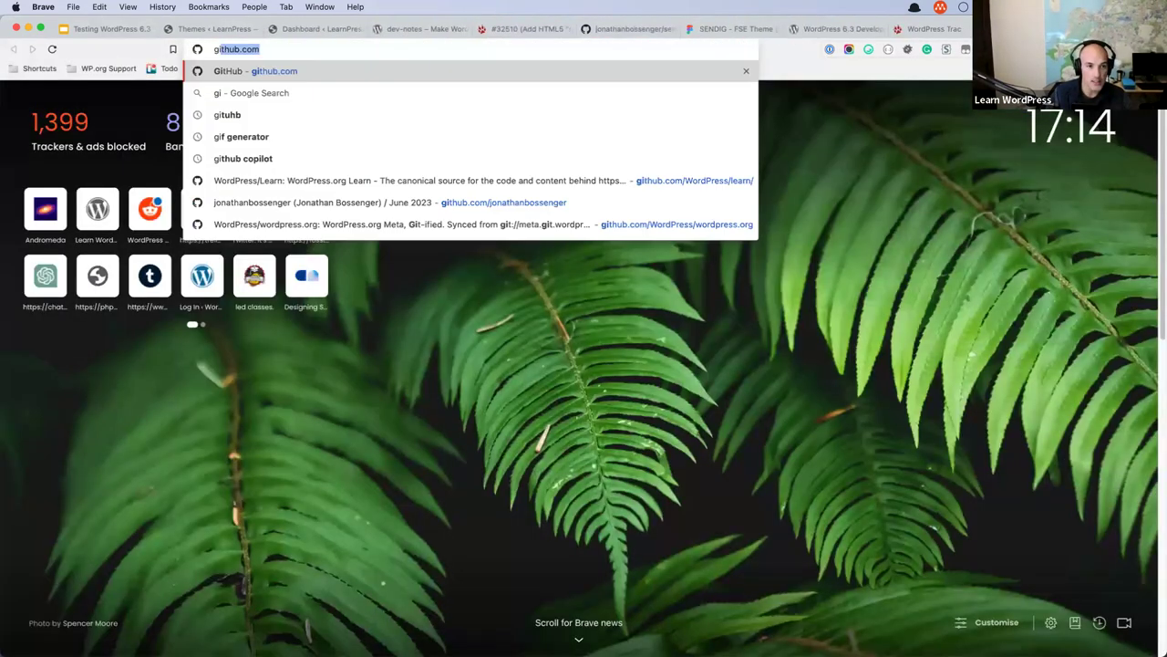
pyautogui.write('hub.com/WordPress/learn/')
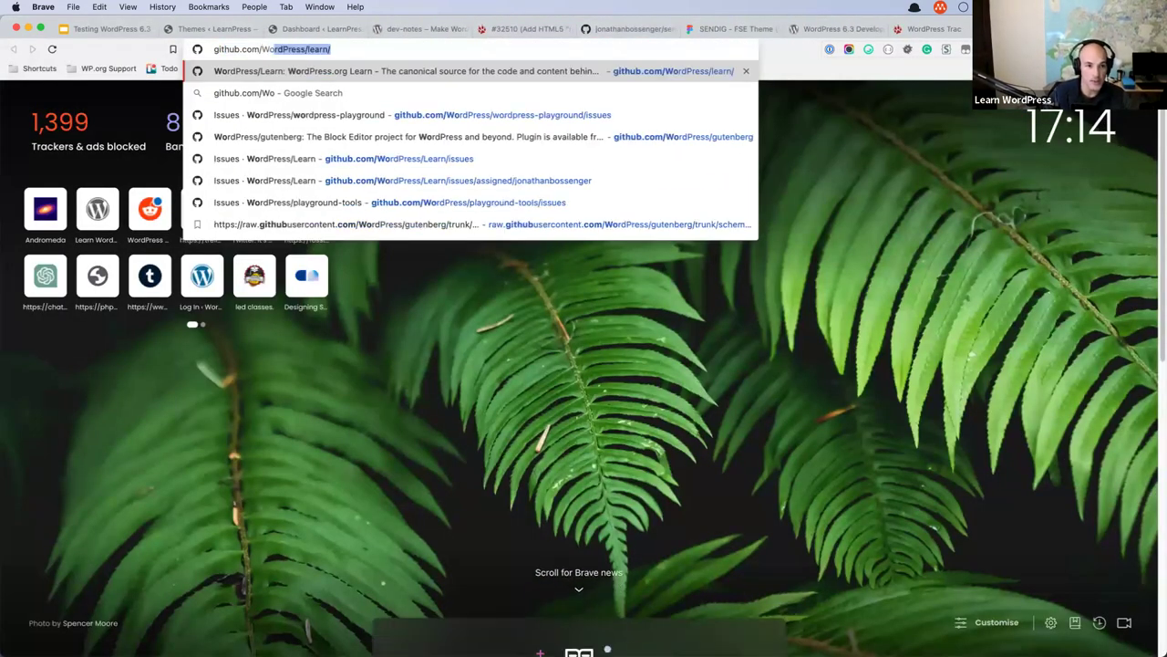
pyautogui.hotkey('shift', 'Left')
pyautogui.hotkey('shift', 'Left')
pyautogui.hotkey('shift', 'Left')
pyautogui.hotkey('shift', 'Left')
pyautogui.hotkey('shift', 'Left')
pyautogui.hotkey('shift', 'Left')
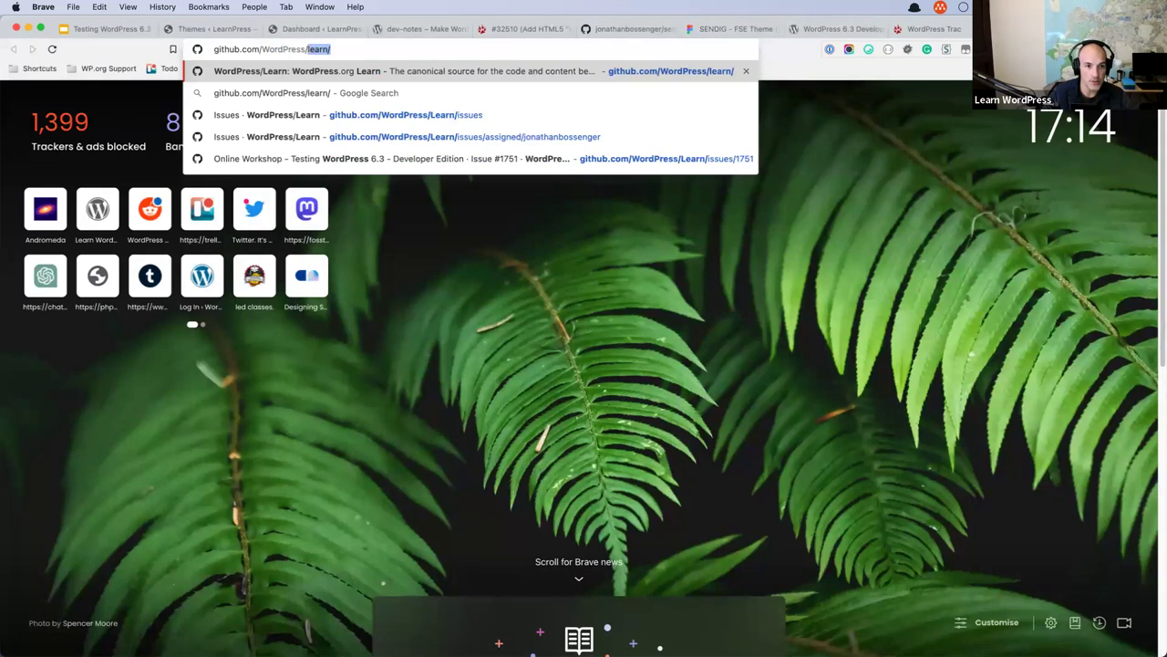
pyautogui.write('gutenberg')
pyautogui.press('Return')
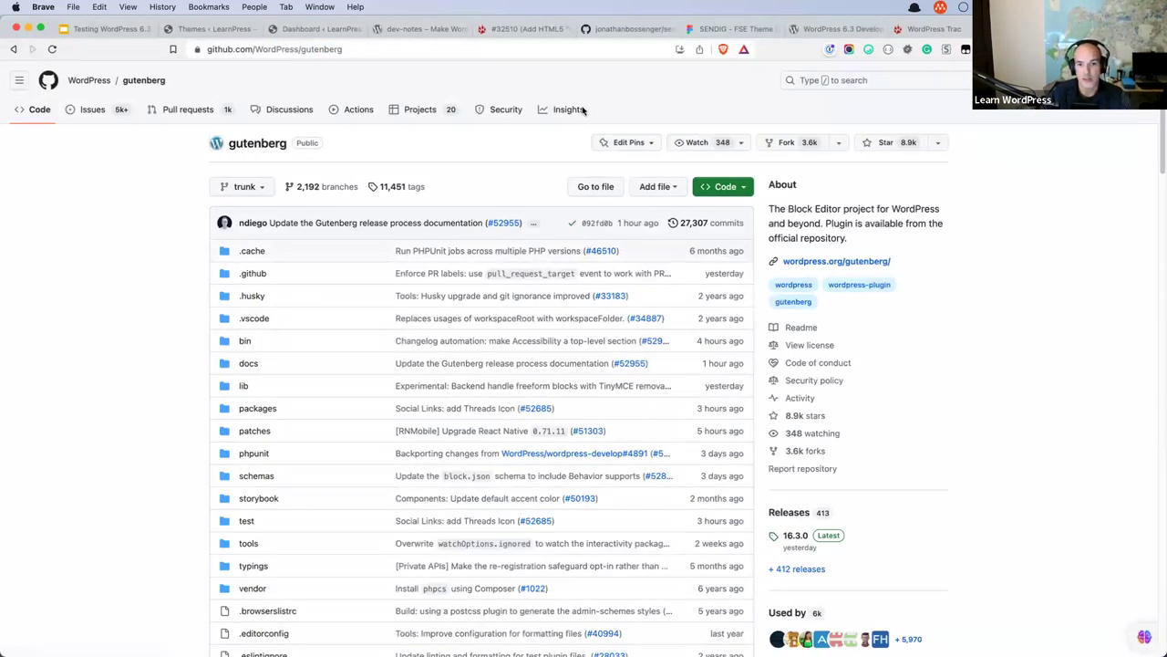
pyautogui.click(92, 110)
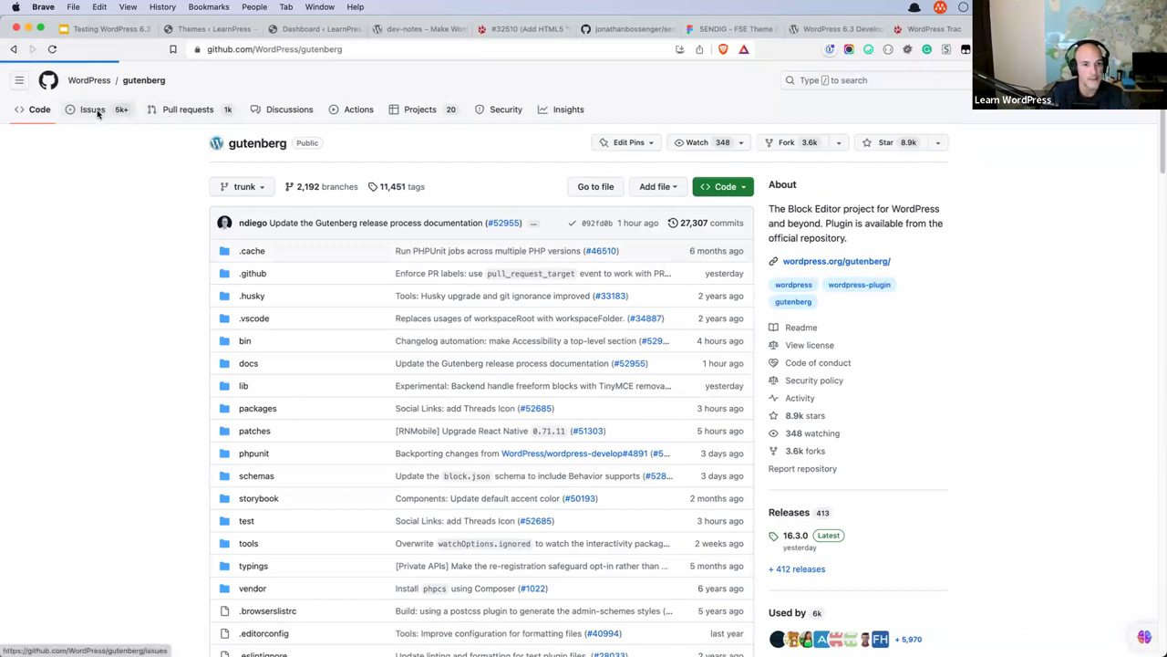
pyautogui.click(406, 50)
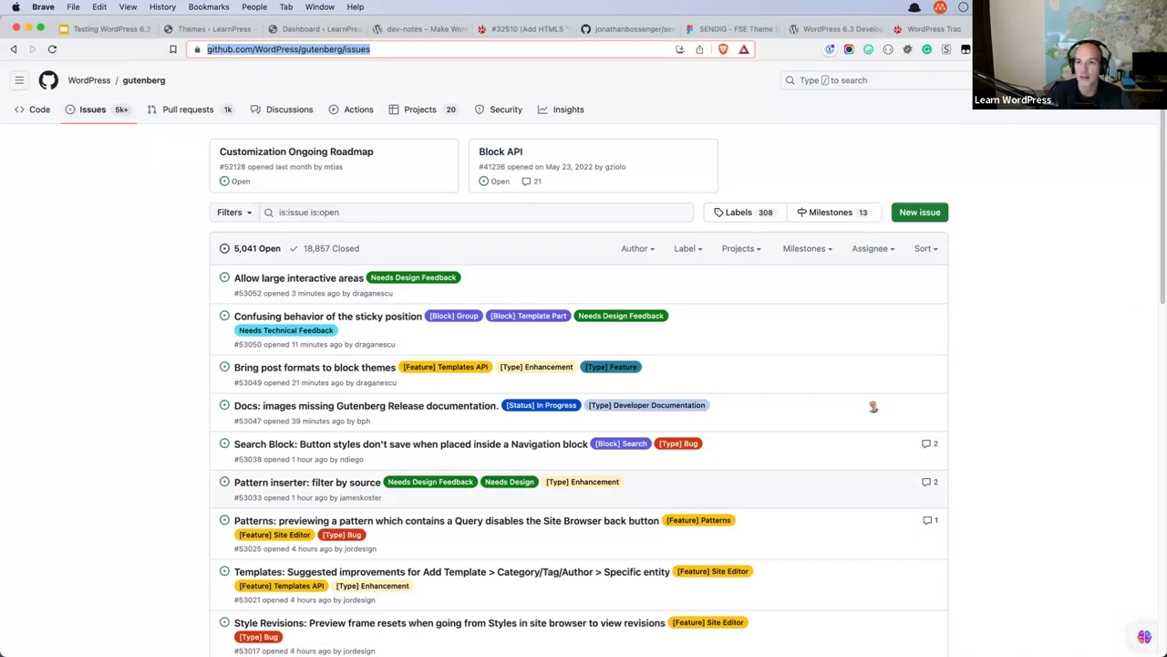
# Cycle through the Trac, 6.3 Development Cycle, LearnPress dashboard and Gutenberg issues tabs, ending on Trac.
pyautogui.click(933, 30)
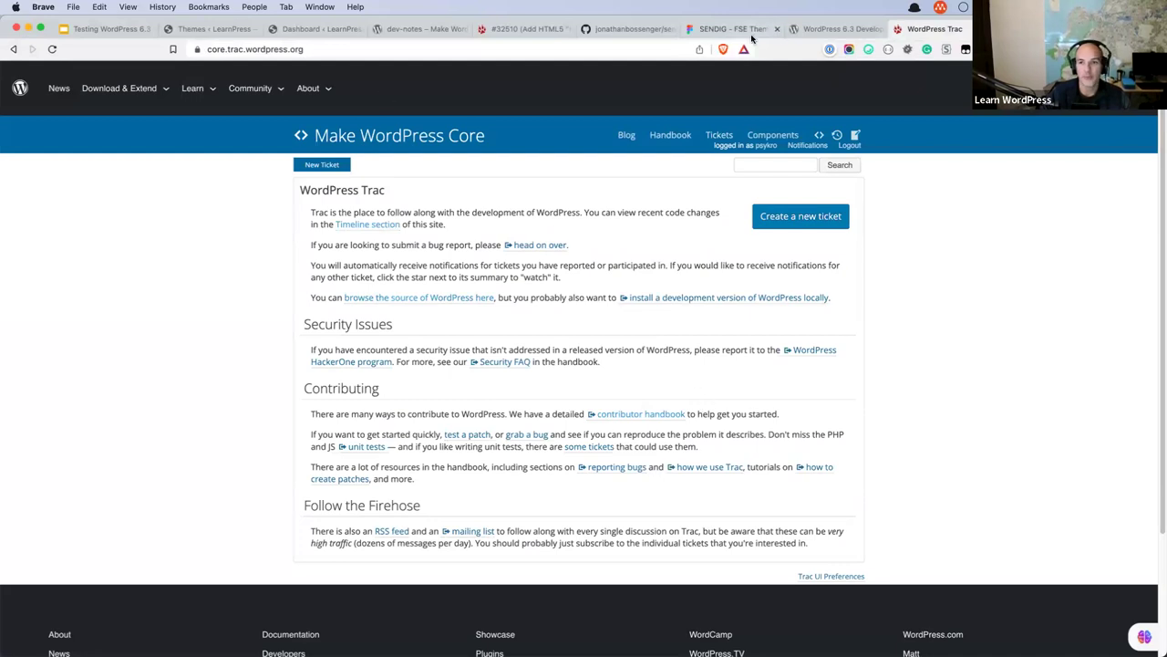
pyautogui.click(820, 30)
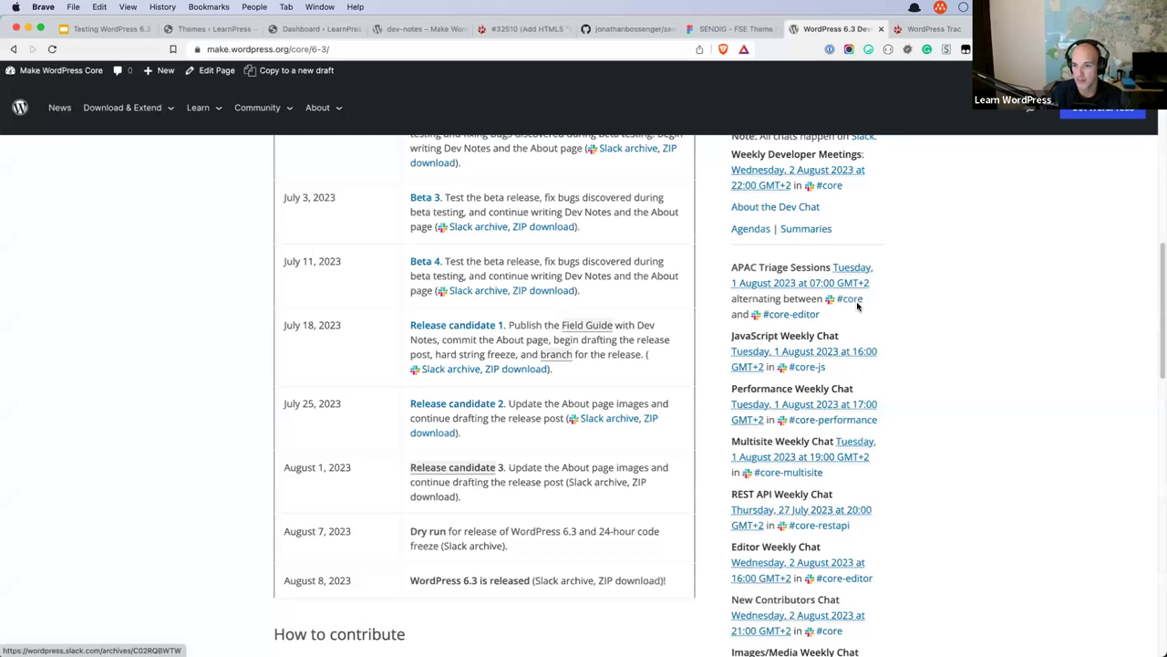
pyautogui.click(324, 33)
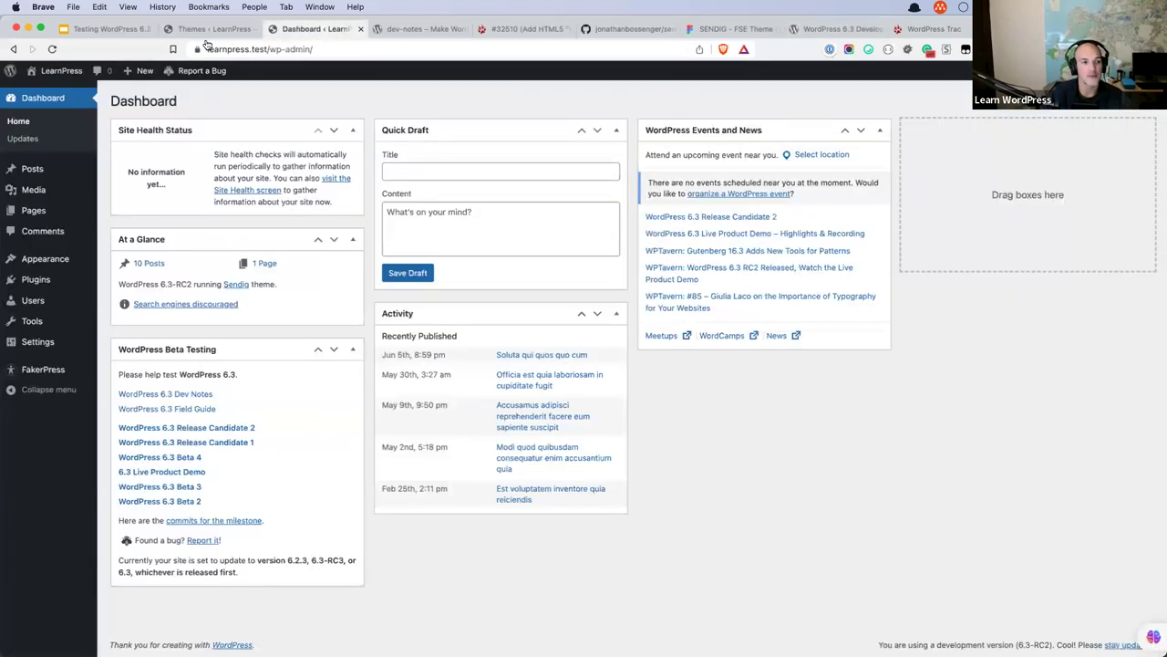
pyautogui.moveTo(64, 259)
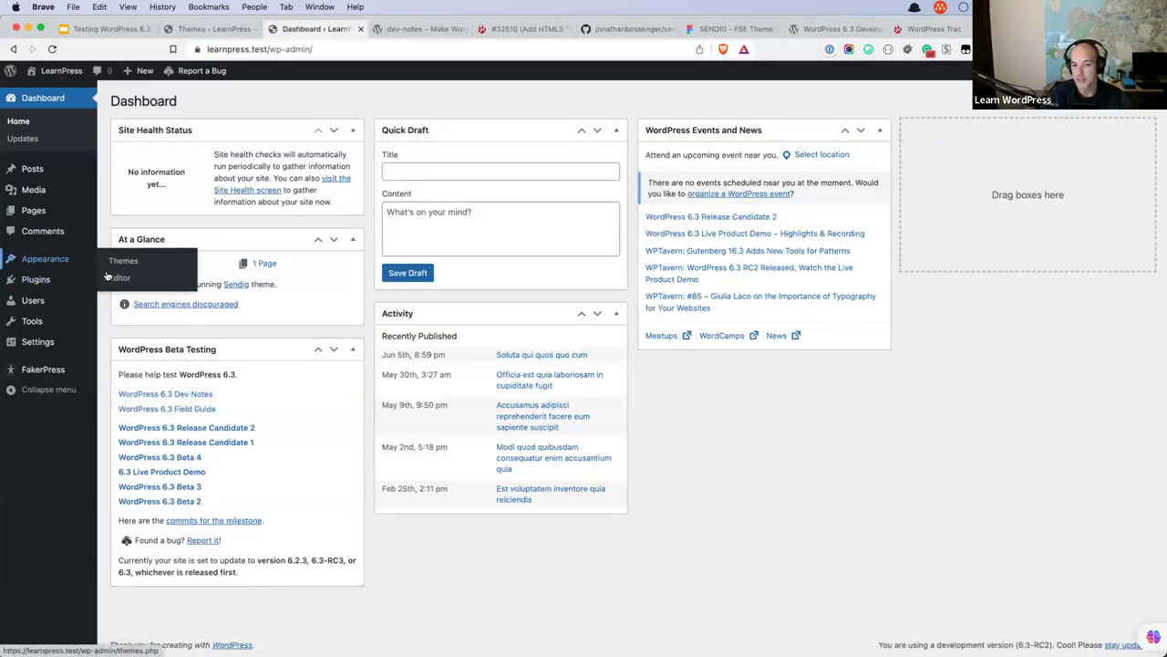
pyautogui.moveTo(39, 173)
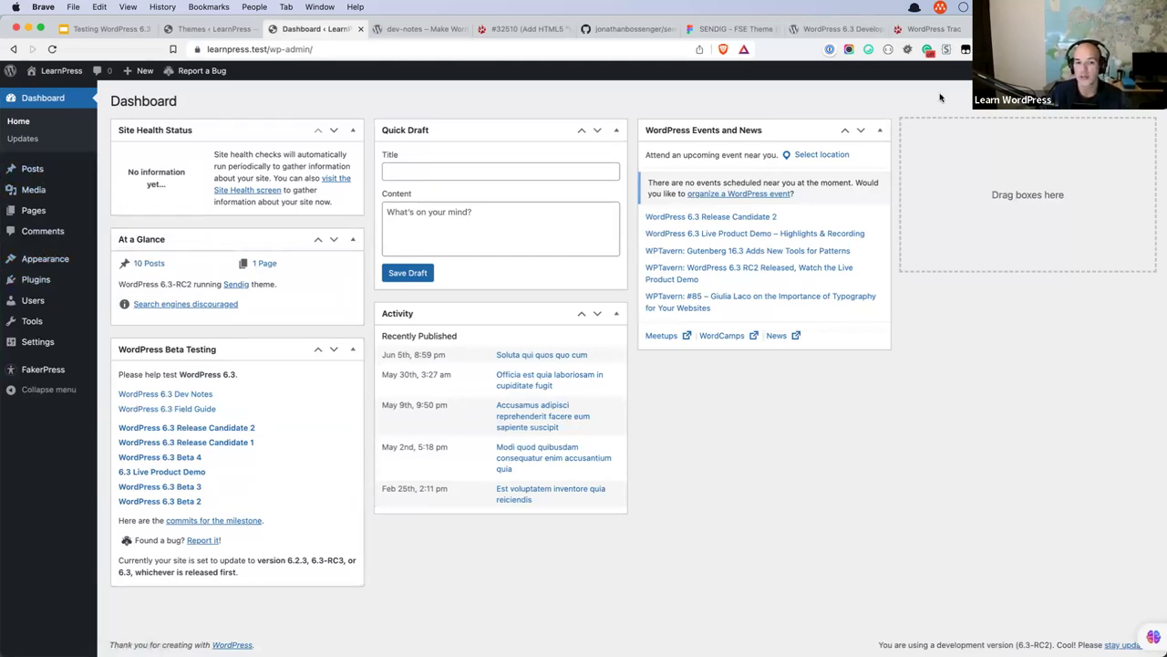
pyautogui.press('super+6')
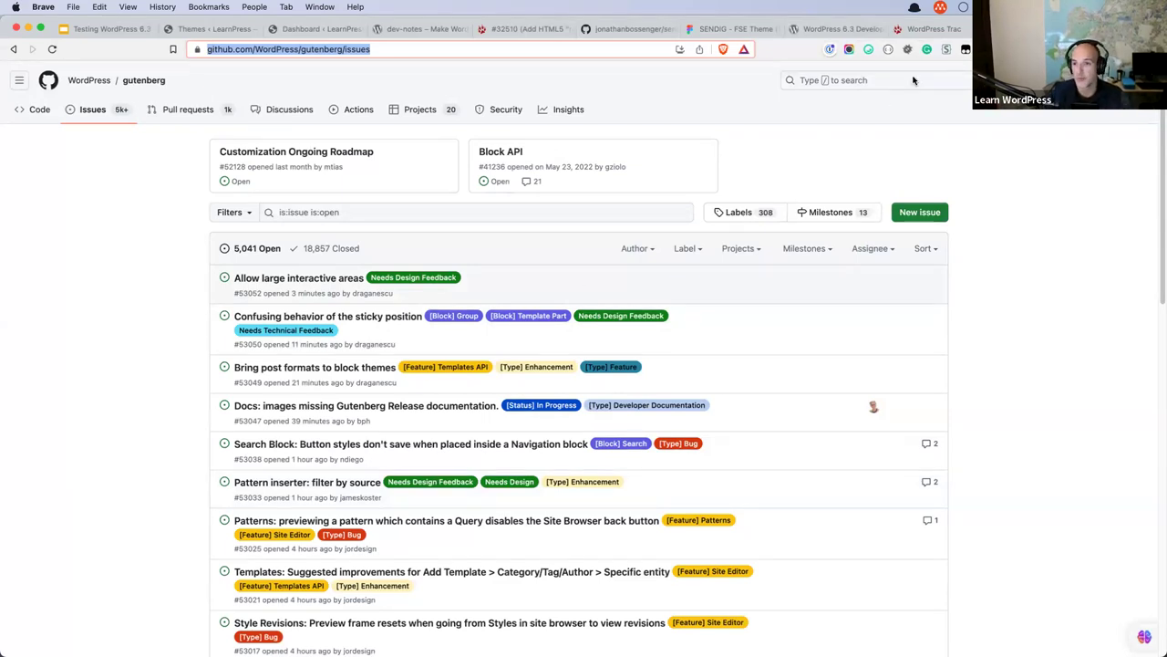
pyautogui.click(934, 28)
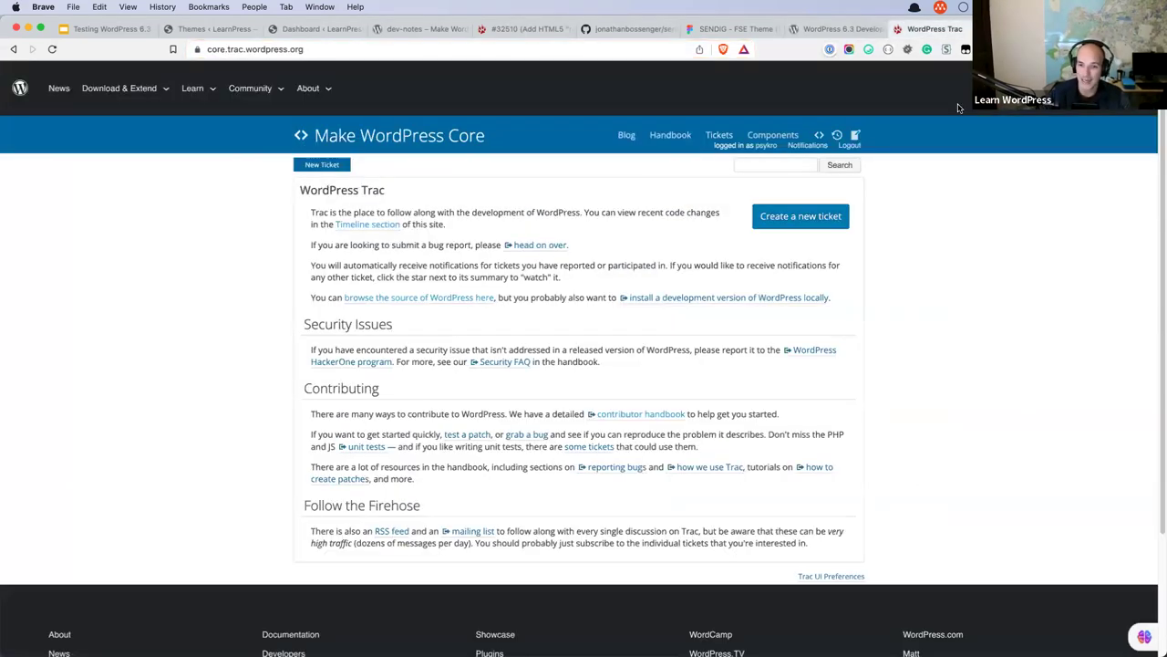
# Focus the Trac search box, then go to the LearnPress admin's Installed Plugins list.
pyautogui.click(786, 165)
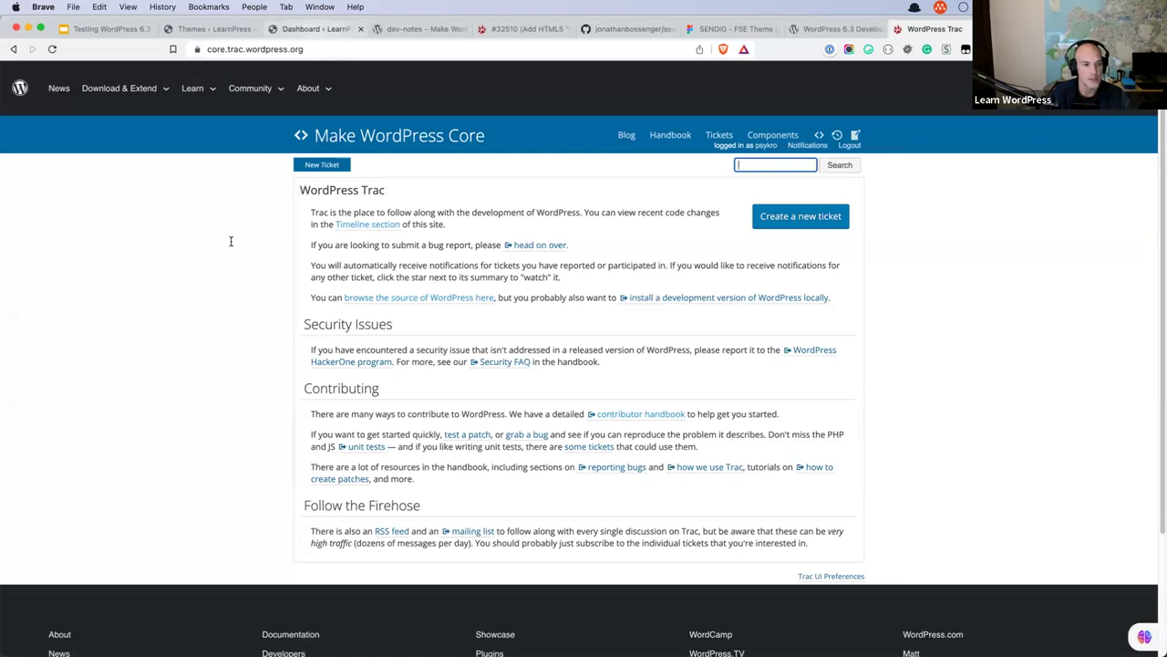
pyautogui.press('super+3')
pyautogui.click(36, 279)
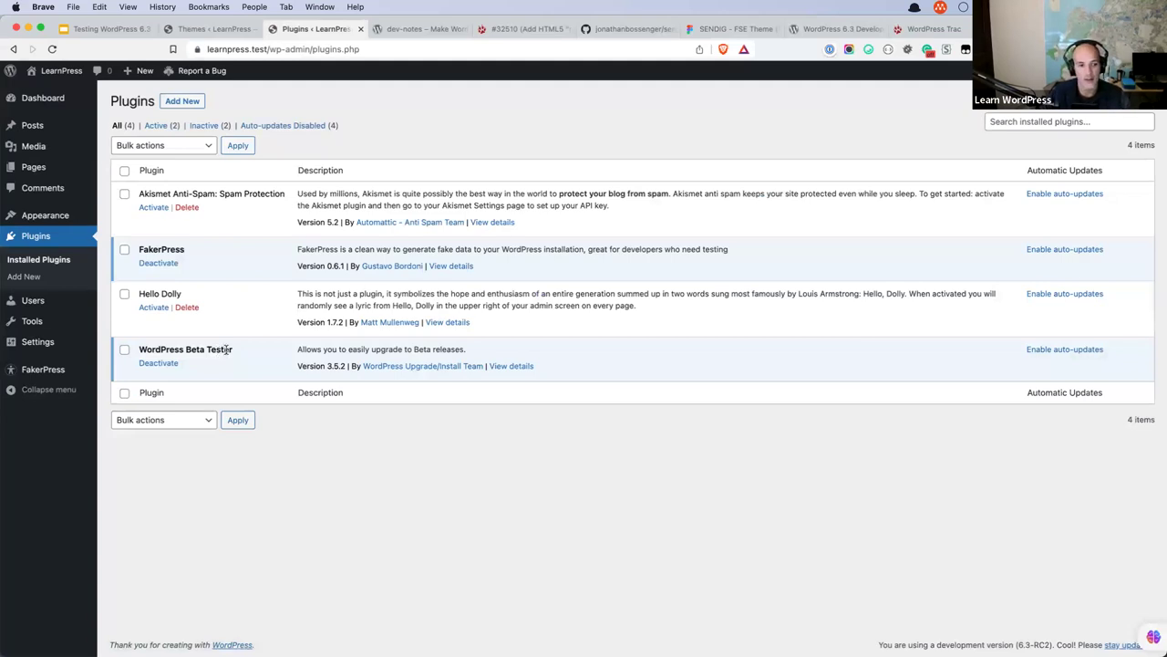
pyautogui.moveTo(232, 350); pyautogui.dragTo(139, 349)
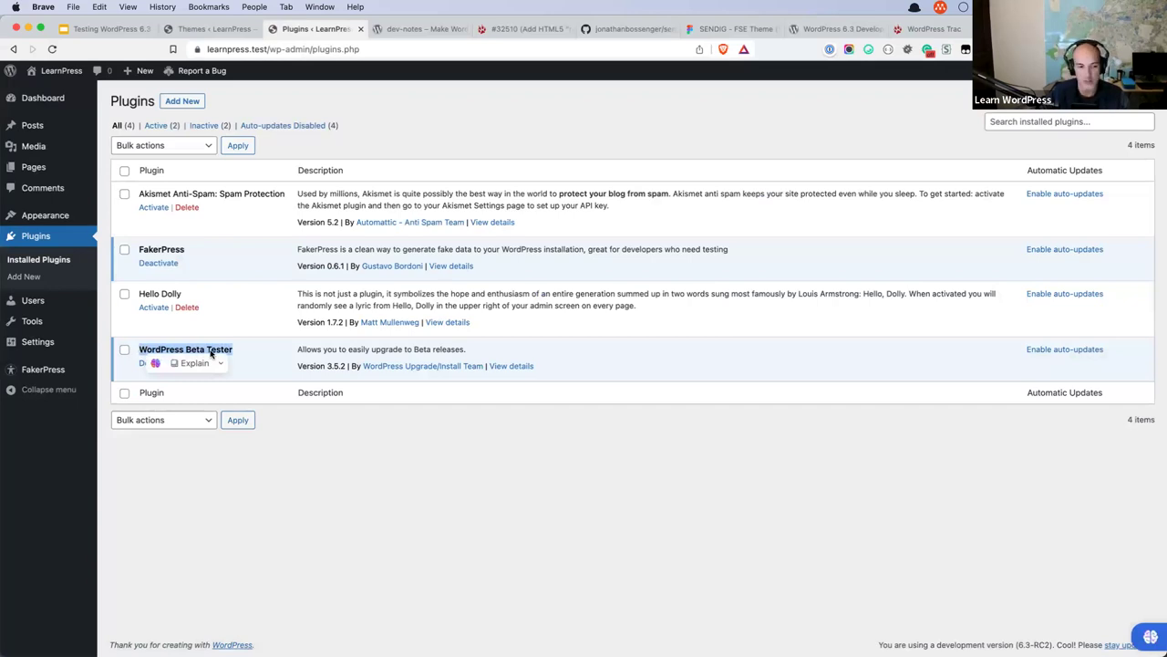
pyautogui.click(251, 347)
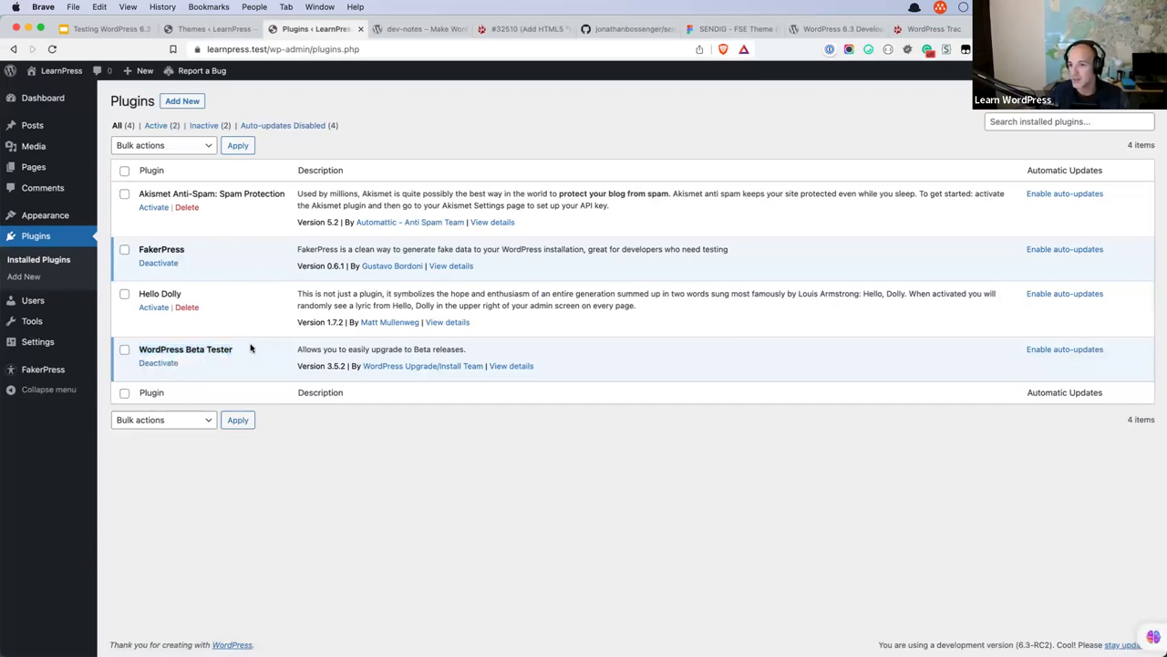
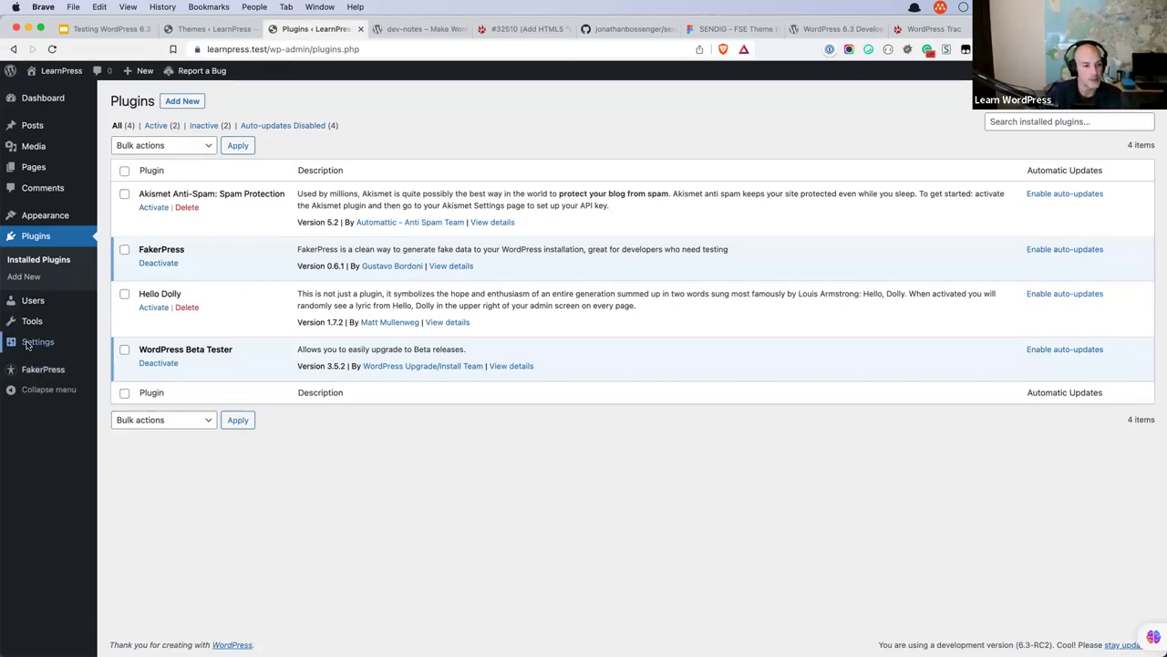
# Set the Beta Tester update channel to Point release and view Updates showing 6.3-RC2.
pyautogui.moveTo(31, 343)
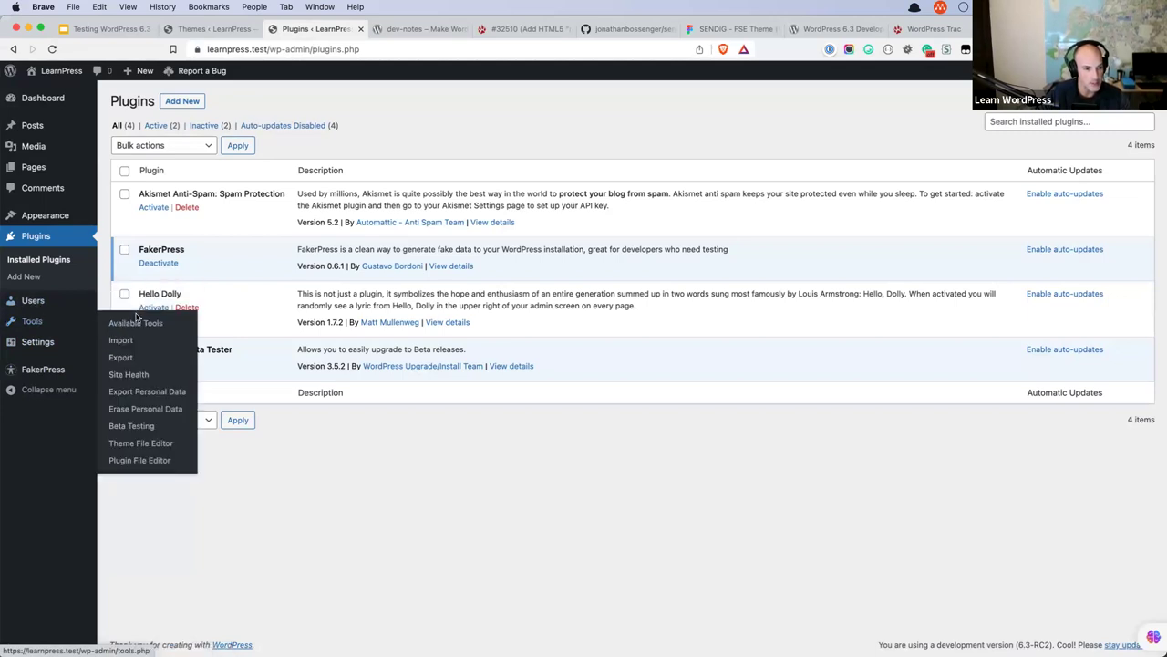
pyautogui.click(148, 427)
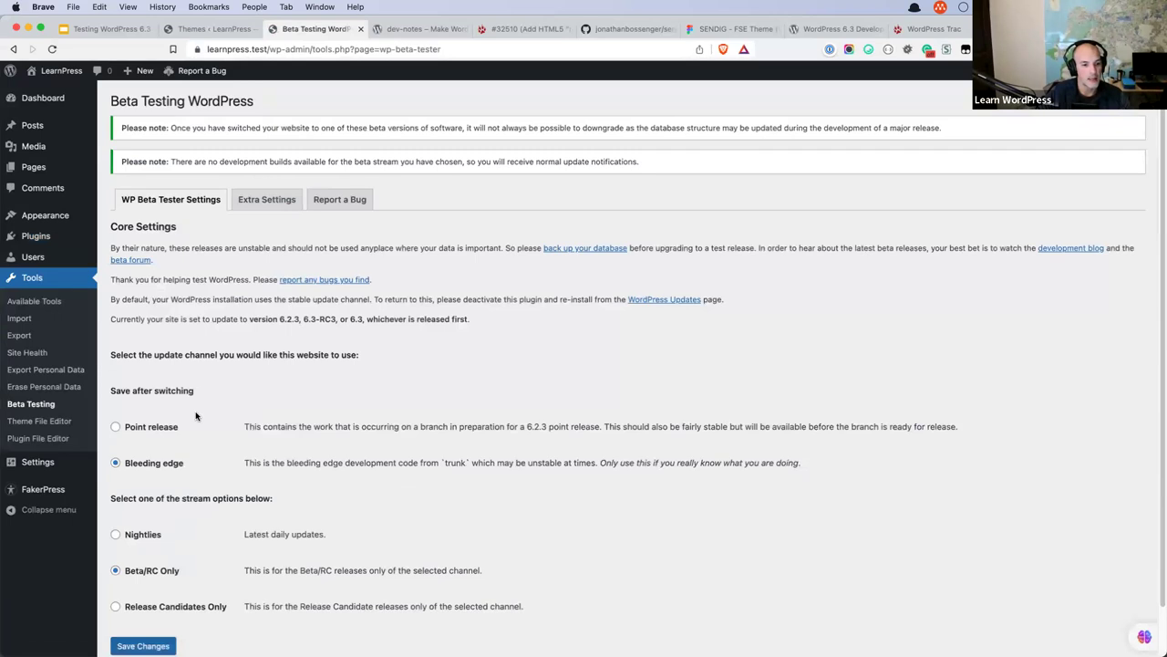
pyautogui.scroll(-1, 195, 416)
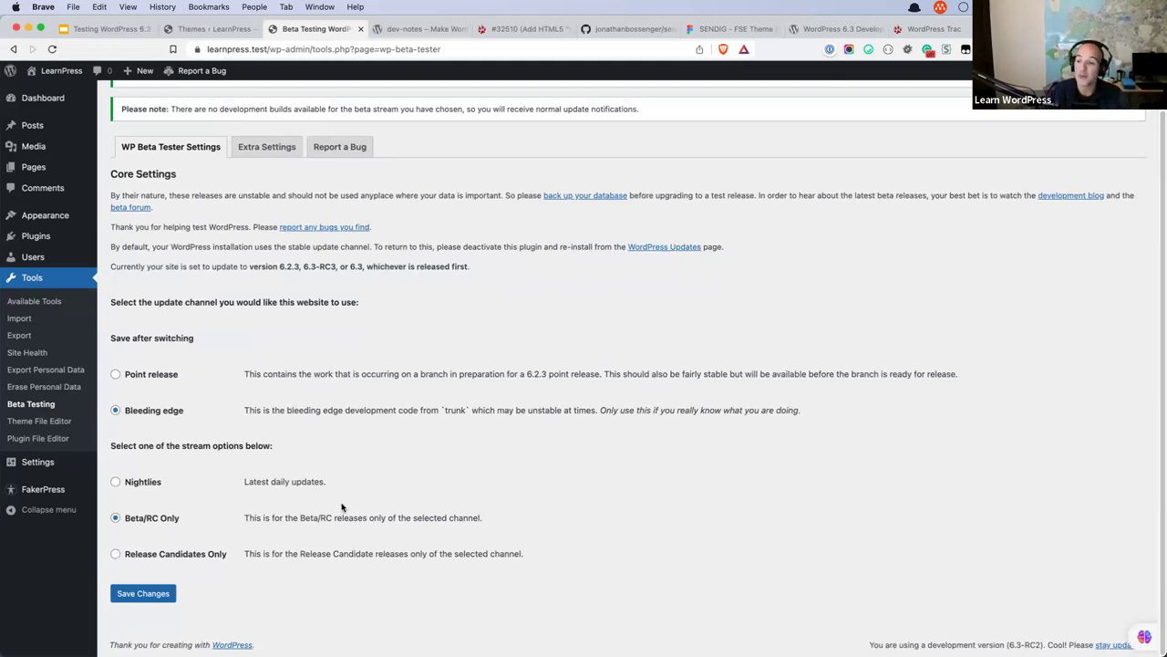
pyautogui.click(115, 375)
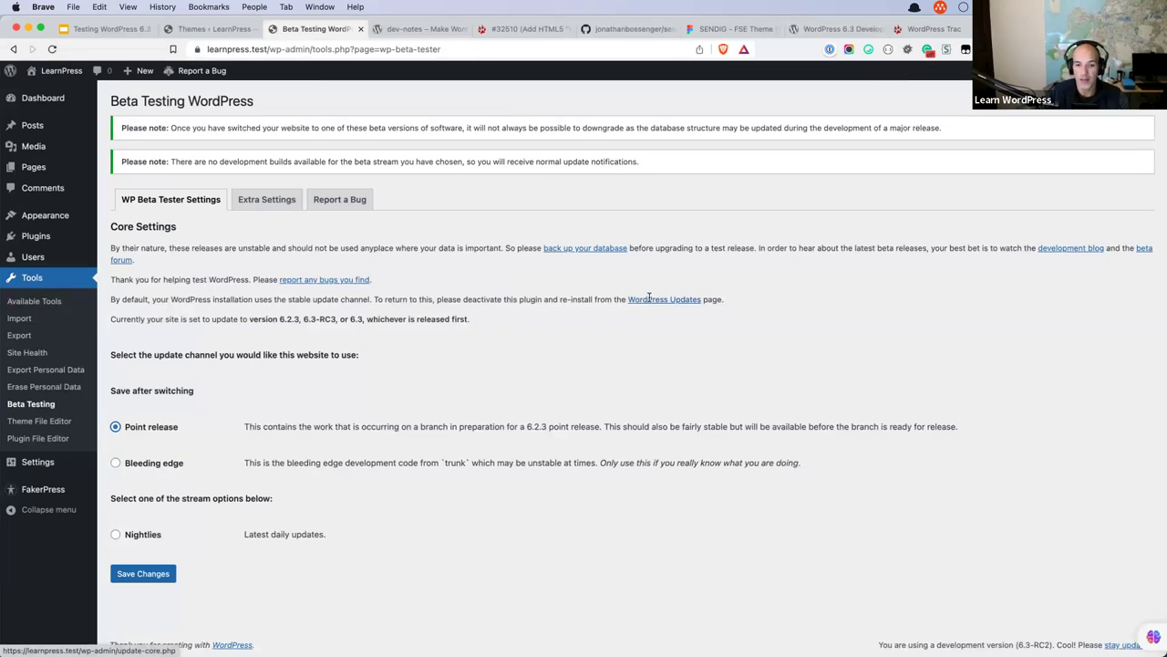
pyautogui.click(649, 299)
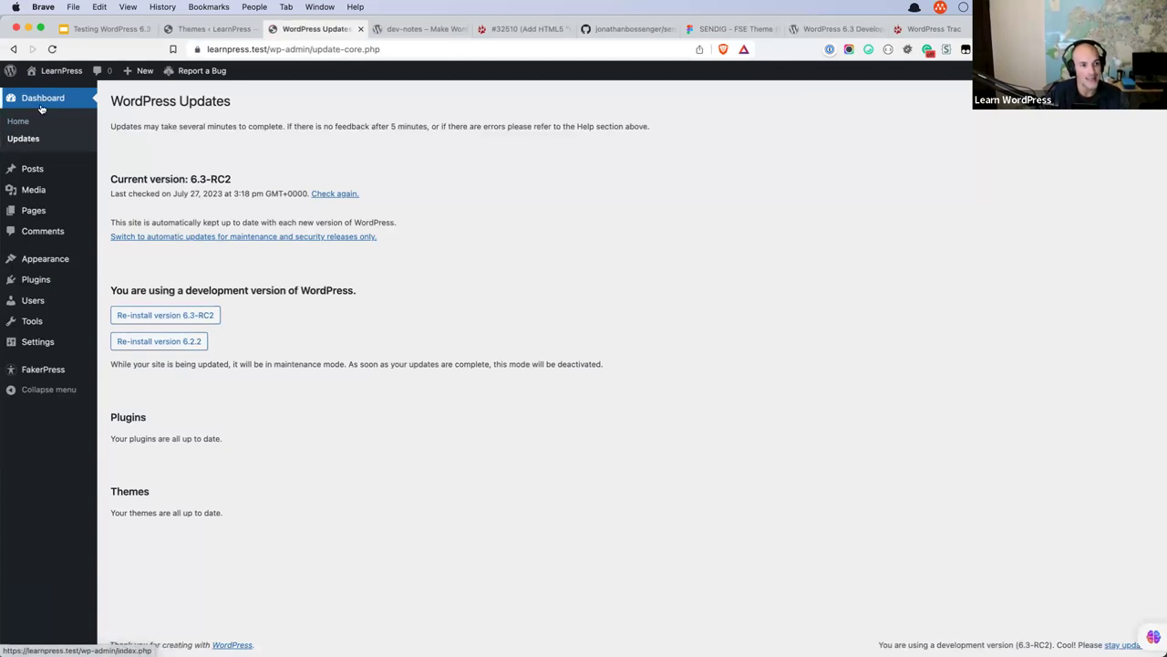
# Deactivate the WordPress Beta Tester plugin and check Updates for the 6.3 nightly offer.
pyautogui.moveTo(47, 285)
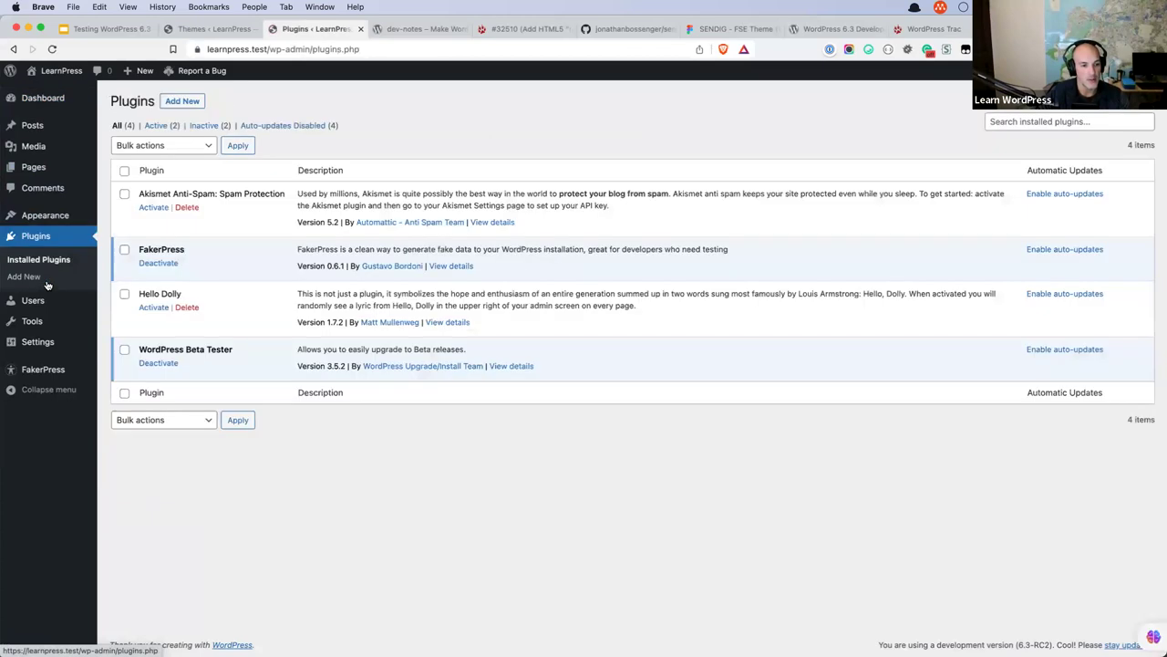
pyautogui.click(160, 363)
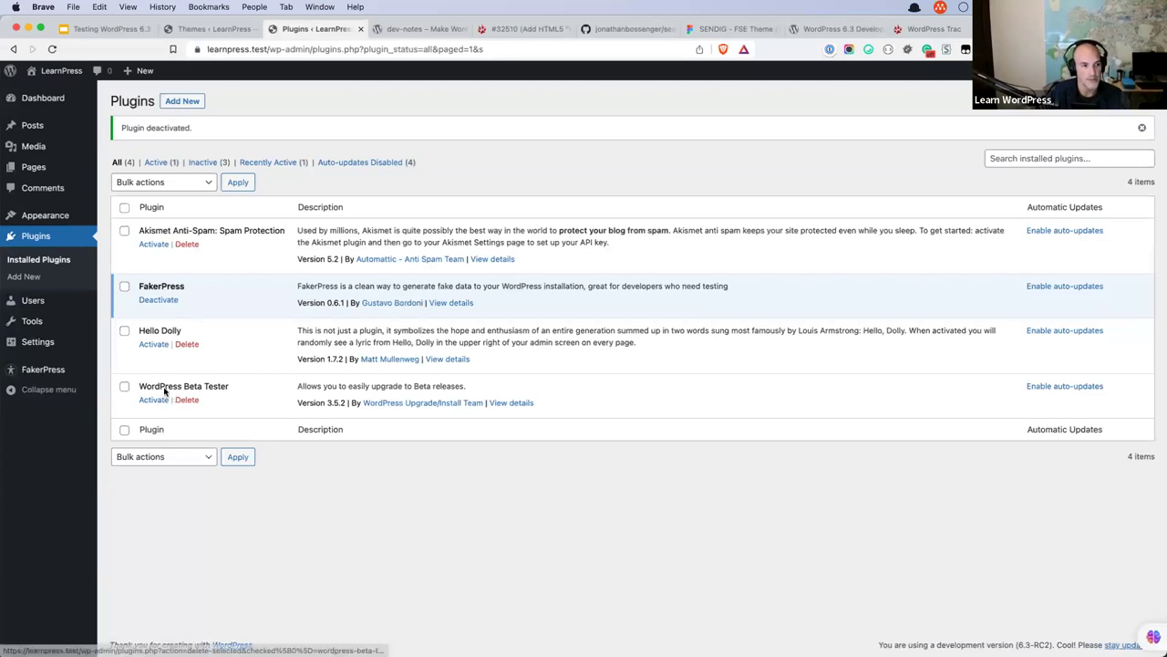
pyautogui.moveTo(18, 98)
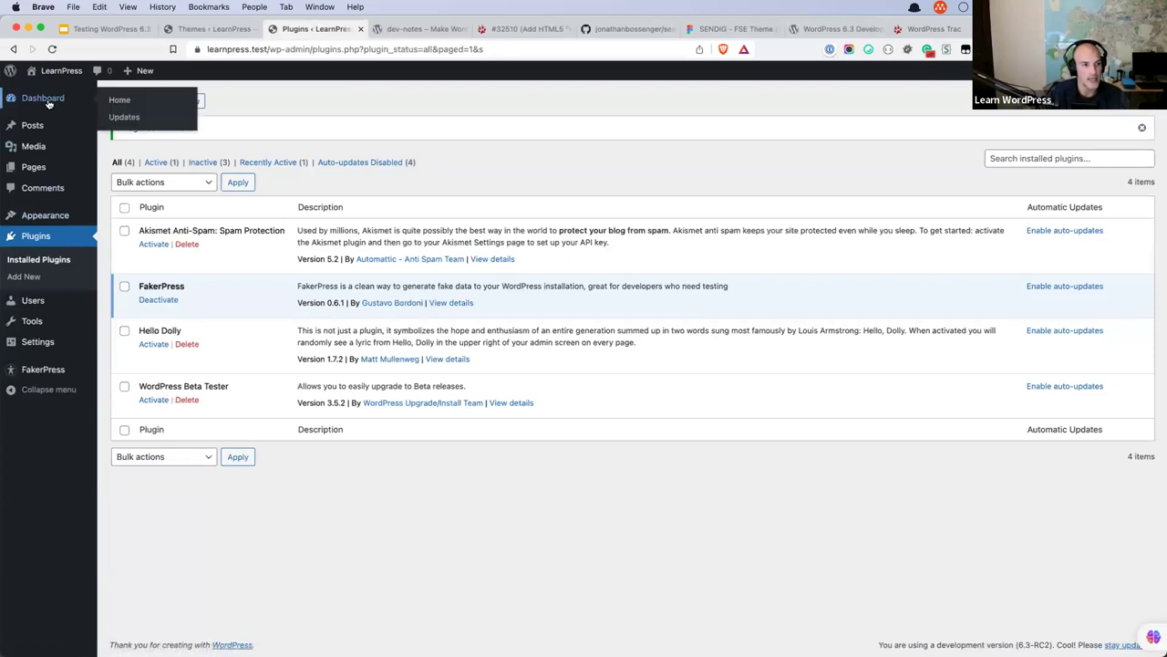
pyautogui.click(137, 124)
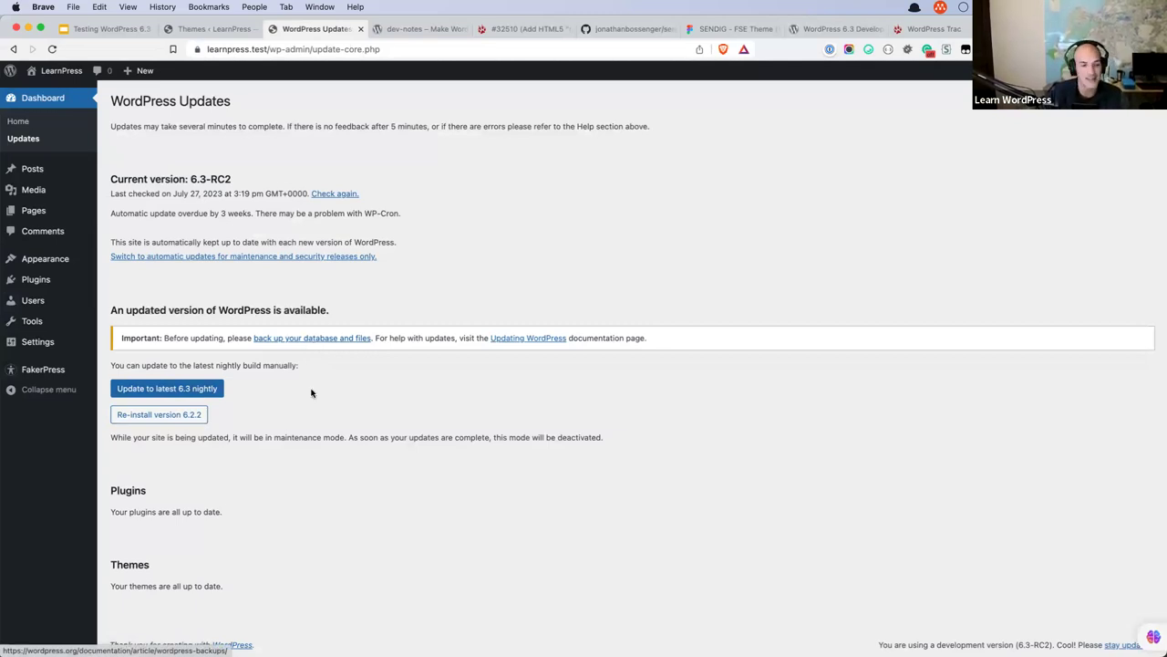
# Reinstall WordPress 6.2.2 and run the required database update.
pyautogui.click(171, 419)
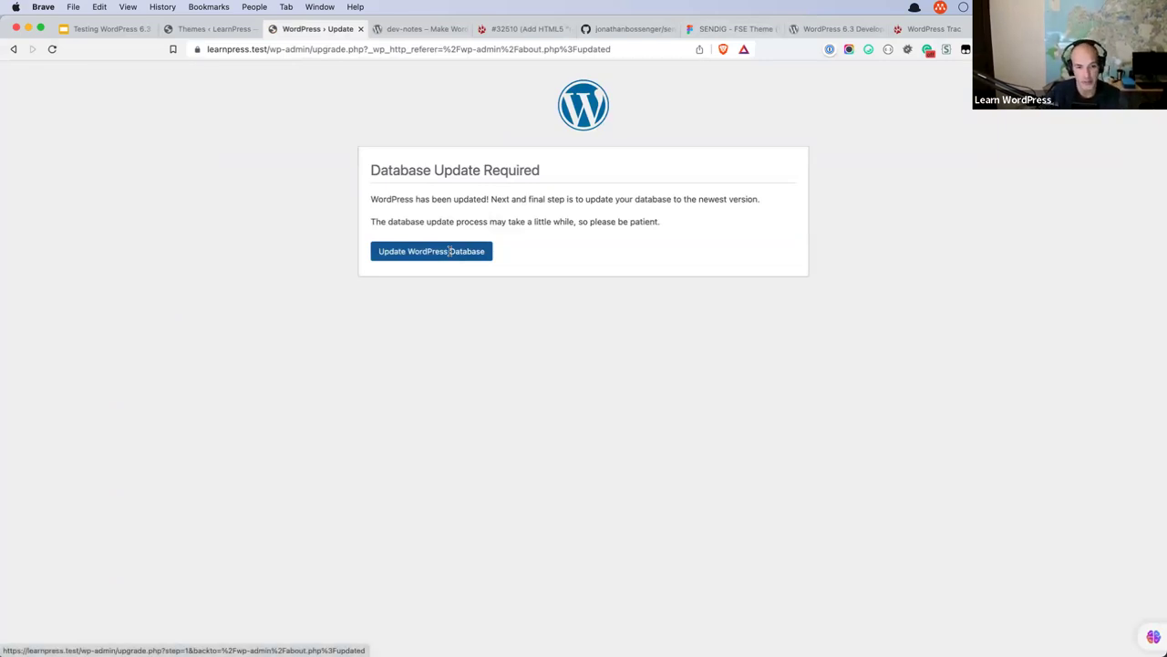
pyautogui.click(450, 250)
pyautogui.click(406, 237)
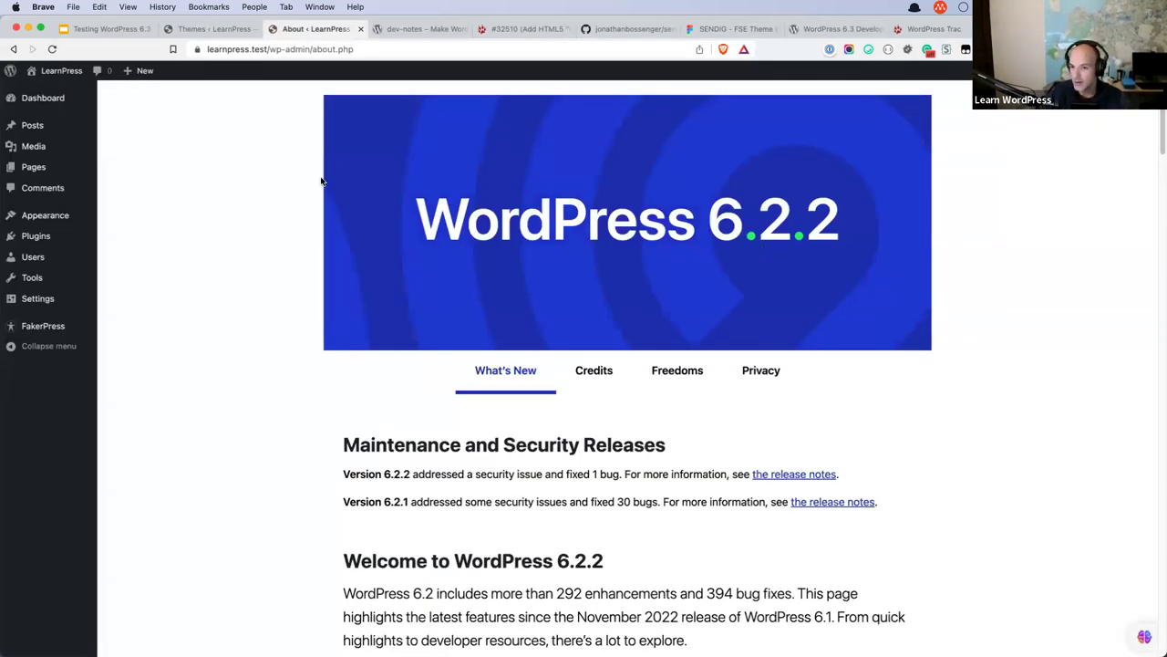
# Check the Dashboard on 6.2.2, then view the WordPress 6.3 Development Cycle page.
pyautogui.moveTo(47, 97)
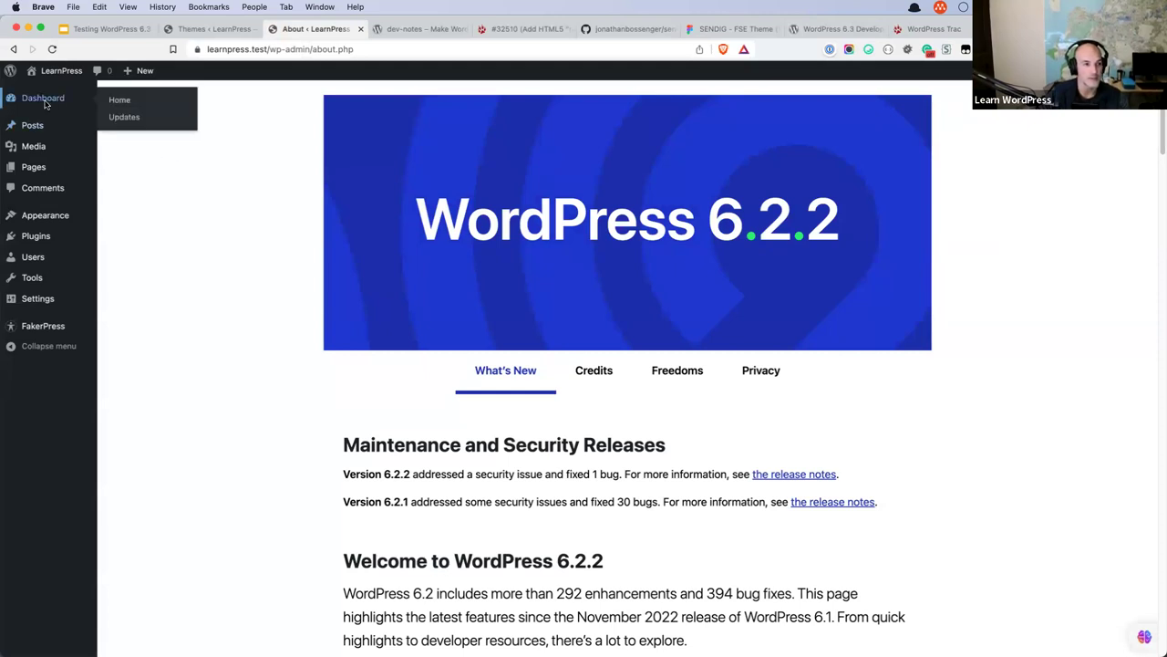
pyautogui.click(117, 97)
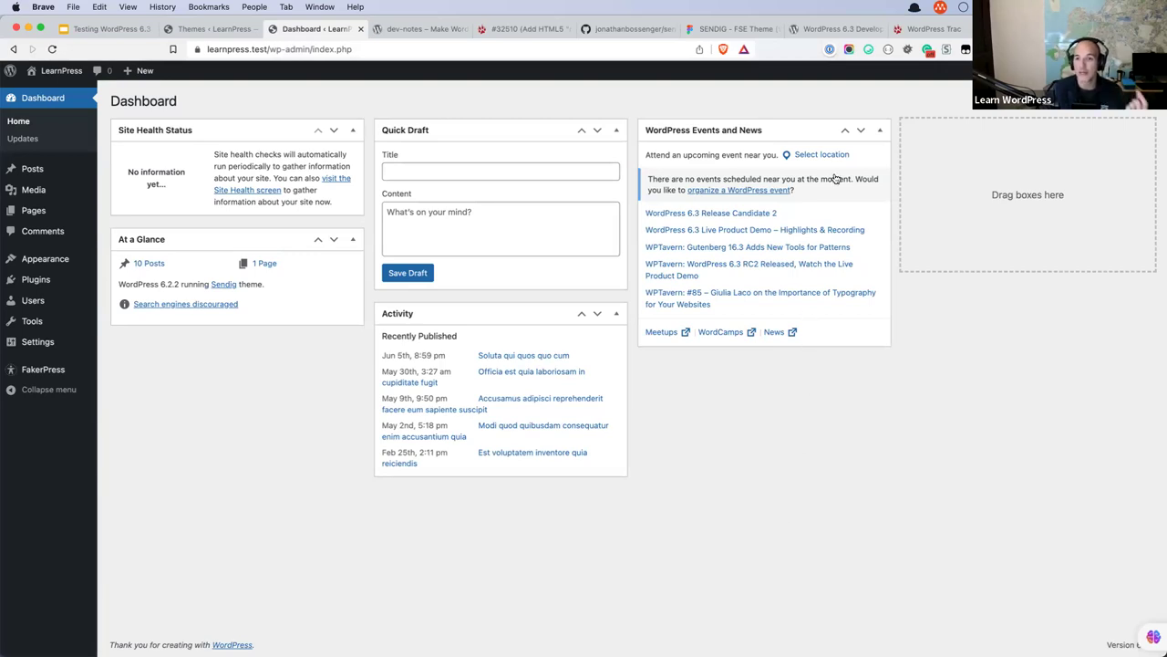
pyautogui.click(846, 30)
pyautogui.scroll(10, 611, 289)
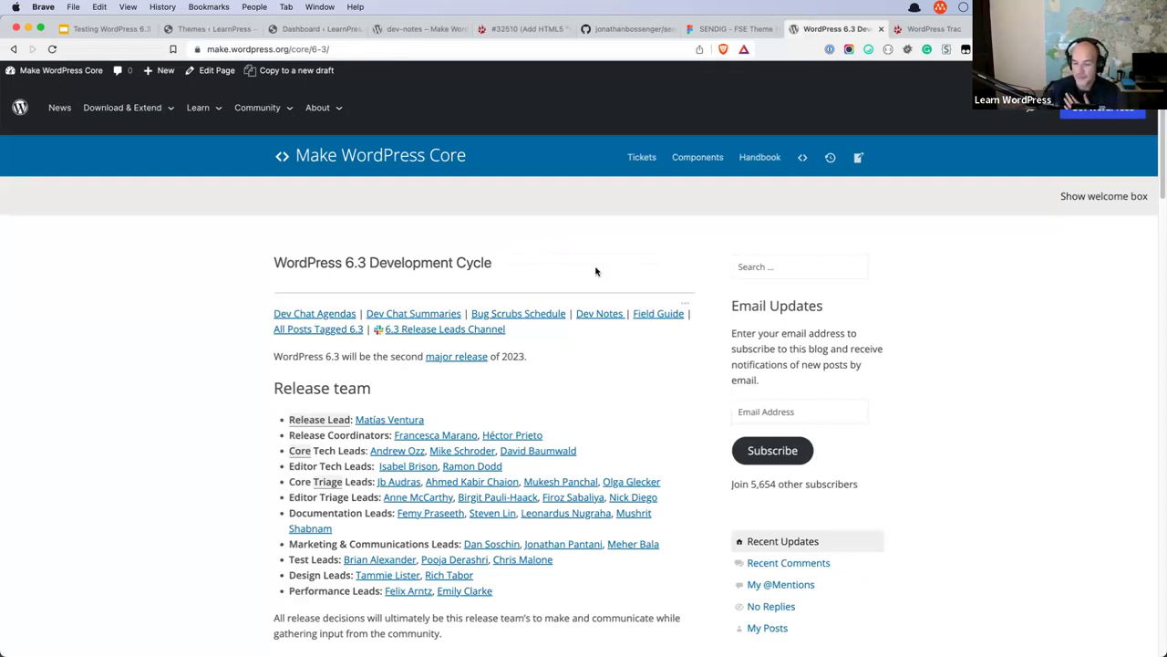
# Look over the Testing WordPress slides, then return to the site's Themes page.
pyautogui.click(123, 31)
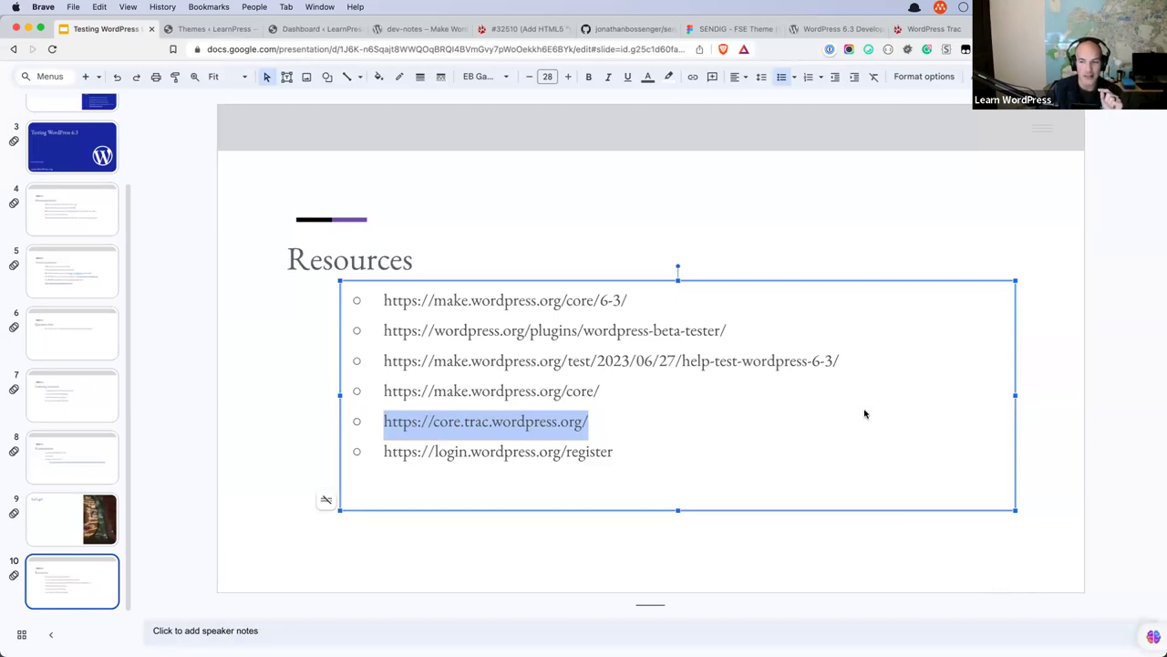
pyautogui.click(227, 32)
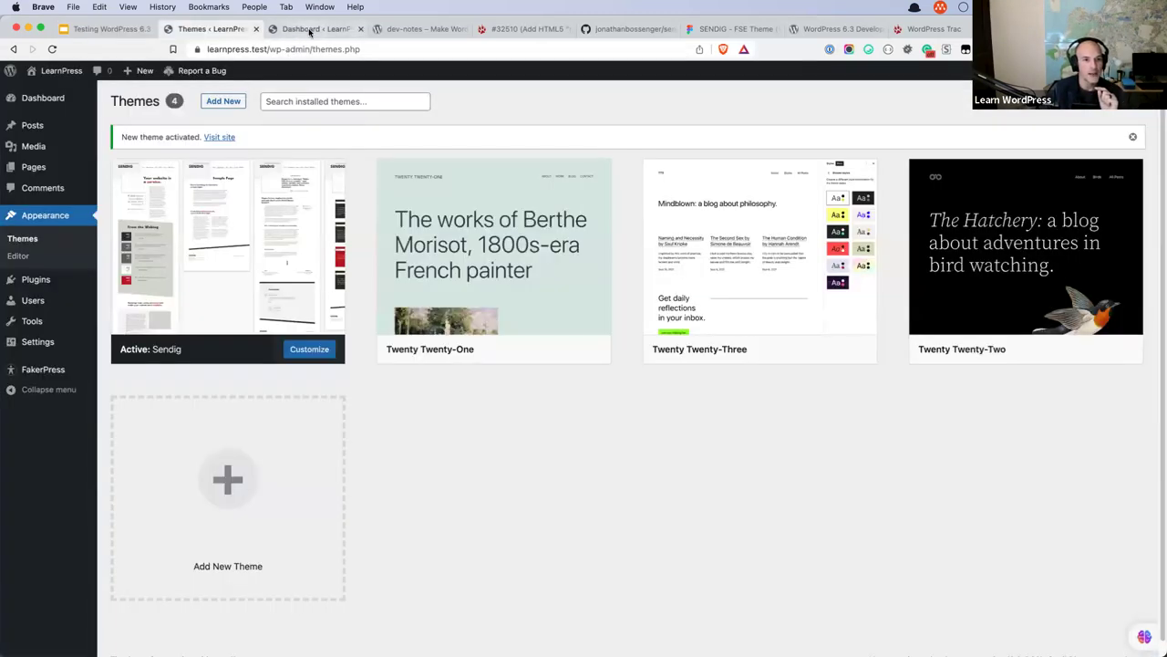
# Save the Beta Testing channel settings and start updating the site to 6.3-RC2.
pyautogui.click(307, 29)
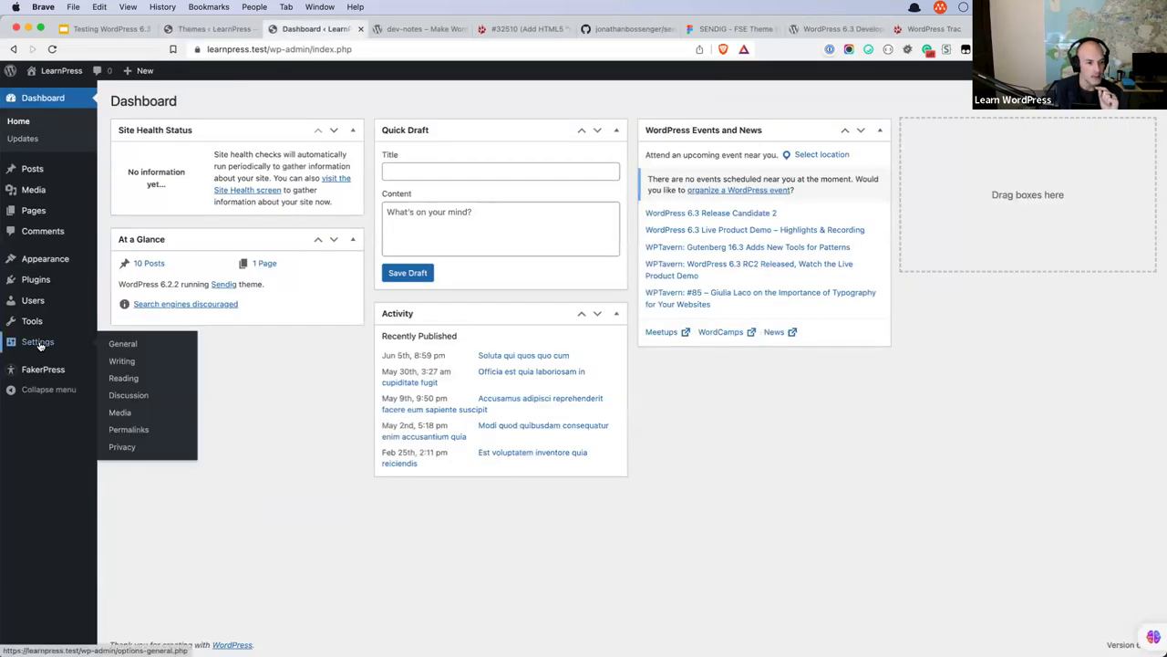
pyautogui.moveTo(35, 279)
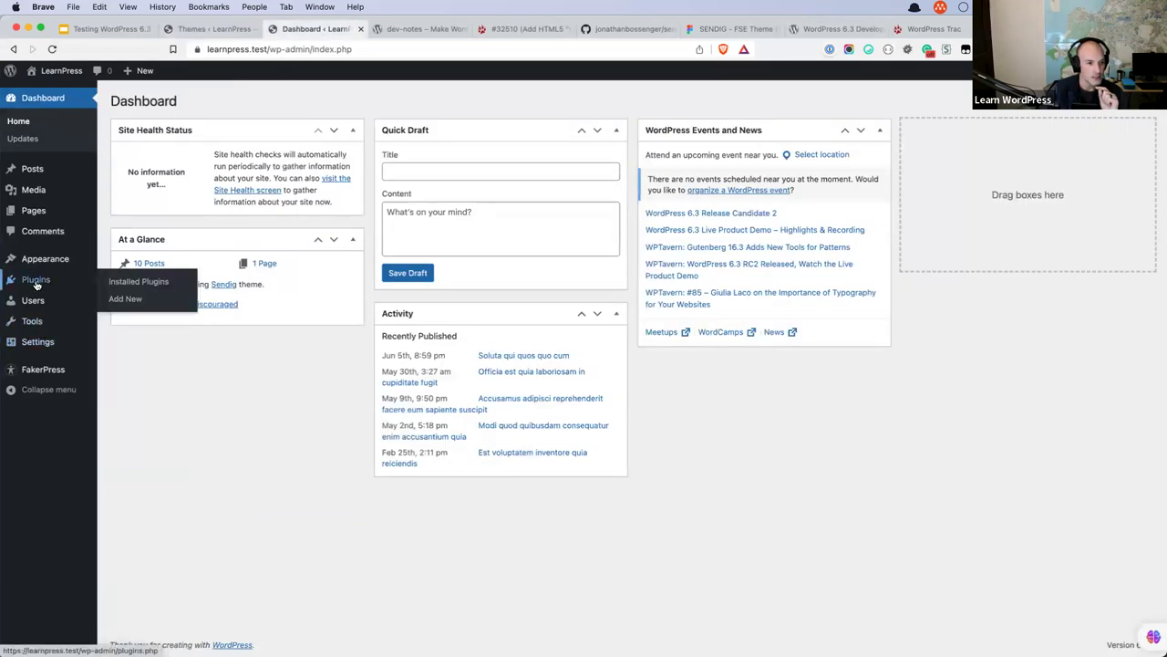
pyautogui.click(119, 284)
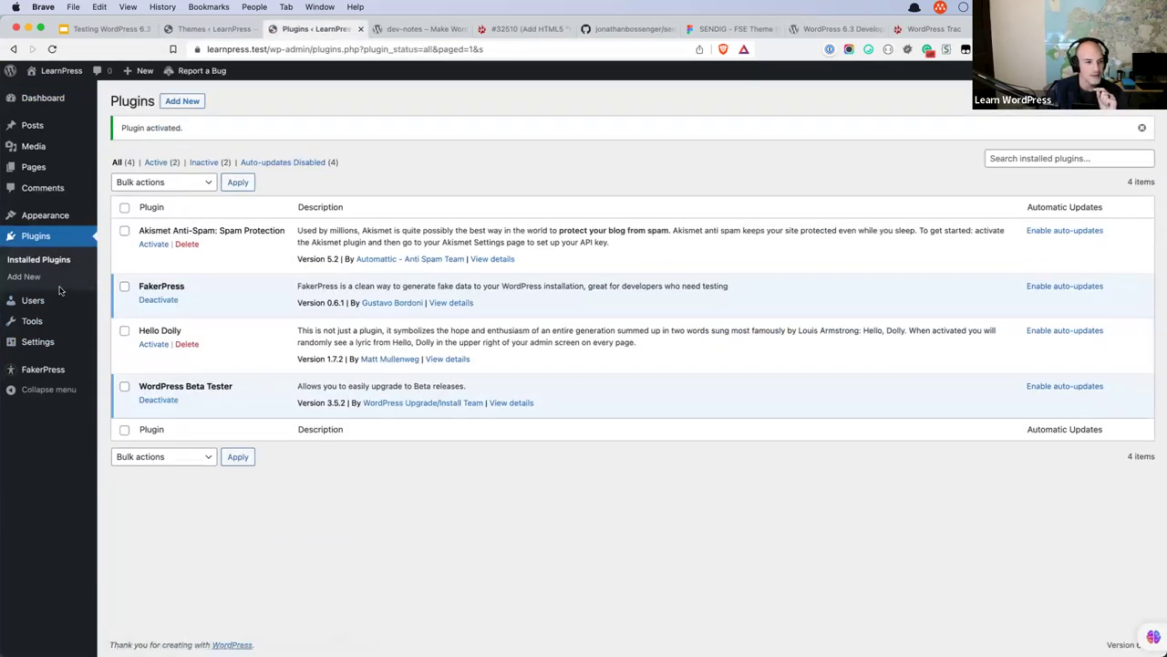
pyautogui.moveTo(44, 321)
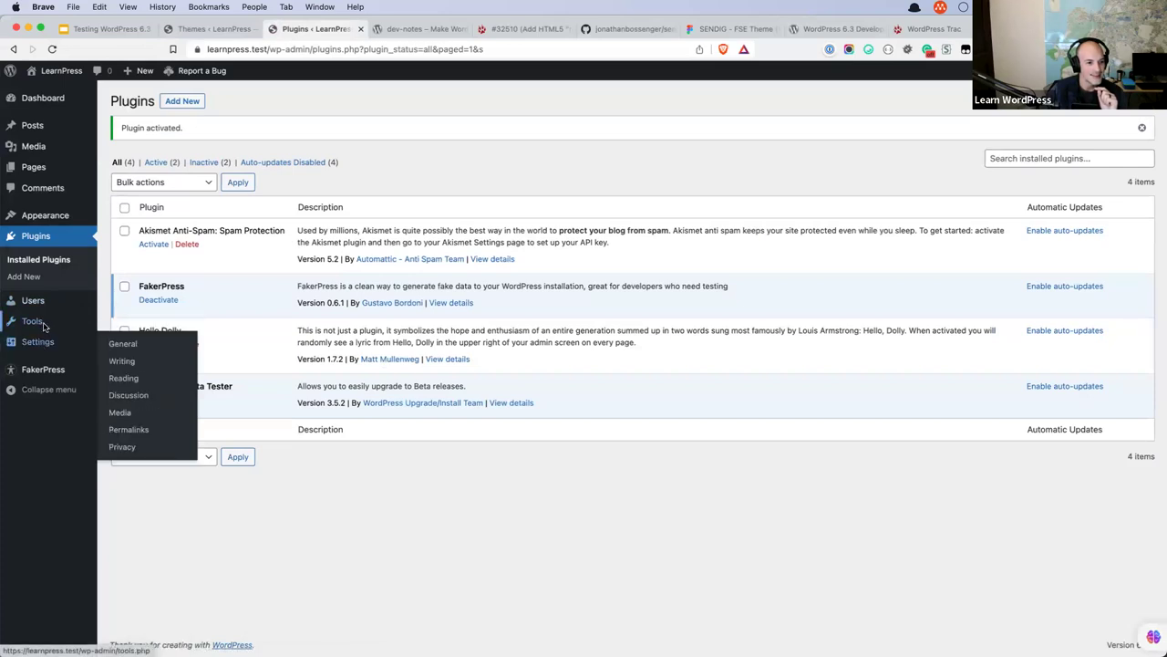
pyautogui.click(131, 425)
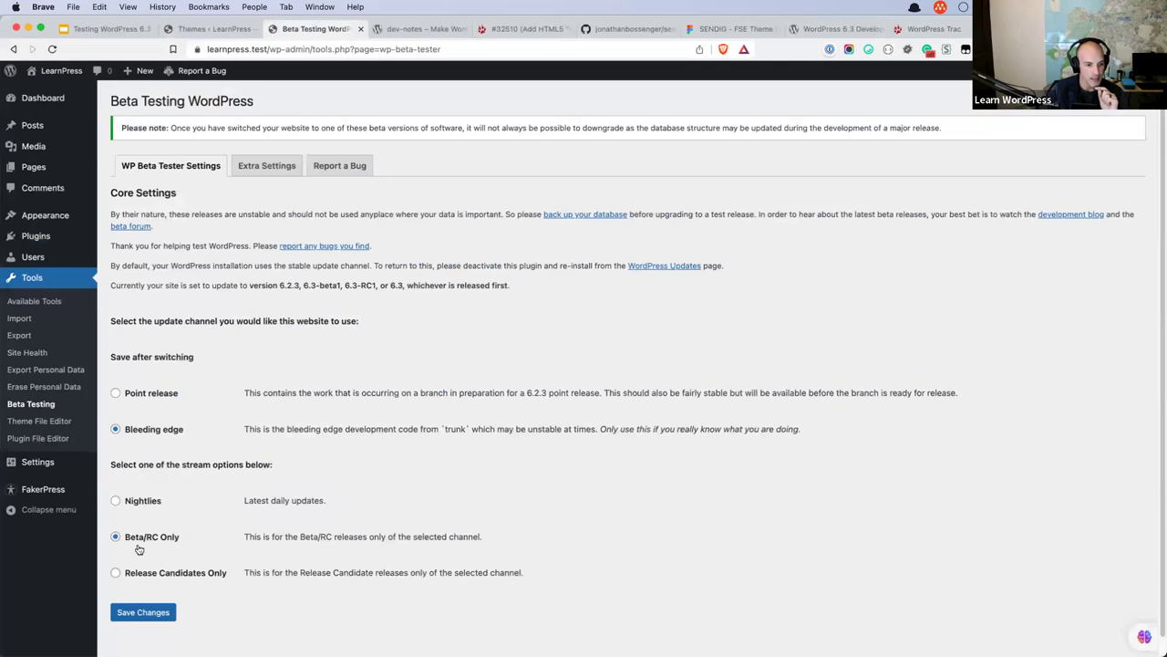
pyautogui.click(151, 606)
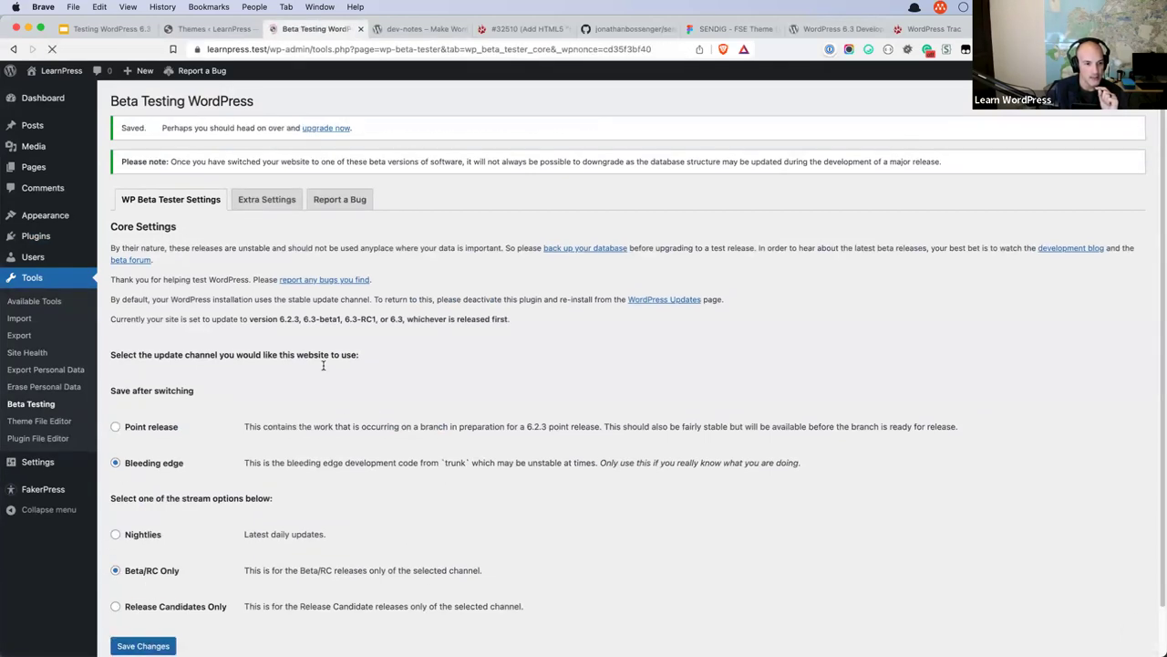
pyautogui.click(339, 135)
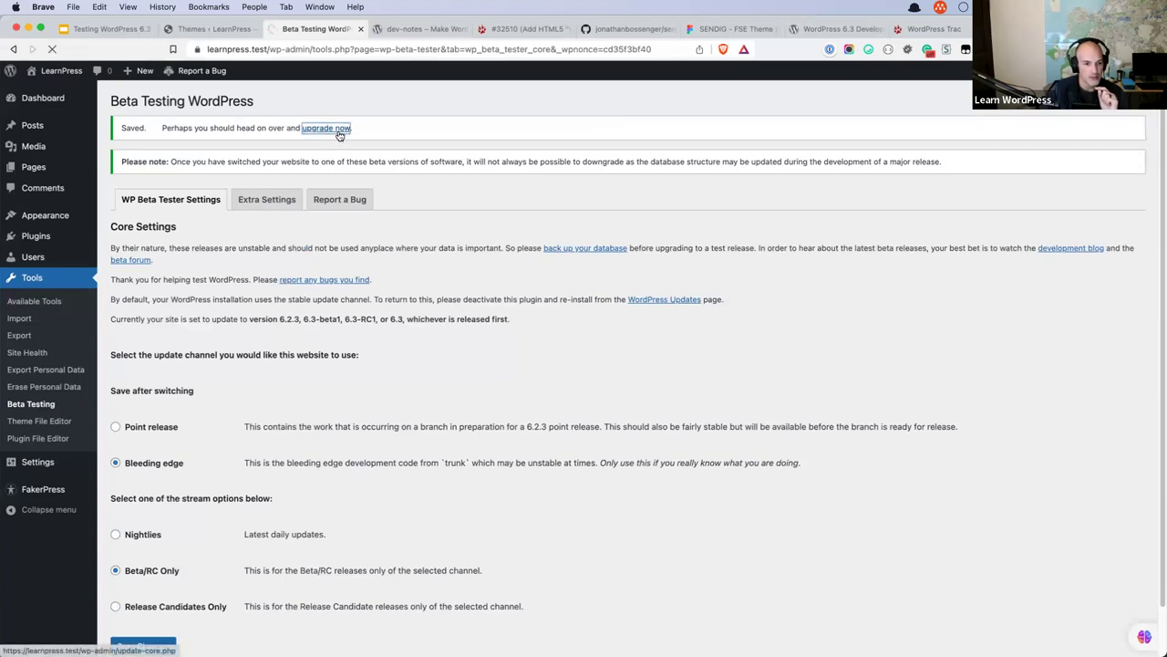
pyautogui.click(203, 395)
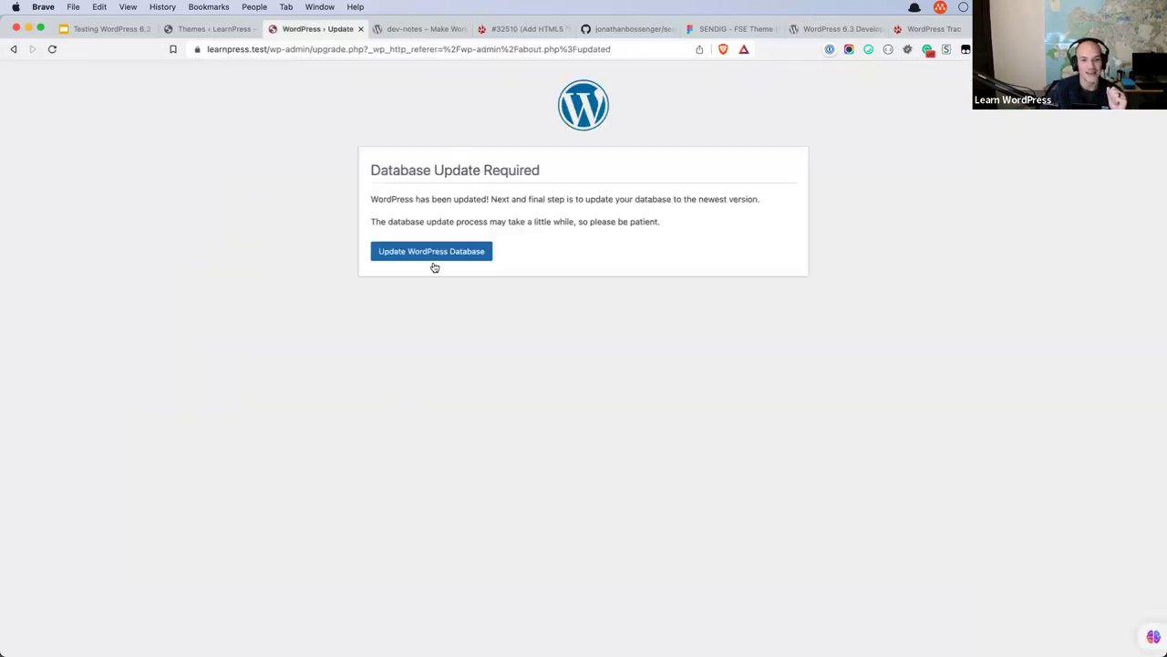
# Run the WordPress database upgrade and continue to the Welcome to WordPress 6.3 screen.
pyautogui.click(431, 255)
pyautogui.click(393, 230)
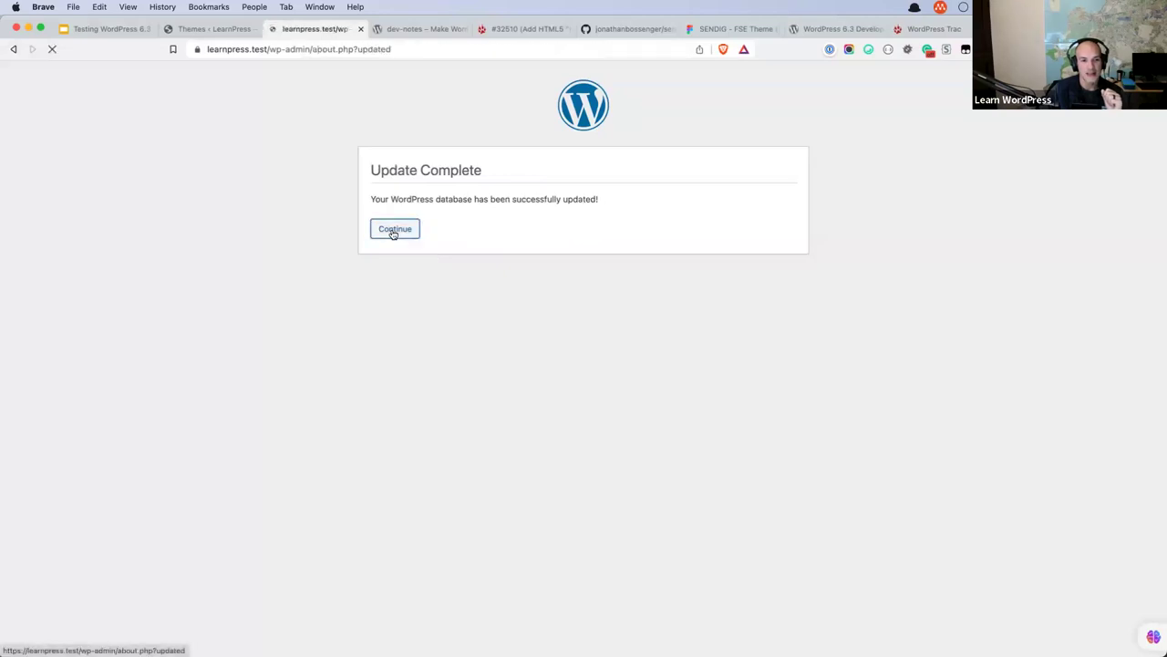
# In the Site Editor's Pages section, view Index's details and return to the pages list.
pyautogui.moveTo(55, 216)
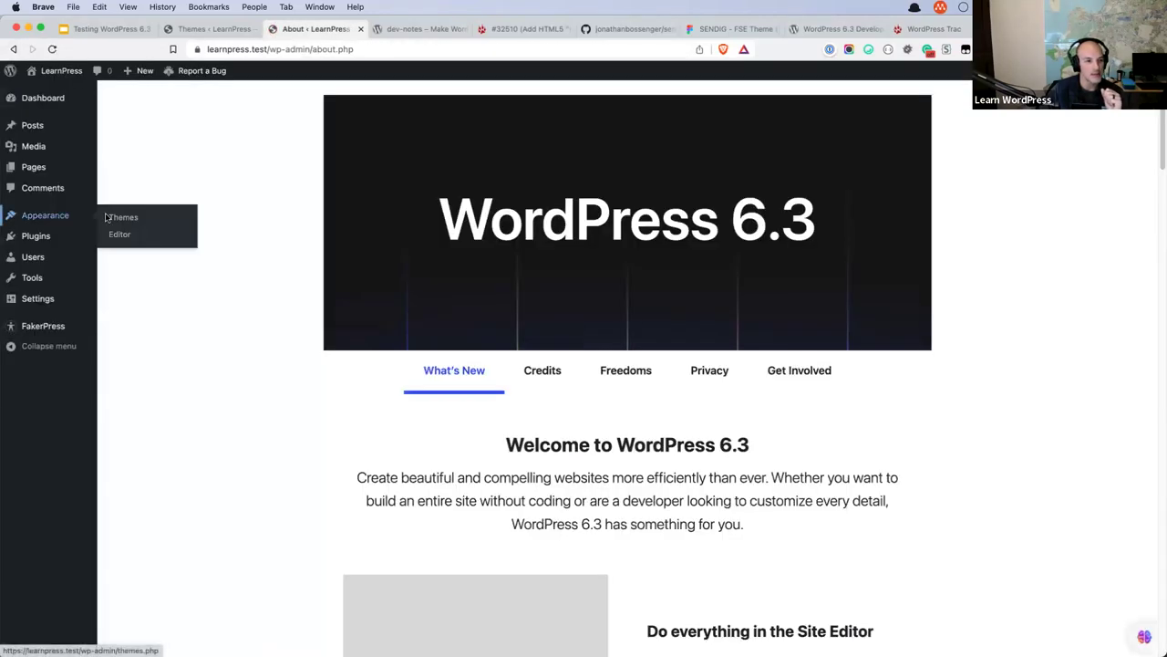
pyautogui.click(130, 234)
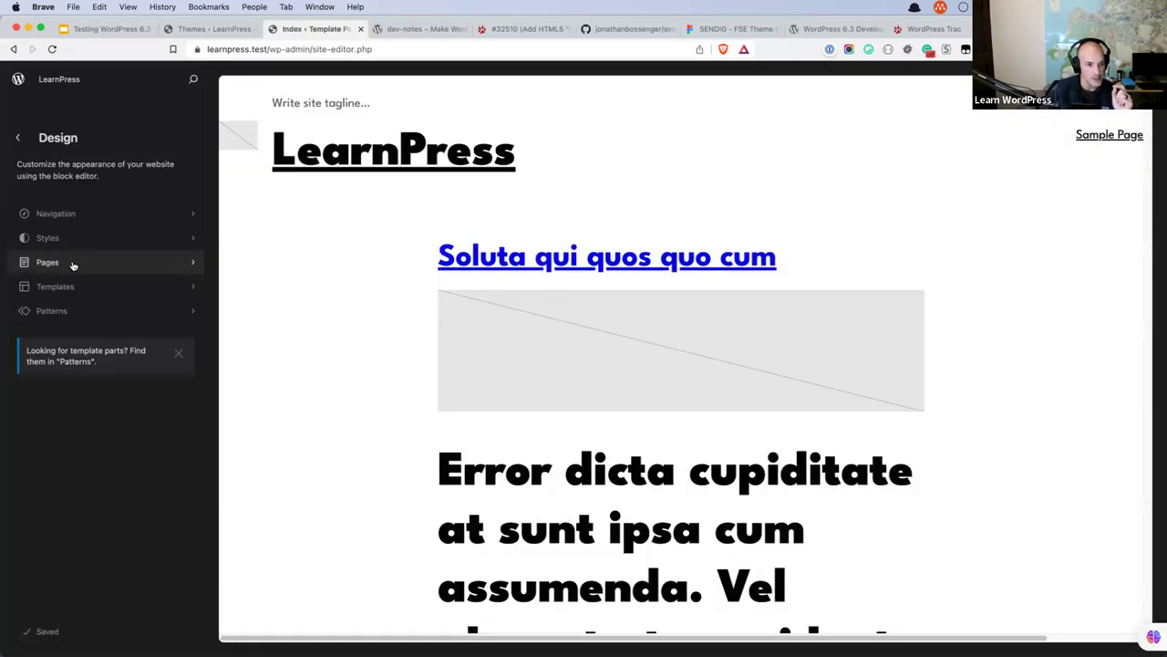
pyautogui.click(193, 263)
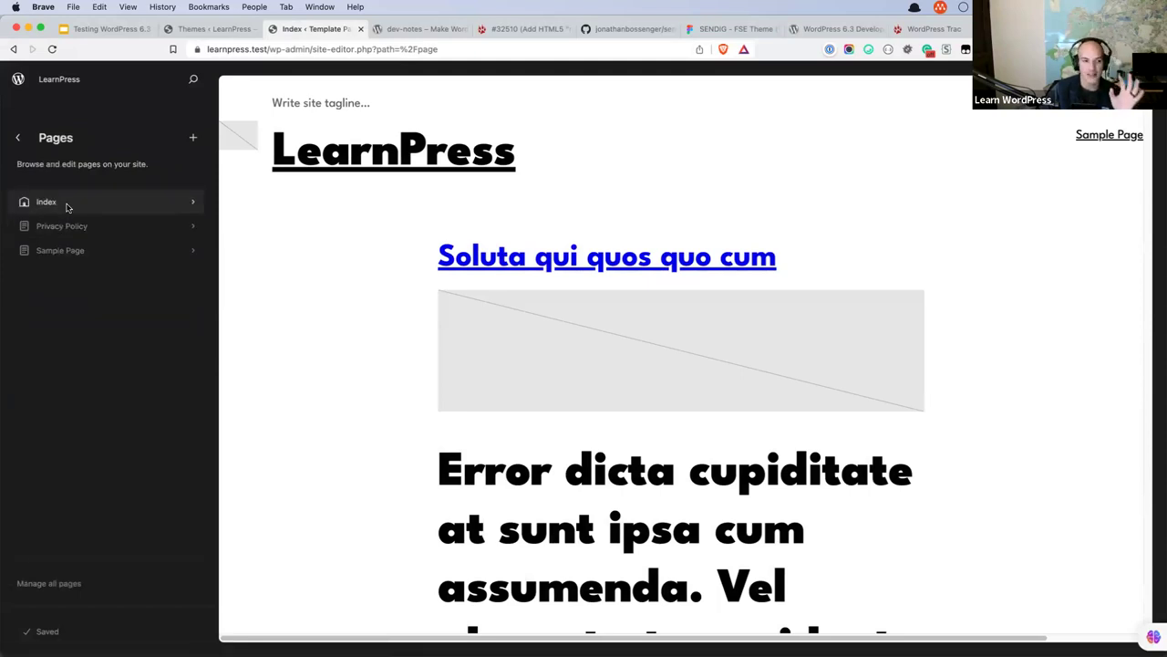
pyautogui.click(66, 205)
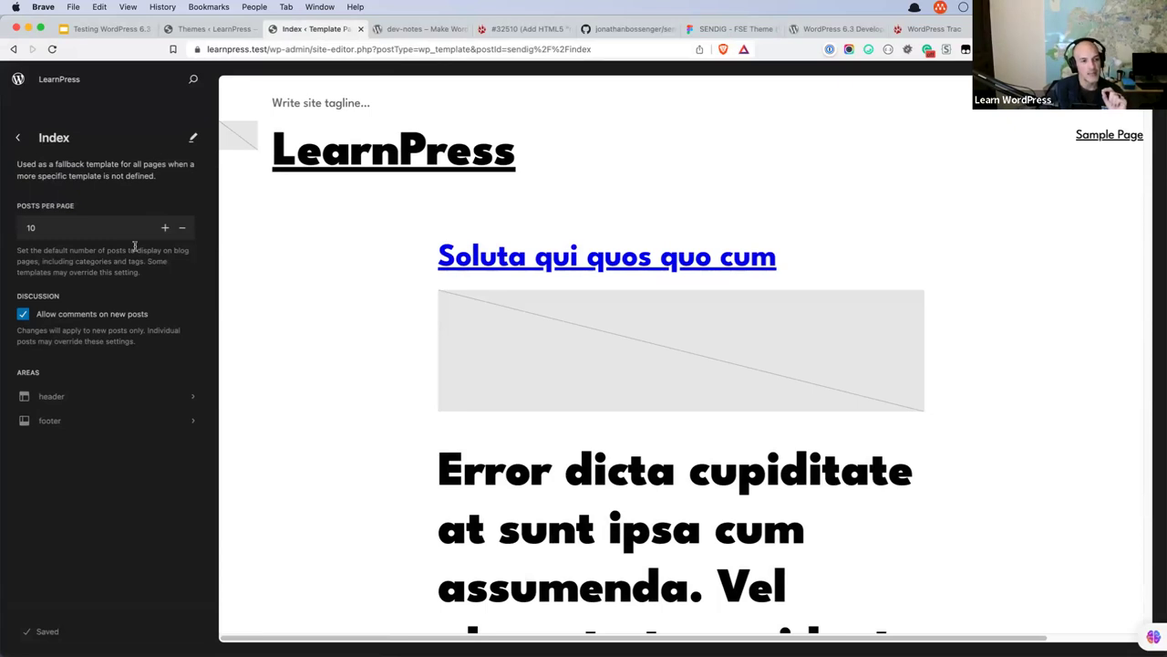
pyautogui.click(17, 136)
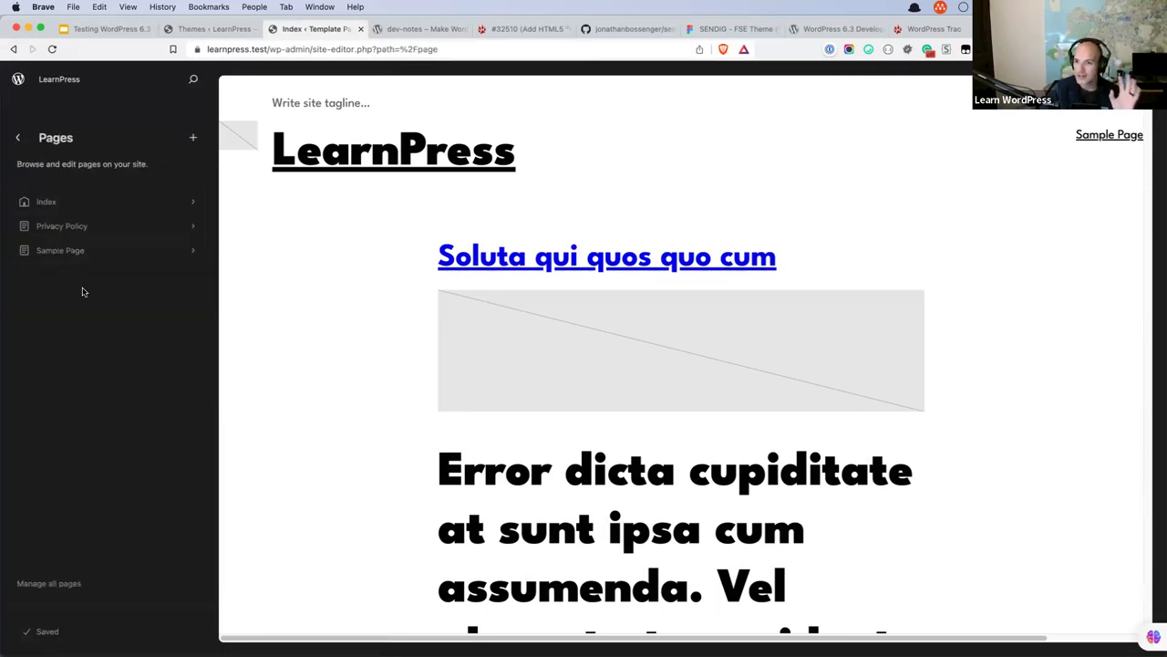
# Move the Featured Image block above the post title in the Index template and save.
pyautogui.click(81, 202)
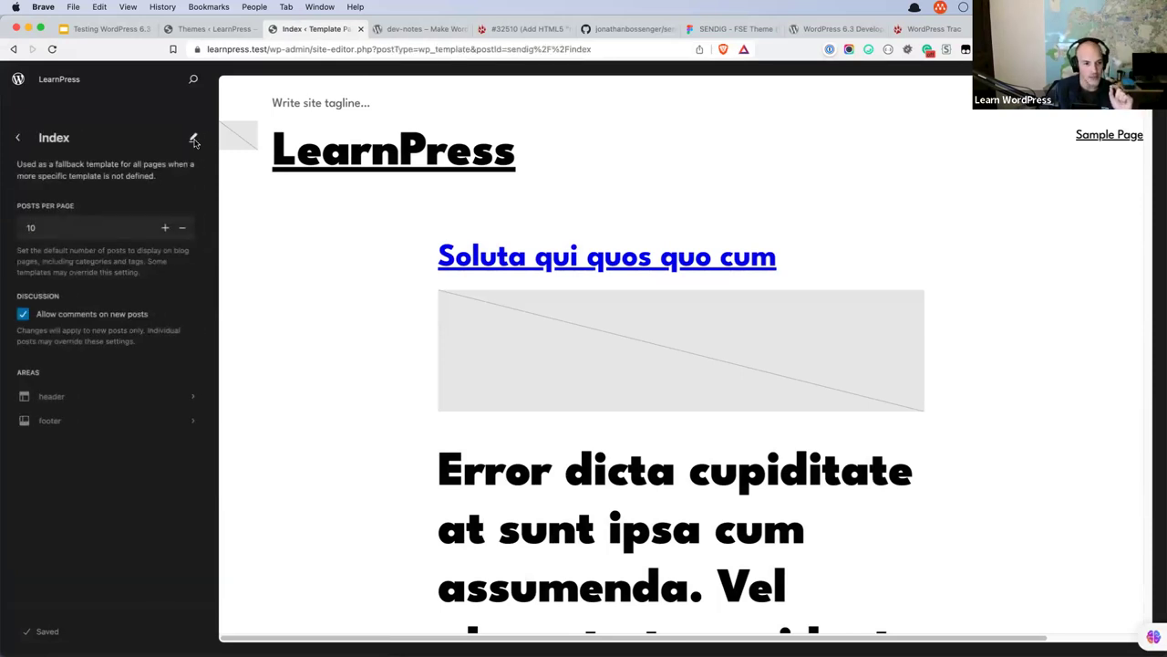
pyautogui.click(194, 140)
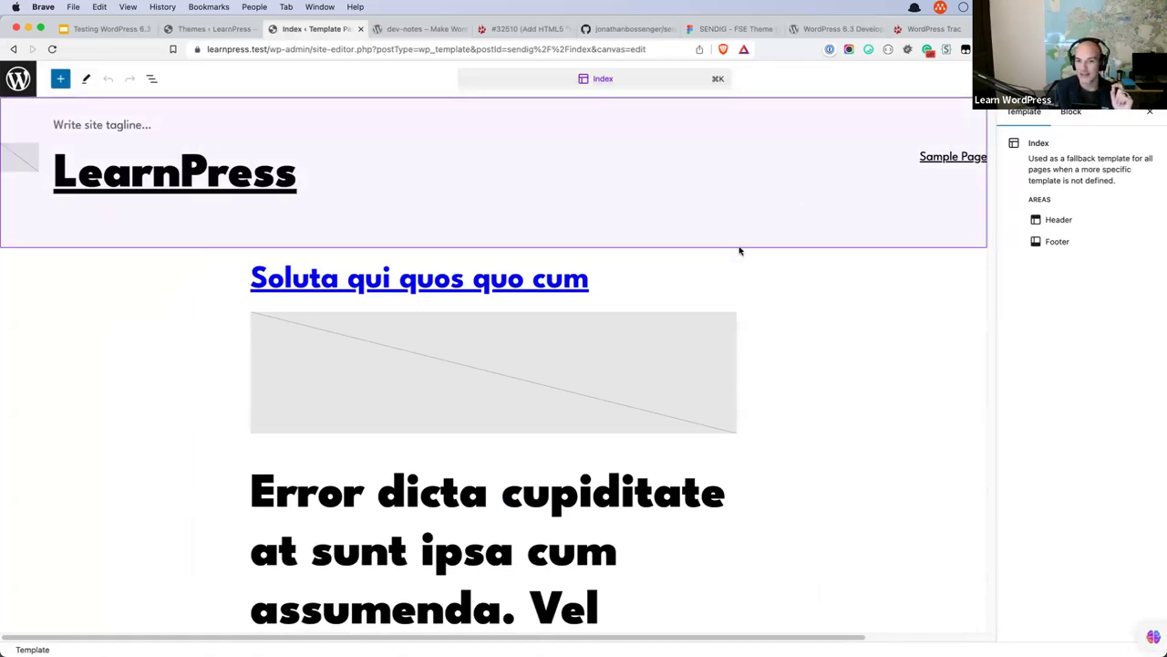
pyautogui.click(599, 307)
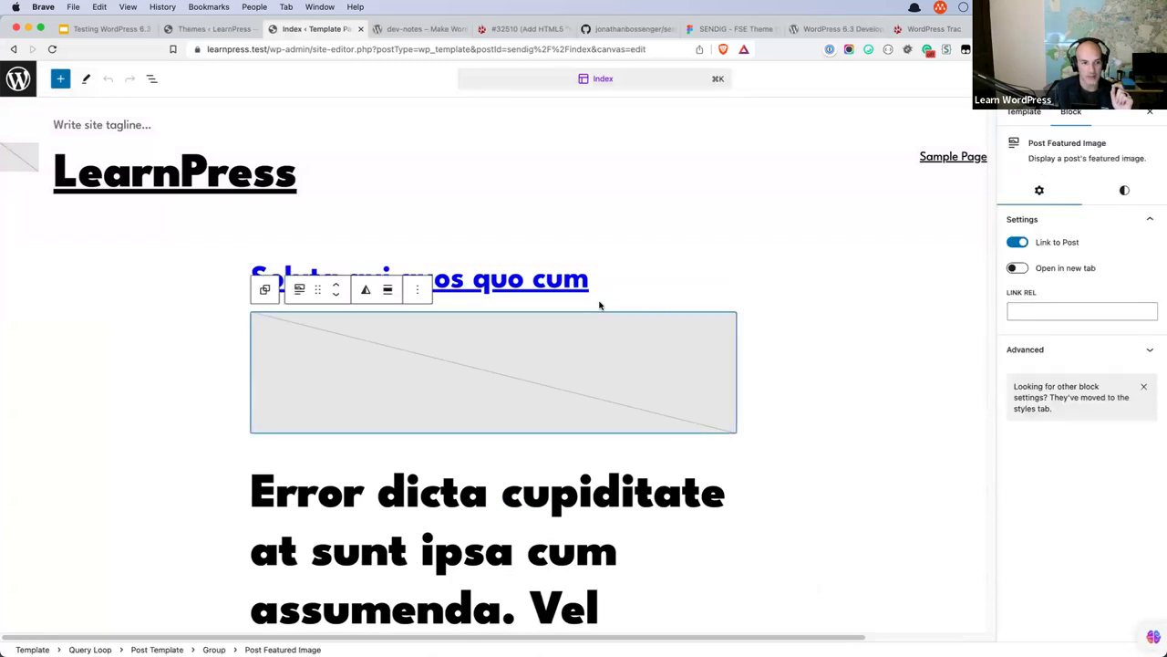
pyautogui.click(336, 285)
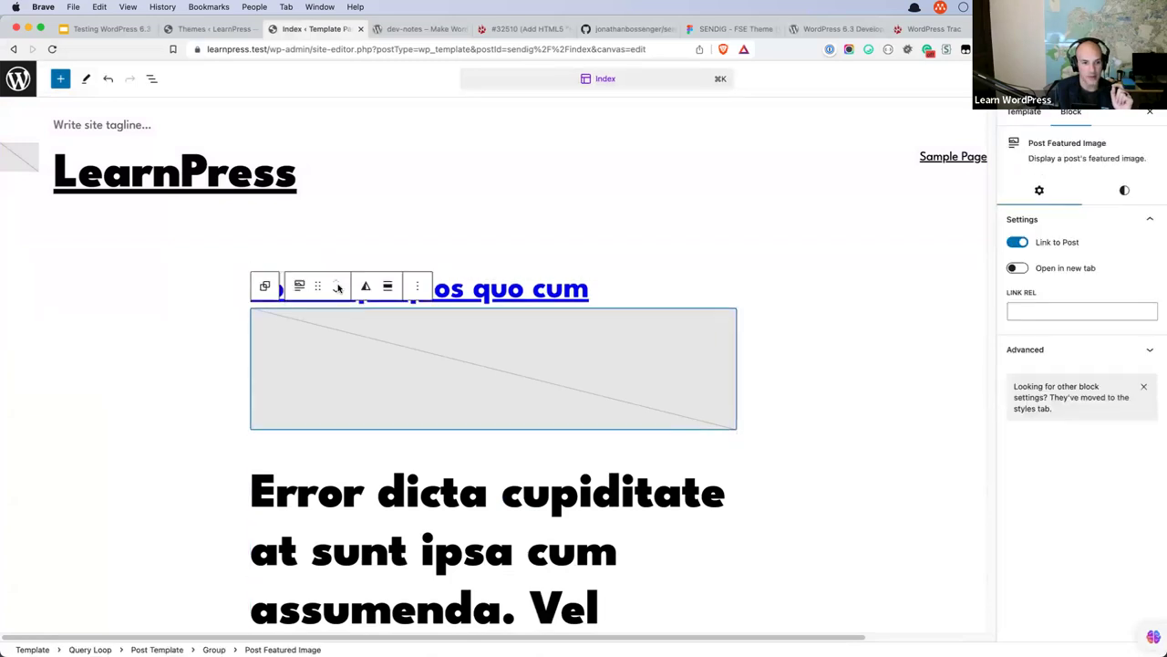
pyautogui.press('super+s')
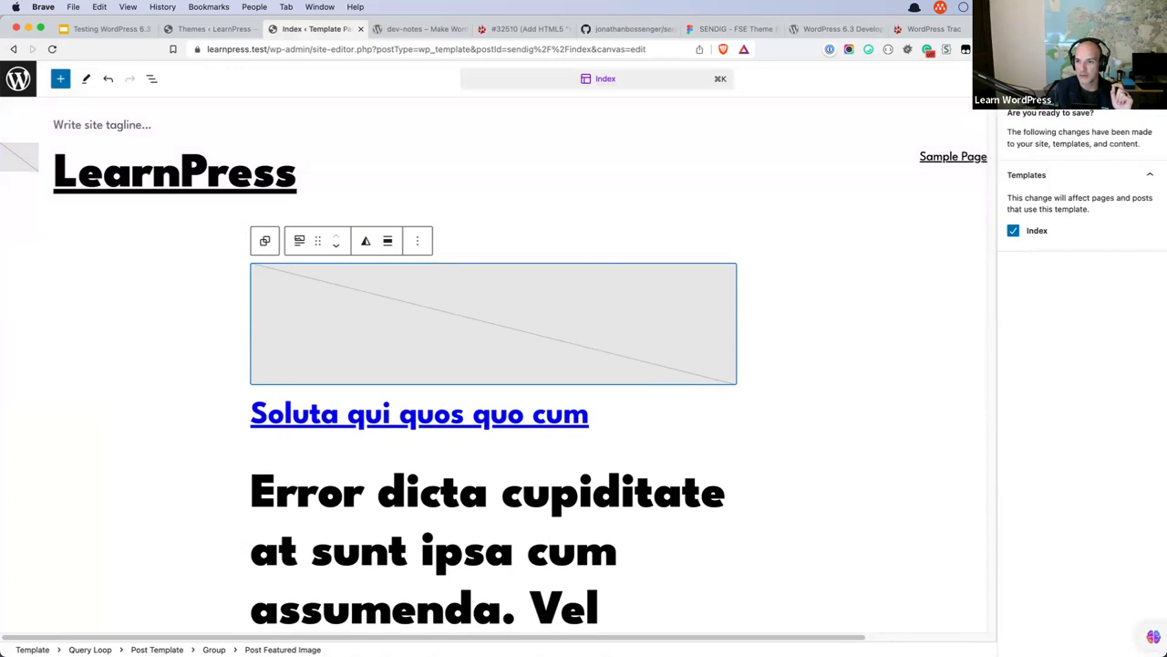
pyautogui.press('super+s')
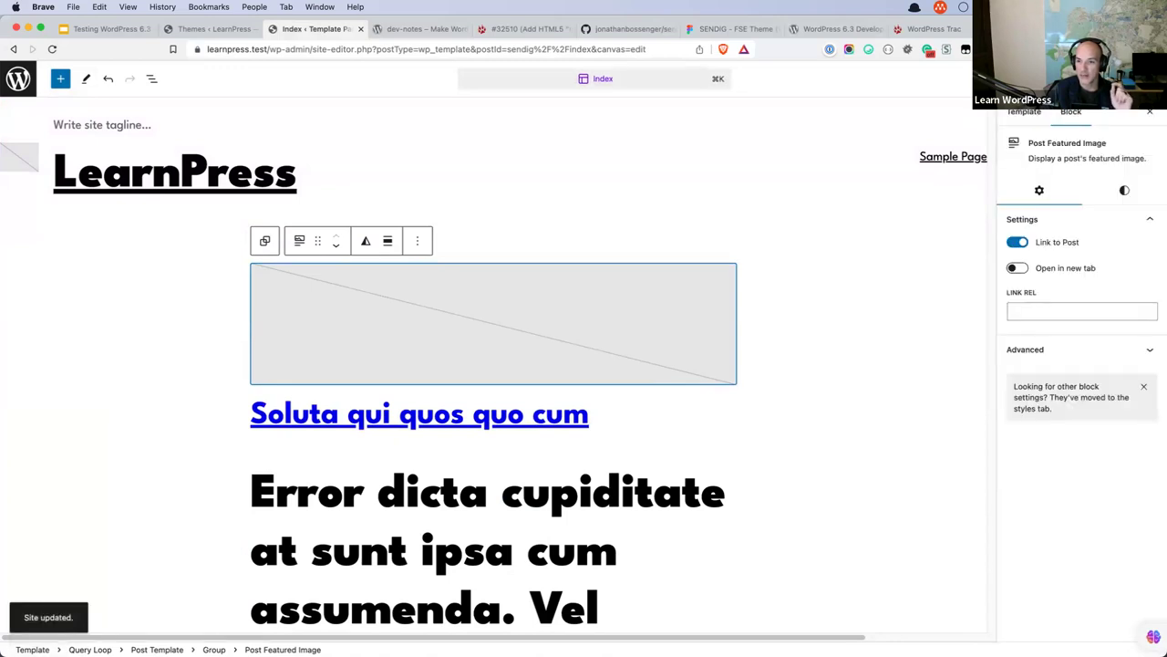
pyautogui.click(19, 79)
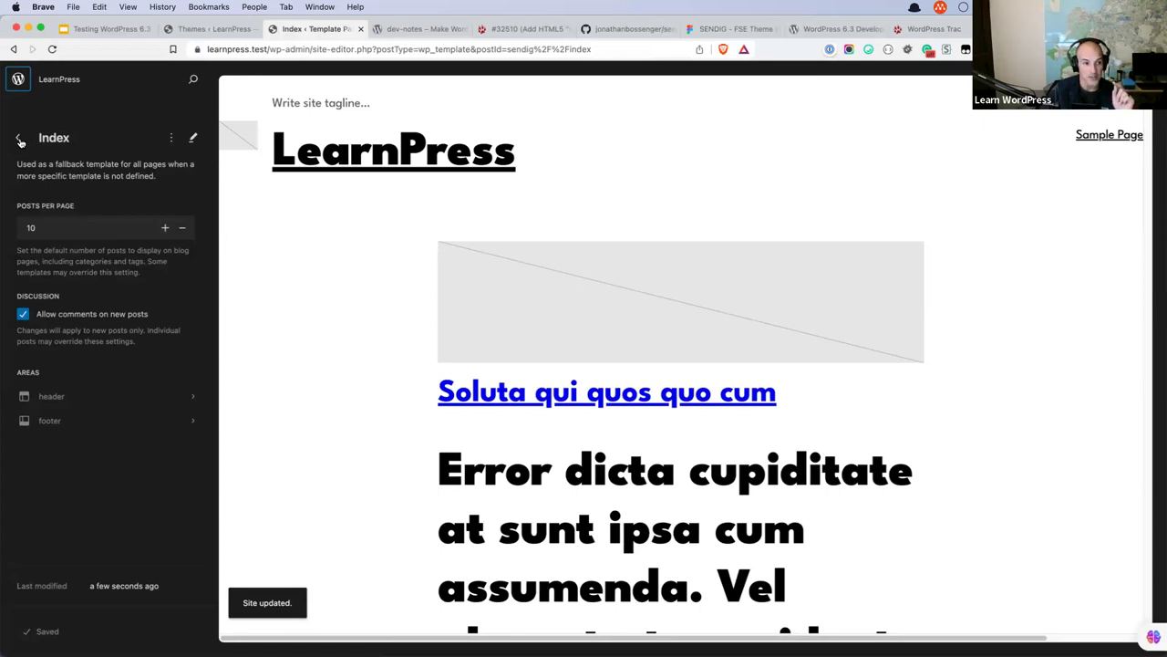
# Compare the admin Pages list with the Site Editor's Pages section across browser tabs.
pyautogui.click(19, 140)
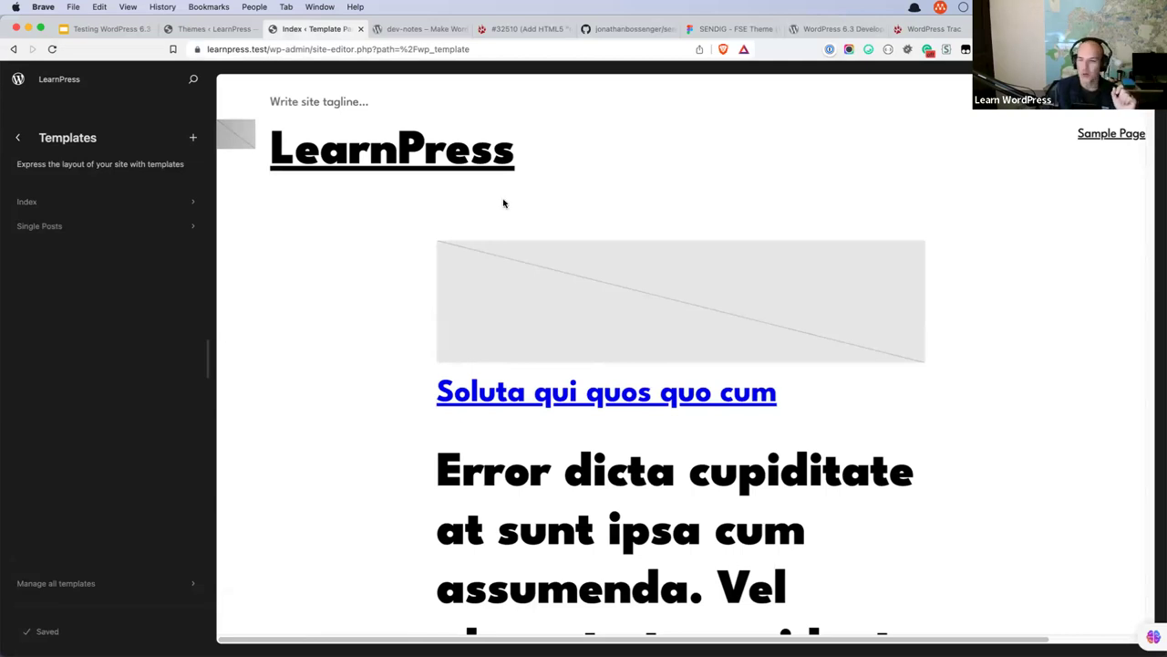
pyautogui.click(210, 28)
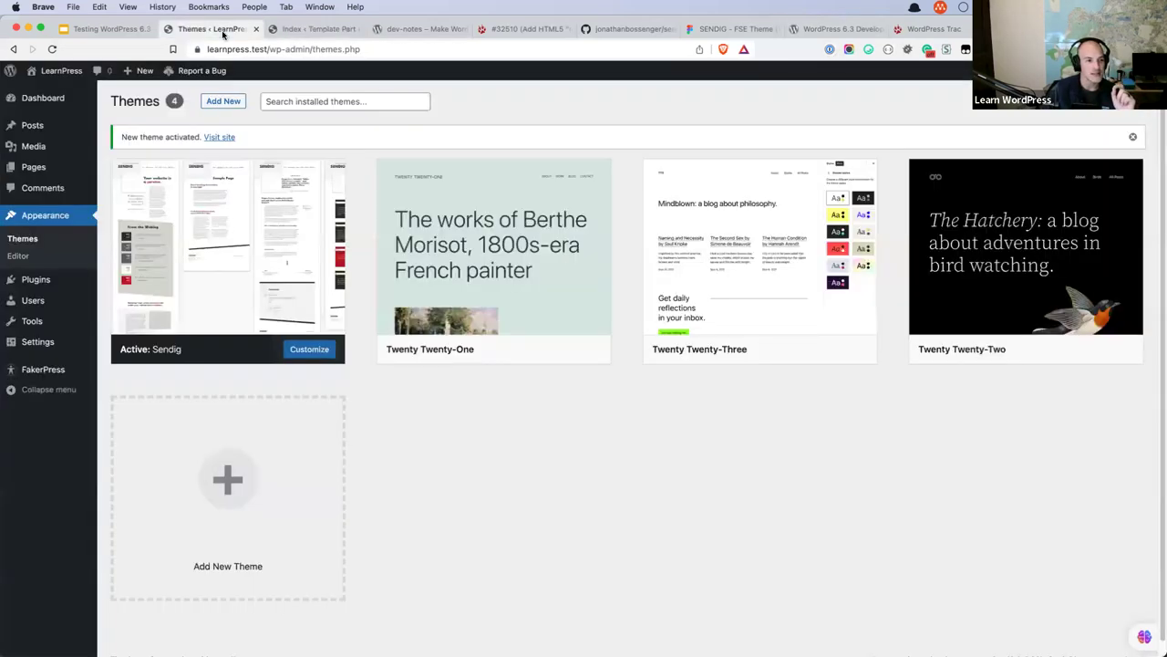
pyautogui.click(36, 167)
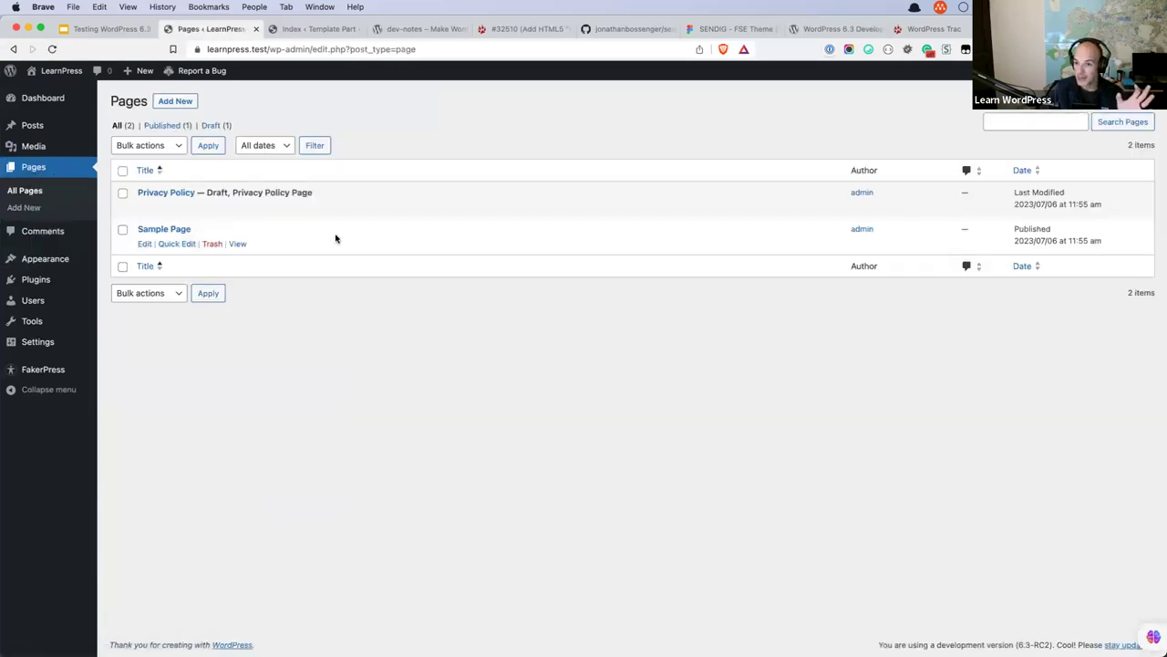
pyautogui.click(315, 30)
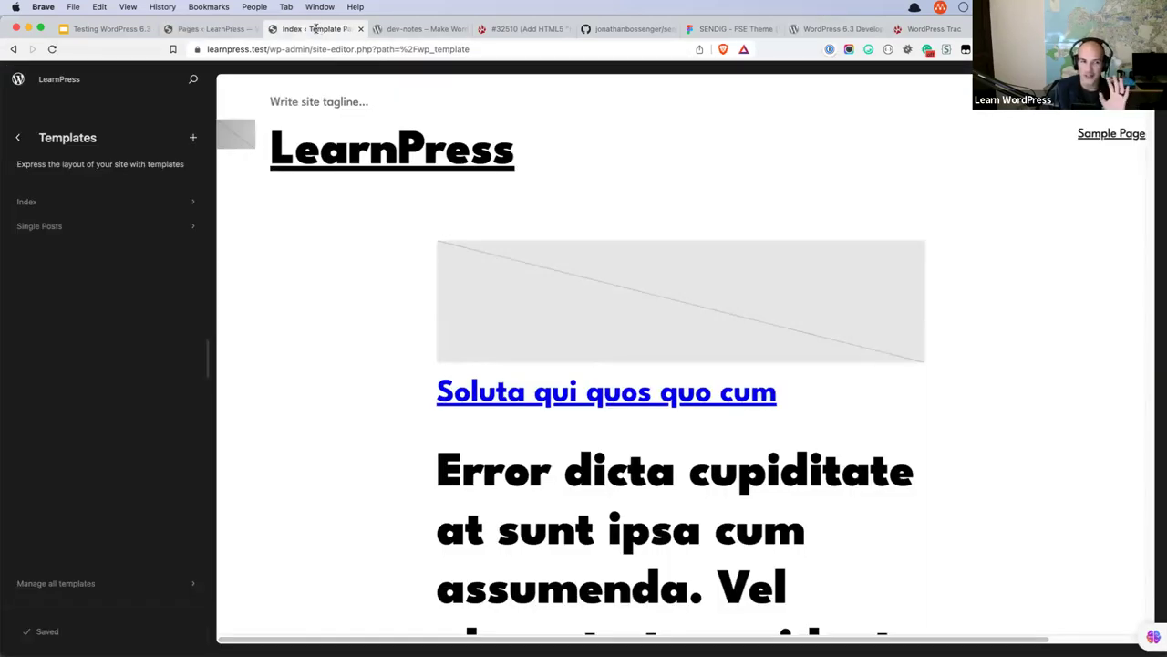
pyautogui.click(19, 139)
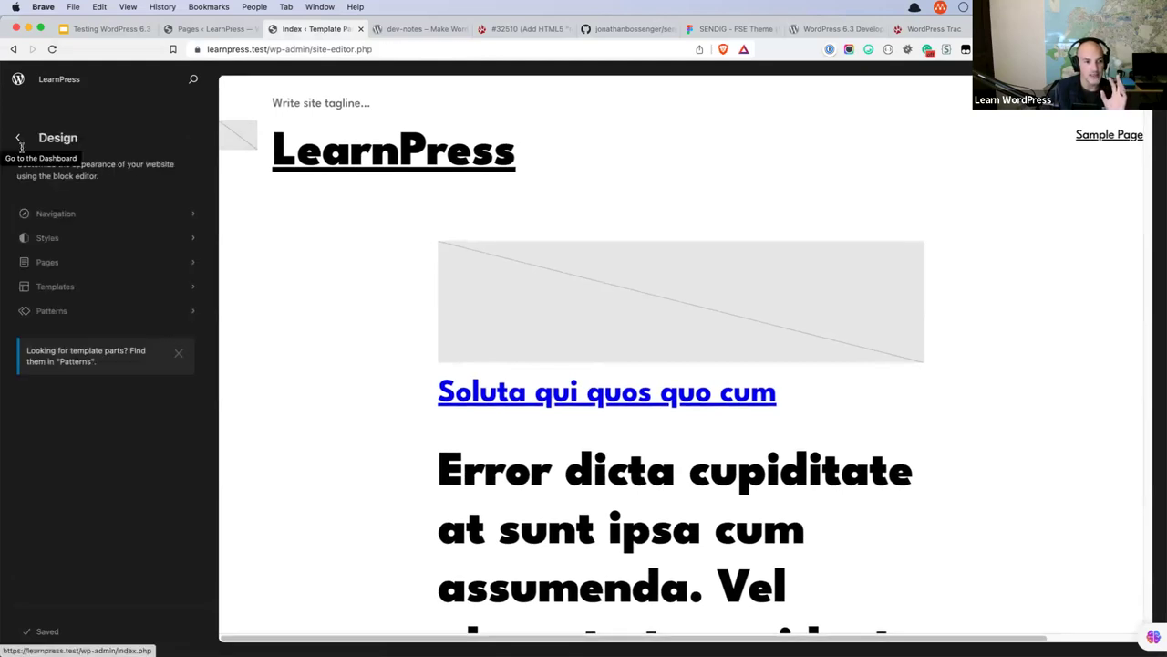
pyautogui.click(199, 265)
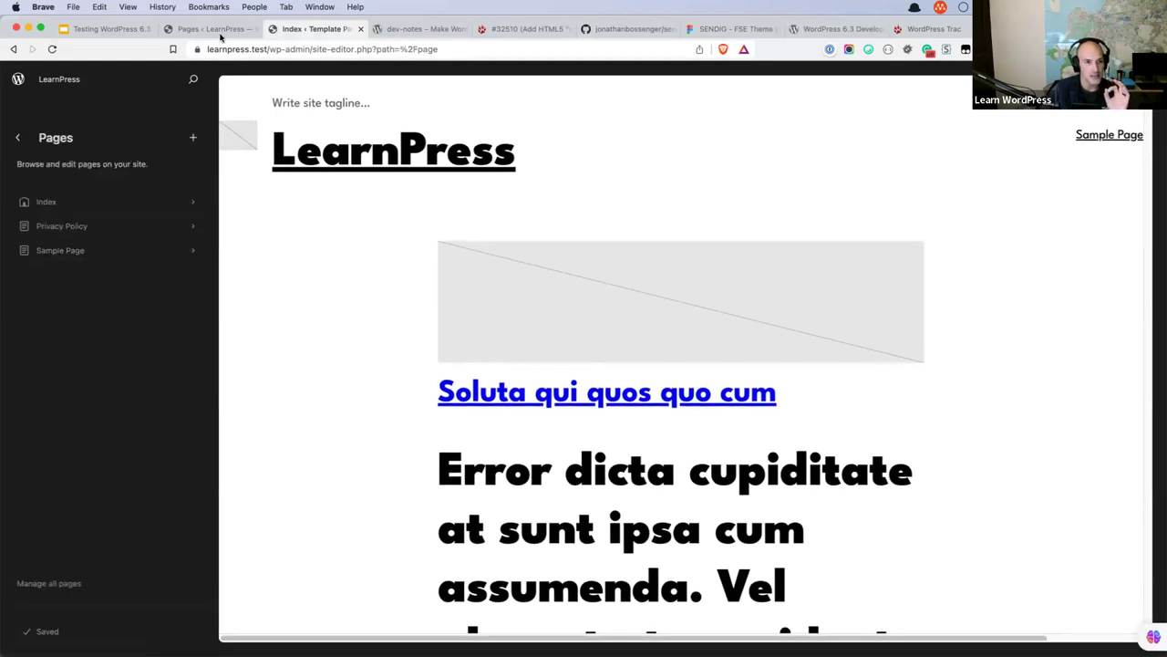
# Check the homepage setting in Settings > Reading, then return to the Site Editor.
pyautogui.click(220, 33)
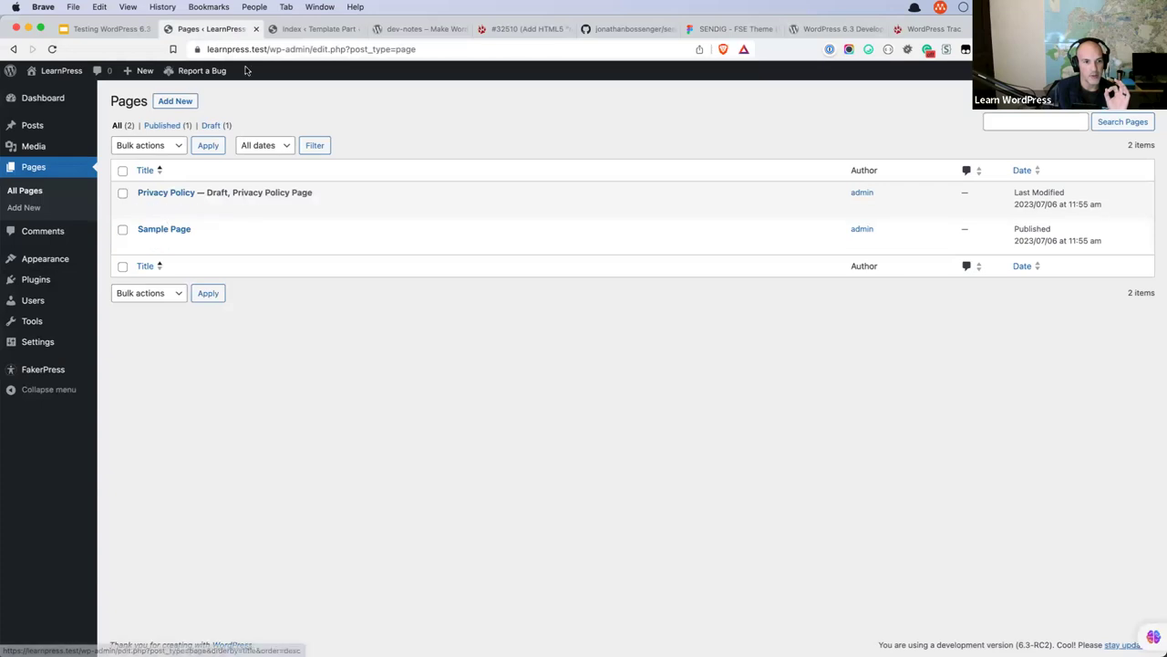
pyautogui.click(310, 28)
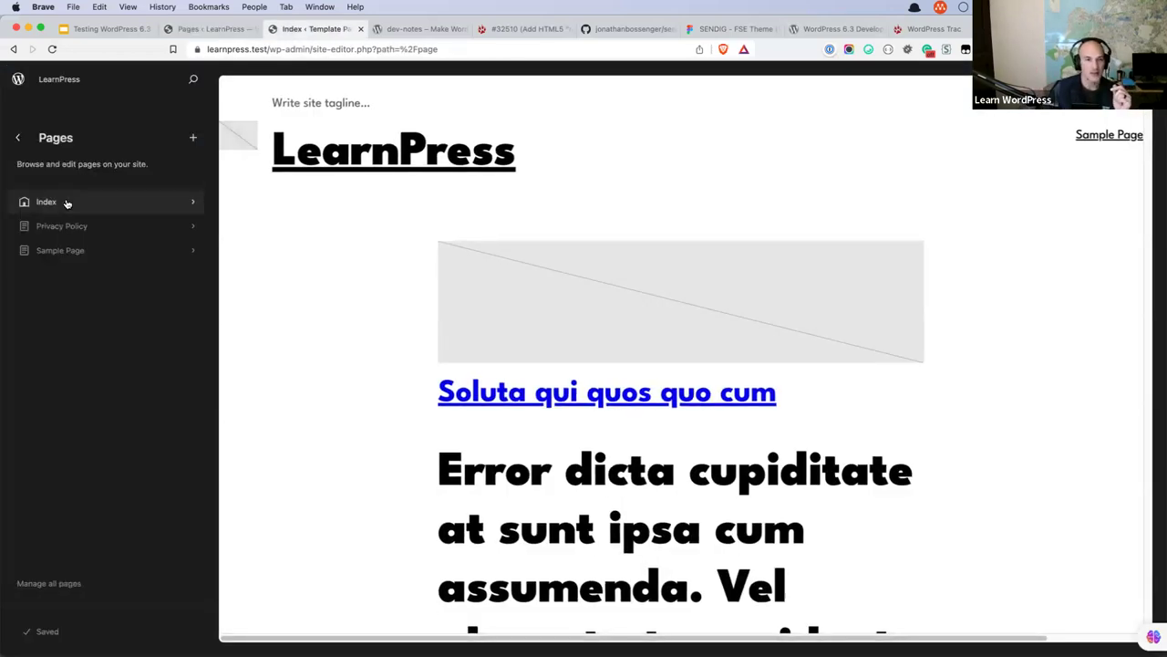
pyautogui.click(210, 29)
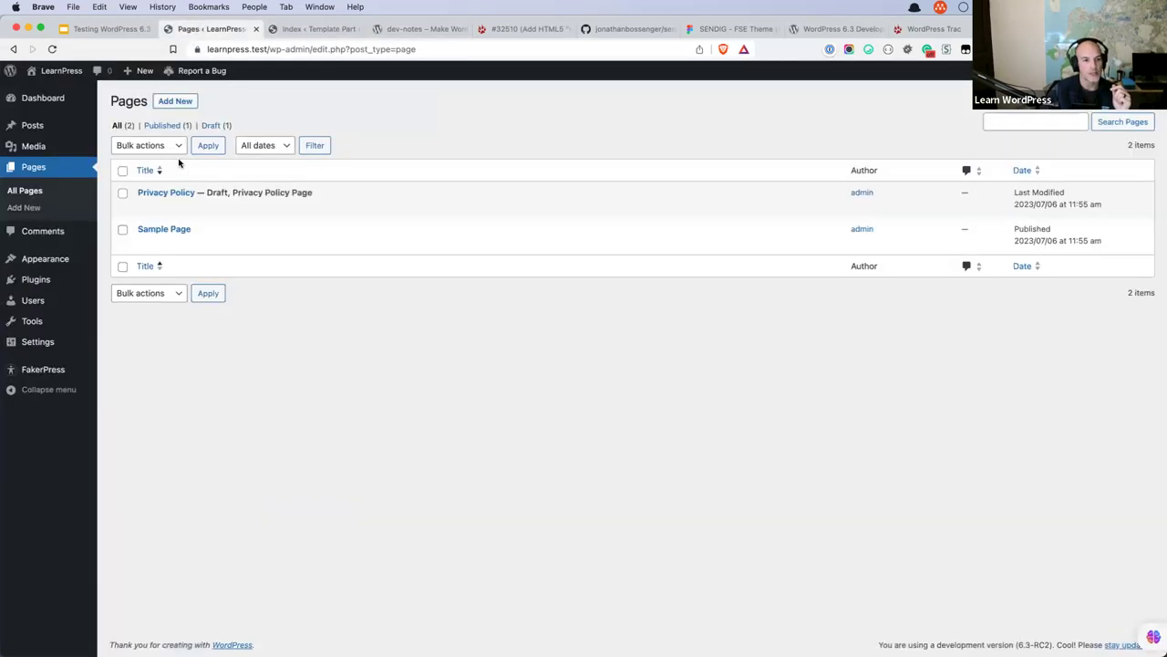
pyautogui.moveTo(36, 341)
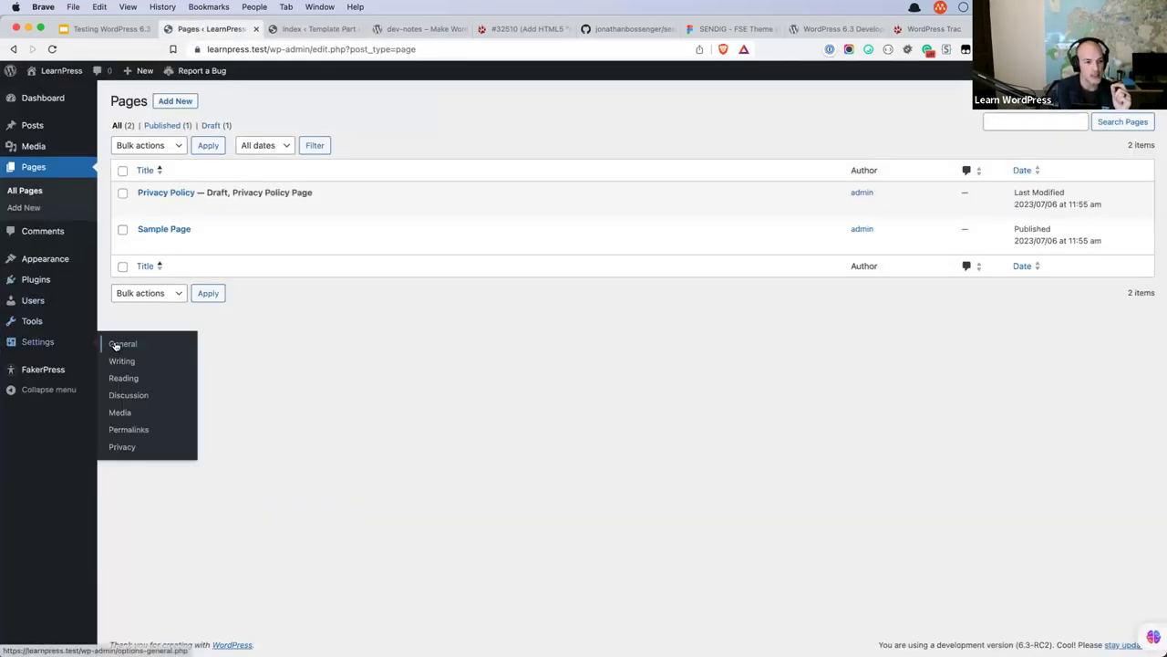
pyautogui.click(122, 378)
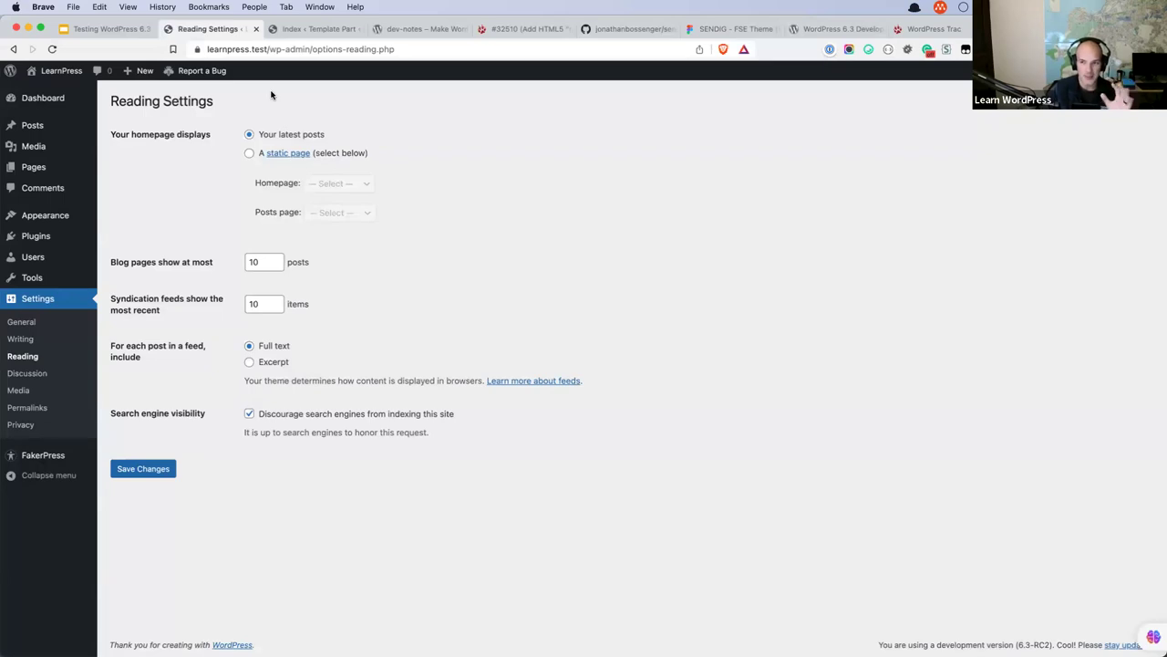
pyautogui.click(315, 29)
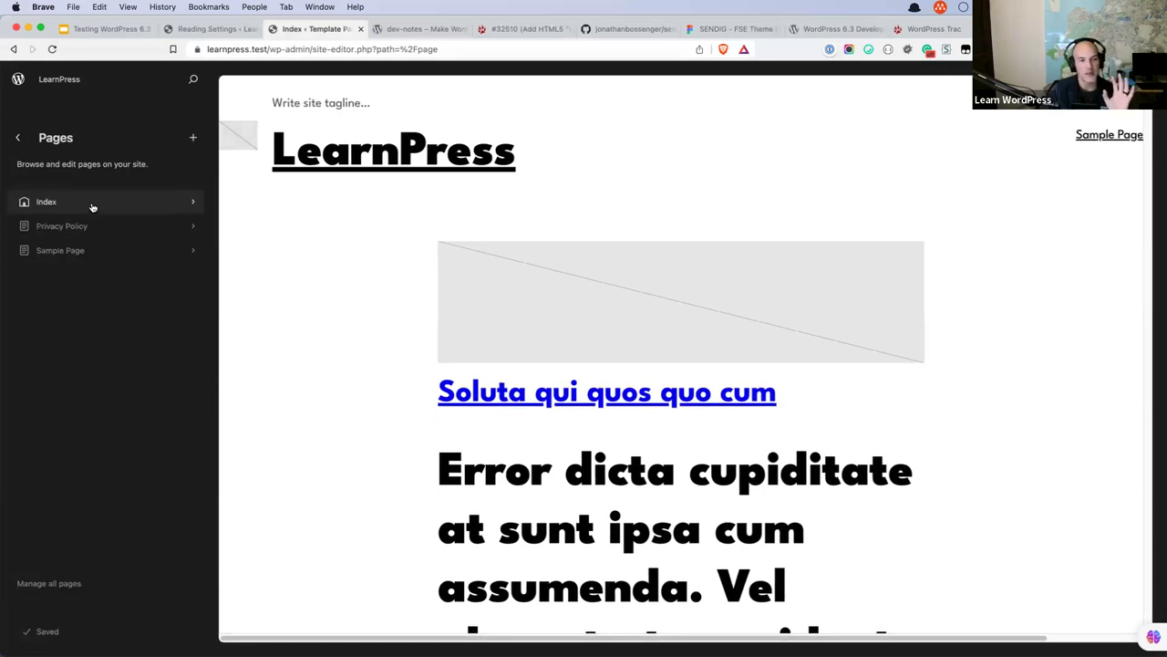
# Move the Post Featured Image block below the post title in the Index template, save, and return to Templates.
pyautogui.click(92, 202)
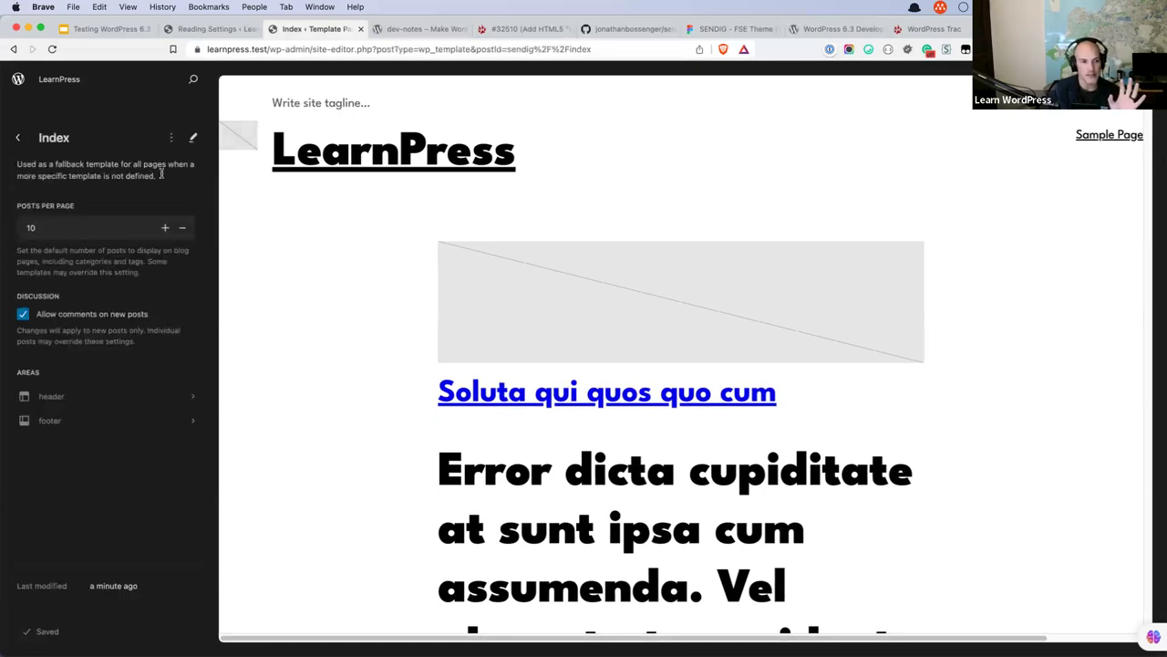
pyautogui.click(193, 138)
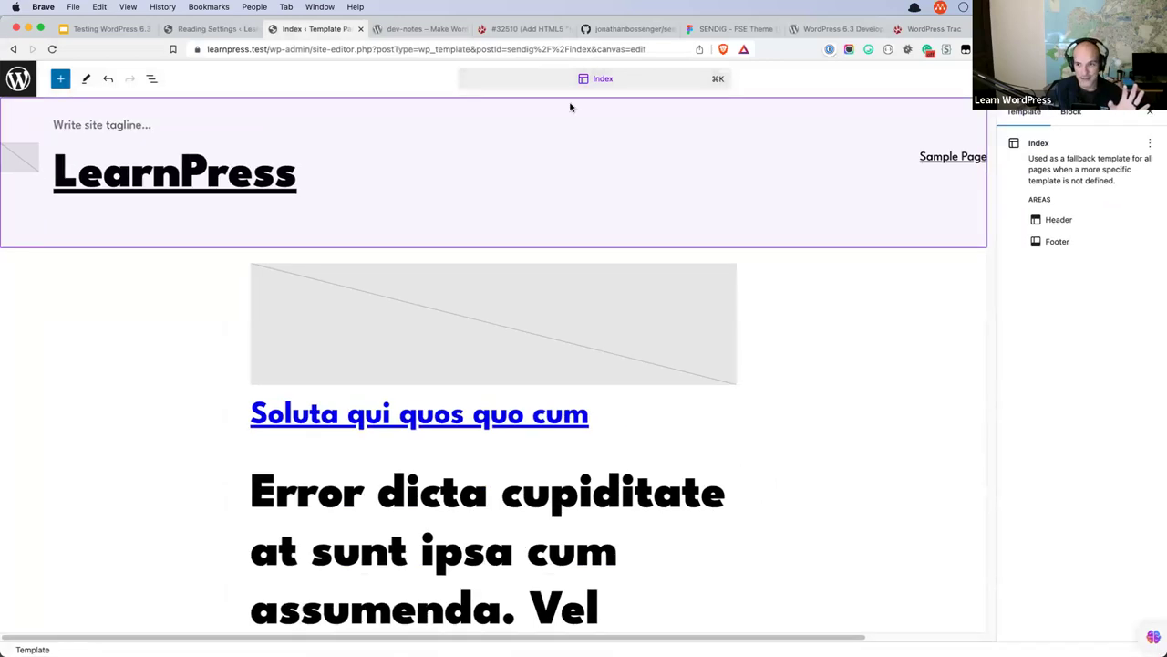
pyautogui.click(468, 334)
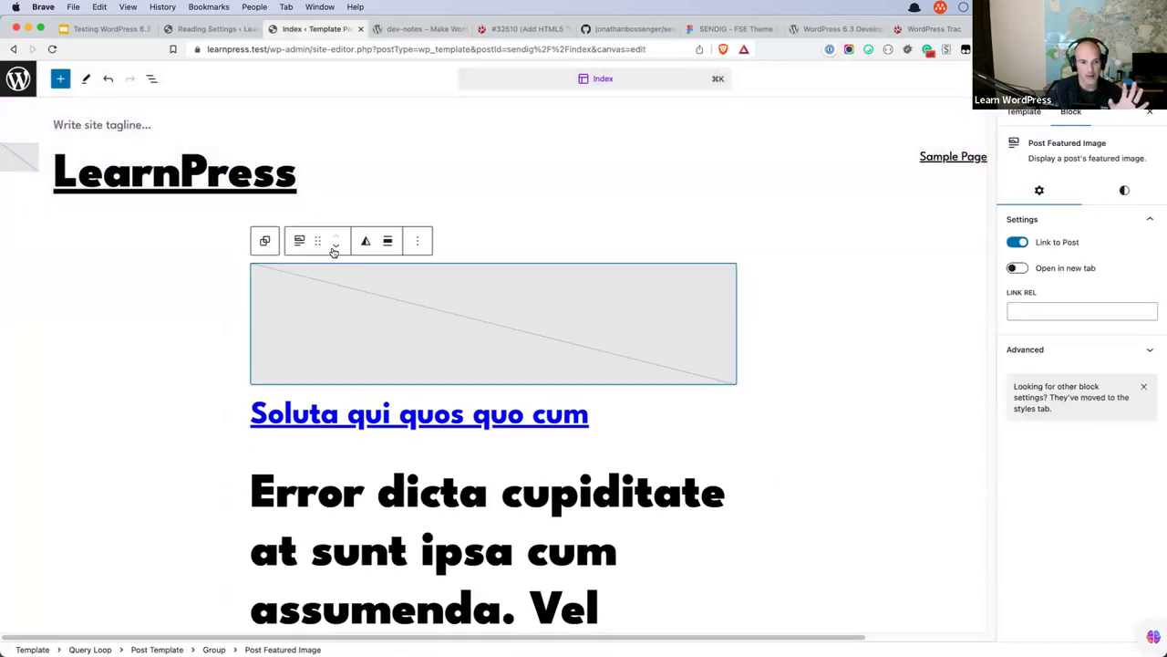
pyautogui.click(335, 244)
pyautogui.click(1126, 79)
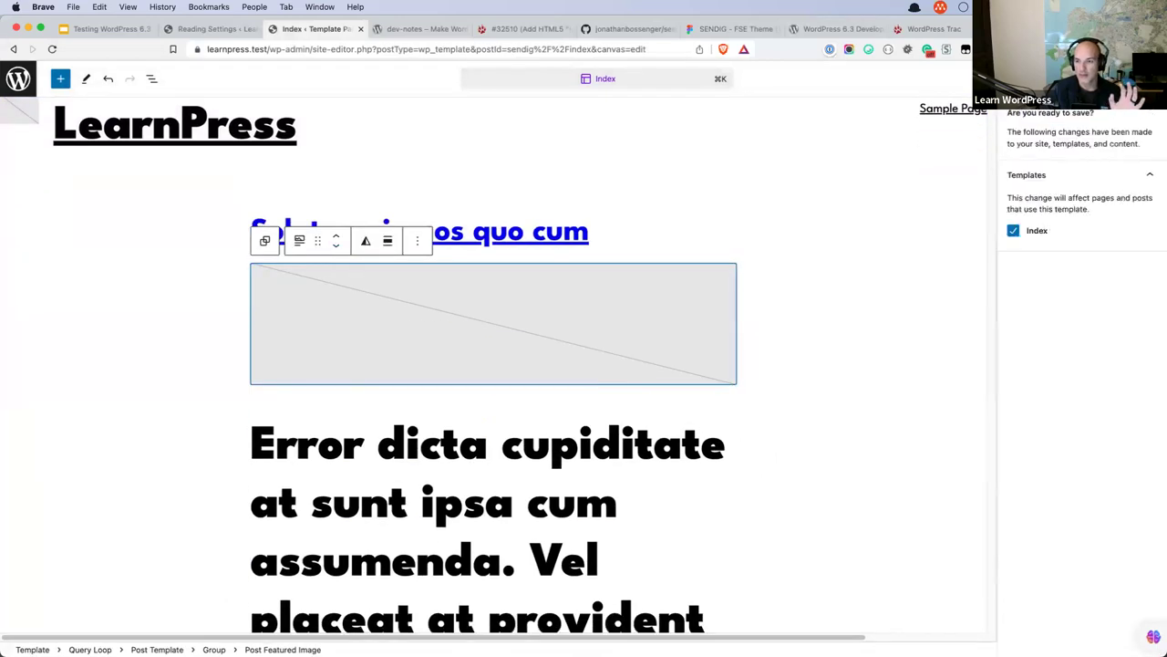
pyautogui.click(1131, 88)
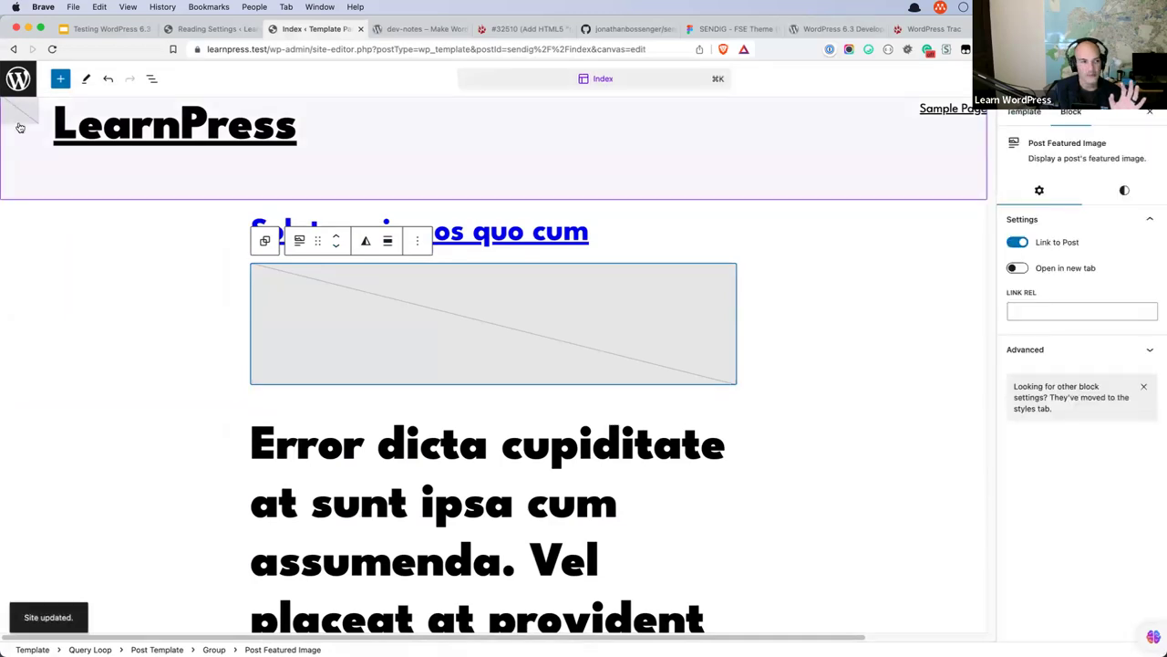
pyautogui.click(18, 80)
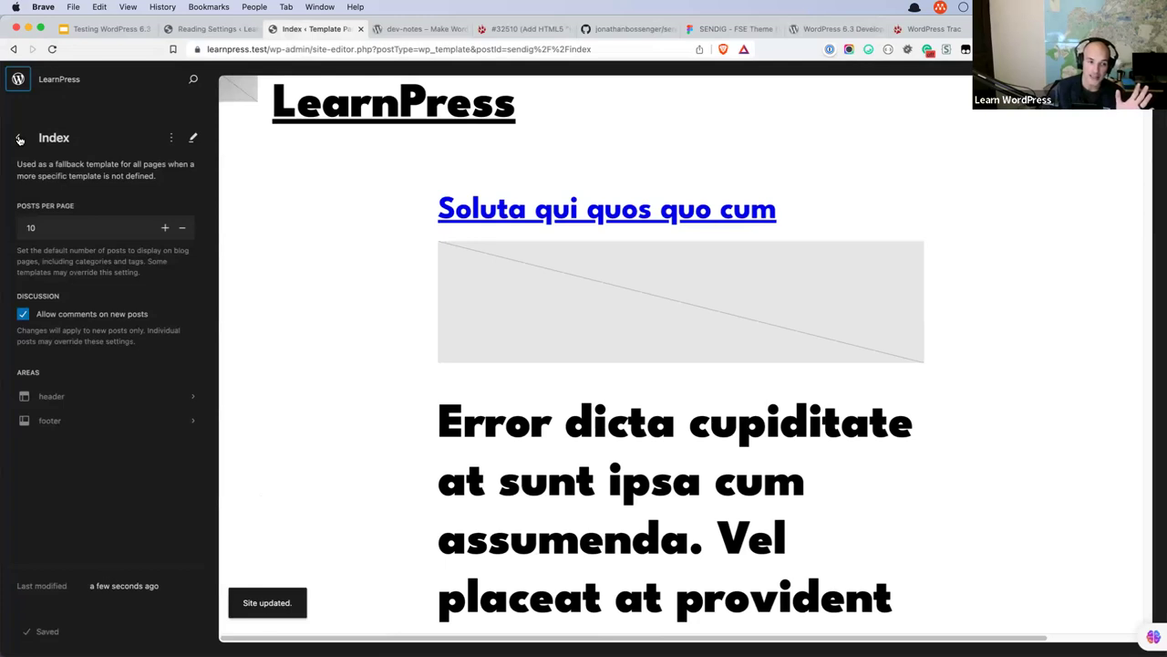
pyautogui.click(19, 139)
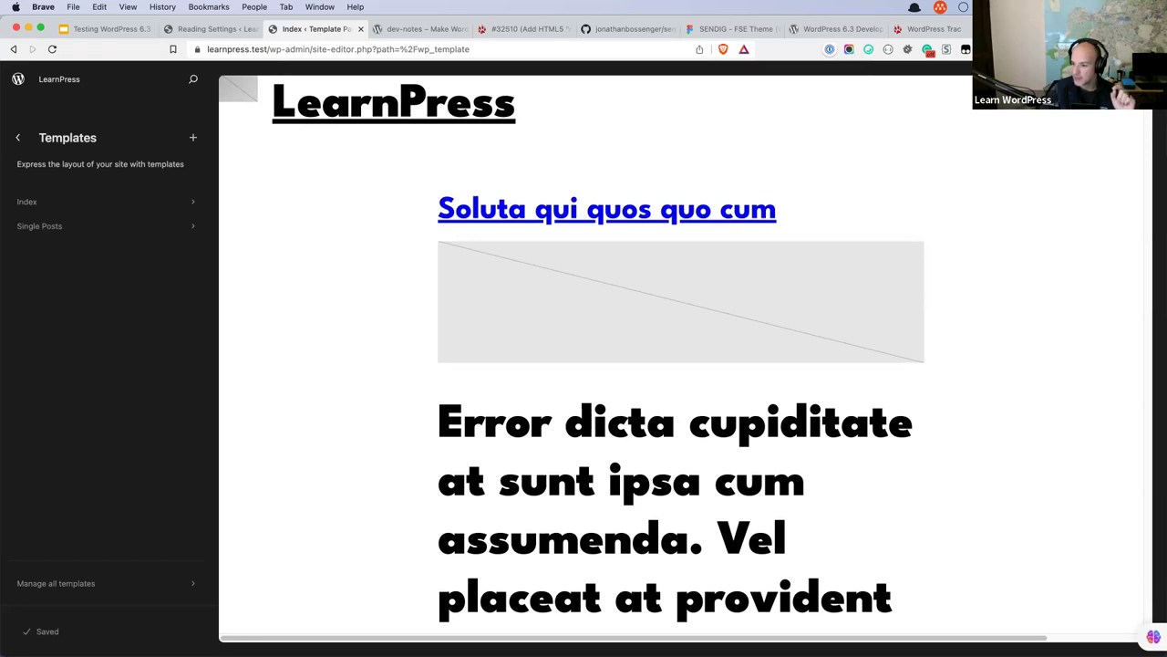
# Create a new page titled 'Index' and publish it.
pyautogui.click(219, 29)
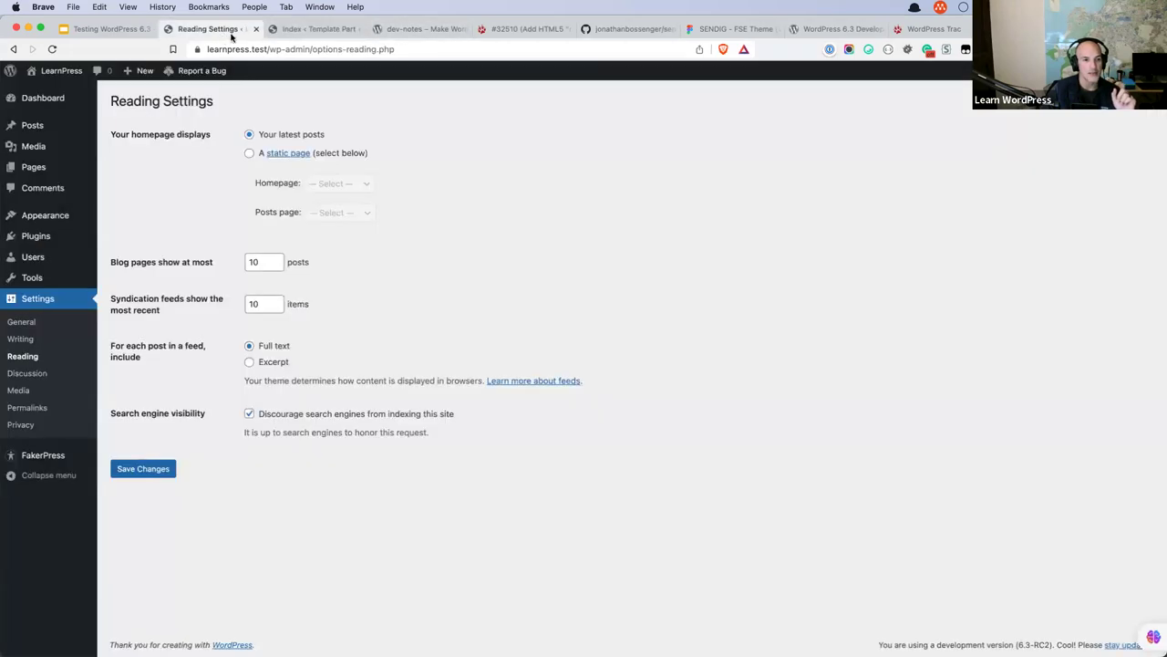
pyautogui.click(37, 166)
pyautogui.click(177, 104)
pyautogui.write('Index')
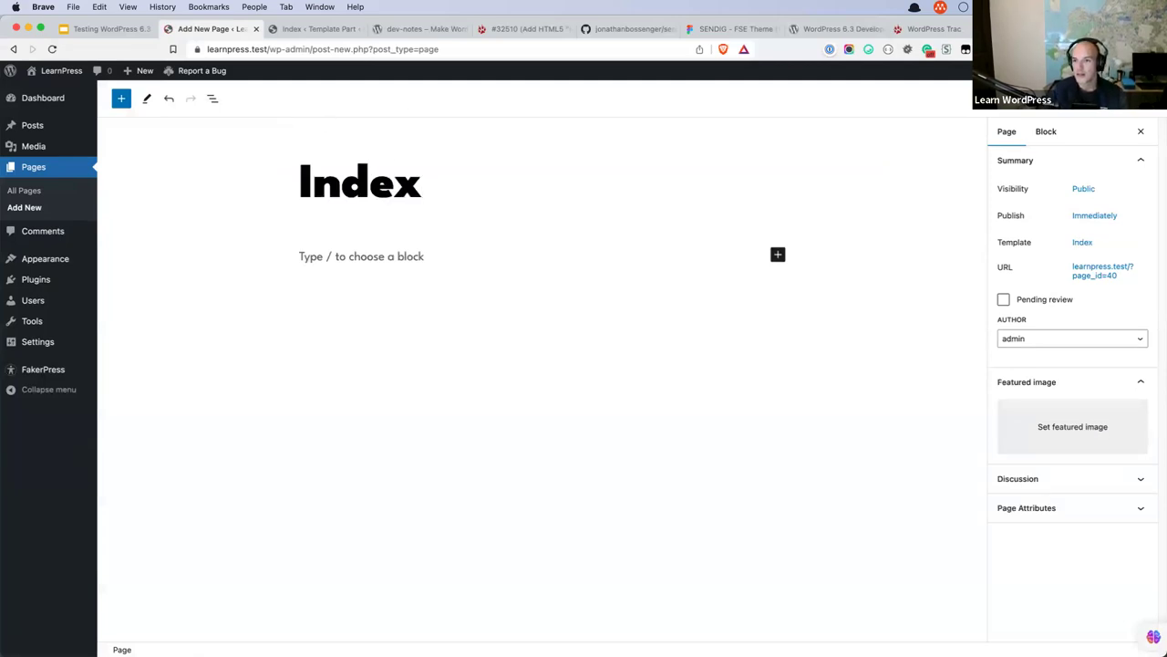
pyautogui.click(1010, 91)
pyautogui.click(1010, 91)
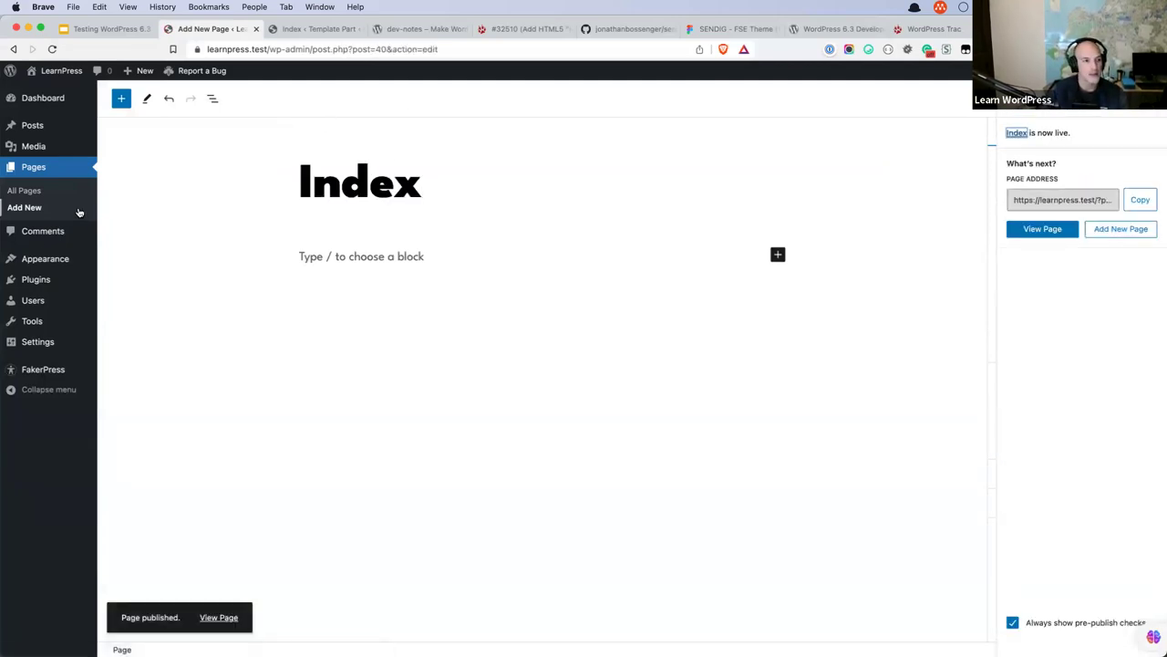
# Browse the site's pages in the Site Editor.
pyautogui.moveTo(54, 261)
pyautogui.click(125, 278)
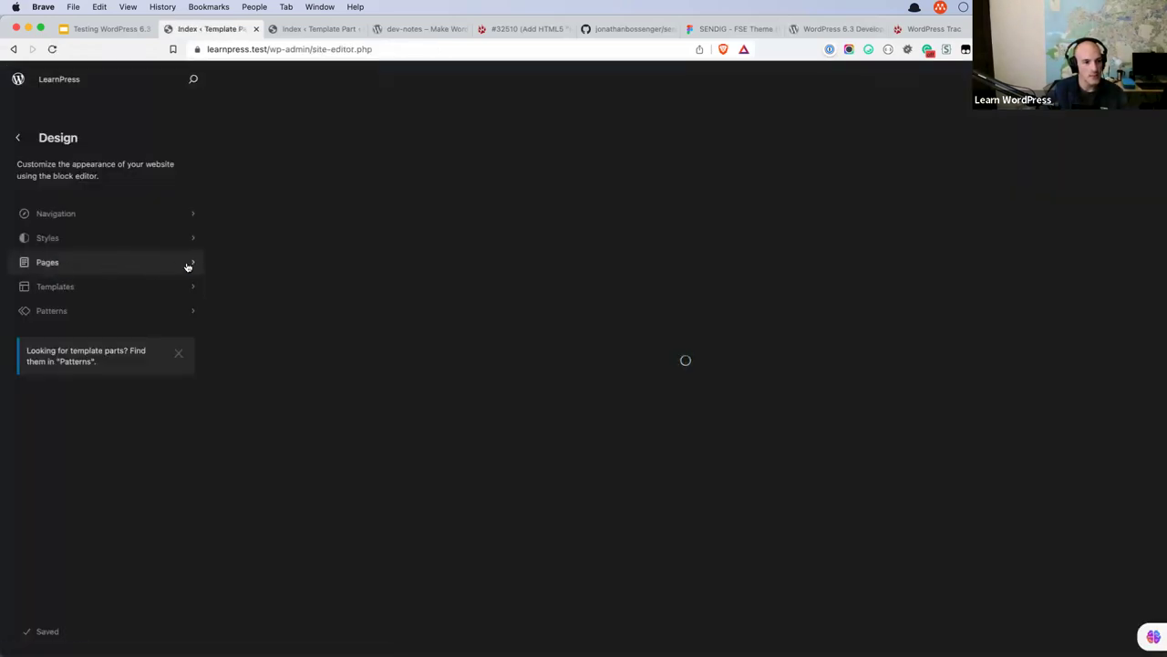
pyautogui.click(190, 262)
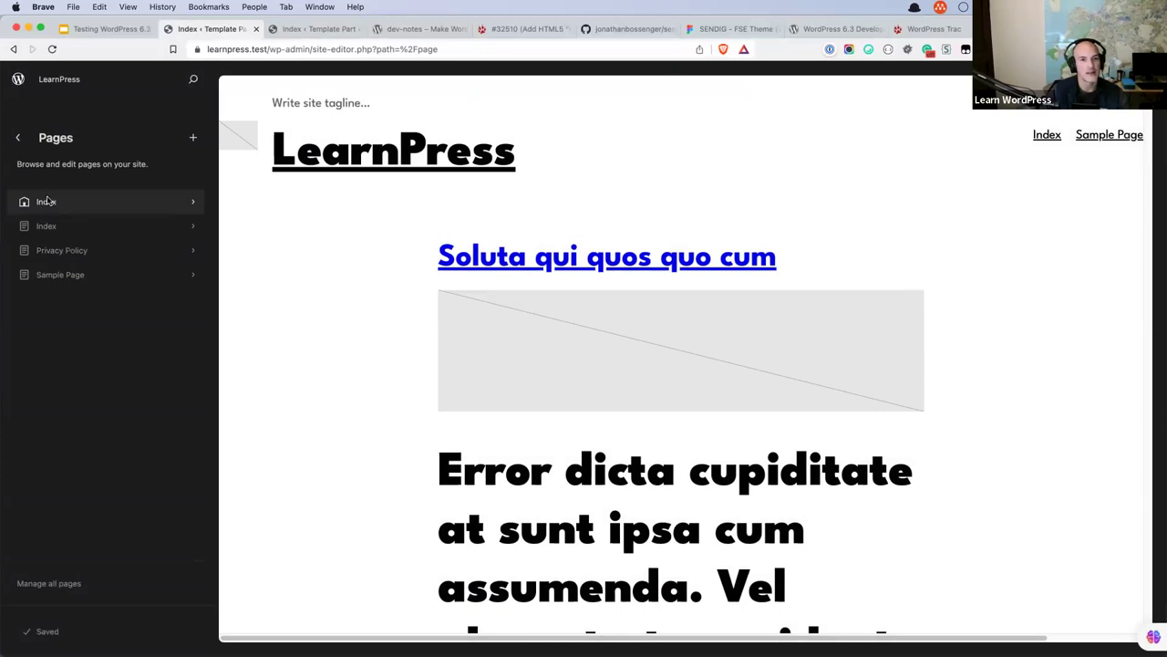
# In Reading settings, make the static page Index the homepage, save, and return to the Site Editor.
pyautogui.click(18, 80)
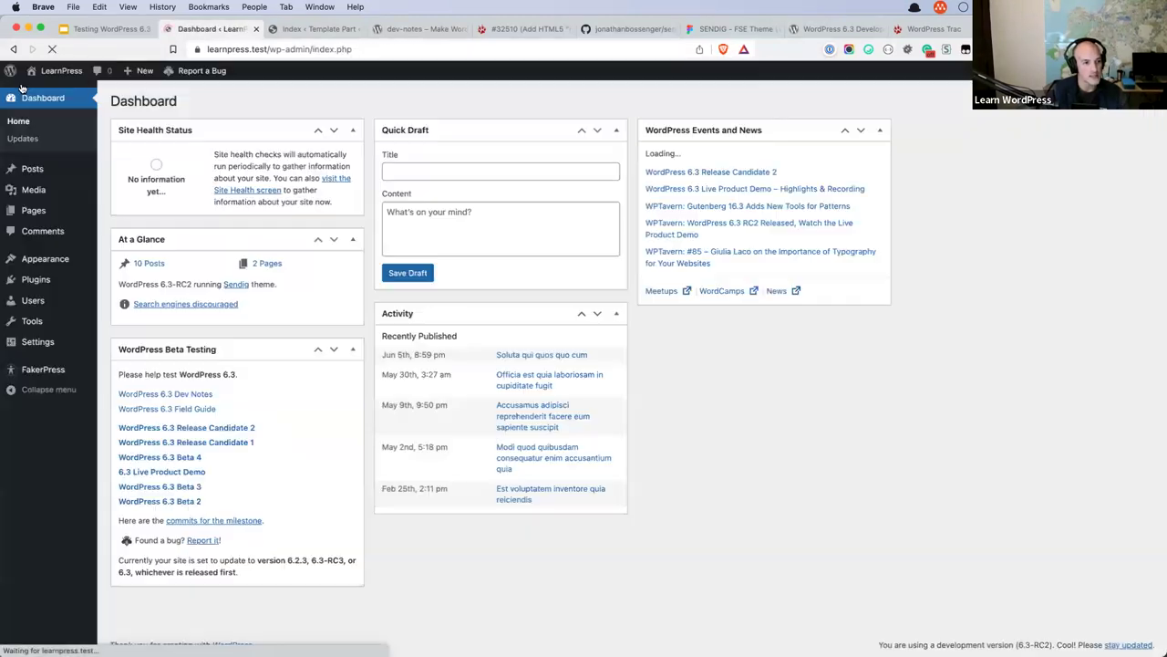
pyautogui.click(38, 341)
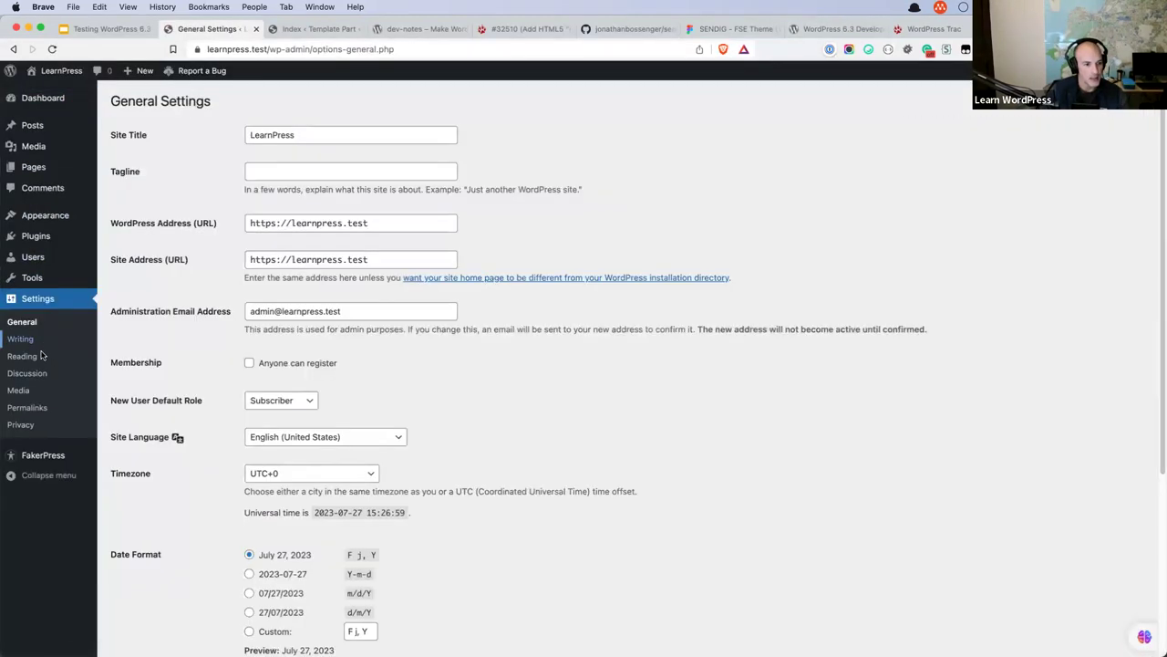
pyautogui.click(33, 362)
pyautogui.click(250, 154)
pyautogui.click(314, 184)
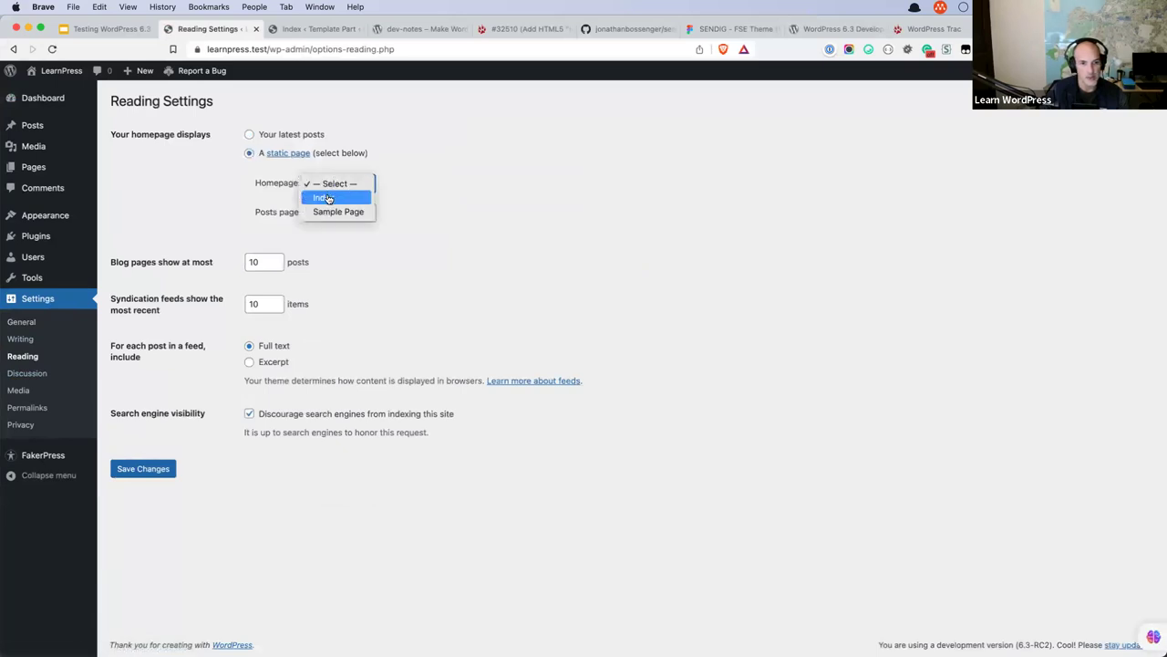
pyautogui.click(327, 198)
pyautogui.click(142, 469)
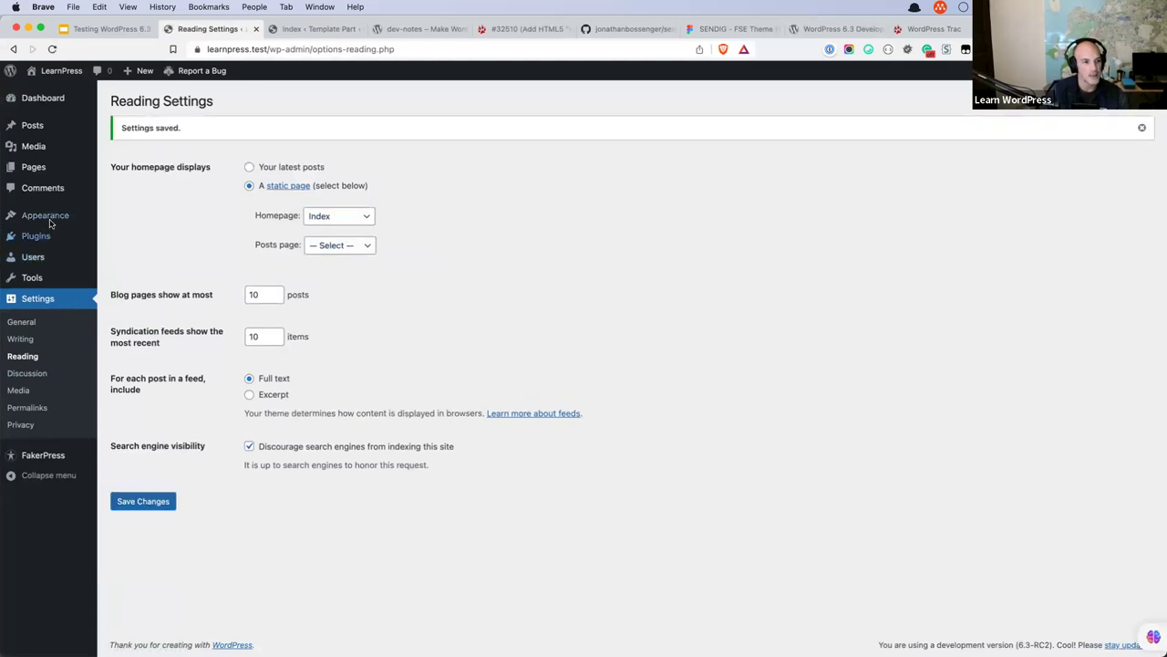
pyautogui.moveTo(49, 218)
pyautogui.click(119, 234)
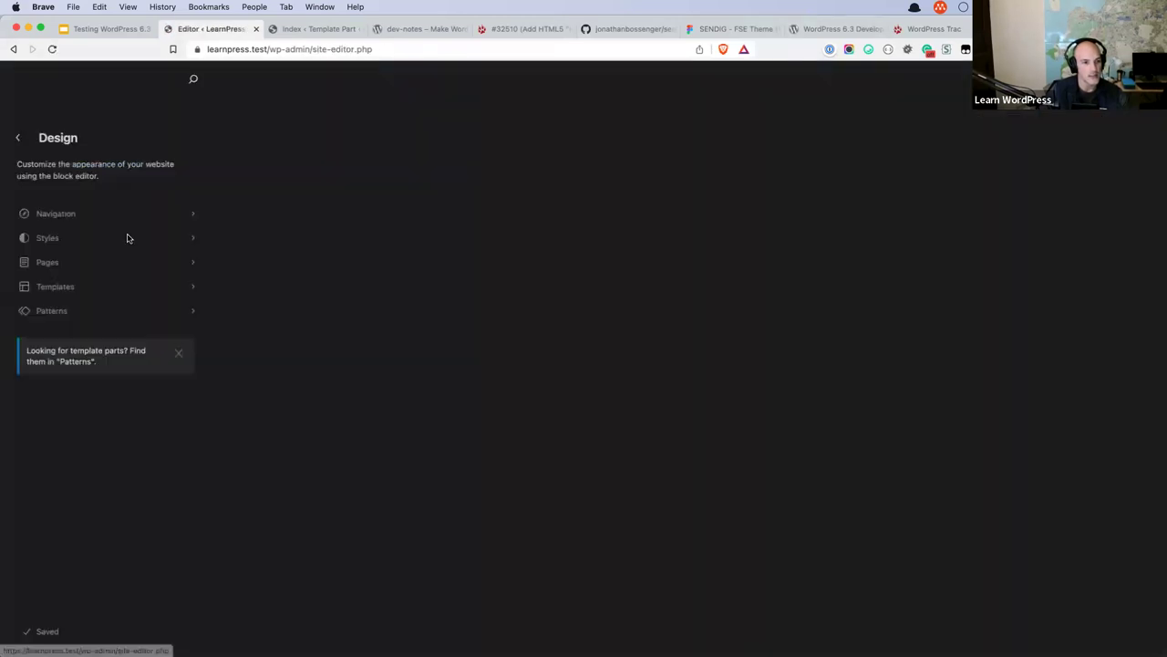
# Check the Index page's details in the Site Editor's Pages list, then go back to Pages.
pyautogui.click(73, 262)
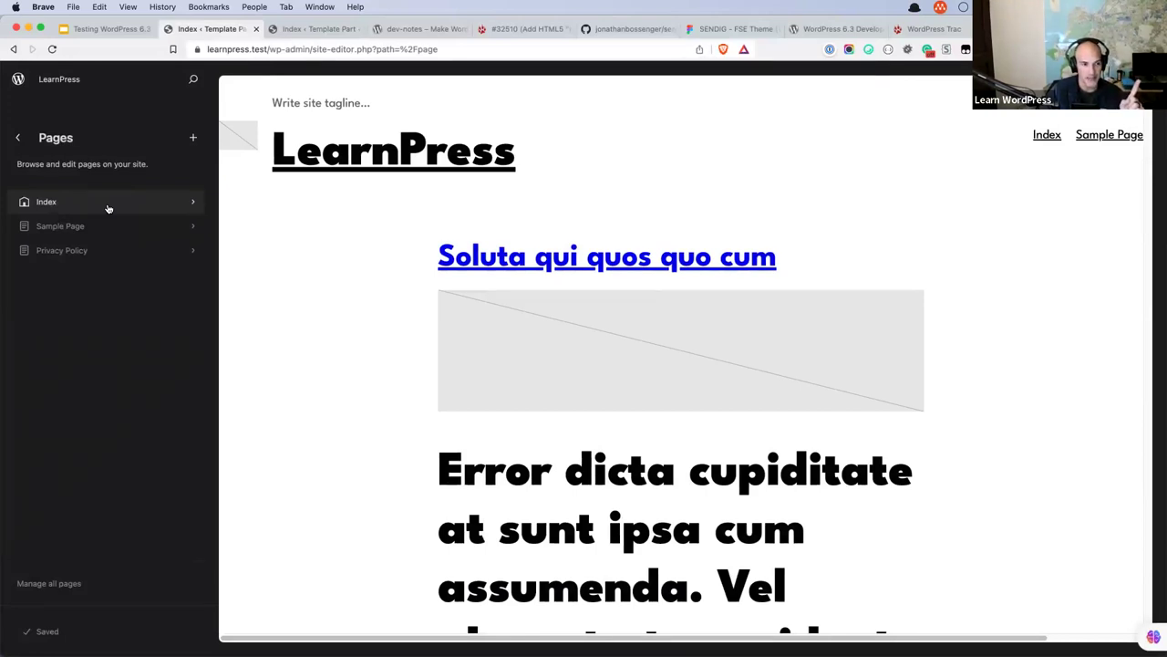
pyautogui.click(108, 204)
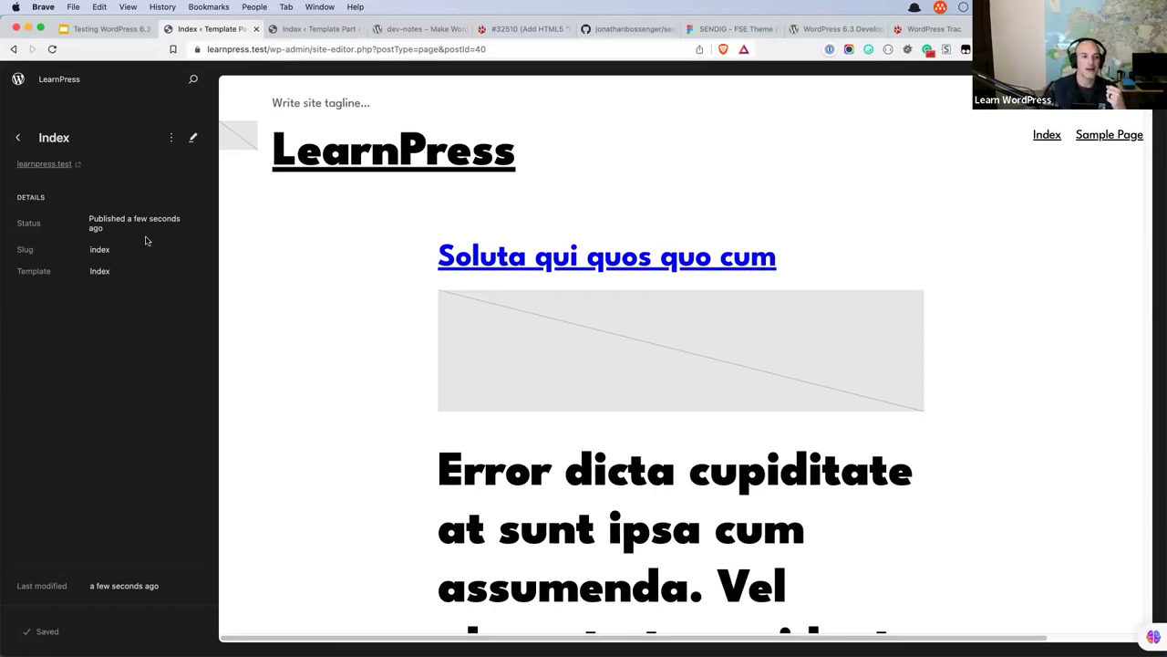
pyautogui.click(18, 137)
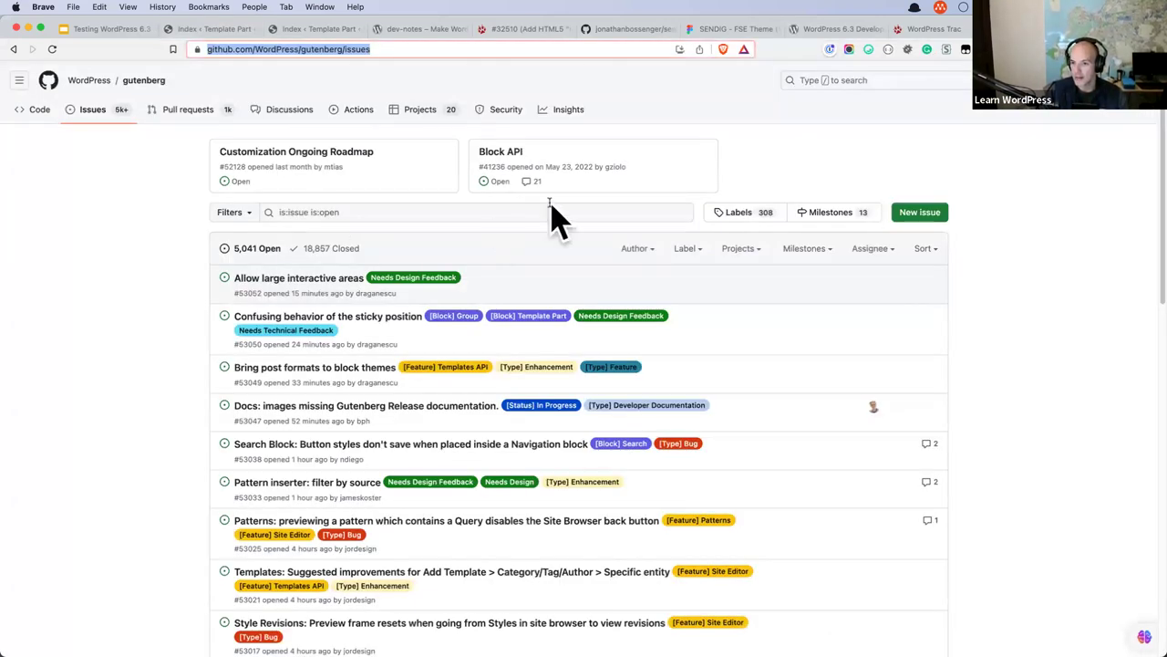
# Search the Gutenberg issues for 'index page' and scroll through the results.
pyautogui.click(403, 213)
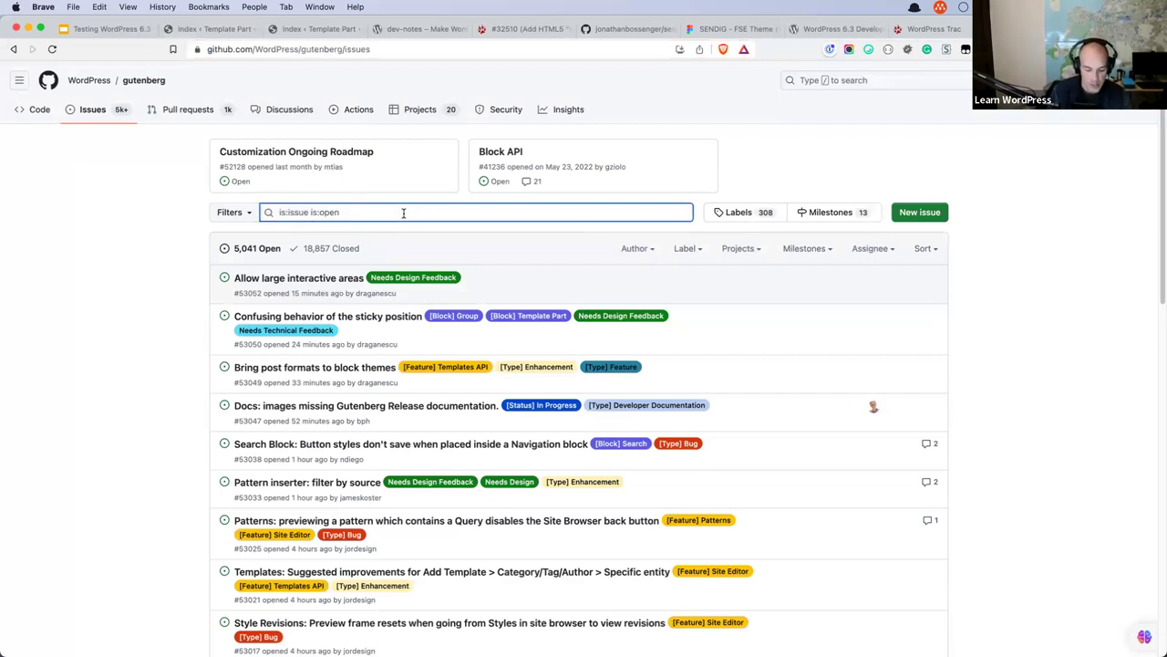
pyautogui.write('index page')
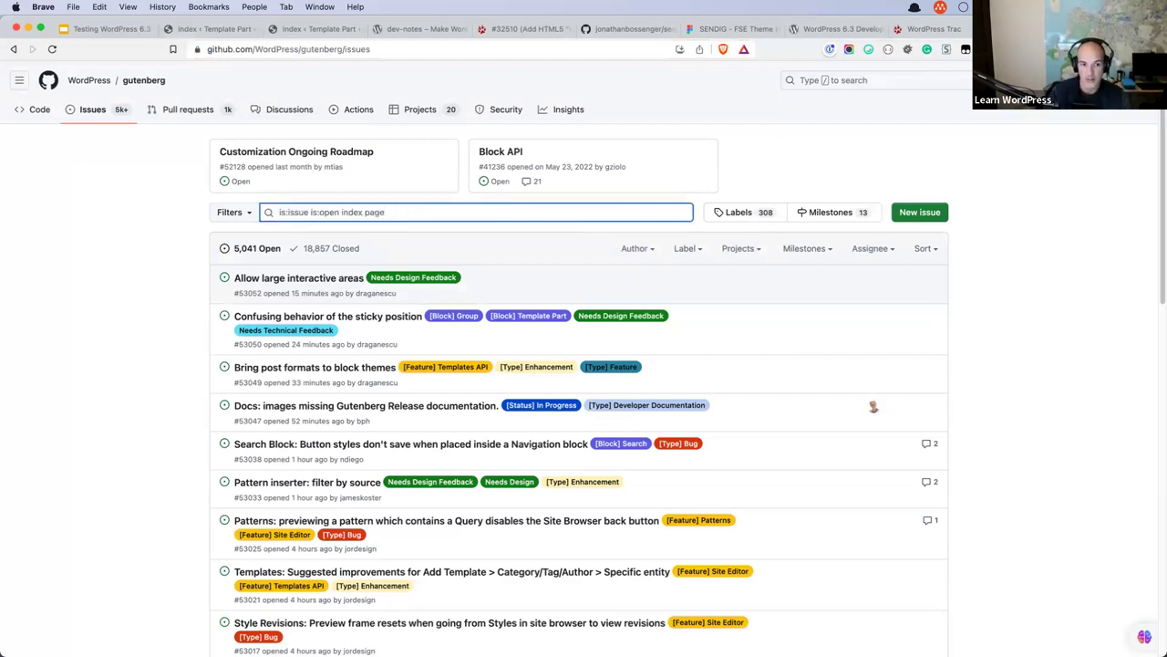
pyautogui.press('Return')
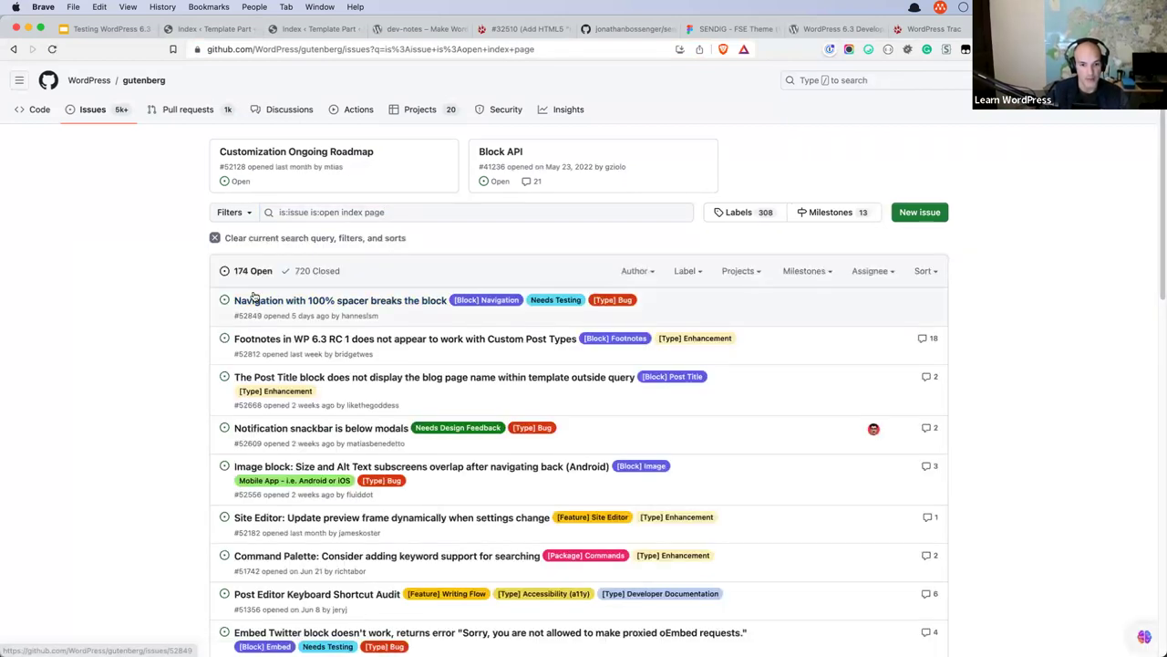
pyautogui.scroll(-1, 254, 296)
pyautogui.scroll(-5, 254, 296)
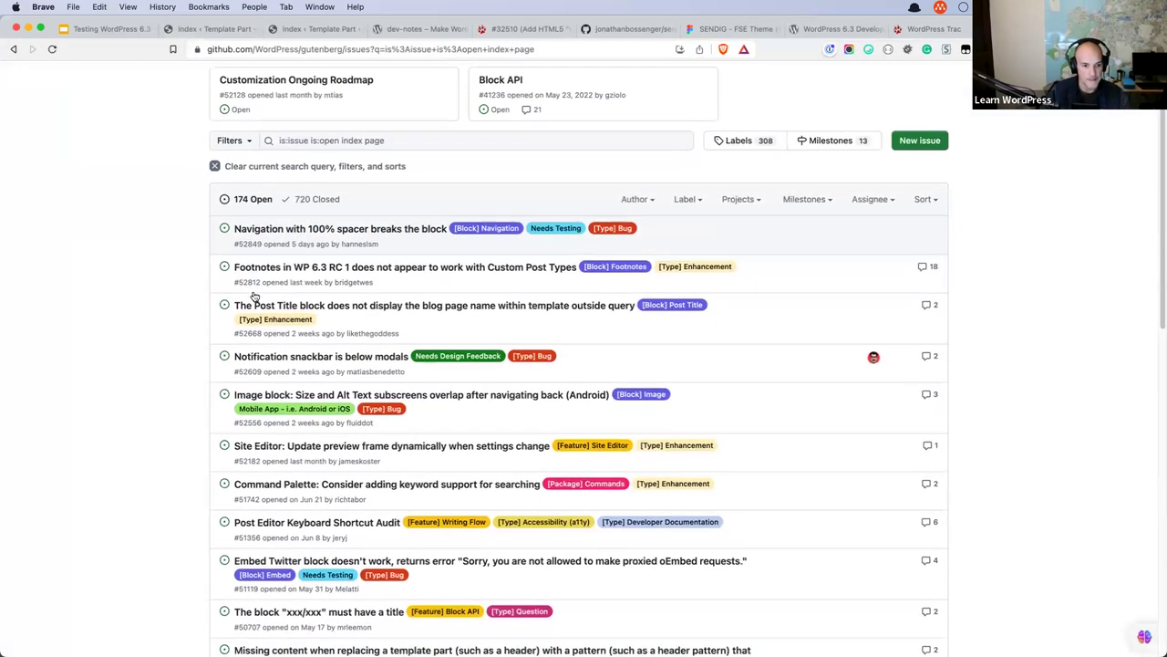
pyautogui.scroll(-3, 254, 296)
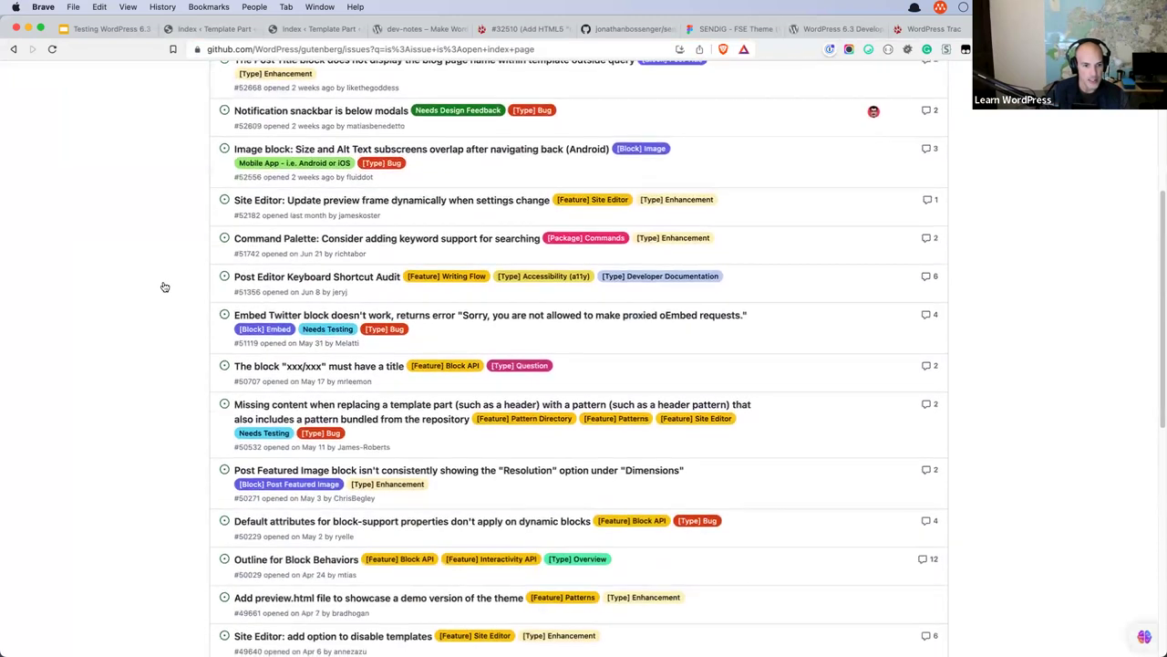
pyautogui.scroll(-1, 164, 287)
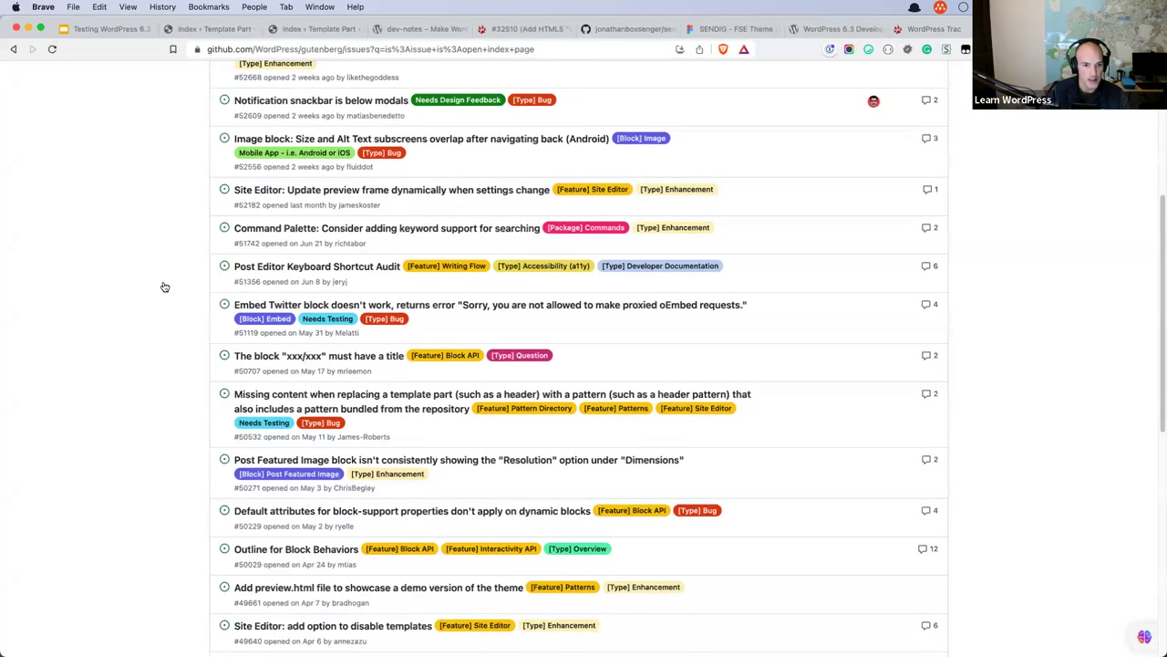
pyautogui.scroll(-9, 165, 287)
pyautogui.scroll(10, 161, 286)
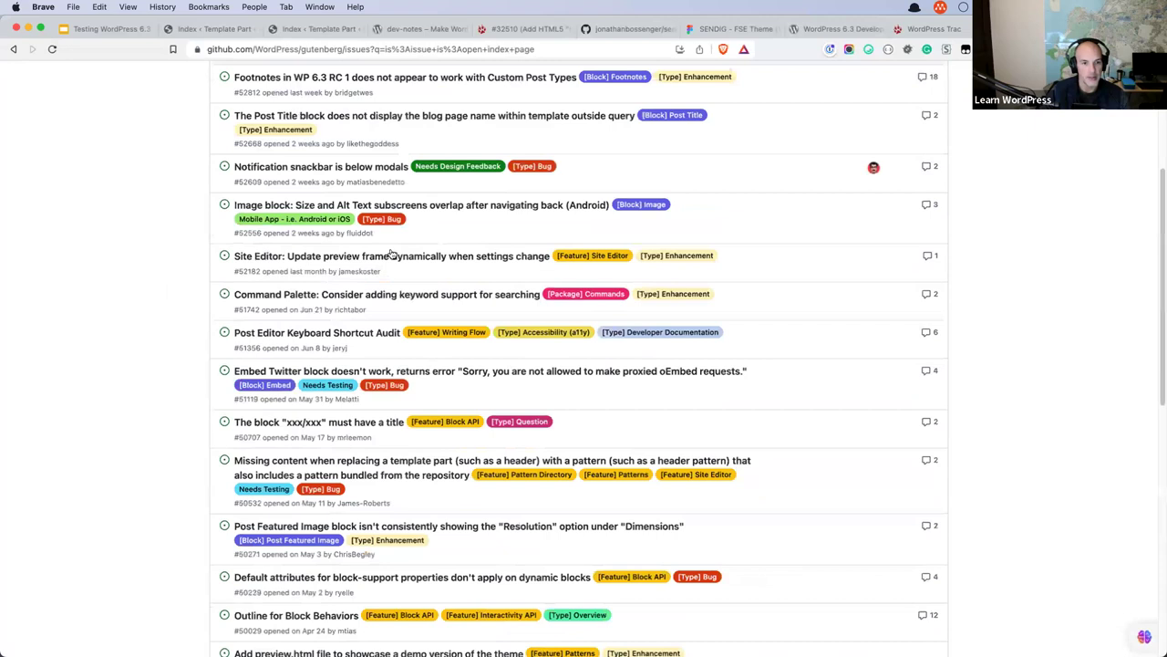
pyautogui.scroll(7, 390, 253)
# Refine the issues search to 'index template' and review the 142 open matches.
pyautogui.click(413, 214)
pyautogui.write('template')
pyautogui.press('Return')
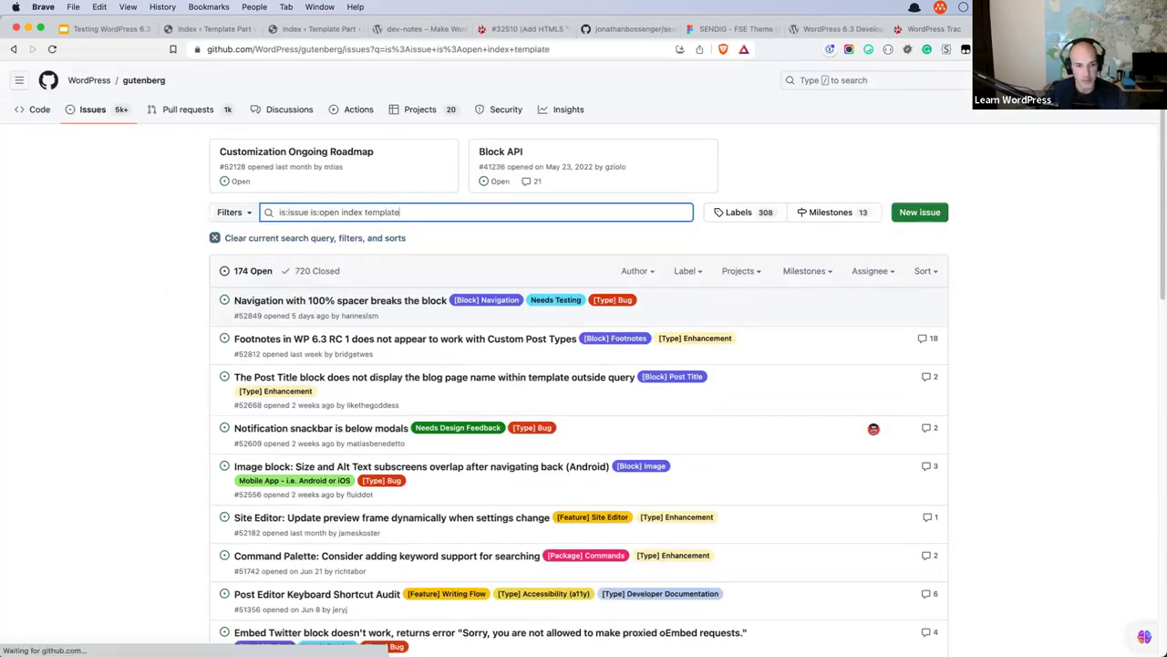
pyautogui.scroll(-3, 421, 254)
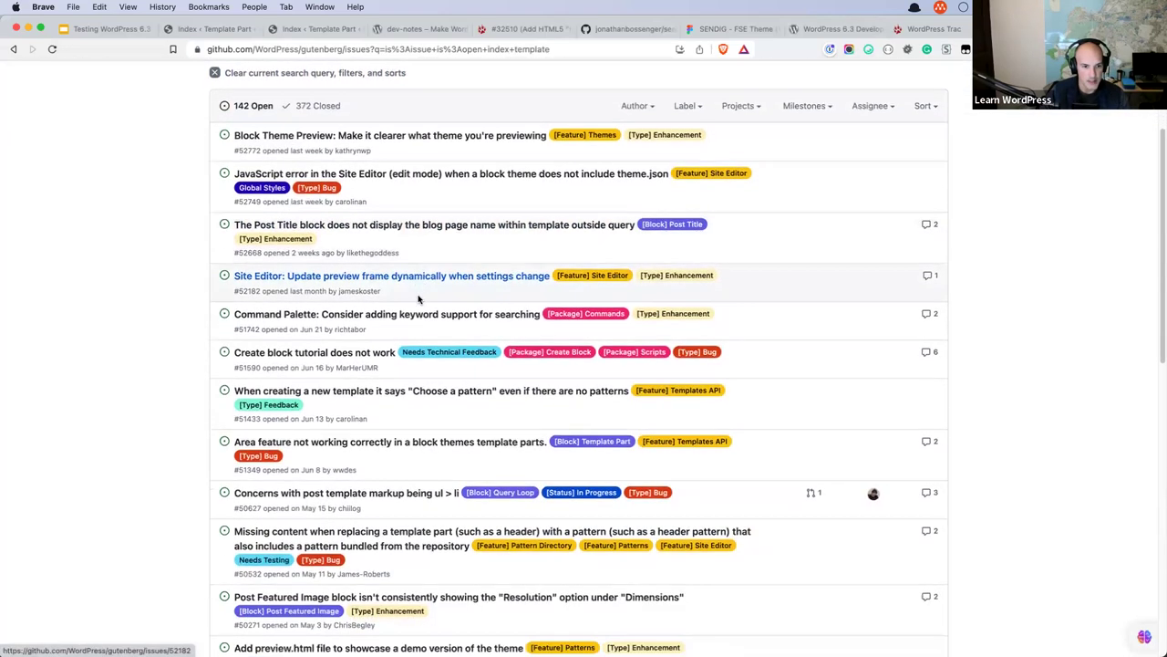
pyautogui.scroll(-2, 359, 325)
pyautogui.scroll(-1, 362, 339)
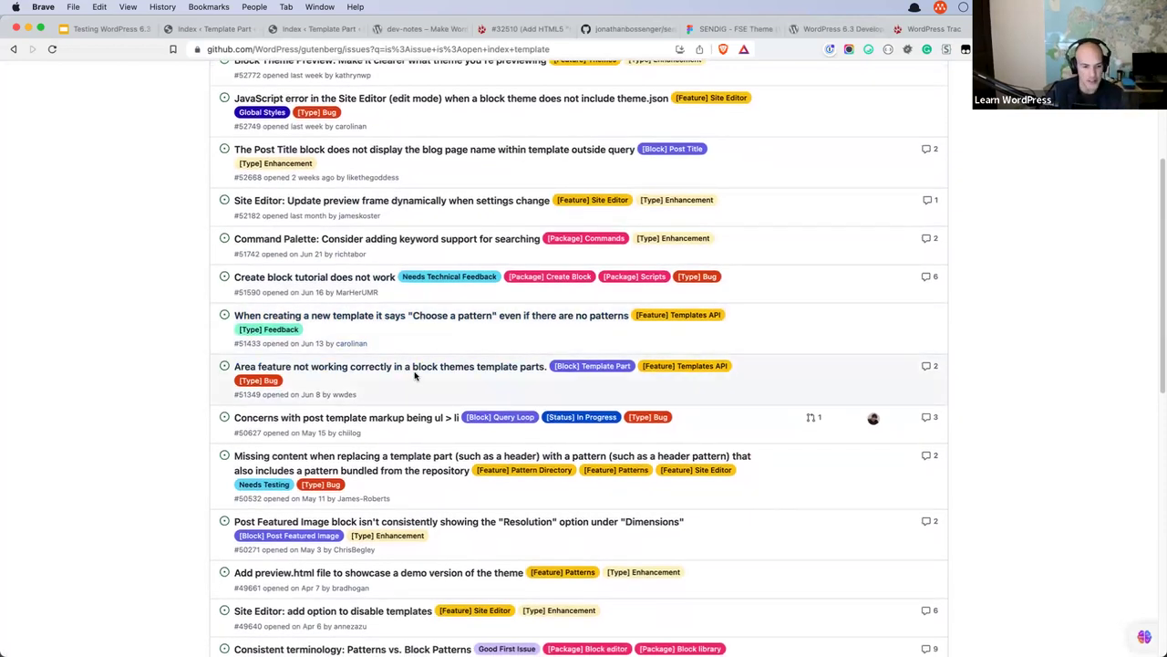
pyautogui.scroll(-1, 415, 376)
pyautogui.scroll(-10, 415, 376)
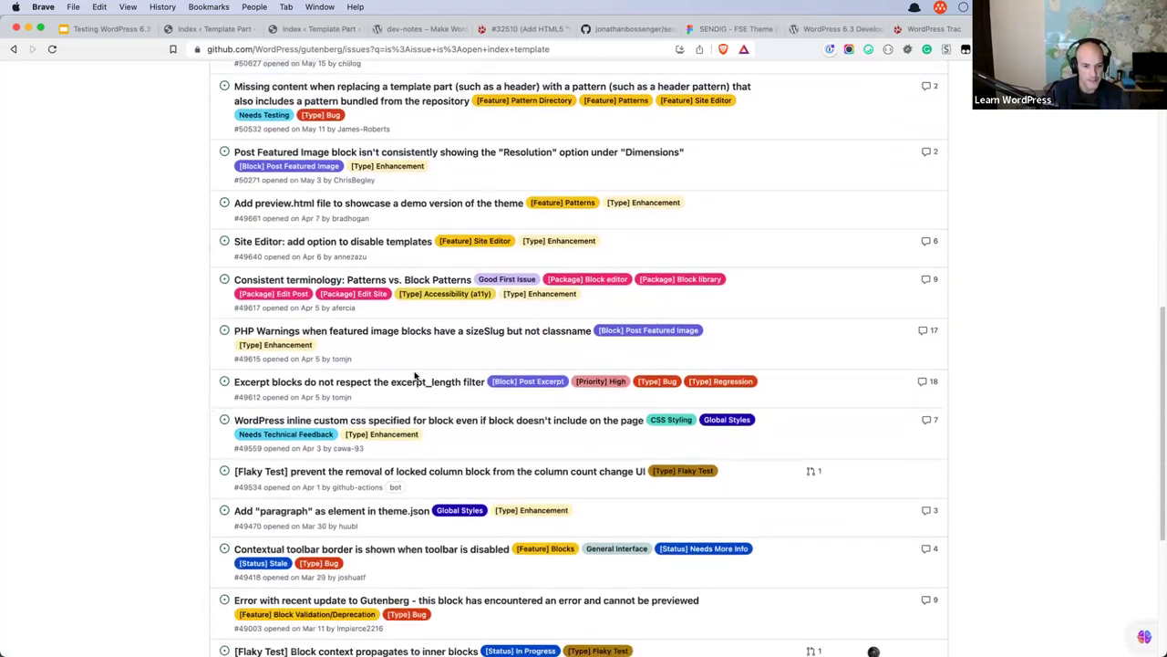
pyautogui.scroll(15, 415, 375)
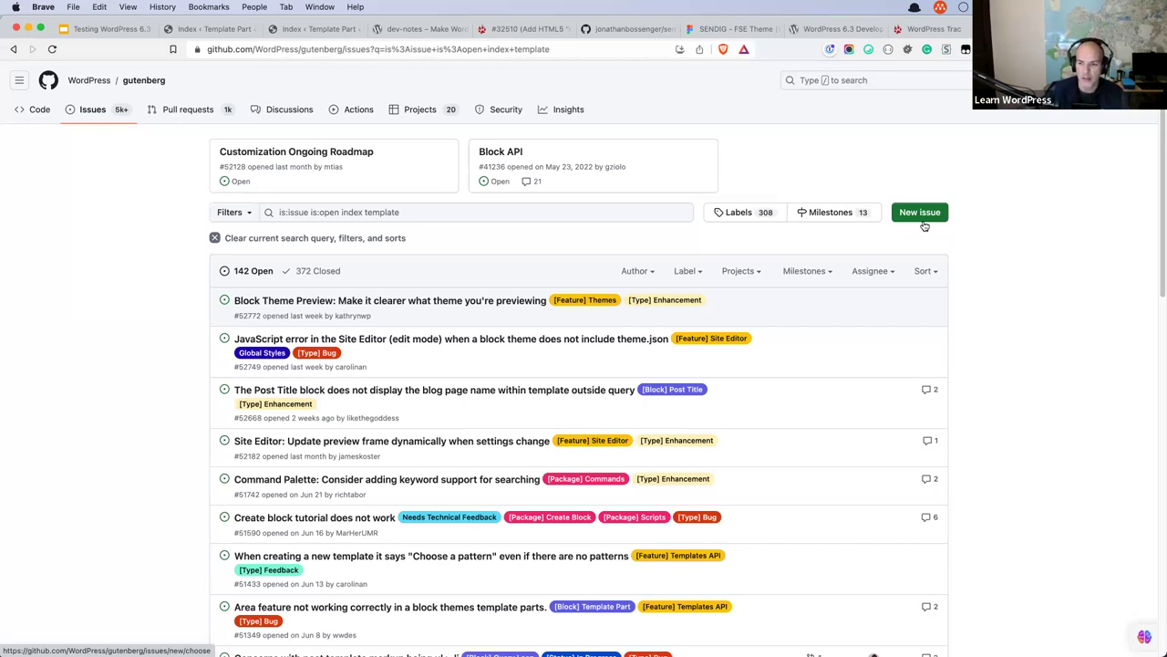
# Open a blank Gutenberg Bug report issue form, then return to the Site Editor's Pages view.
pyautogui.click(922, 217)
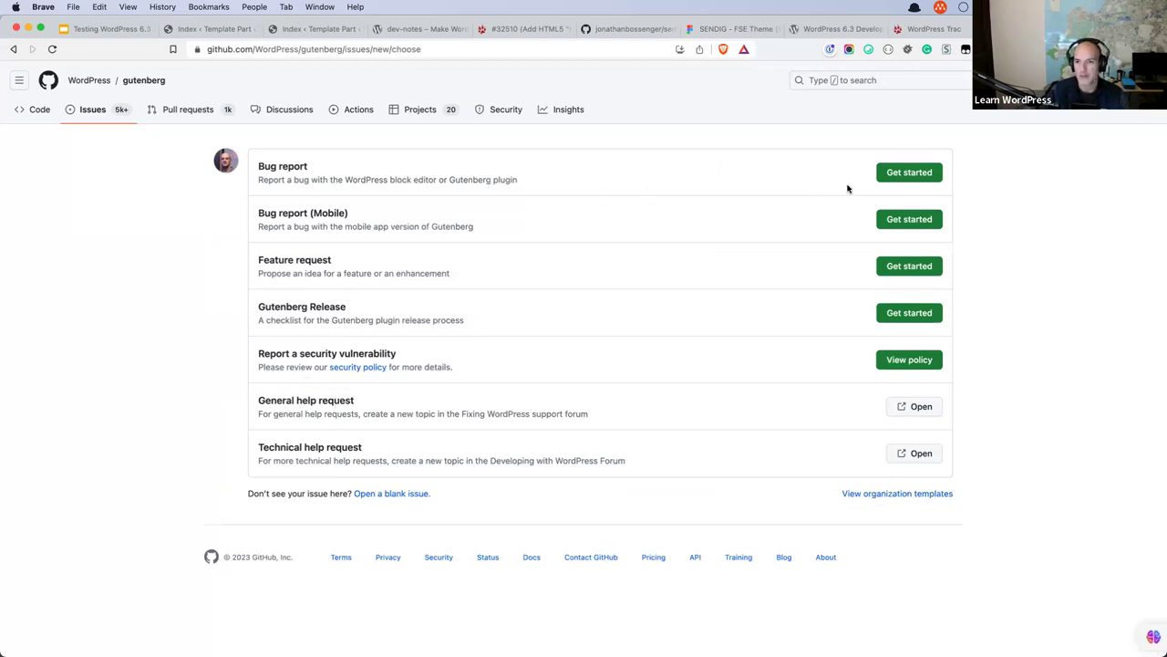
pyautogui.click(917, 175)
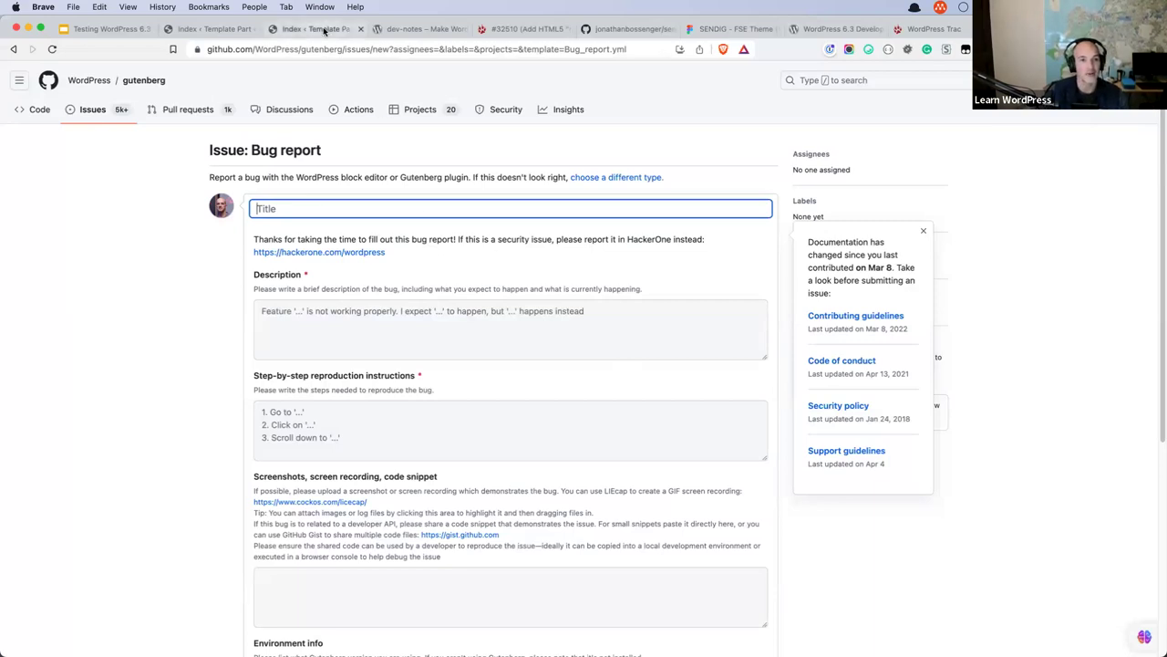
pyautogui.click(292, 28)
pyautogui.click(217, 30)
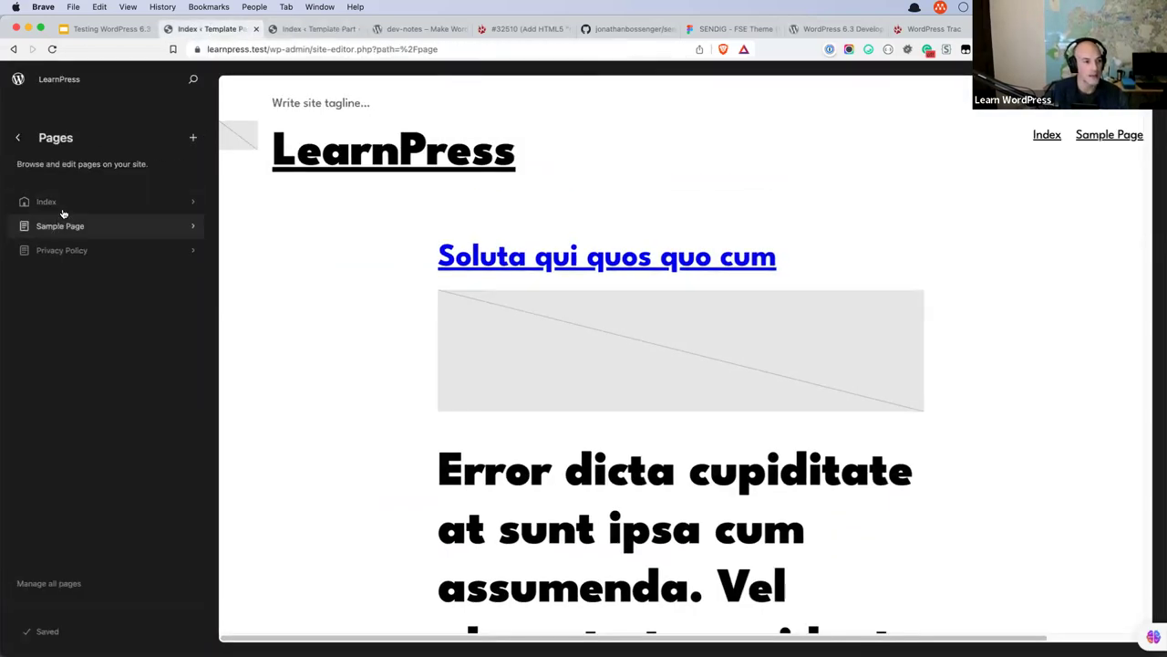
# Review the six WordPress 6.3 testing links on the Google Slides Resources slide.
pyautogui.click(98, 32)
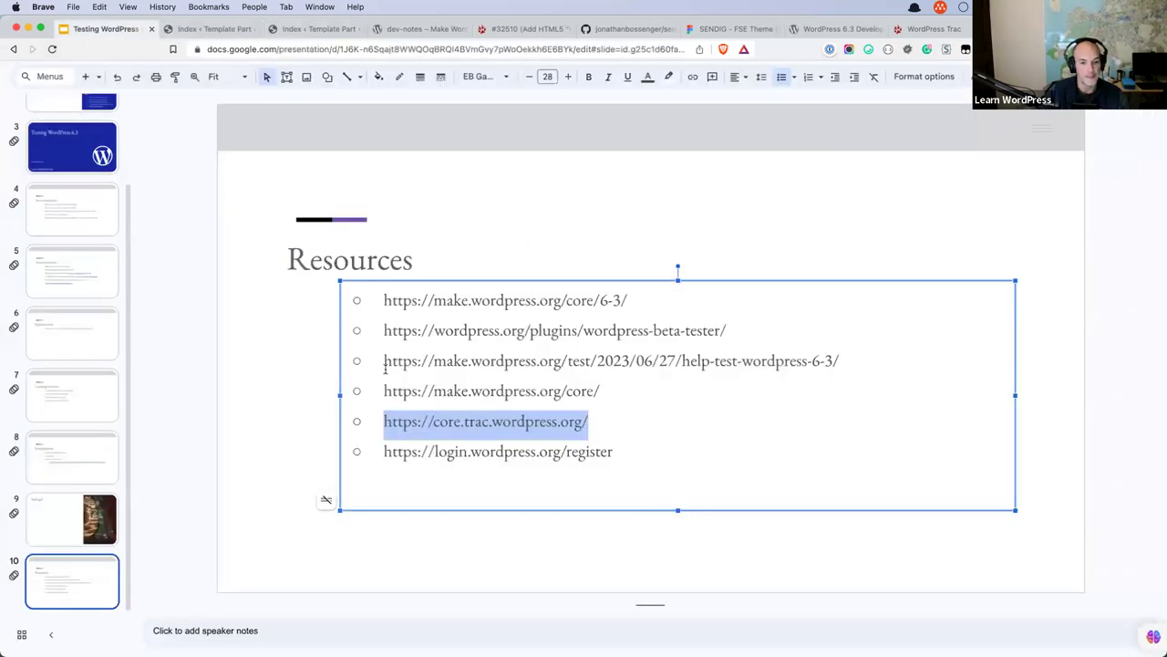
pyautogui.click(650, 459)
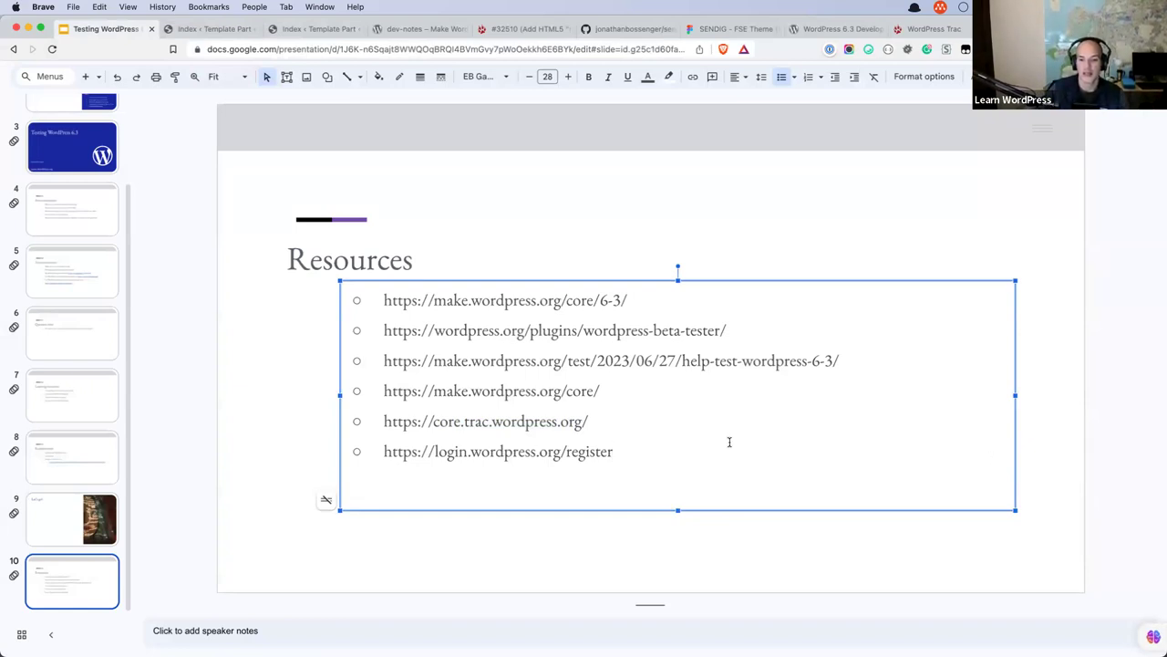
pyautogui.click(639, 412)
pyautogui.click(641, 392)
pyautogui.click(652, 451)
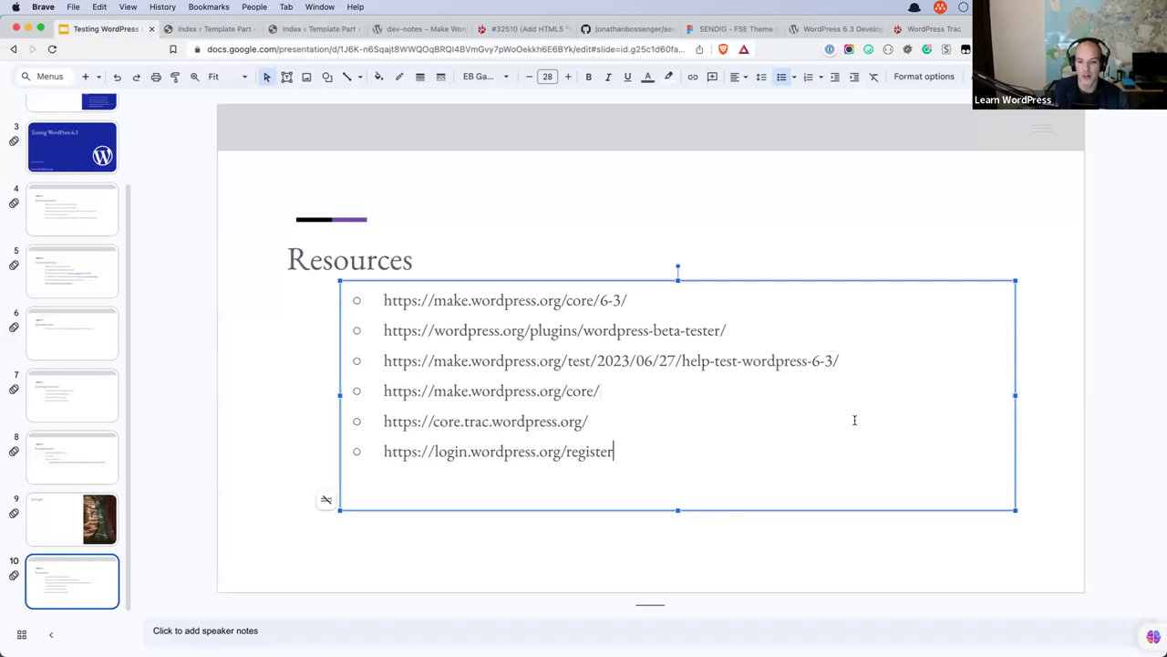
pyautogui.click(881, 365)
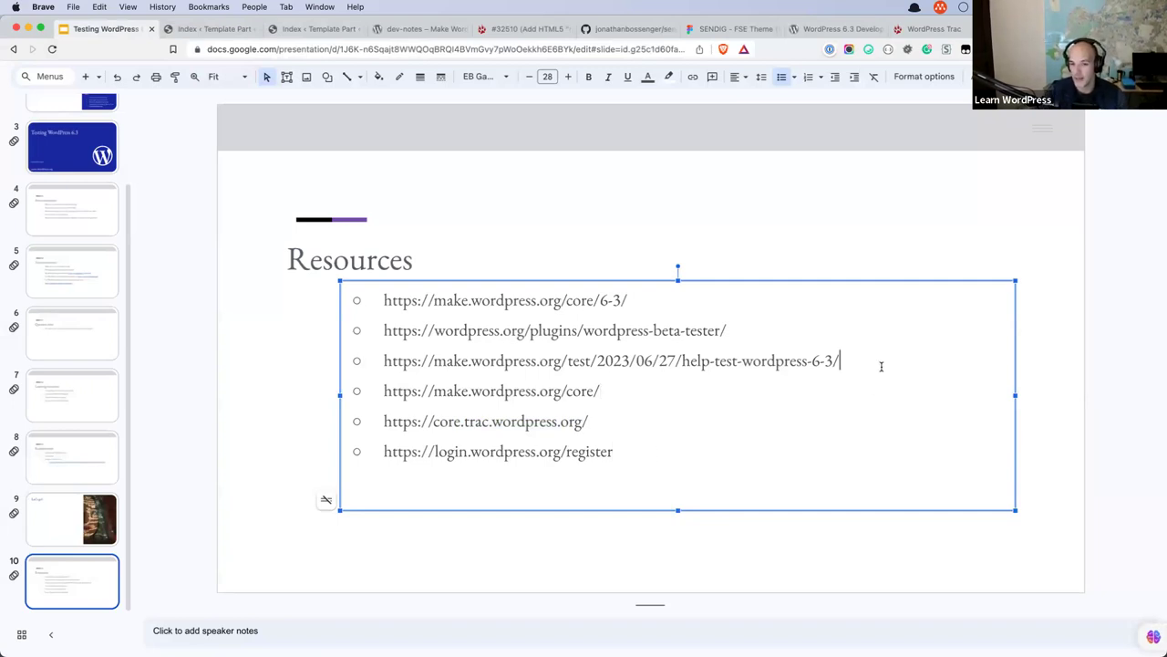
pyautogui.click(792, 331)
pyautogui.click(757, 303)
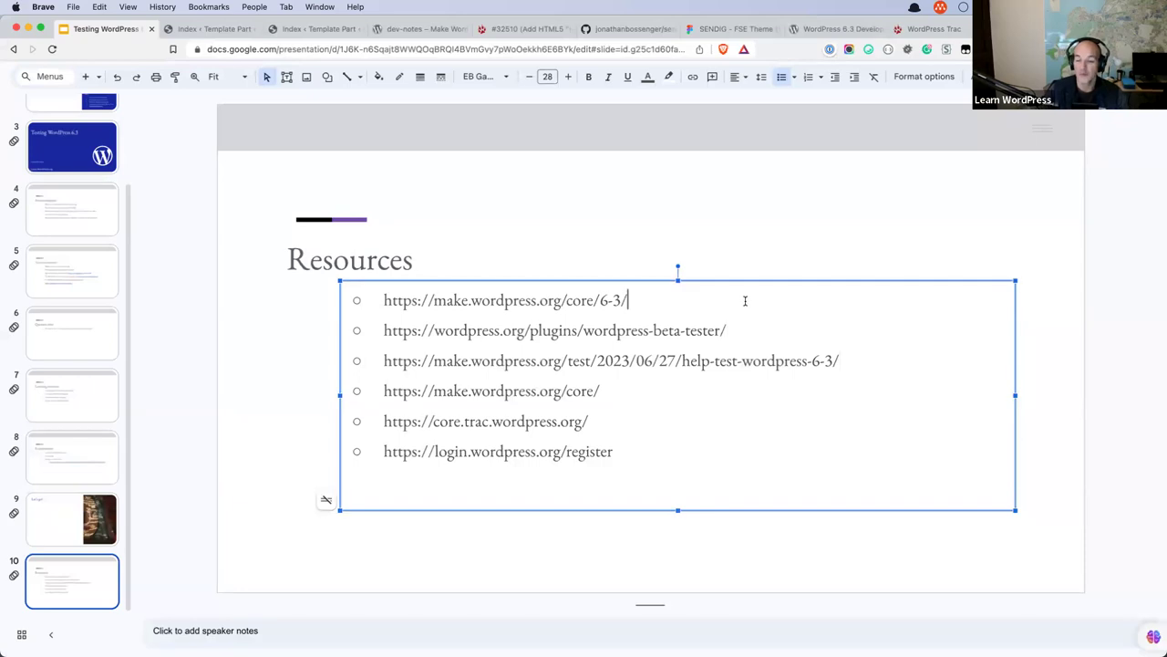